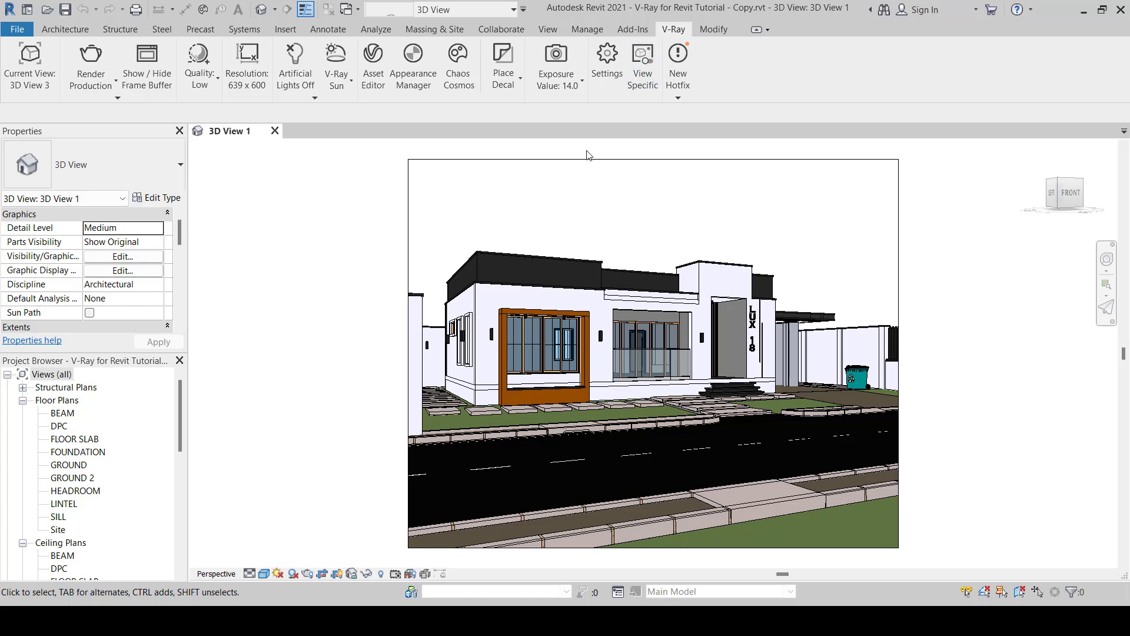
# Open the V-Ray Asset Editor and expand its AEC material library to show the v5.0 material categories
pyautogui.click(377, 57)
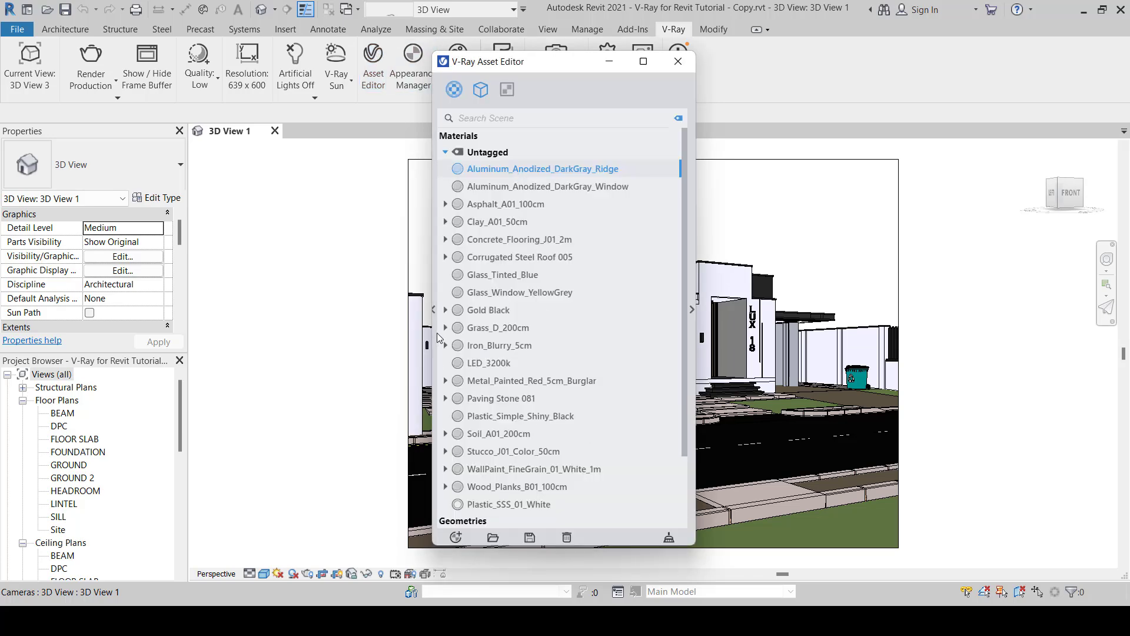
pyautogui.click(434, 309)
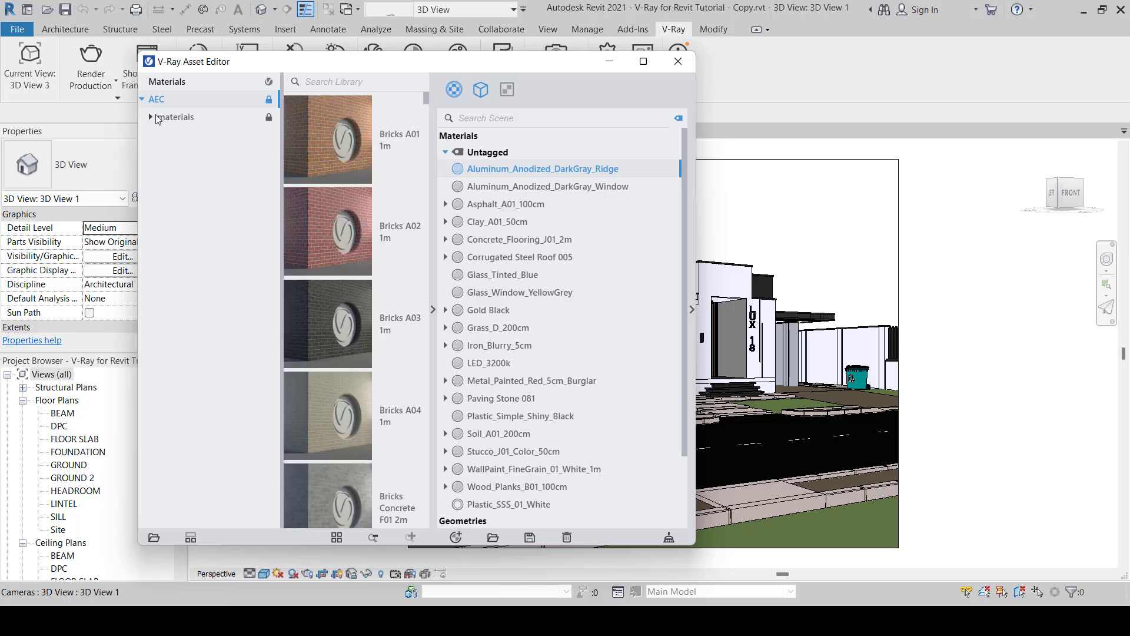
pyautogui.click(148, 117)
pyautogui.click(159, 134)
pyautogui.click(169, 152)
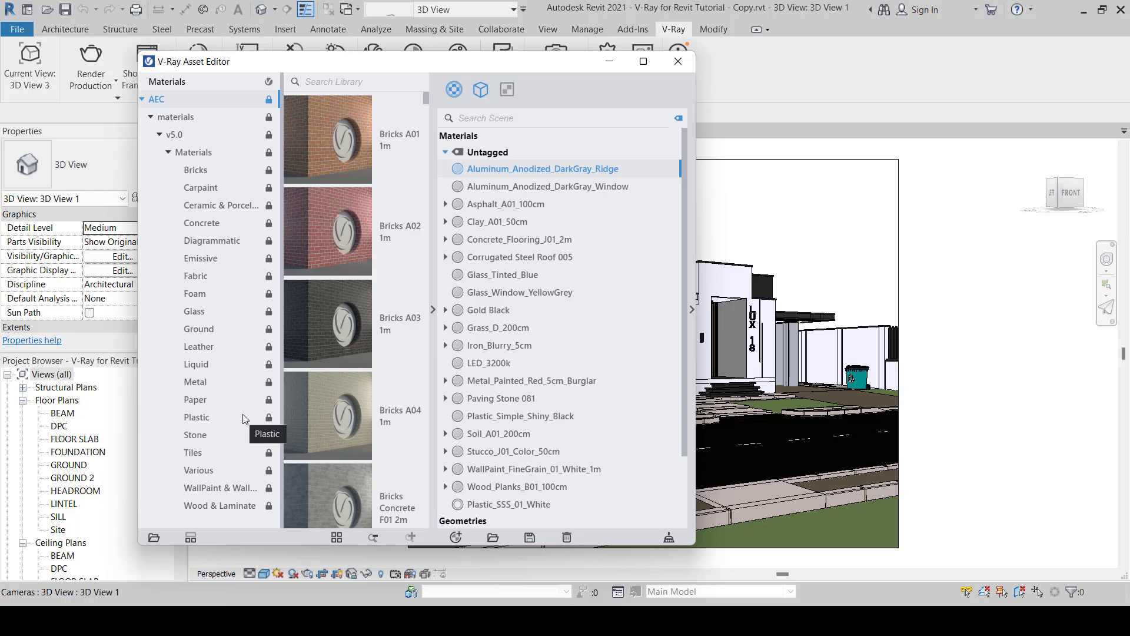
# Add the Plastic Metalic Gray material from the library's Plastic category to the scene materials
pyautogui.click(197, 401)
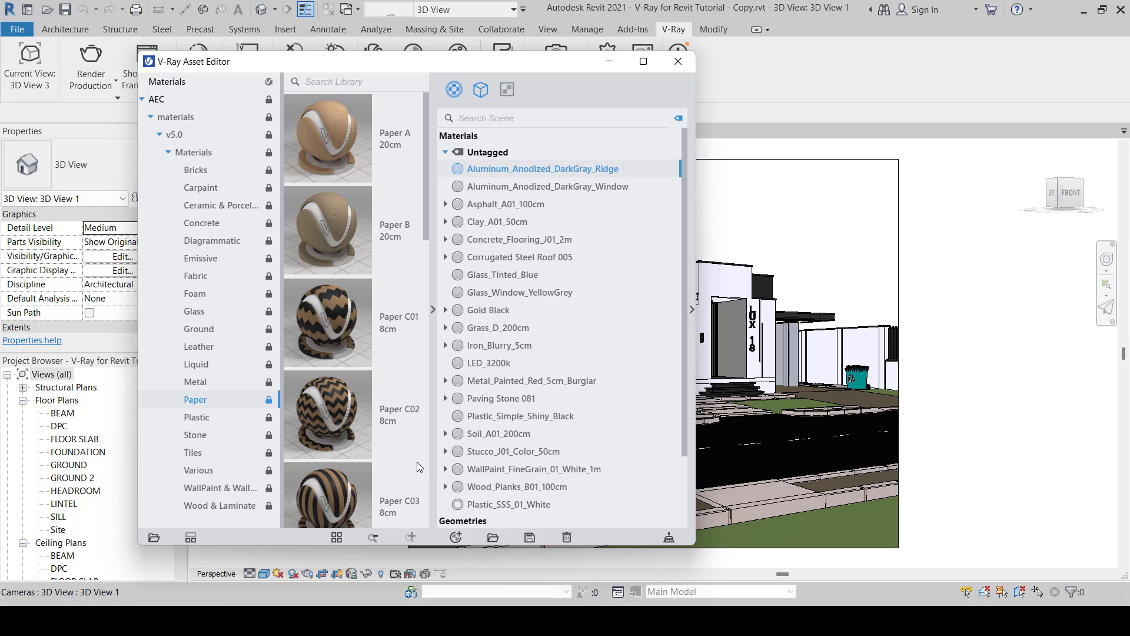
pyautogui.scroll(-3, 416, 462)
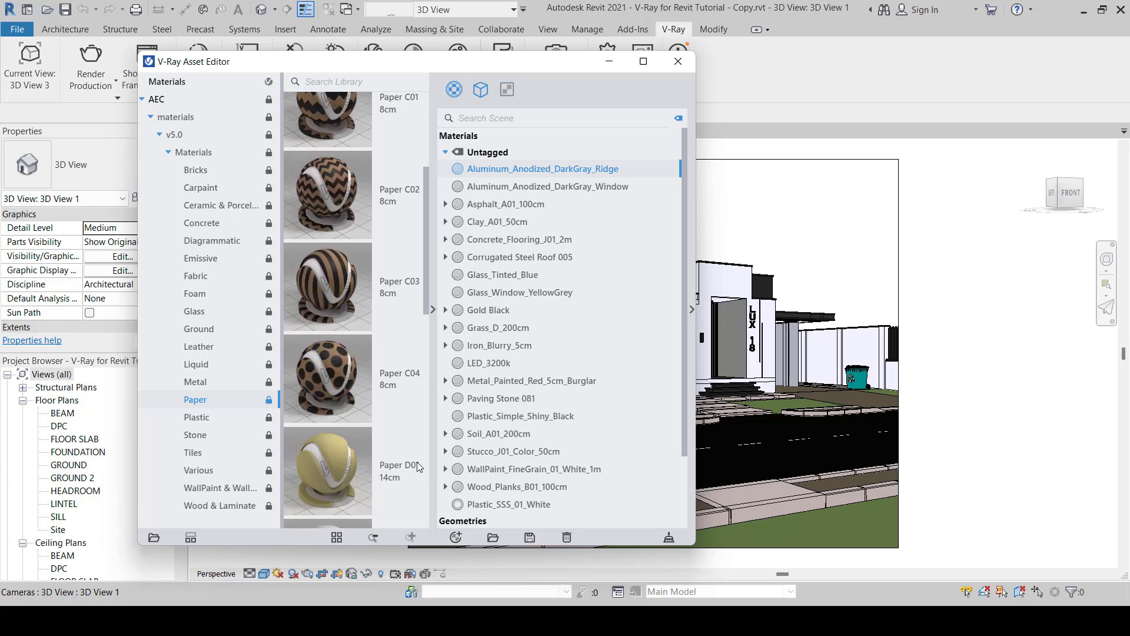
pyautogui.click(192, 419)
pyautogui.scroll(-6, 414, 441)
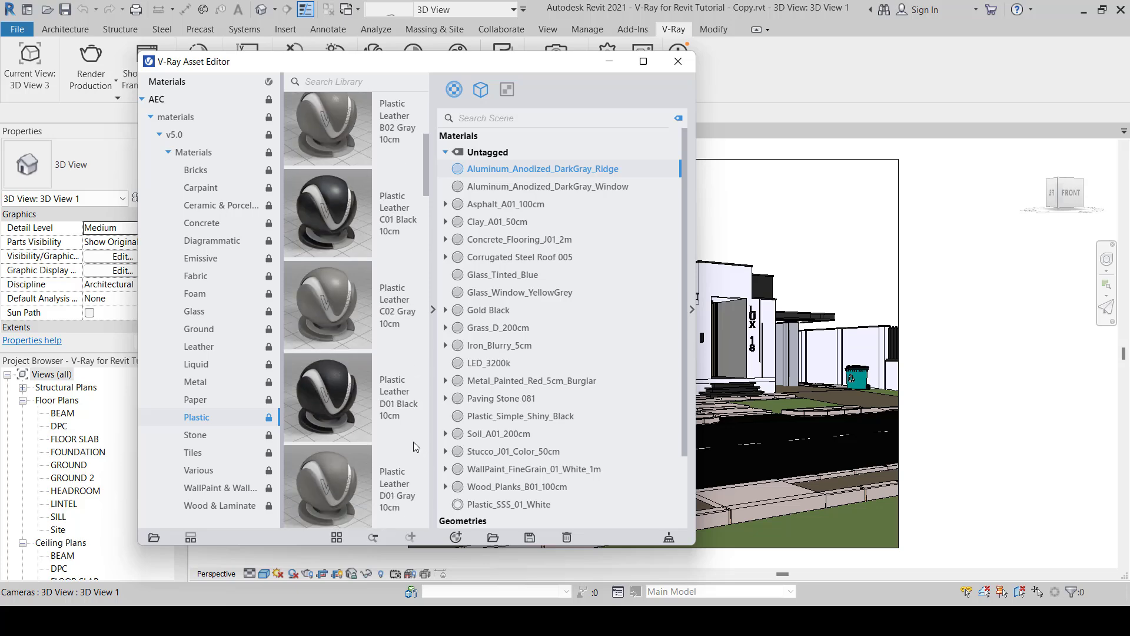
pyautogui.scroll(-4, 414, 441)
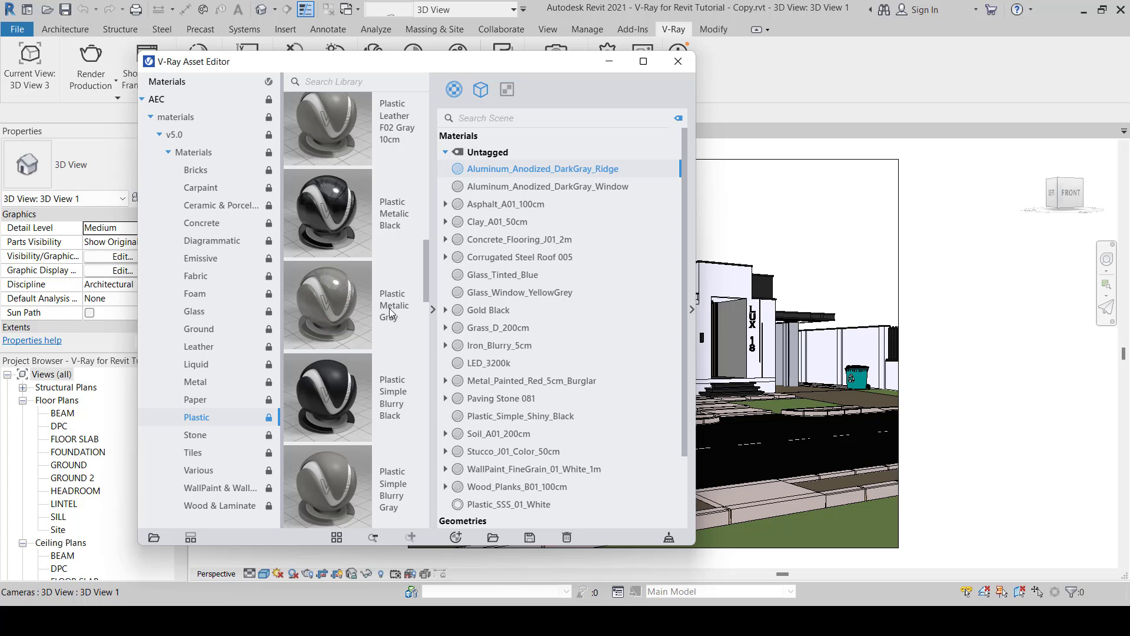
pyautogui.moveTo(326, 289); pyautogui.dragTo(597, 344)
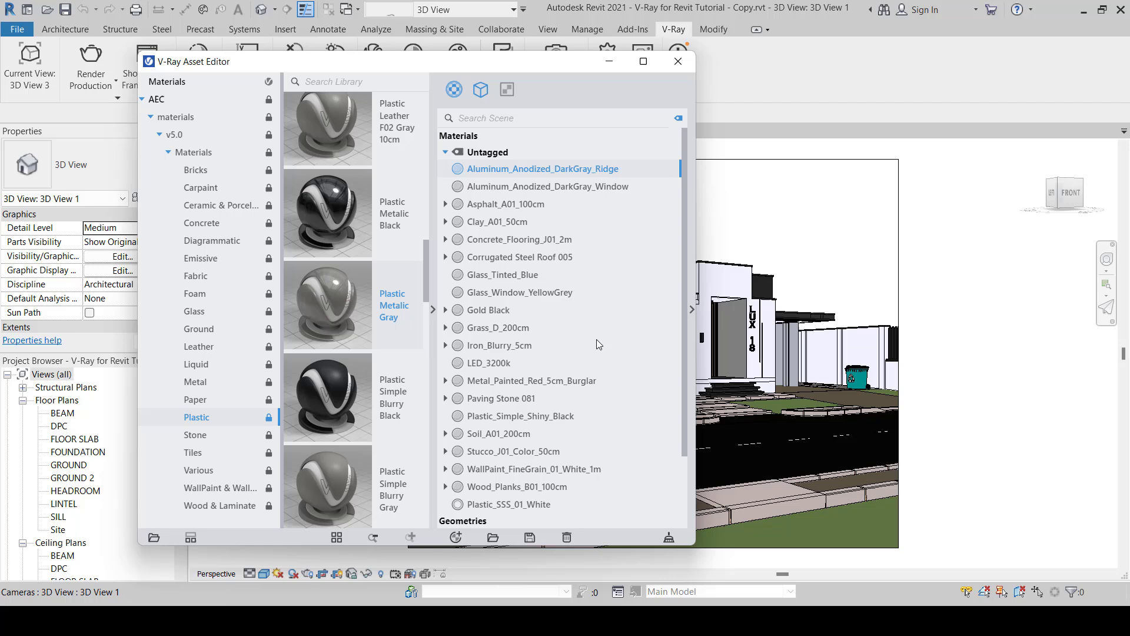
# Show the settings of the Plastic_Metalic_Gray material, hide the material library and uncover the house in the 3D view
pyautogui.click(693, 310)
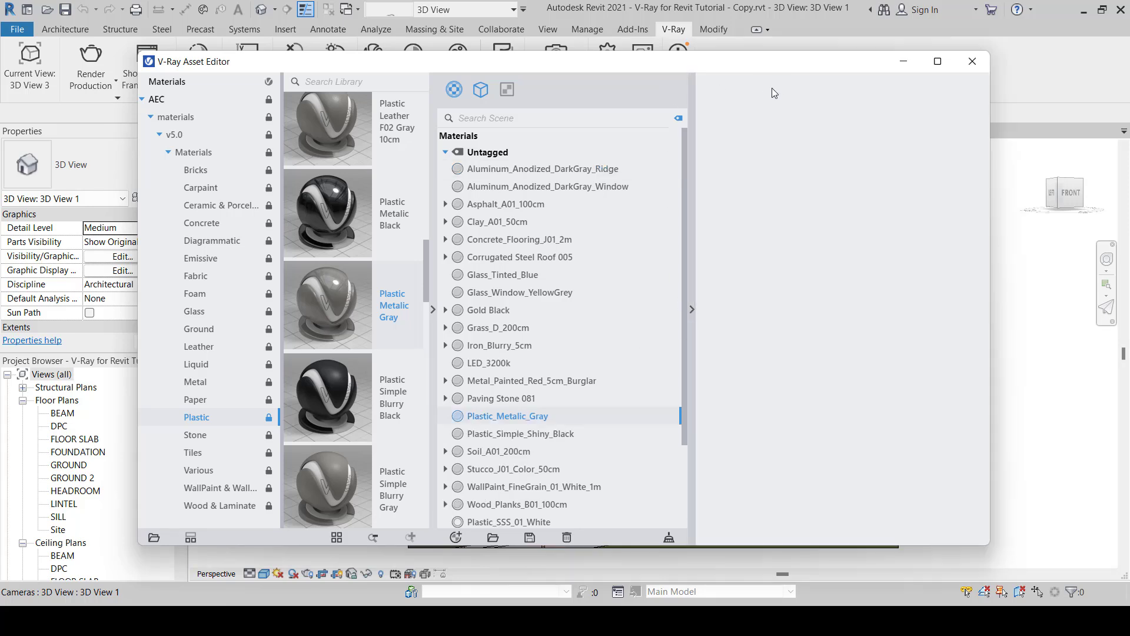
pyautogui.click(433, 310)
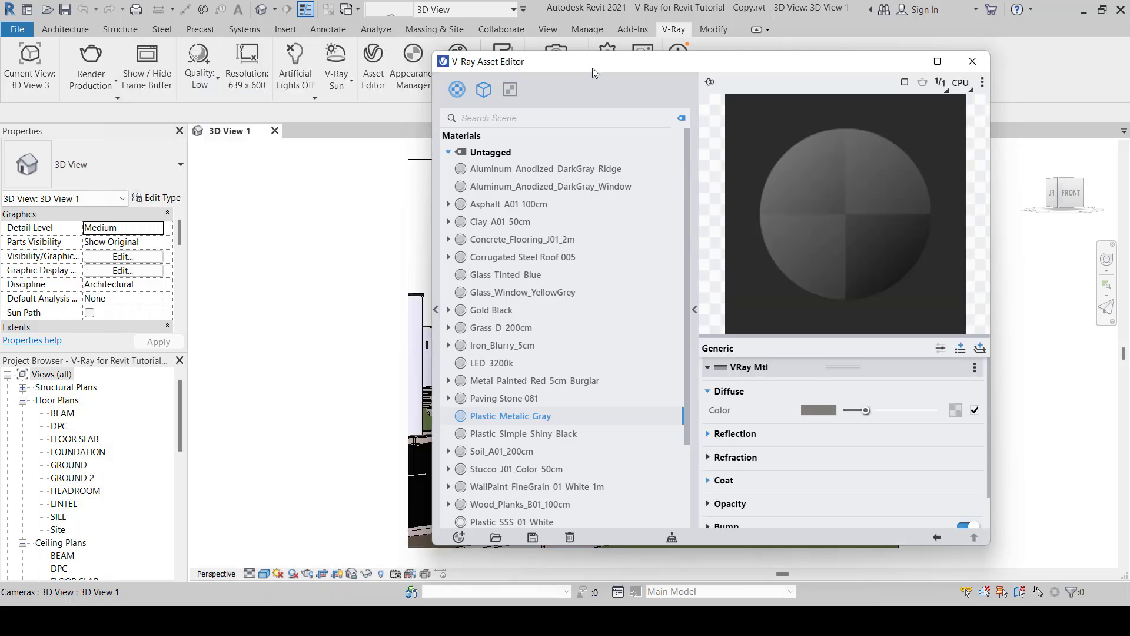
pyautogui.moveTo(592, 68); pyautogui.dragTo(713, 65)
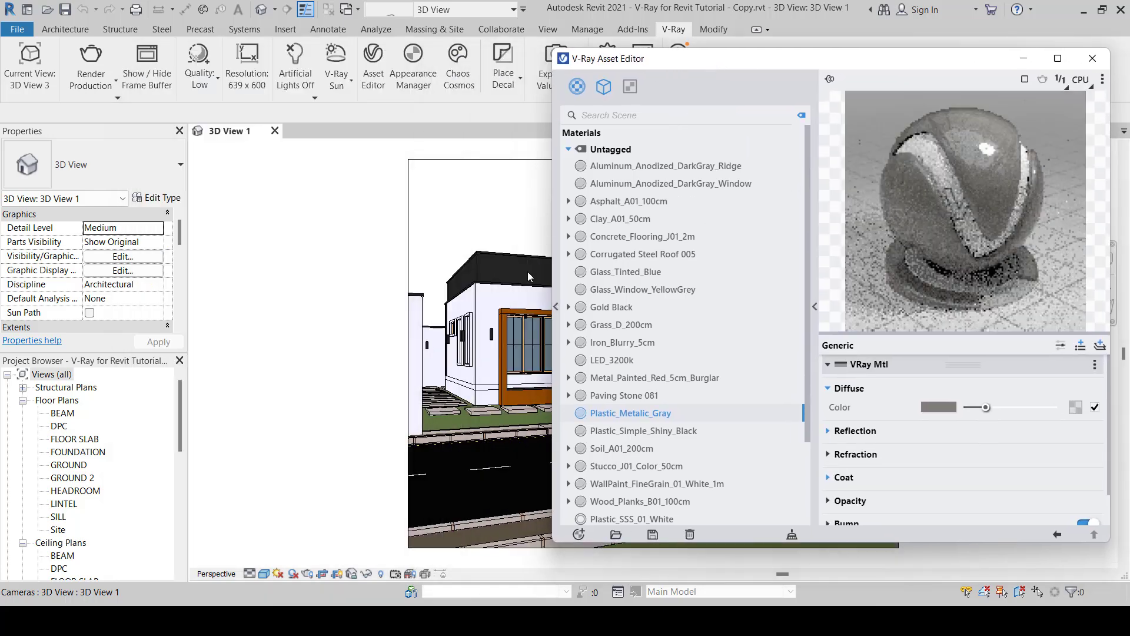
# Lighten the diffuse color of Plastic_Metalic_Gray to an off-white of about RGB 230, 226, 219
pyautogui.scroll(5, 458, 335)
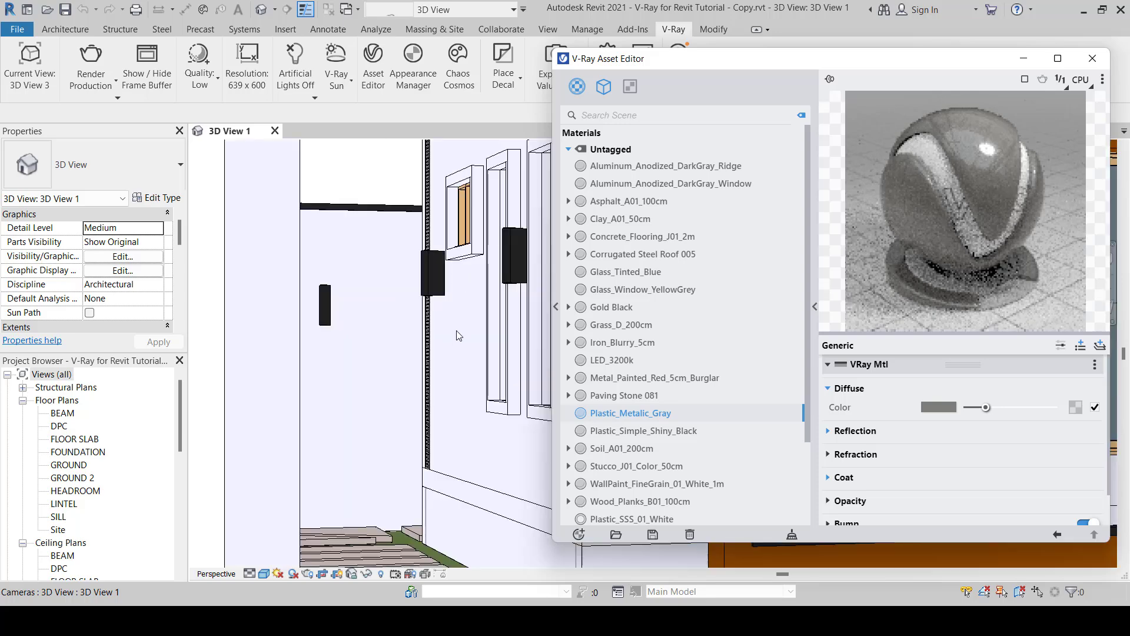
pyautogui.scroll(4, 427, 309)
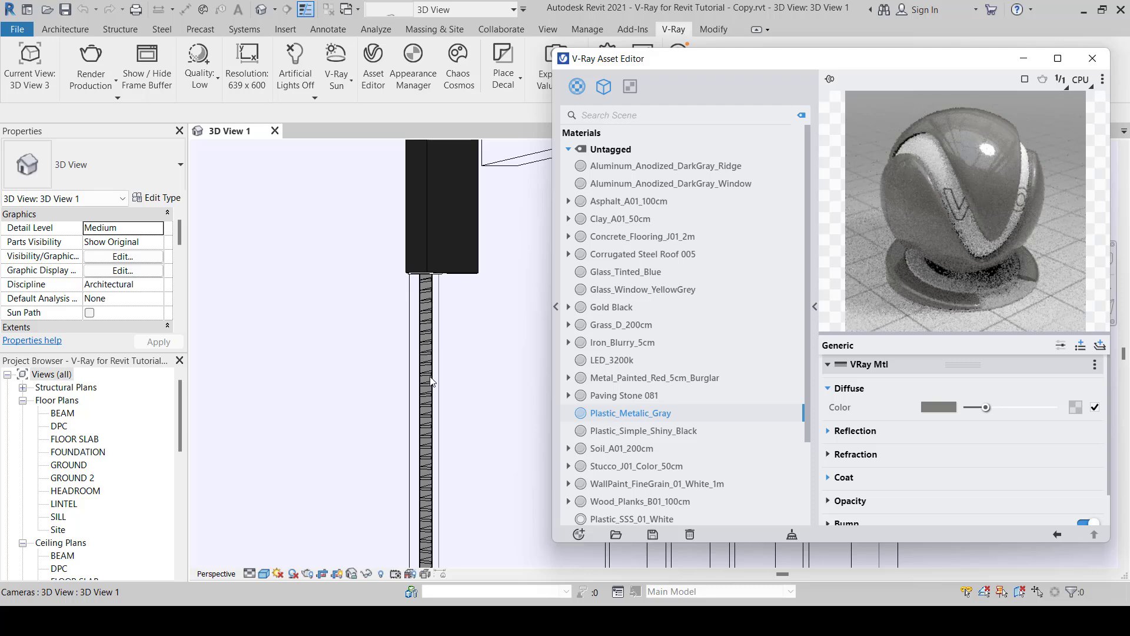
pyautogui.scroll(-5, 430, 378)
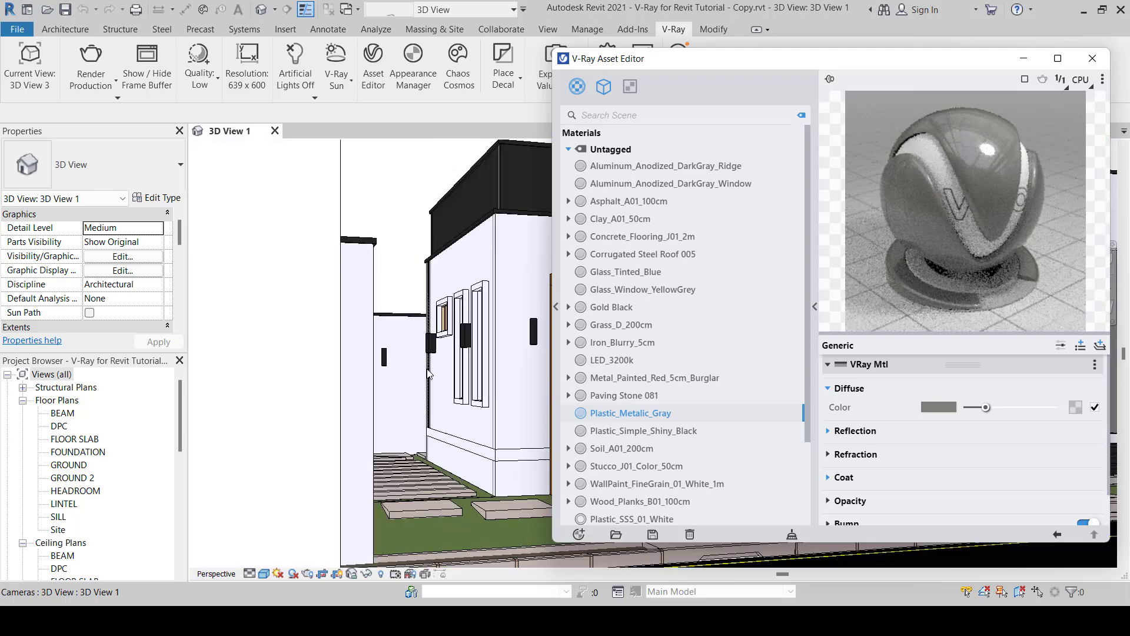
pyautogui.scroll(-3, 430, 374)
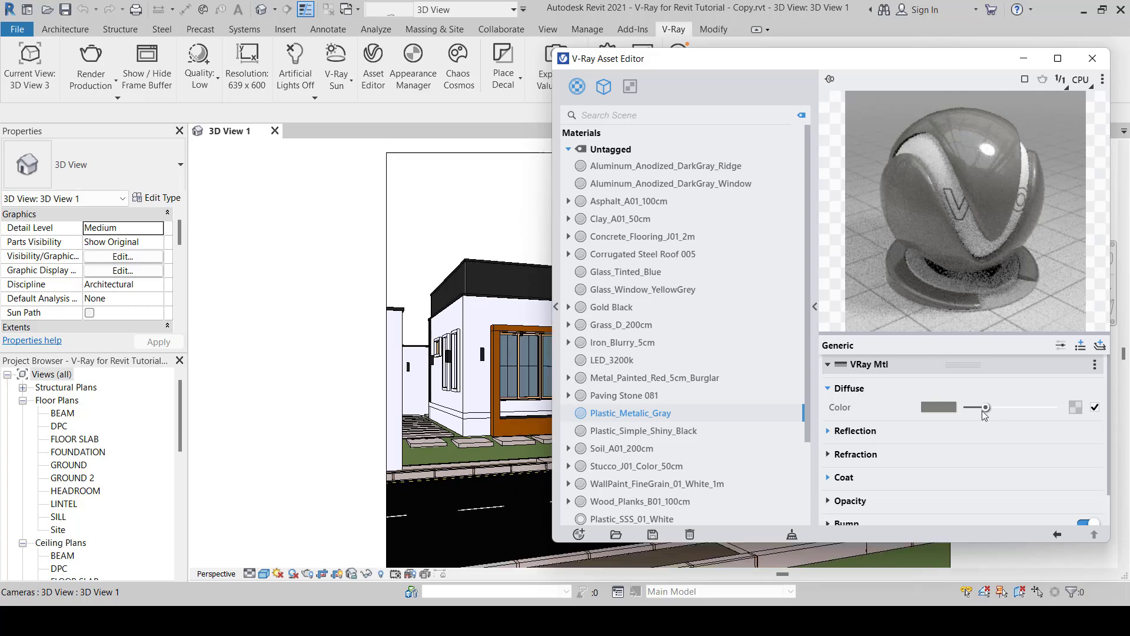
pyautogui.moveTo(987, 410); pyautogui.dragTo(1036, 412)
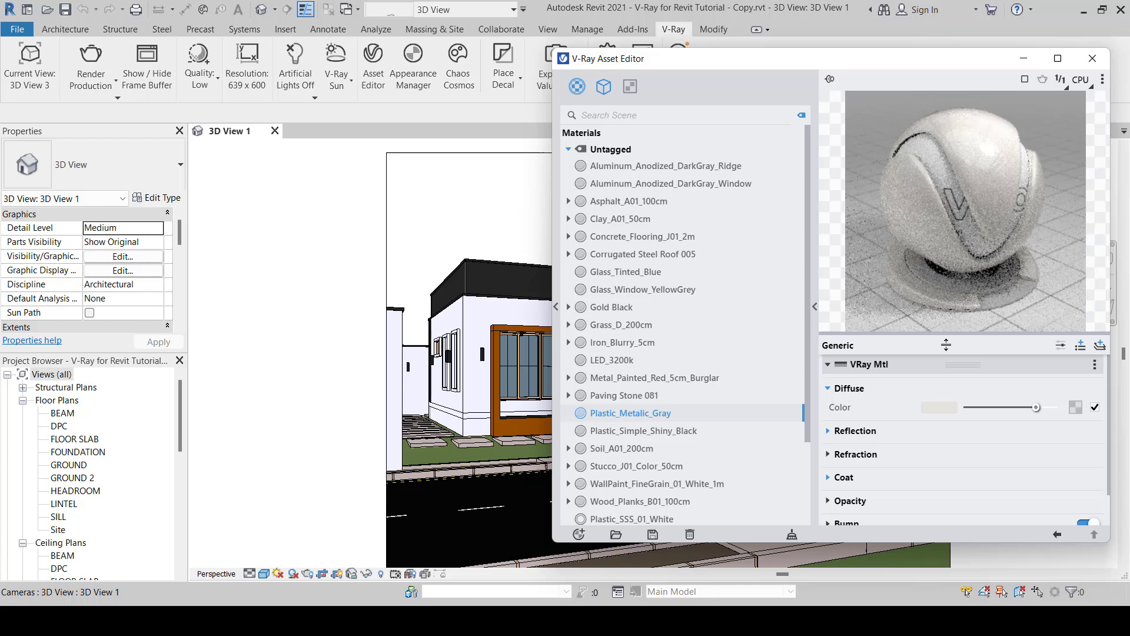
# Set the range in the diffuse color's picker to 0 to 255 and close the picker
pyautogui.click(942, 409)
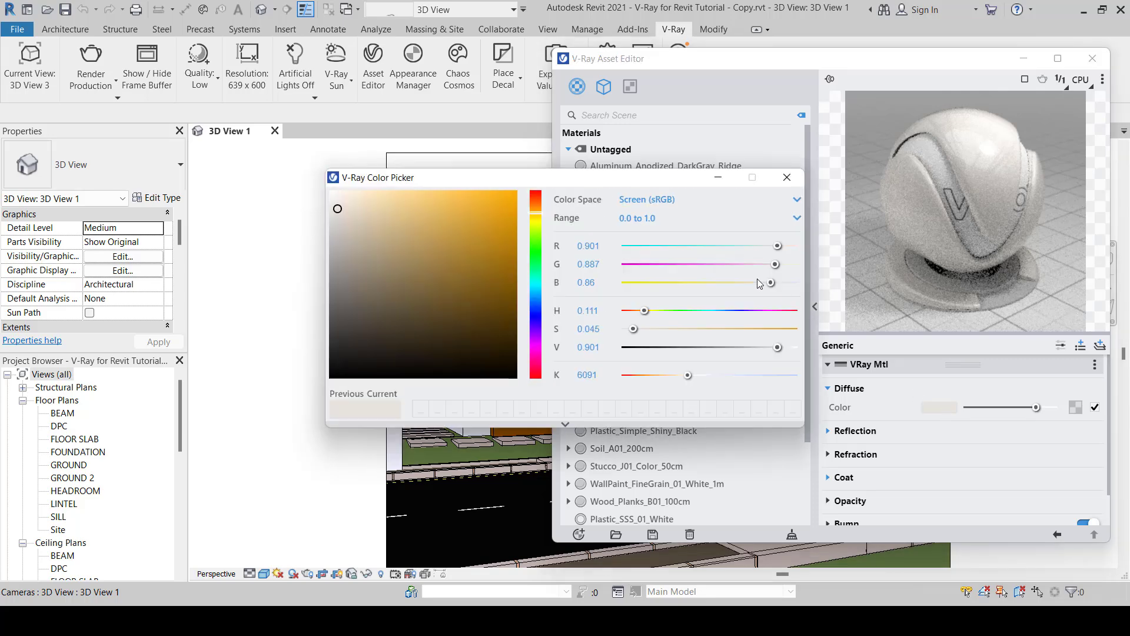
pyautogui.click(638, 224)
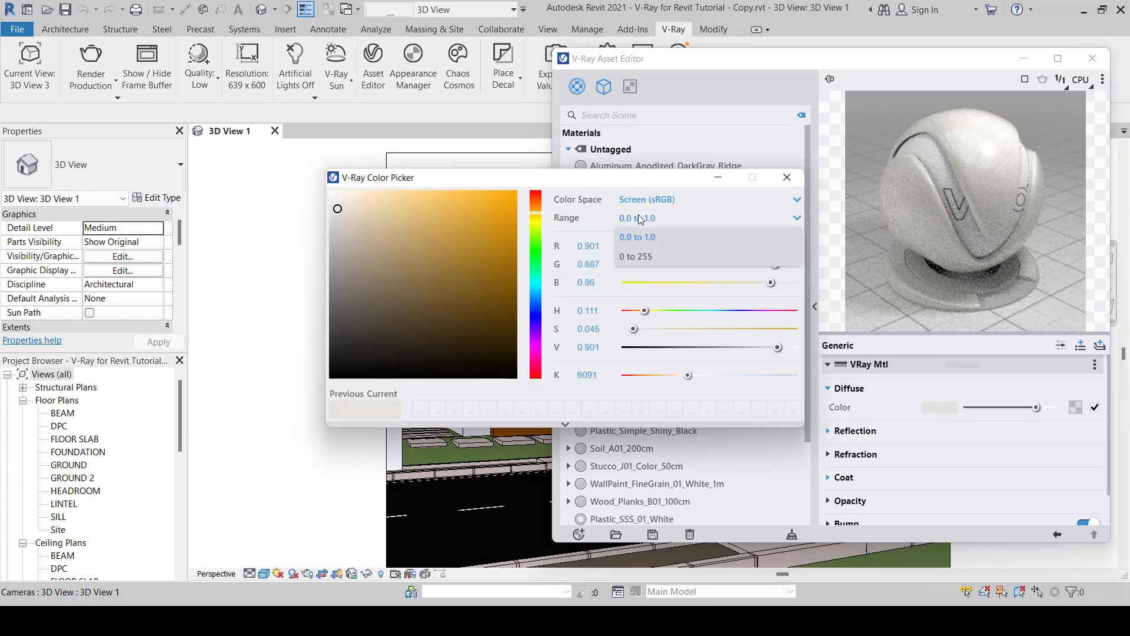
pyautogui.click(638, 256)
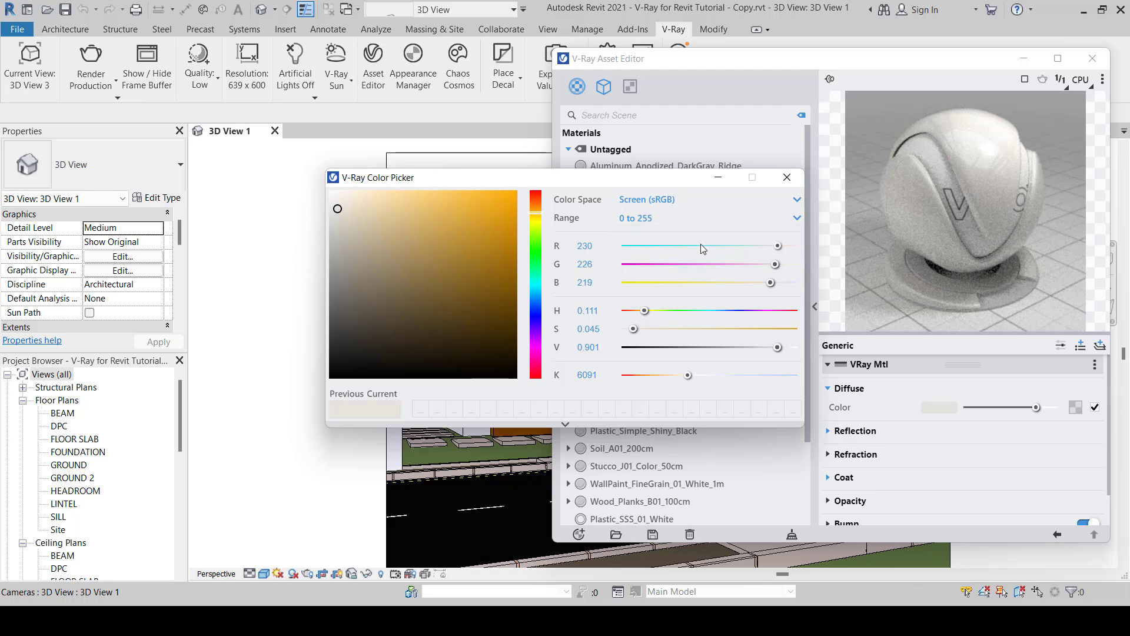
pyautogui.click(788, 178)
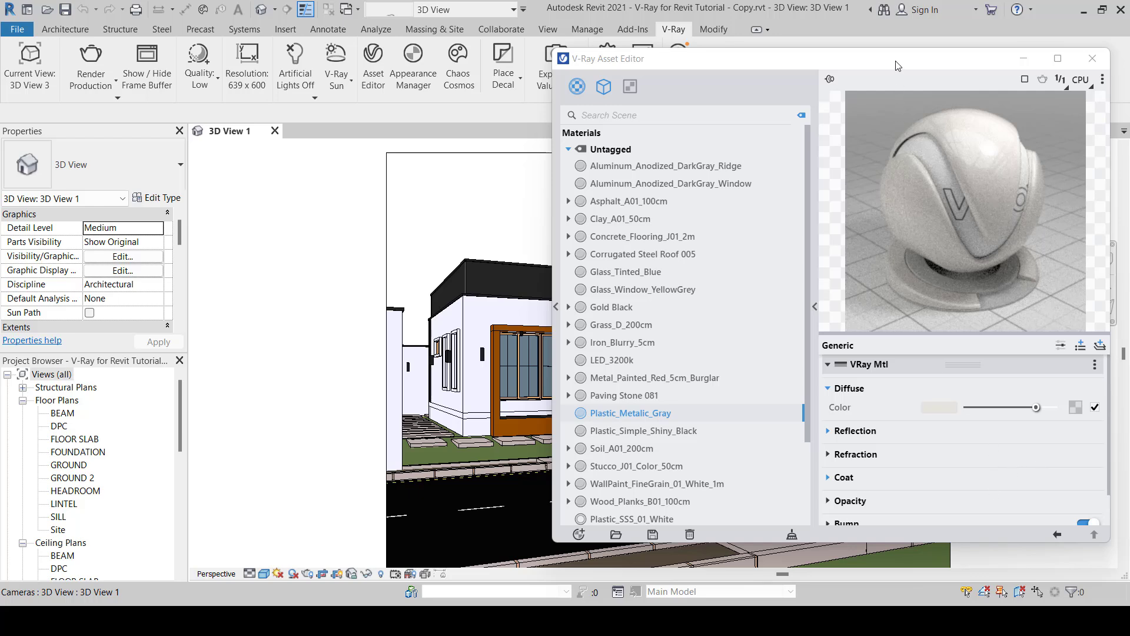
# Create a new Scatter geometry asset in the scene
pyautogui.moveTo(897, 65); pyautogui.dragTo(676, 49)
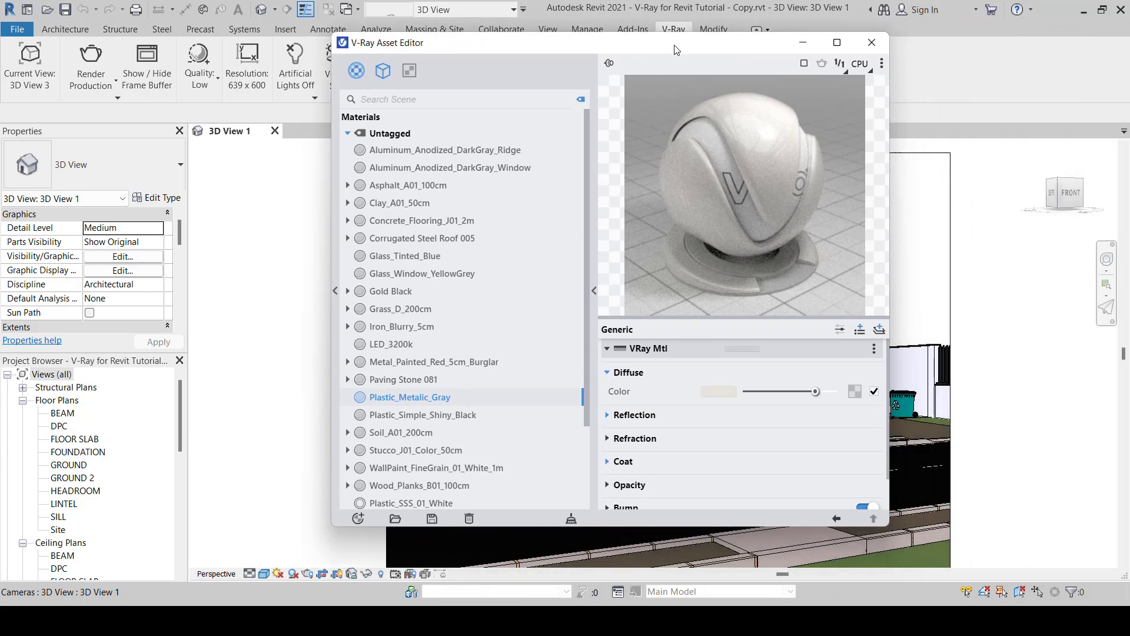
pyautogui.scroll(-3, 496, 454)
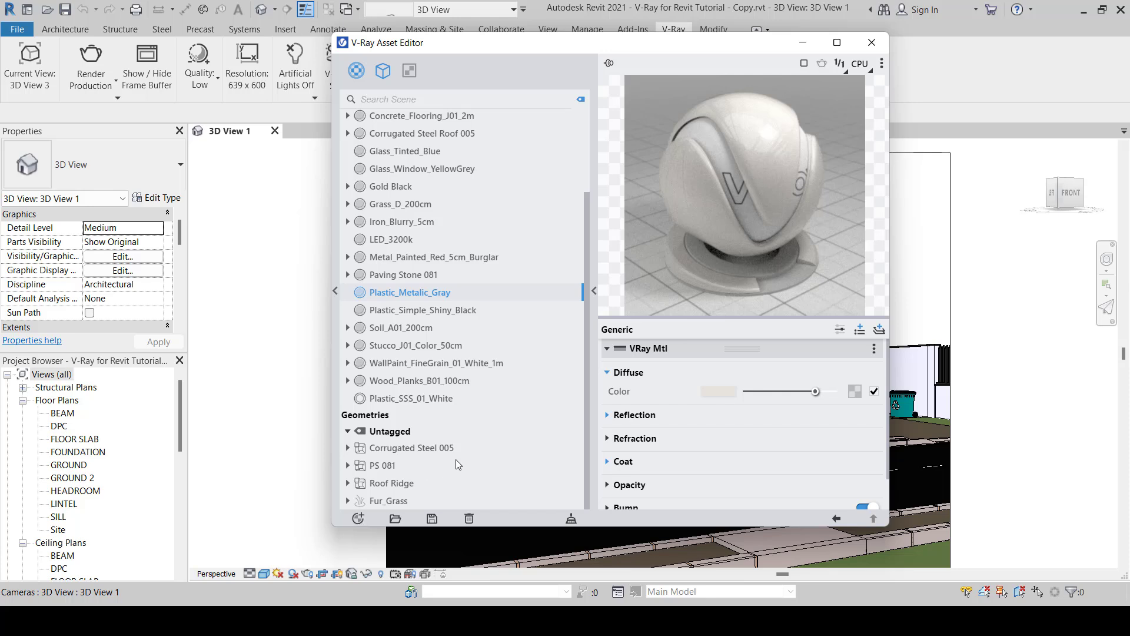
pyautogui.click(354, 516)
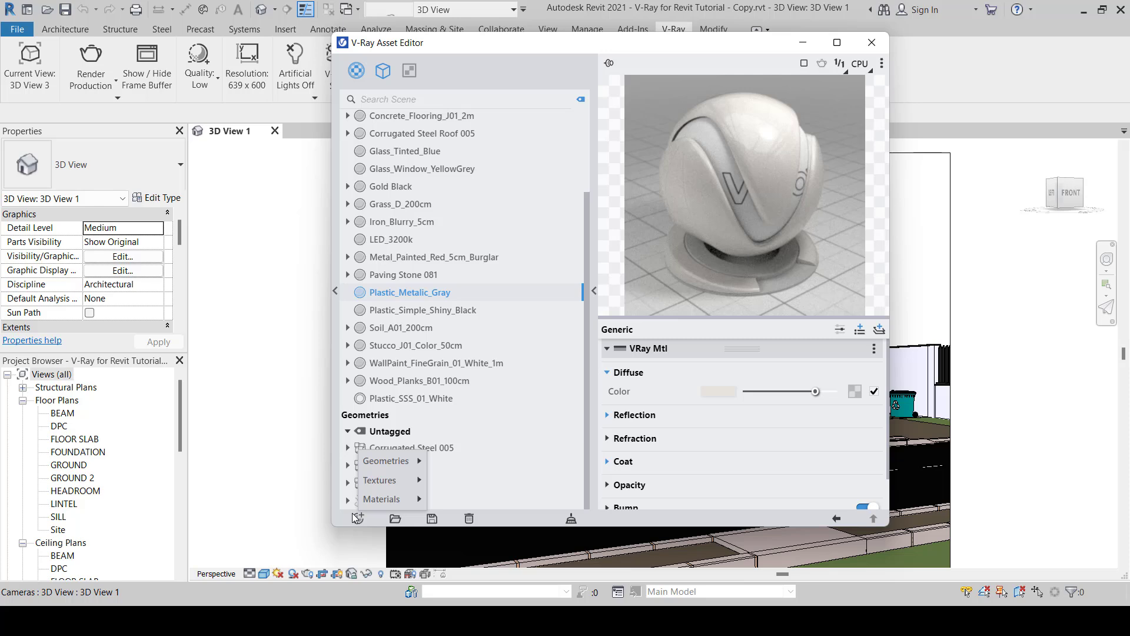
pyautogui.moveTo(384, 484)
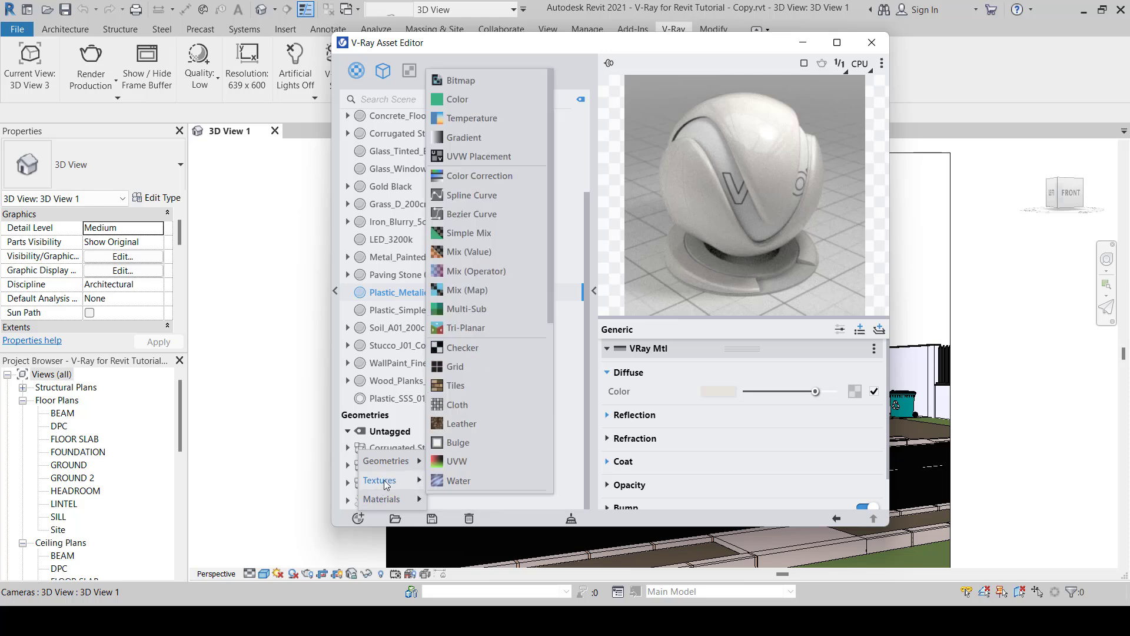
pyautogui.moveTo(400, 457)
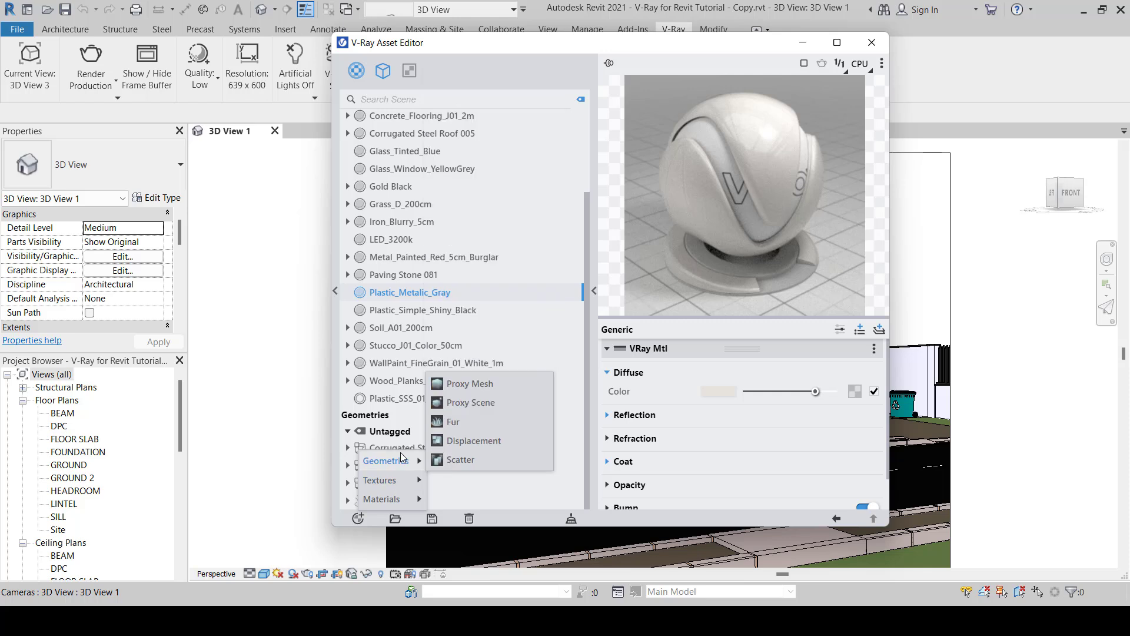
pyautogui.click(471, 462)
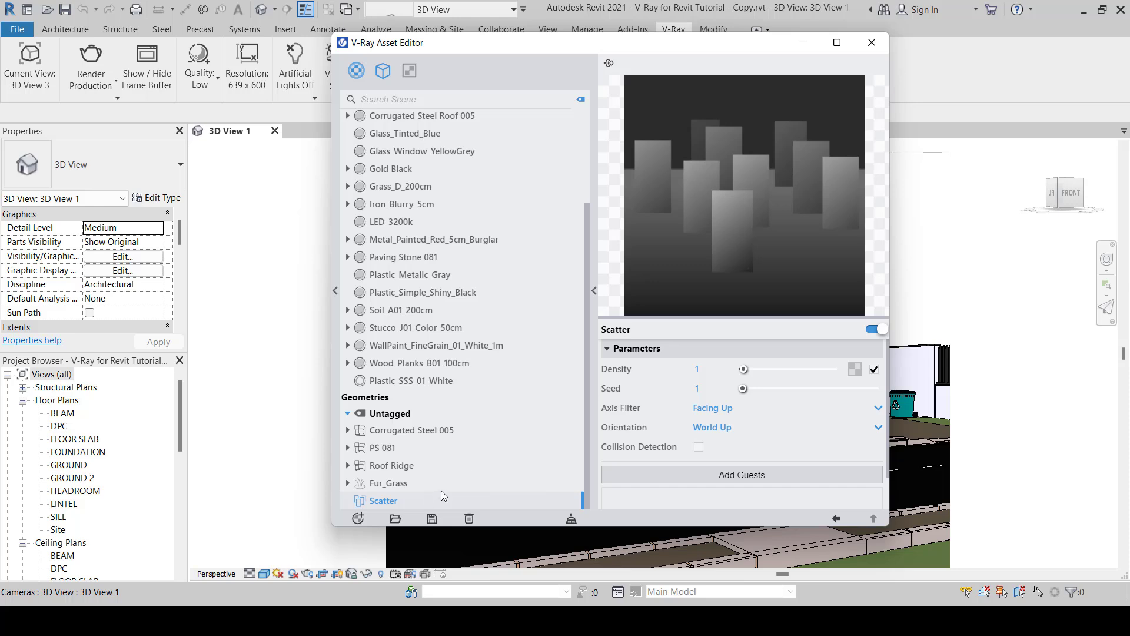
# Rename the new scatter asset as Scatter_Grass
pyautogui.rightClick(393, 504)
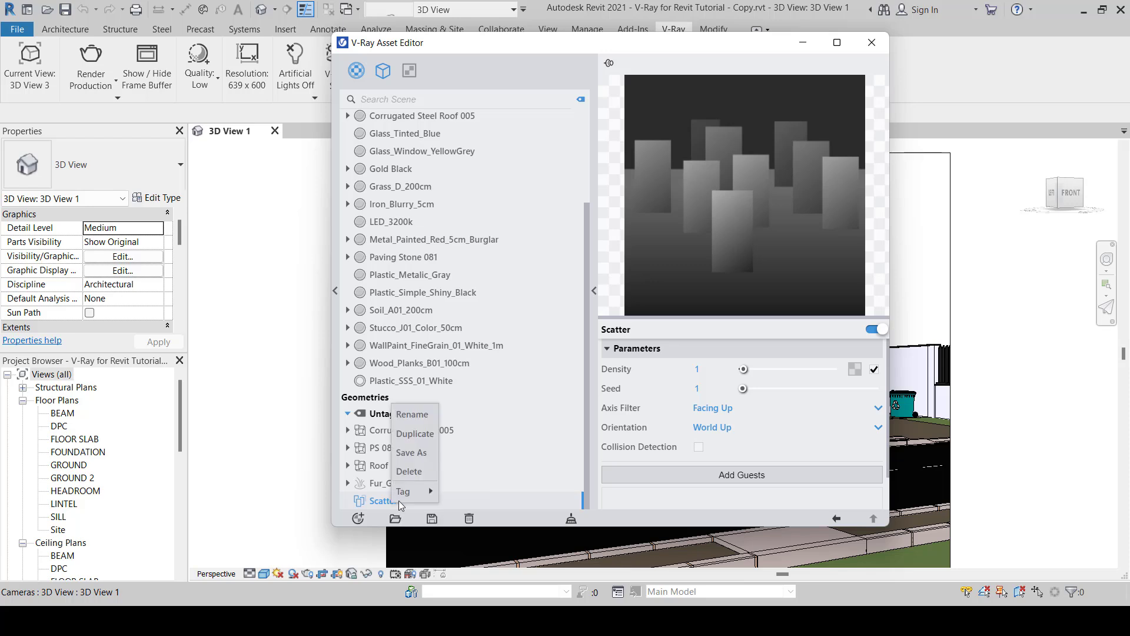
pyautogui.click(412, 415)
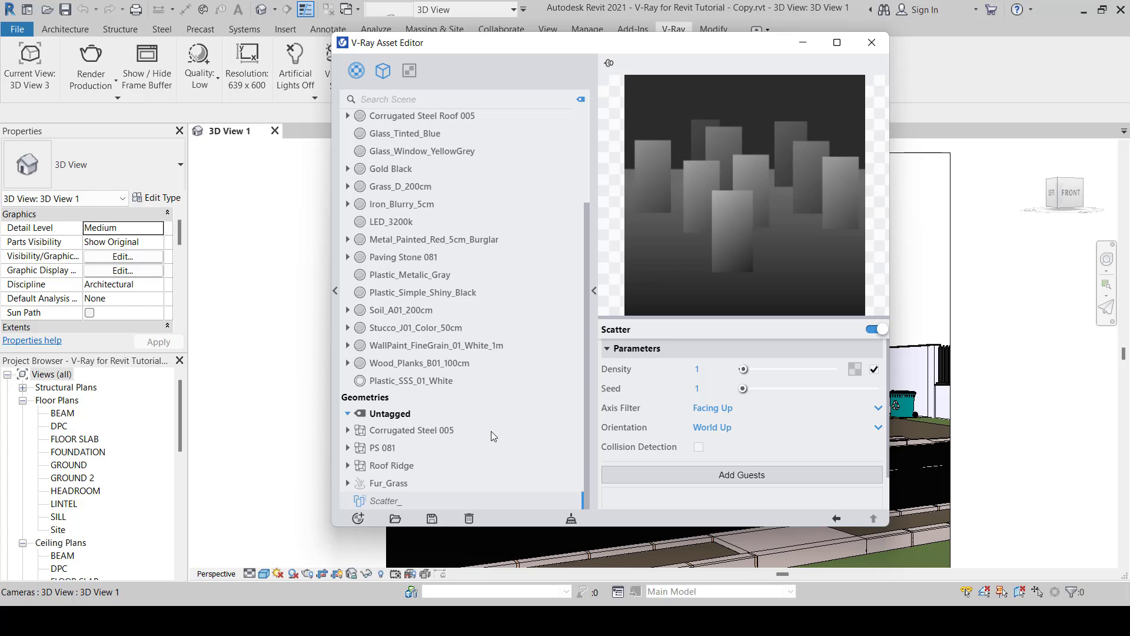
pyautogui.write('_gRASS')
pyautogui.press('BackSpace')
pyautogui.press('BackSpace')
pyautogui.press('BackSpace')
pyautogui.press('BackSpace')
pyautogui.press('BackSpace')
pyautogui.write('Grass')
pyautogui.click(361, 502)
pyautogui.moveTo(667, 50); pyautogui.dragTo(711, 50)
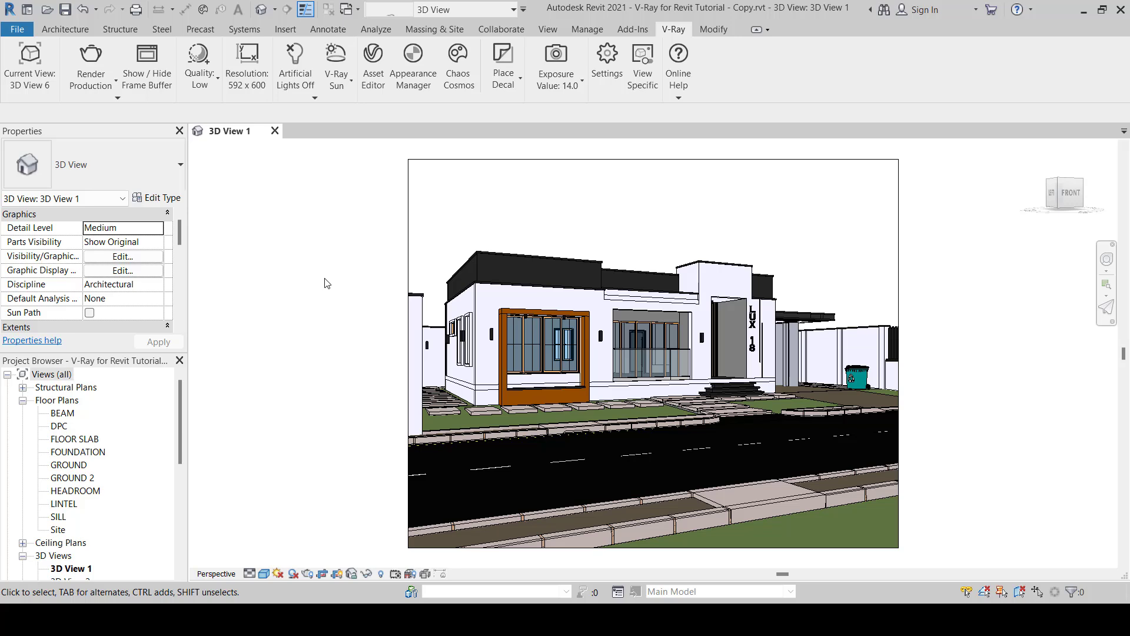
# Reopen the V-Ray Asset Editor and show the parameters of the Scatter_Grass geometry
pyautogui.click(377, 65)
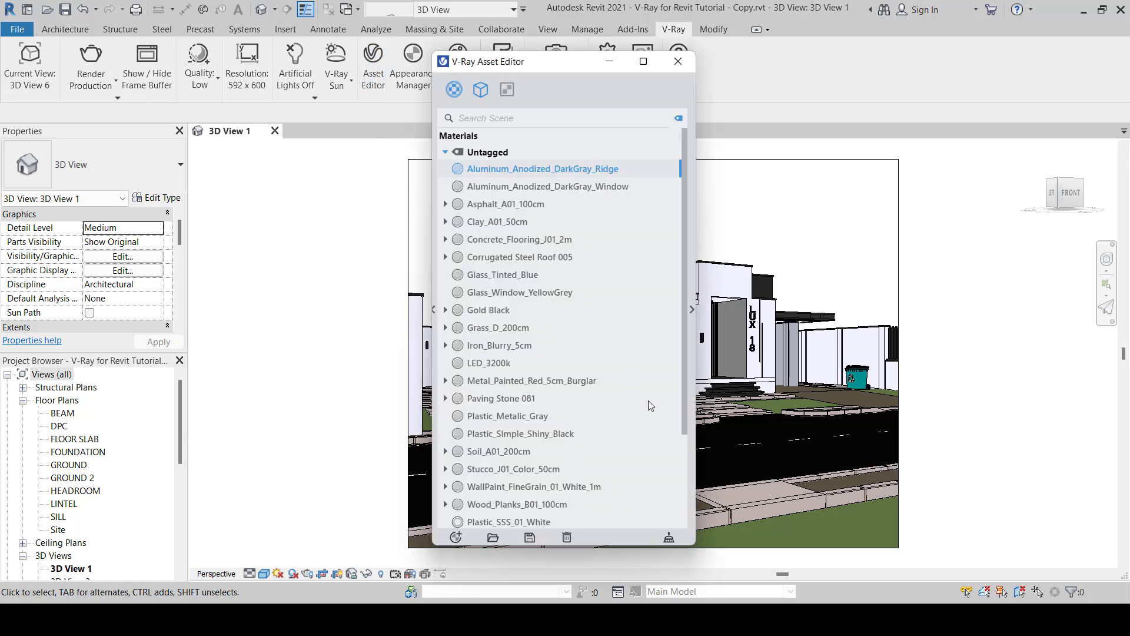
pyautogui.scroll(-2, 648, 406)
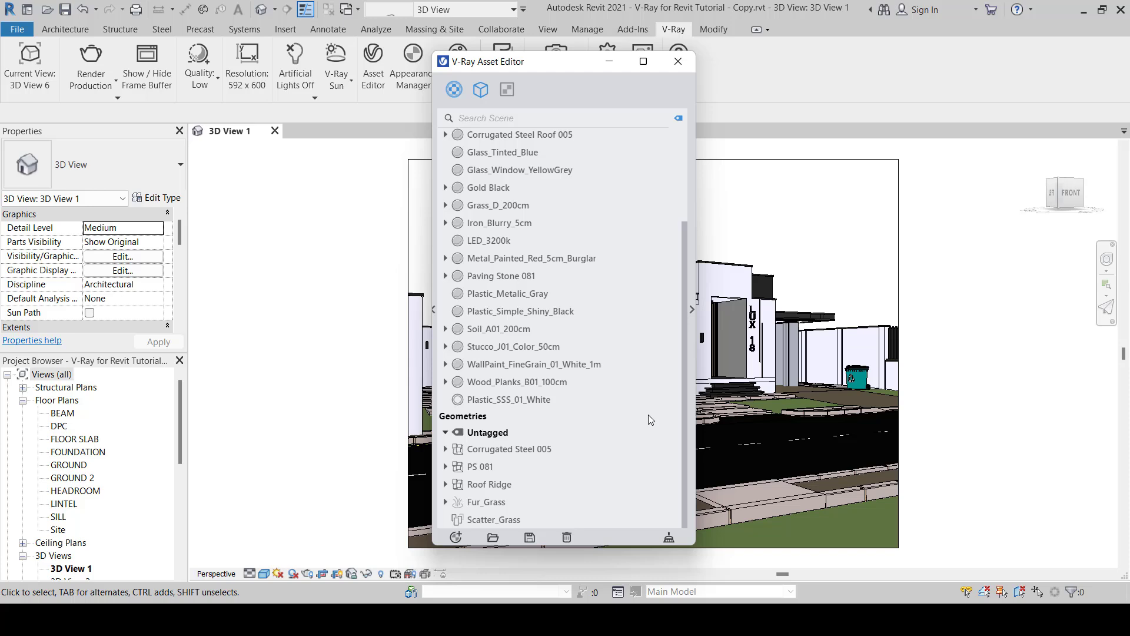
pyautogui.click(503, 520)
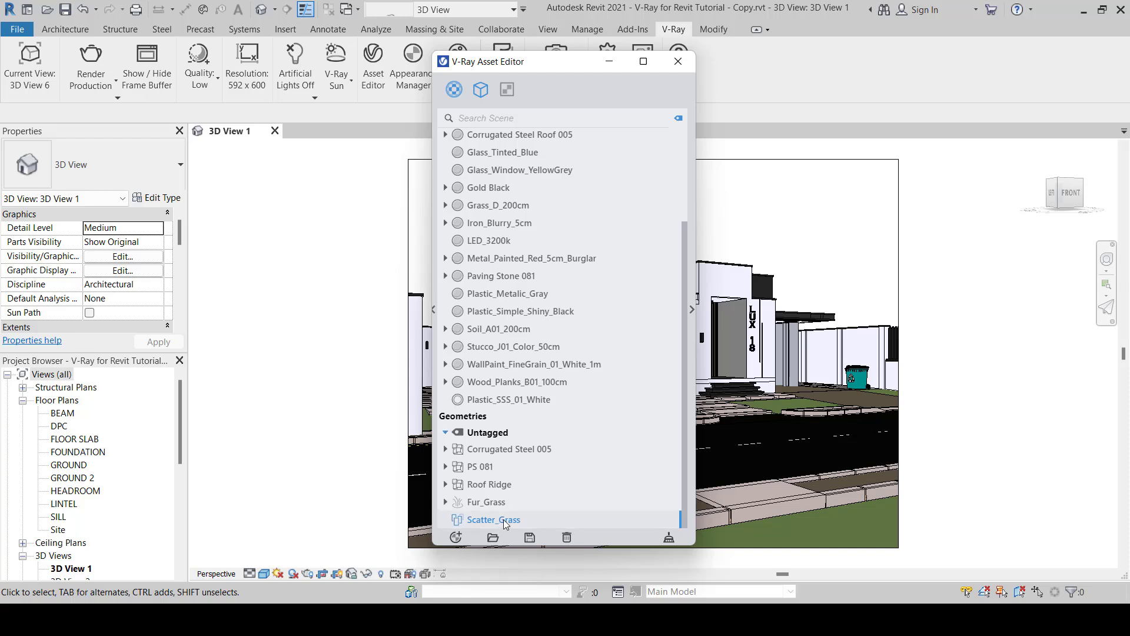
pyautogui.click(692, 310)
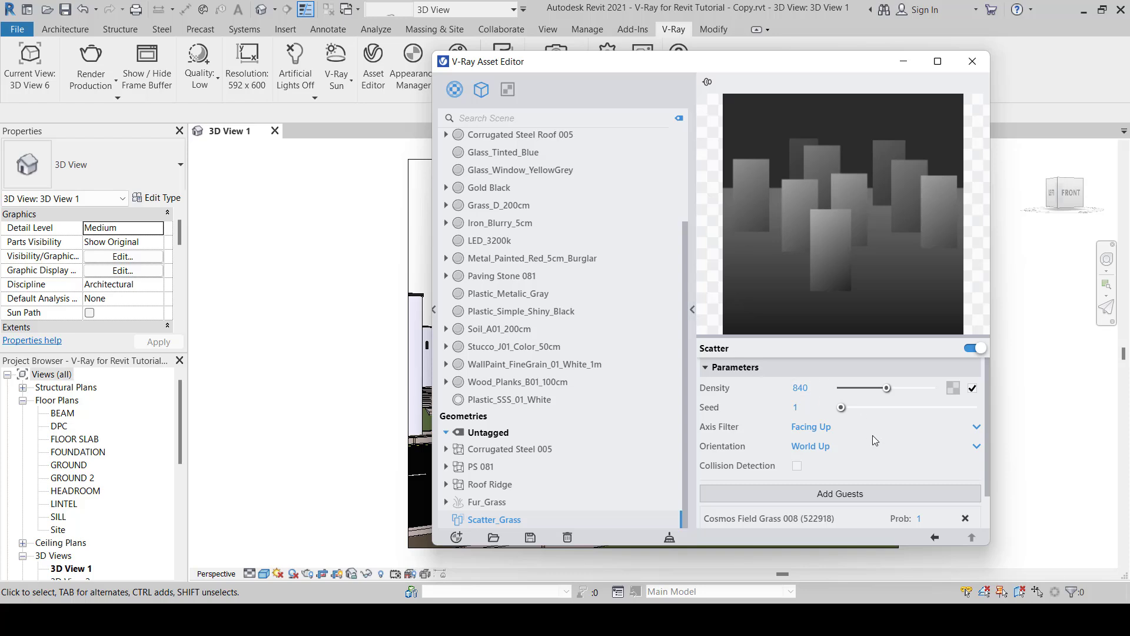
# Set the density of Scatter_Grass to 1 and remove the Cosmos Field Grass 008 guest
pyautogui.doubleClick(813, 388)
pyautogui.write('1')
pyautogui.press('Return')
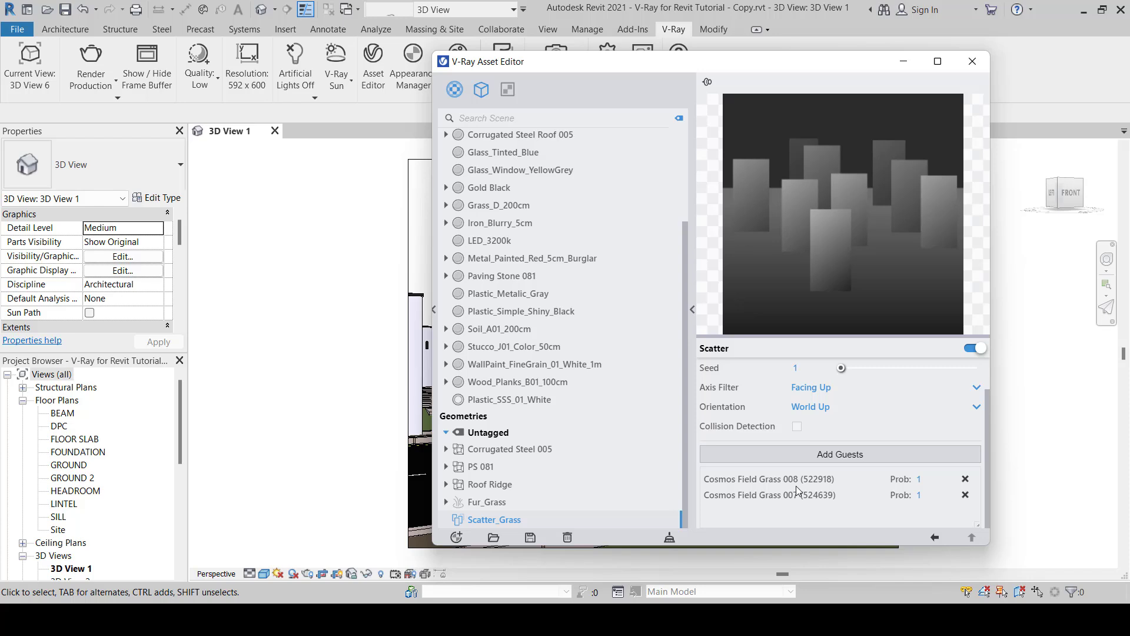
pyautogui.click(965, 479)
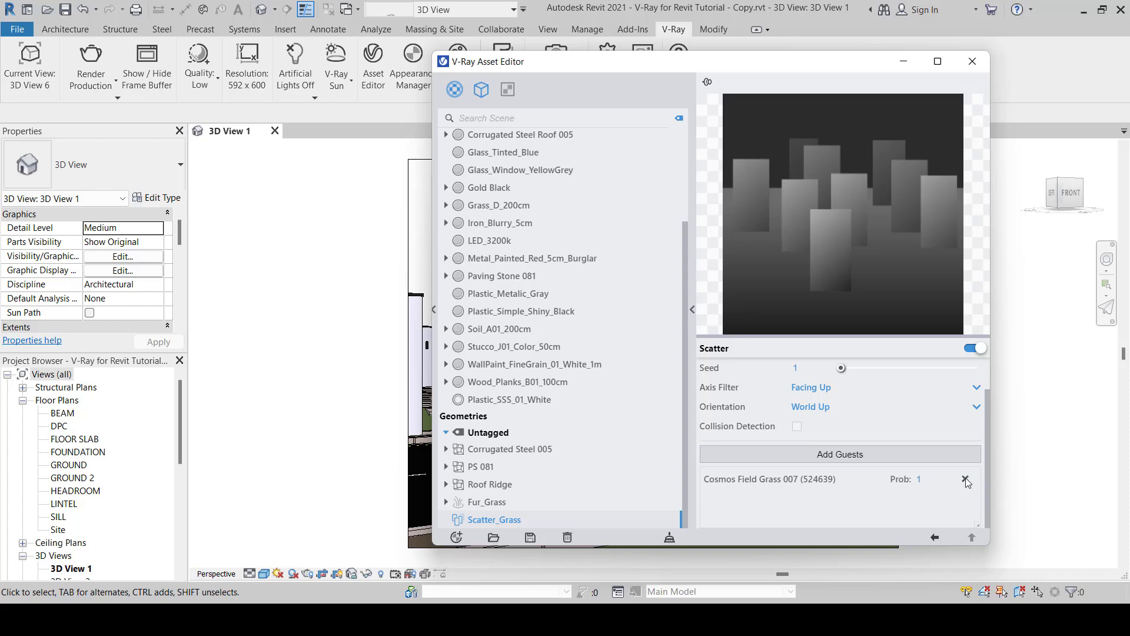
# Remove the Cosmos Field Grass 007 guest from the Scatter_Grass geometry
pyautogui.click(966, 478)
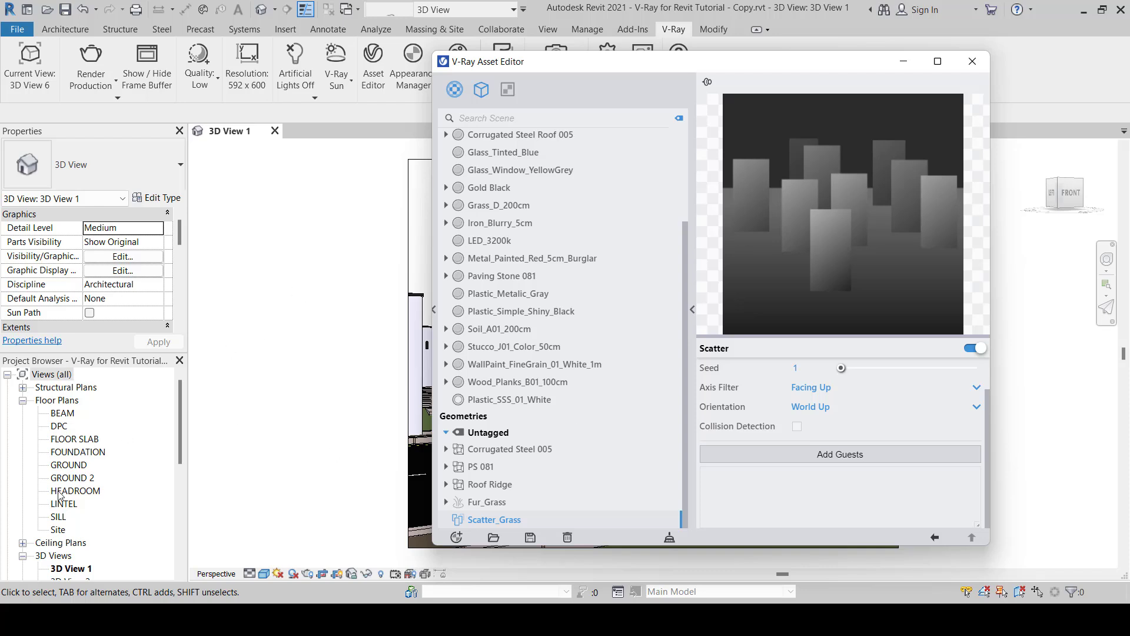
# Open 3D View 5, close 3D View 6, and inspect the two Cosmos field grass clumps placed on the ground
pyautogui.scroll(-4, 73, 518)
pyautogui.scroll(-1, 108, 514)
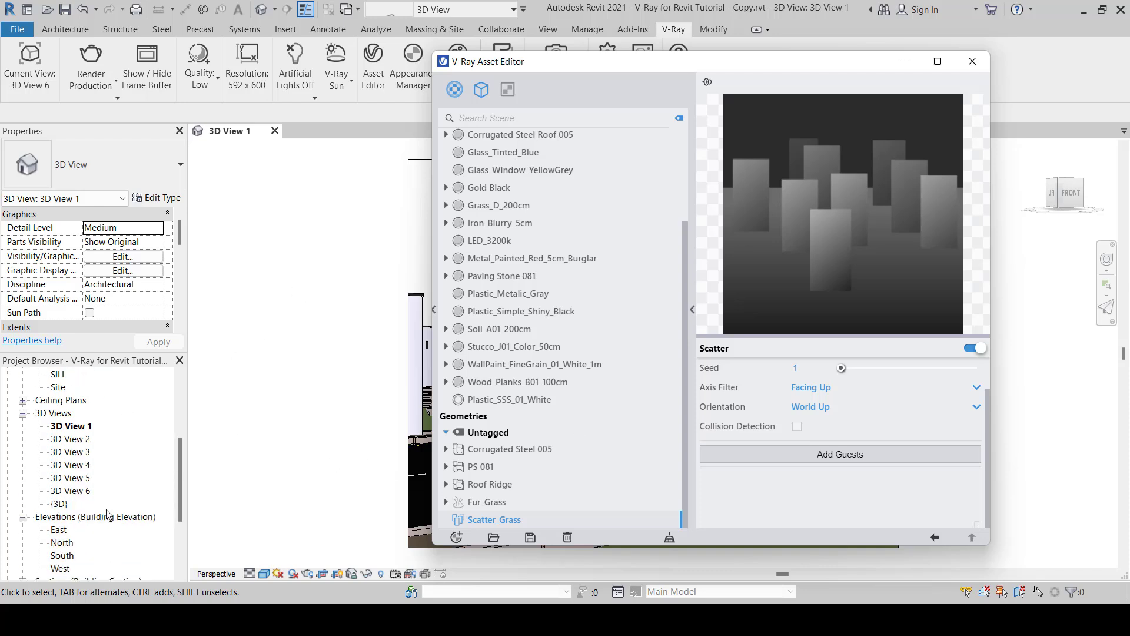
pyautogui.doubleClick(82, 492)
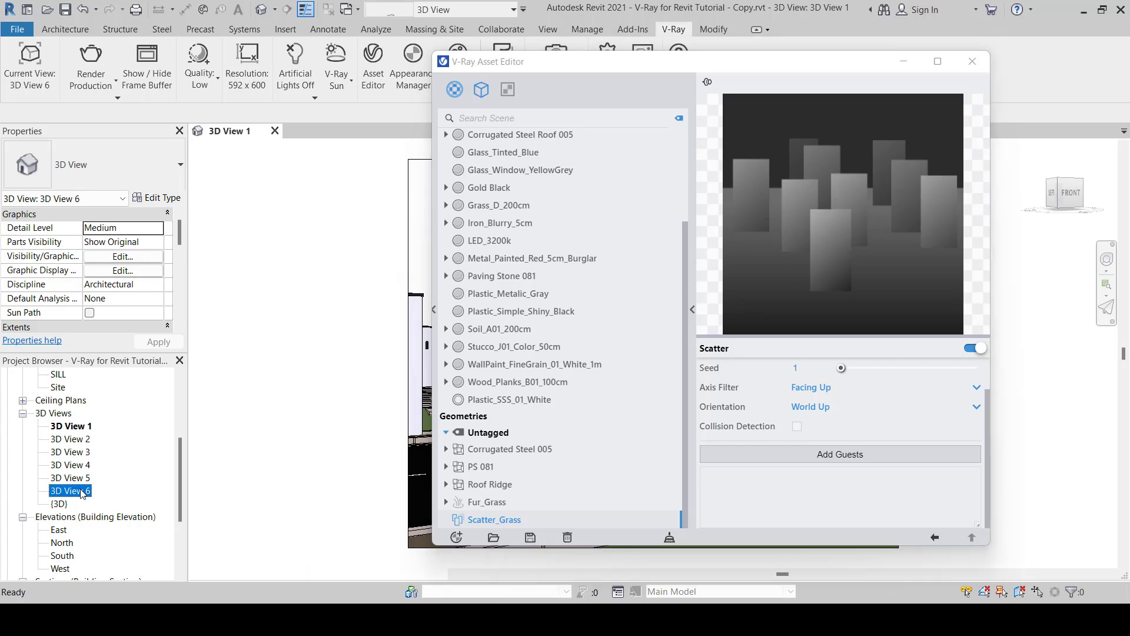
pyautogui.click(903, 62)
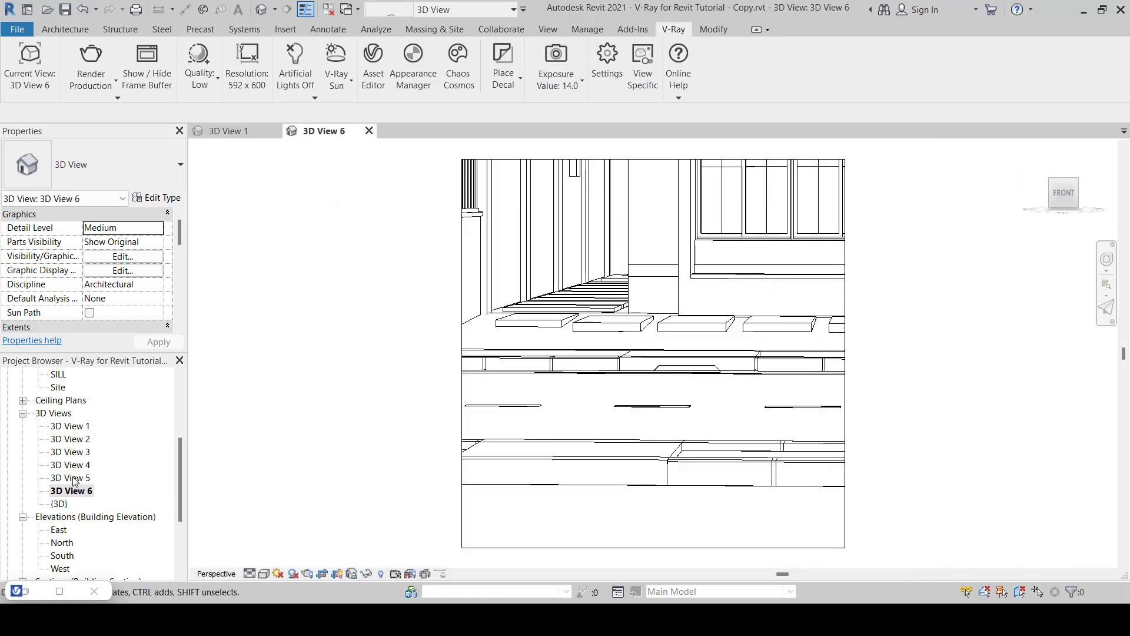
pyautogui.doubleClick(74, 478)
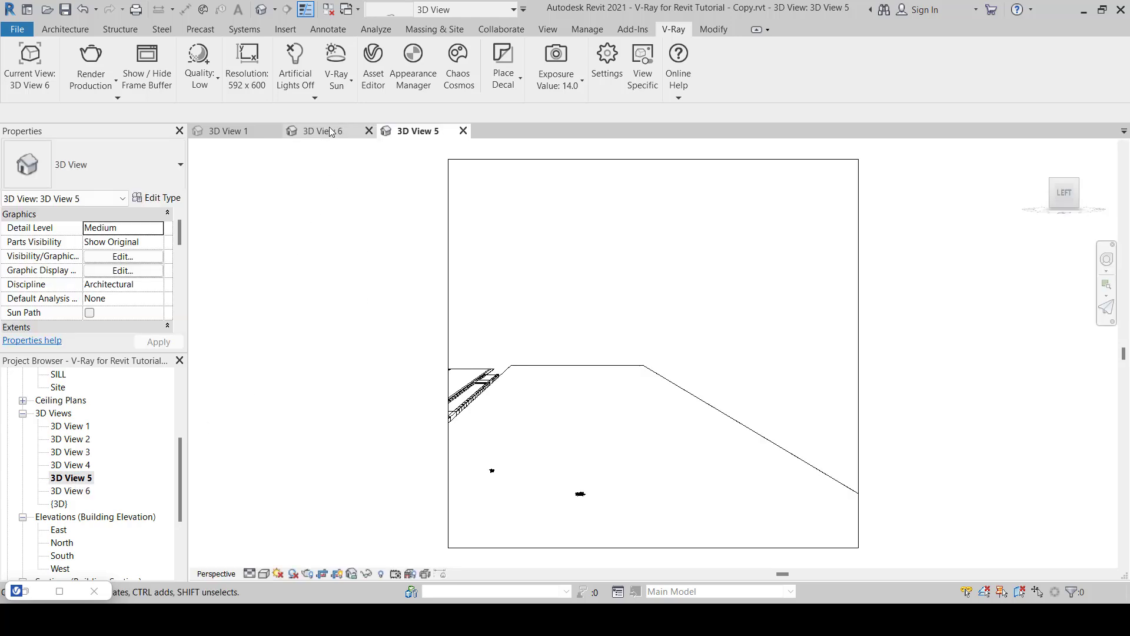
pyautogui.click(329, 127)
pyautogui.click(369, 131)
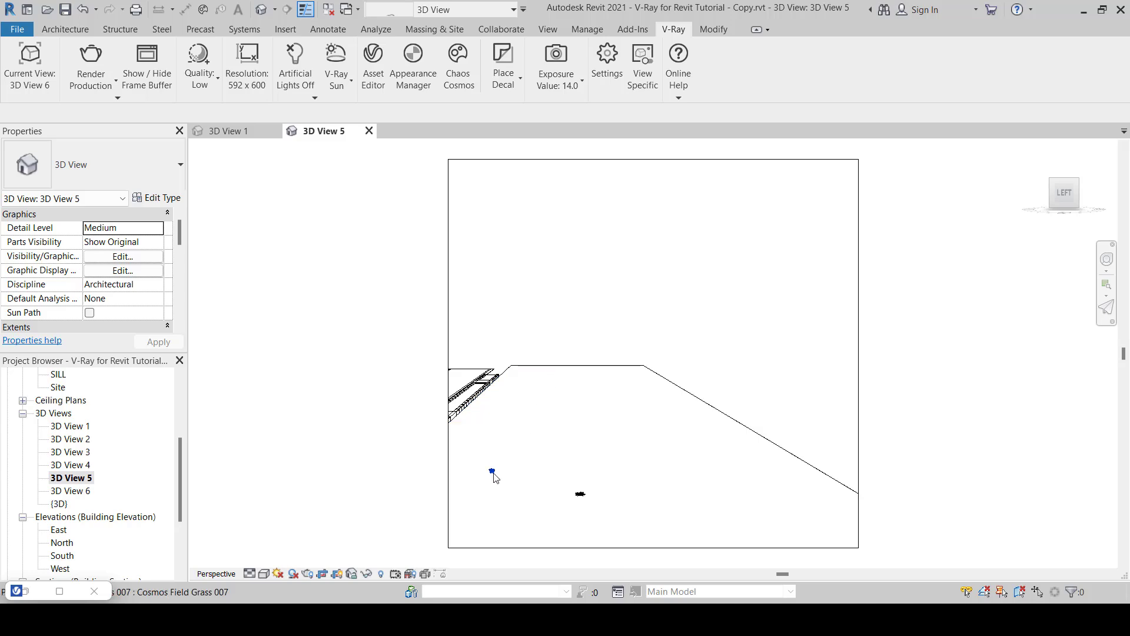
pyautogui.scroll(5, 582, 498)
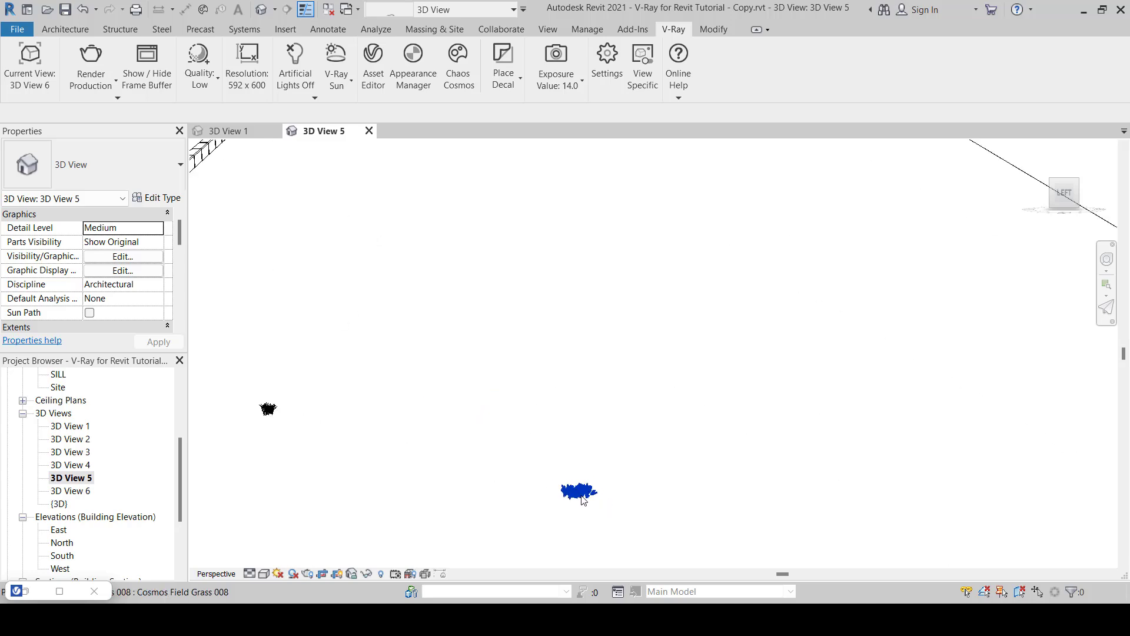
pyautogui.scroll(-4, 581, 498)
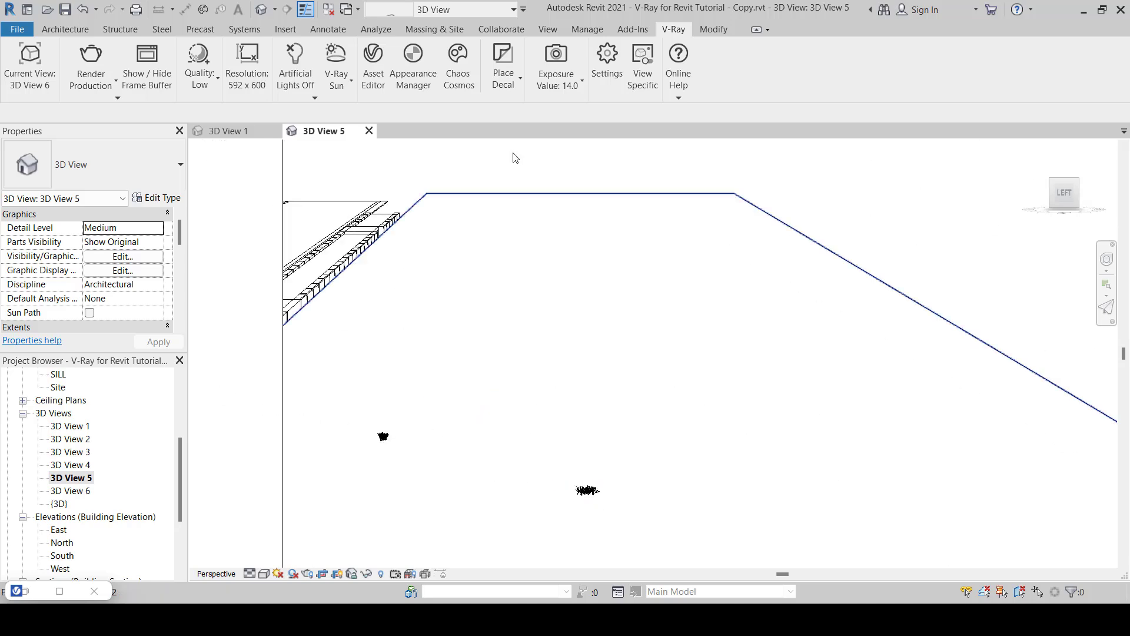
# Open the Chaos Cosmos library and filter the downloaded 3D models to the Flowers, grass & rocks vegetation category
pyautogui.click(462, 61)
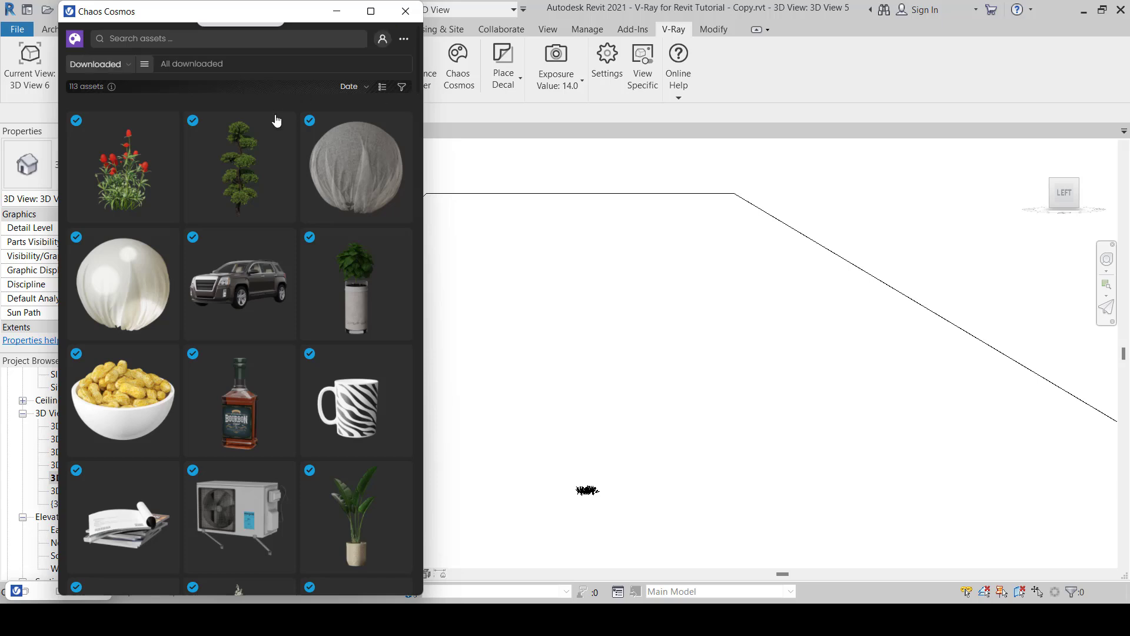
pyautogui.click(144, 63)
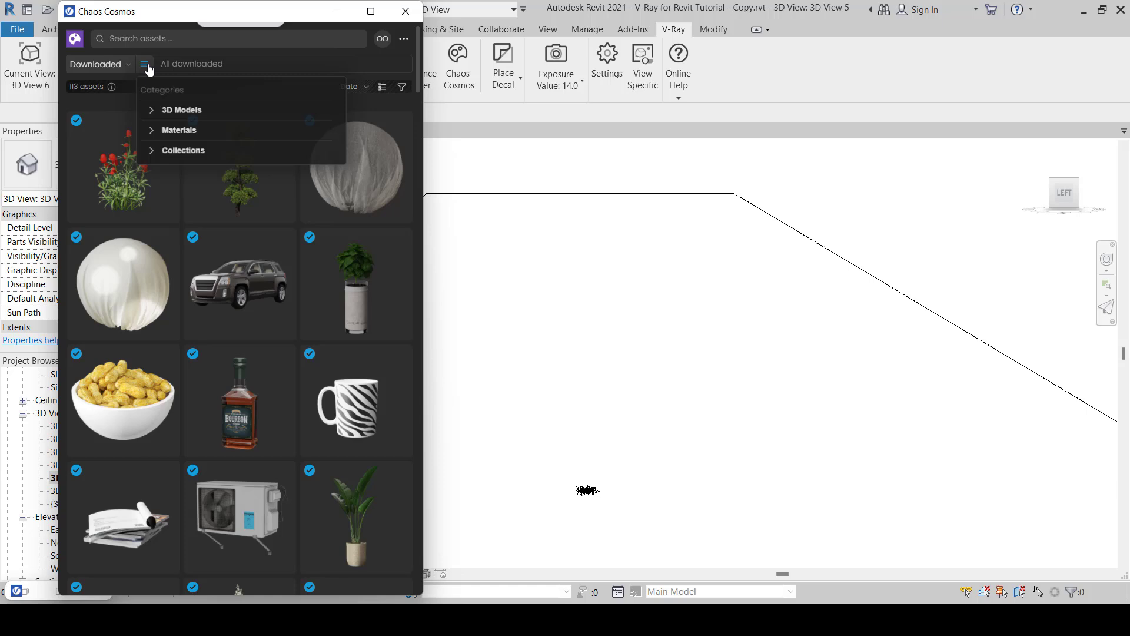
pyautogui.click(155, 134)
pyautogui.click(152, 110)
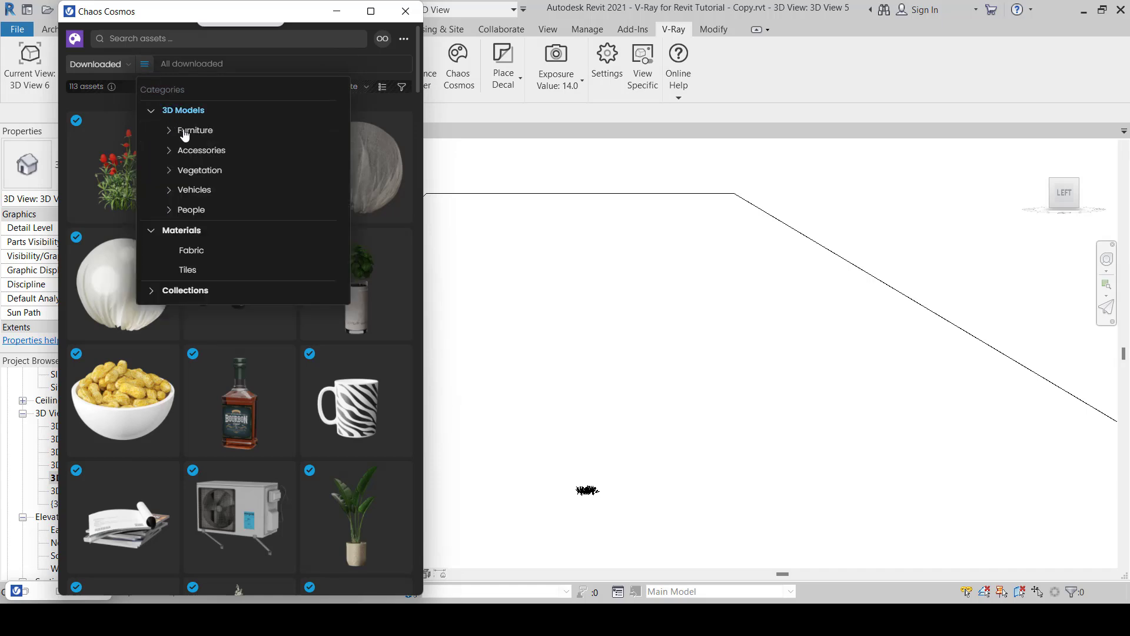
pyautogui.click(198, 171)
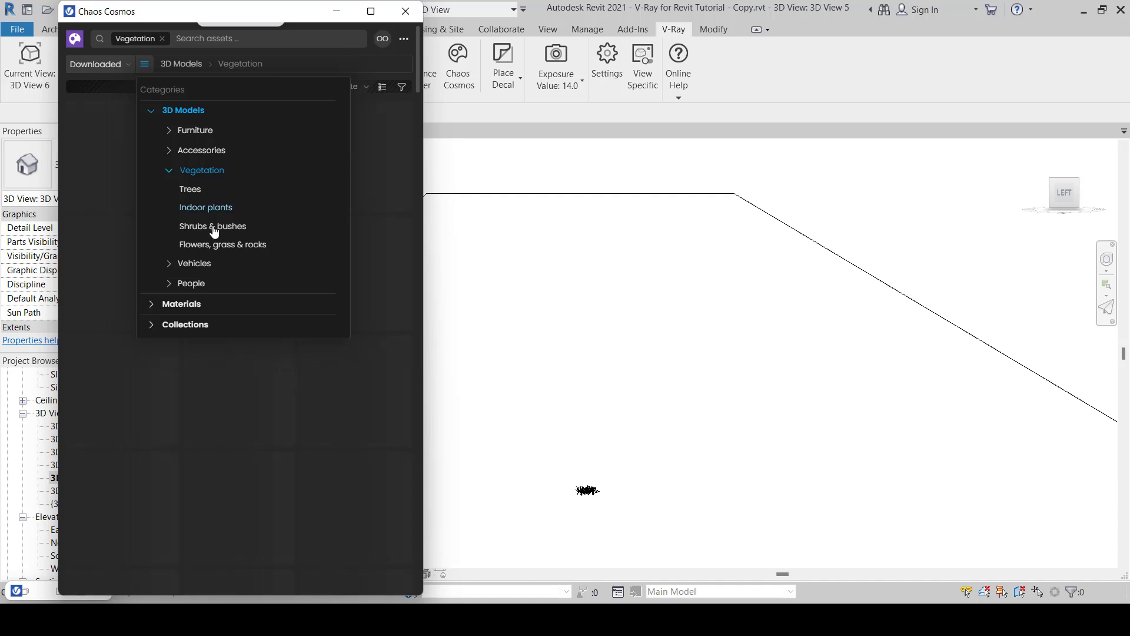
pyautogui.click(223, 244)
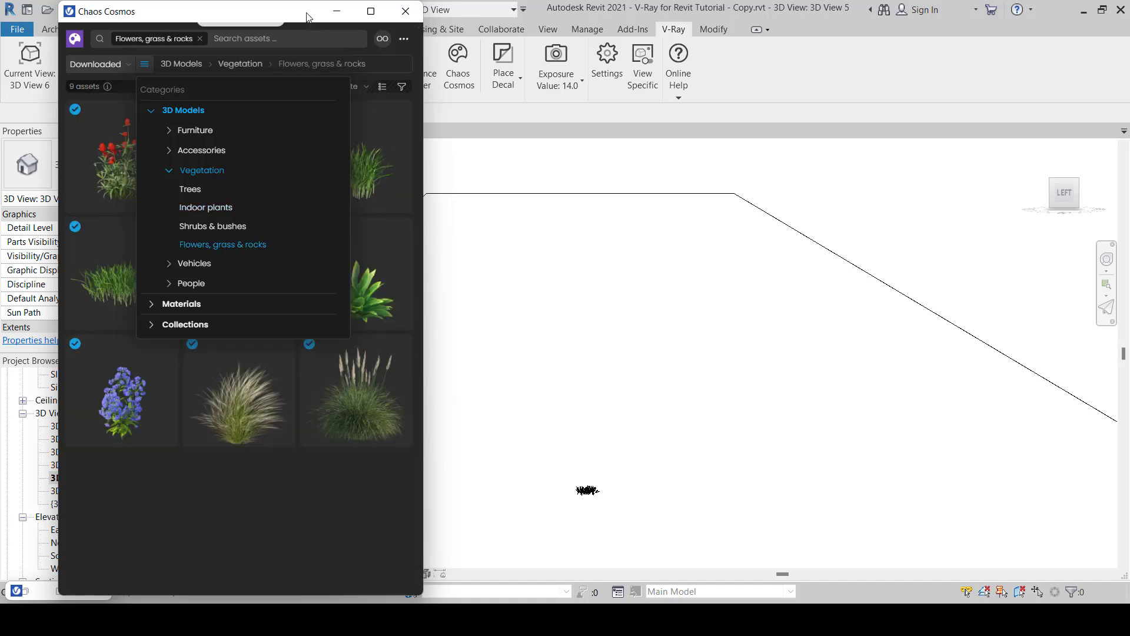
pyautogui.click(350, 471)
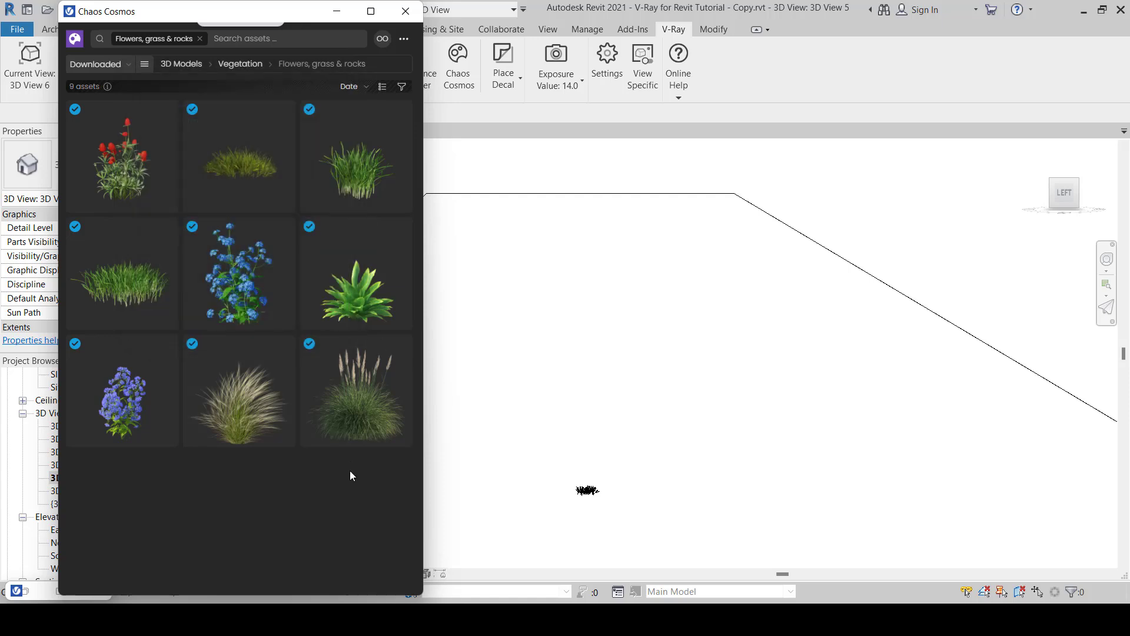
# Try to import Field Grass 008 from the Chaos Cosmos library and move the browser window aside
pyautogui.moveTo(159, 252)
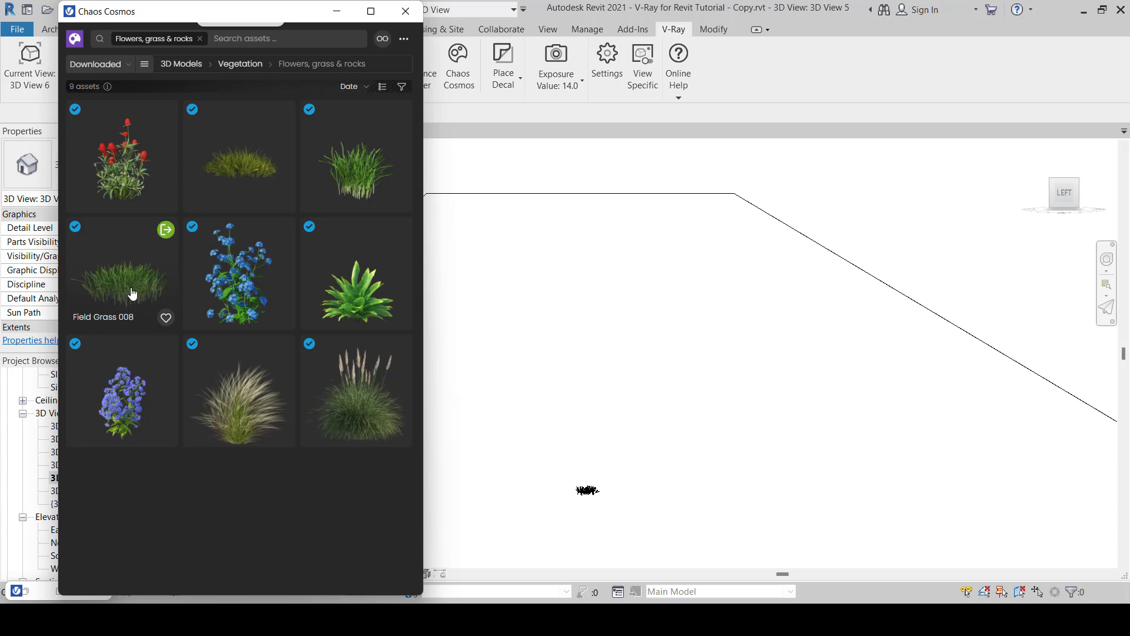
pyautogui.moveTo(165, 228)
pyautogui.click(165, 230)
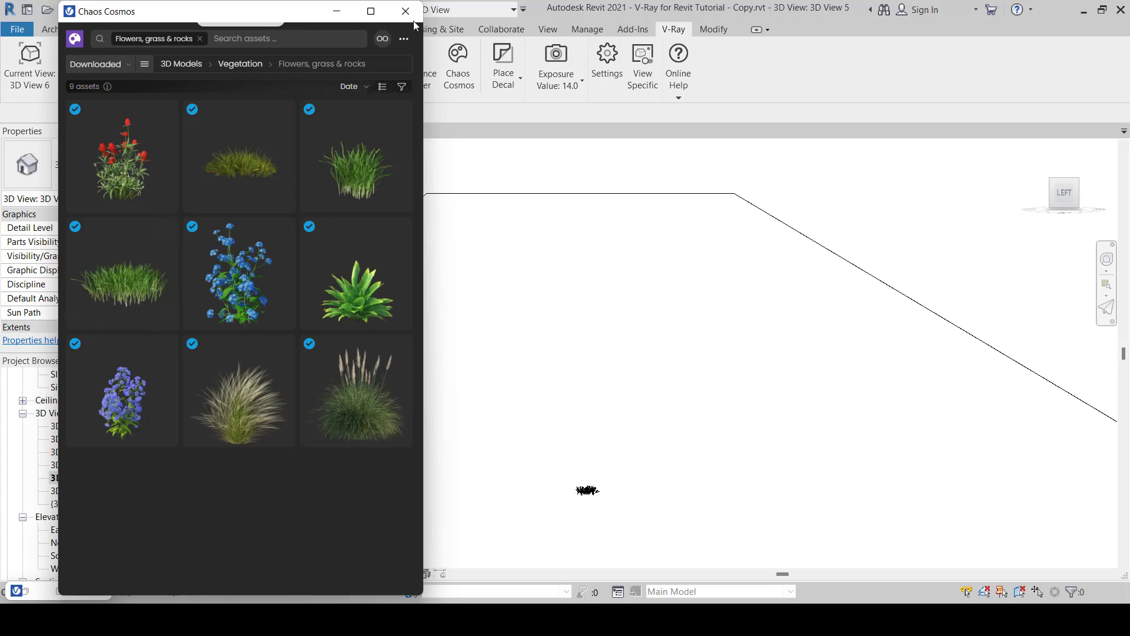
pyautogui.moveTo(273, 11); pyautogui.dragTo(776, 26)
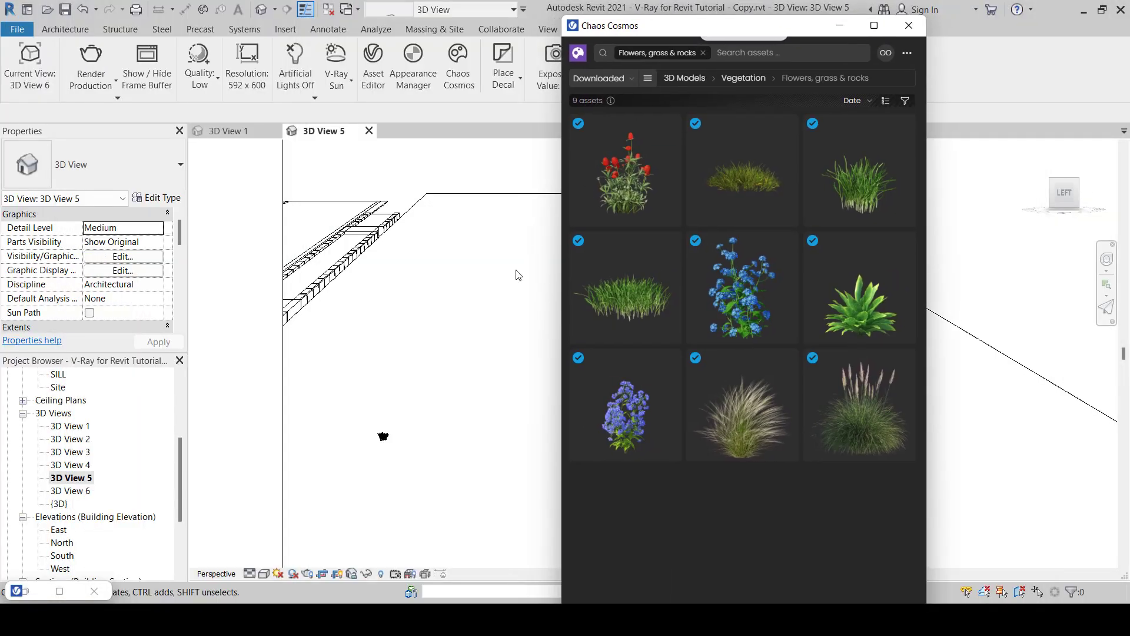
pyautogui.moveTo(898, 140)
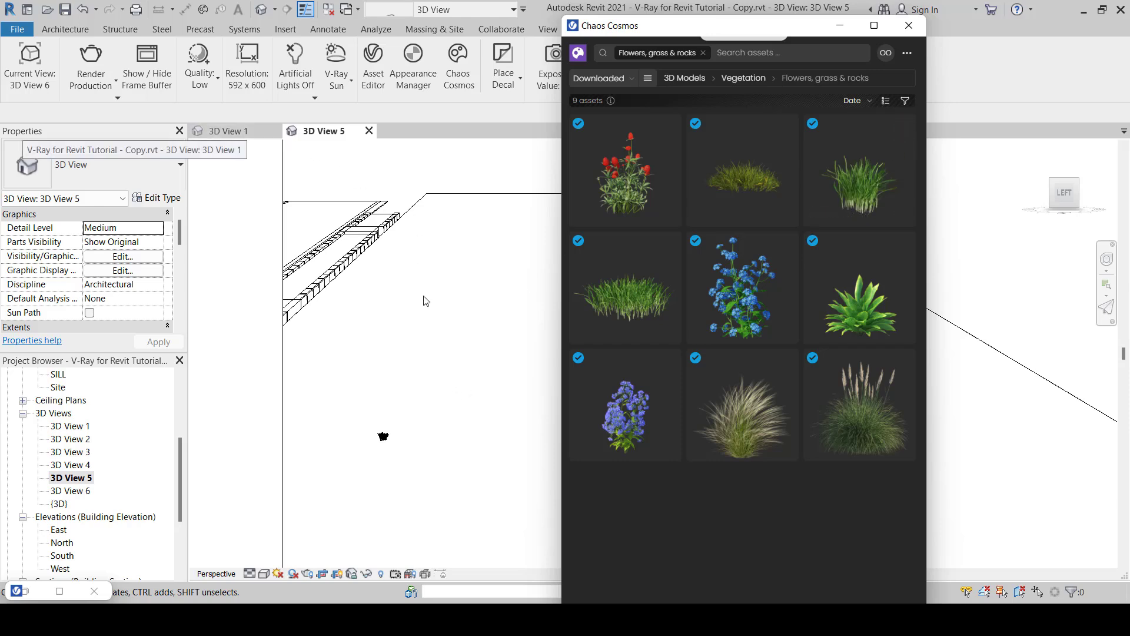
# Open the GROUND 2 floor plan and locate the grass clumps on the large floor beyond the road
pyautogui.scroll(4, 135, 449)
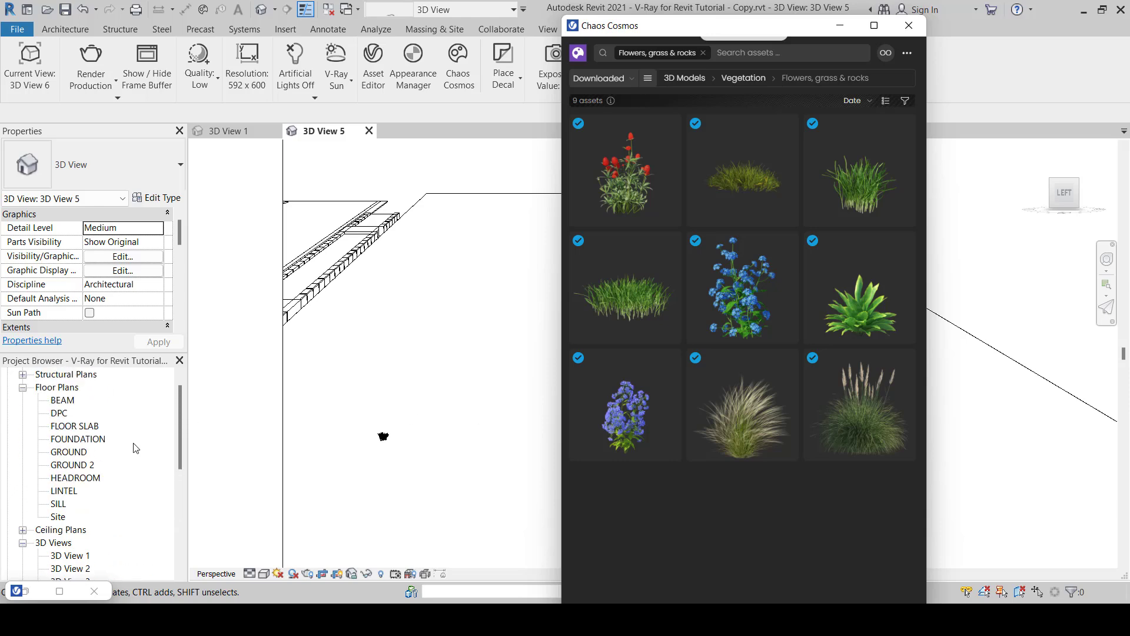
pyautogui.scroll(1, 135, 448)
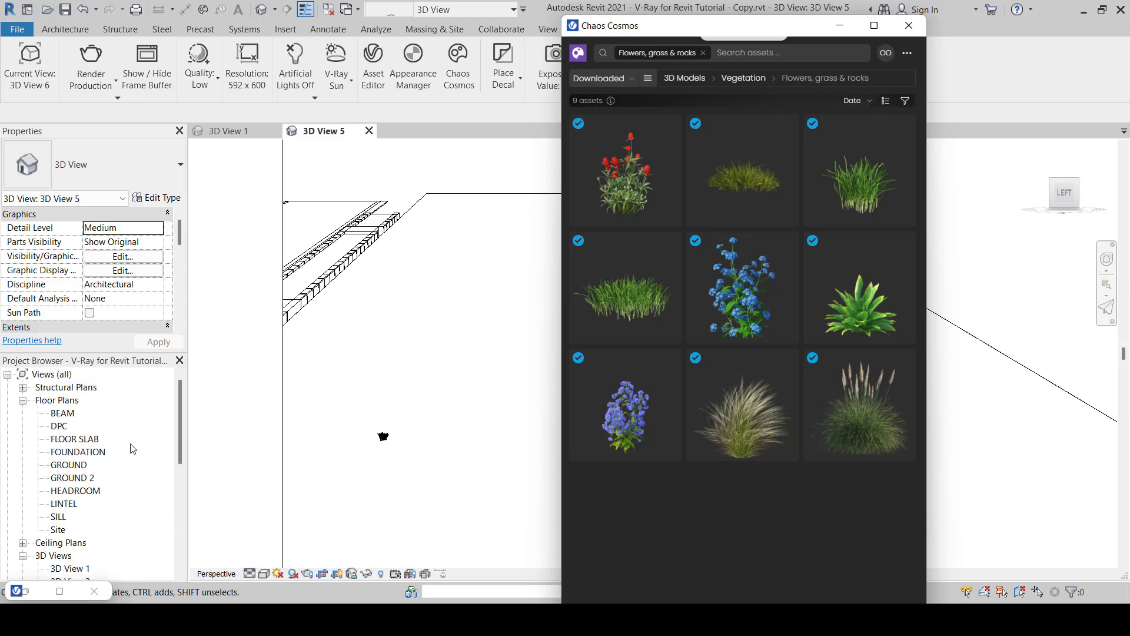
pyautogui.doubleClick(75, 466)
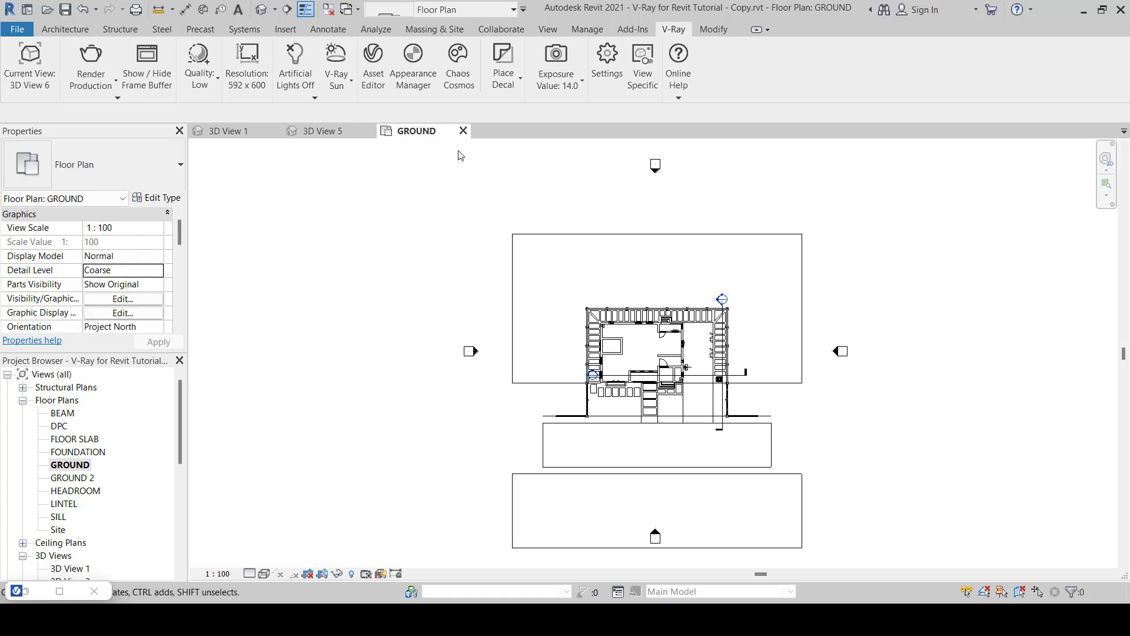
pyautogui.click(464, 130)
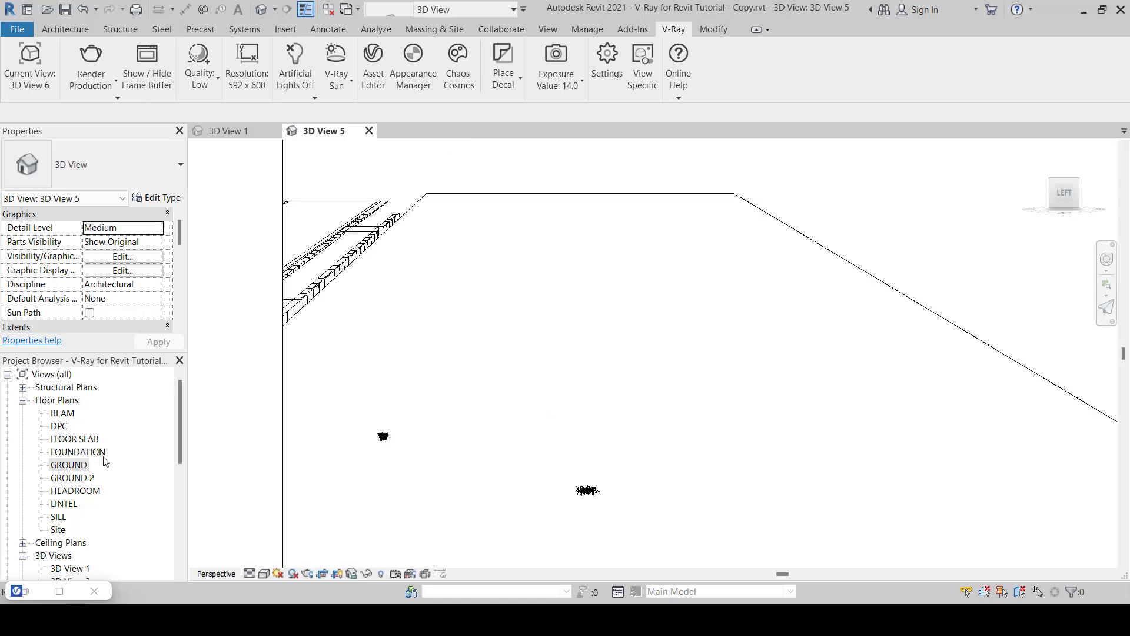
pyautogui.doubleClick(80, 480)
pyautogui.scroll(3, 541, 506)
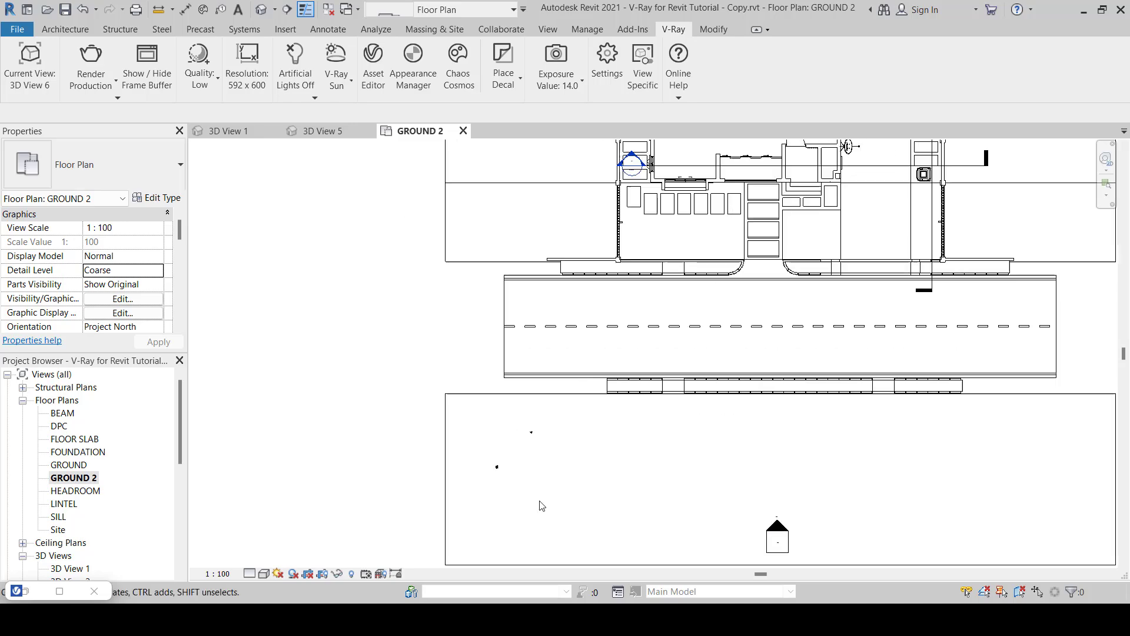
pyautogui.scroll(4, 533, 468)
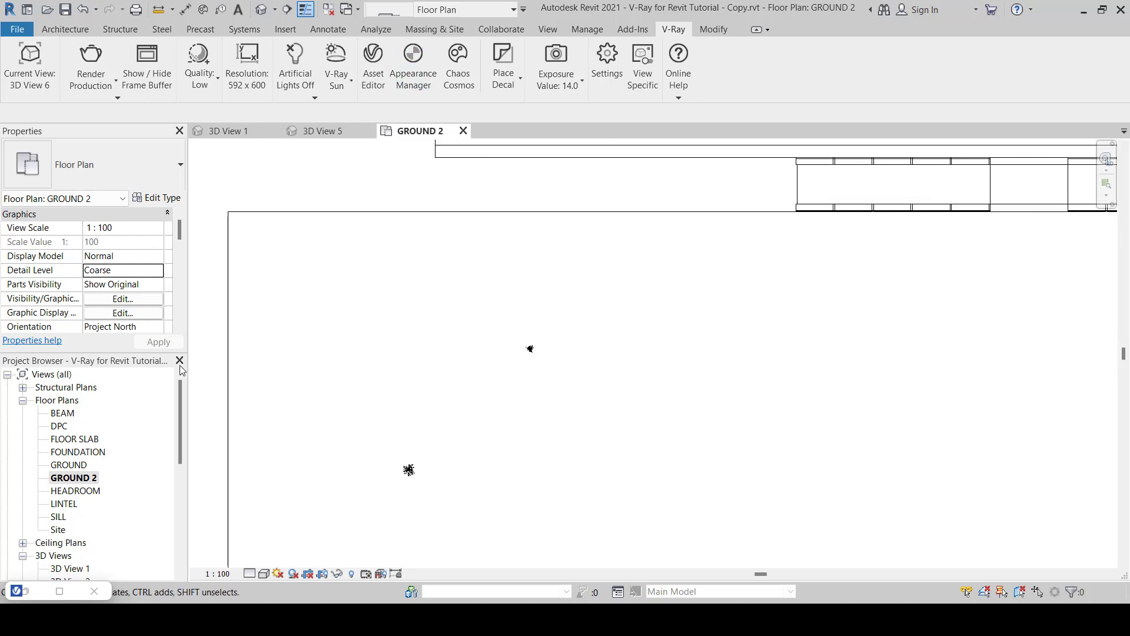
# Reopen the Chaos Cosmos library and try to import Field Grass 008 into the GROUND 2 plan
pyautogui.click(29, 592)
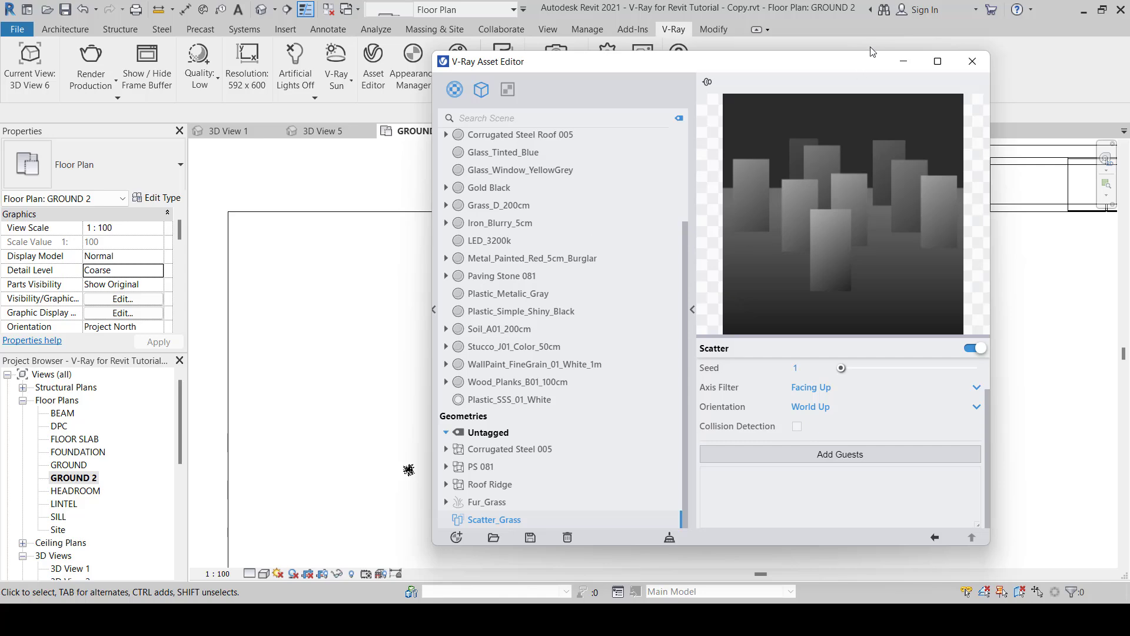
pyautogui.click(905, 63)
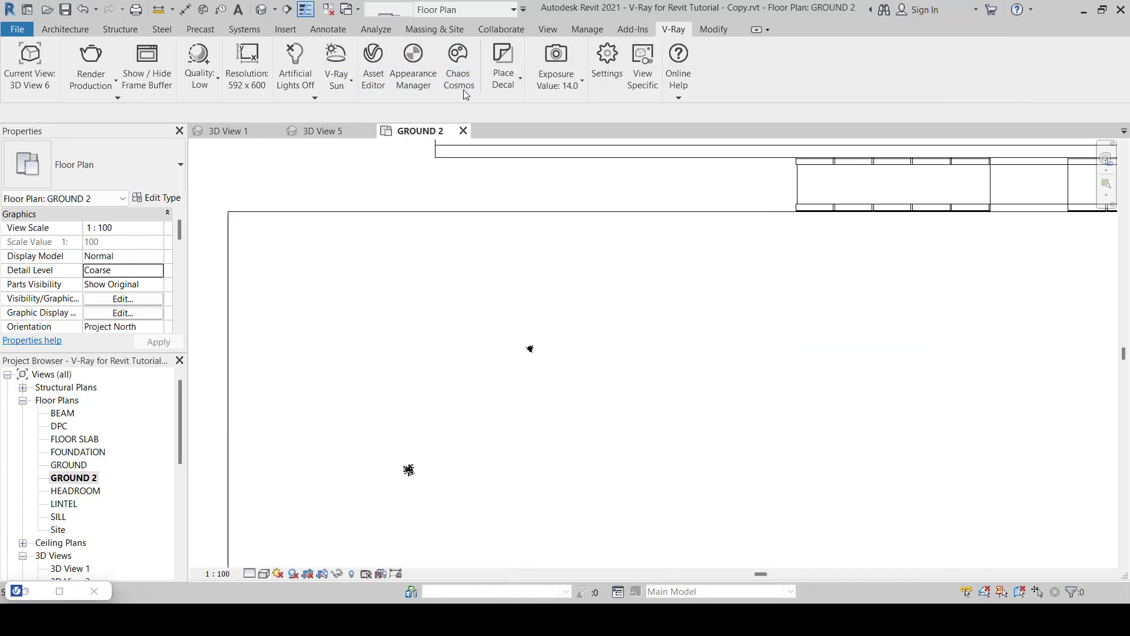
pyautogui.click(460, 59)
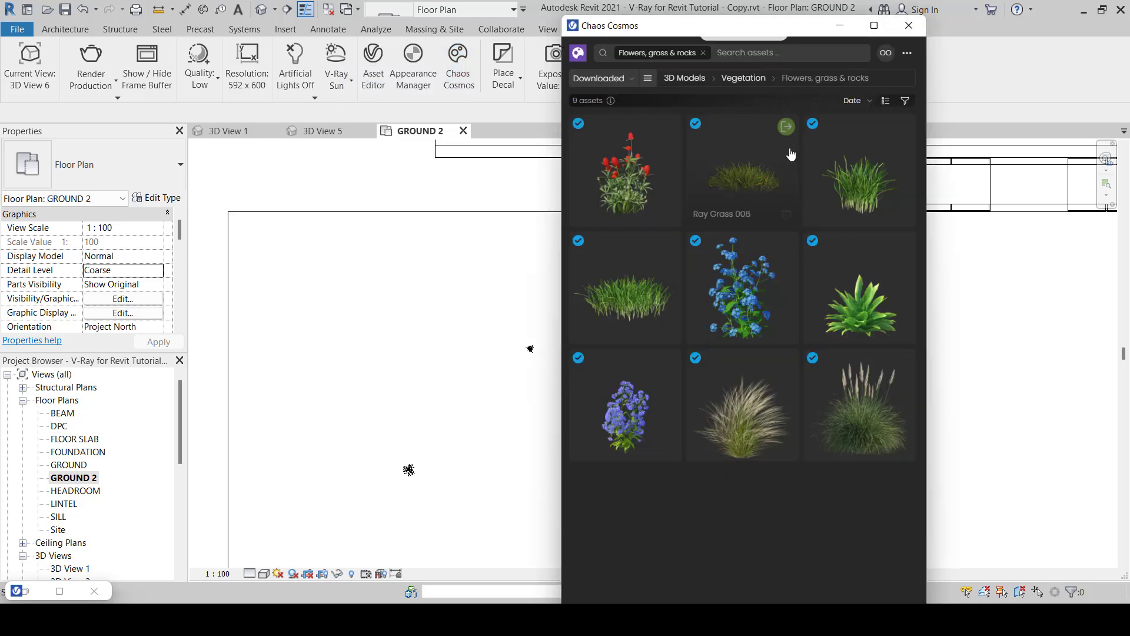
pyautogui.moveTo(752, 182)
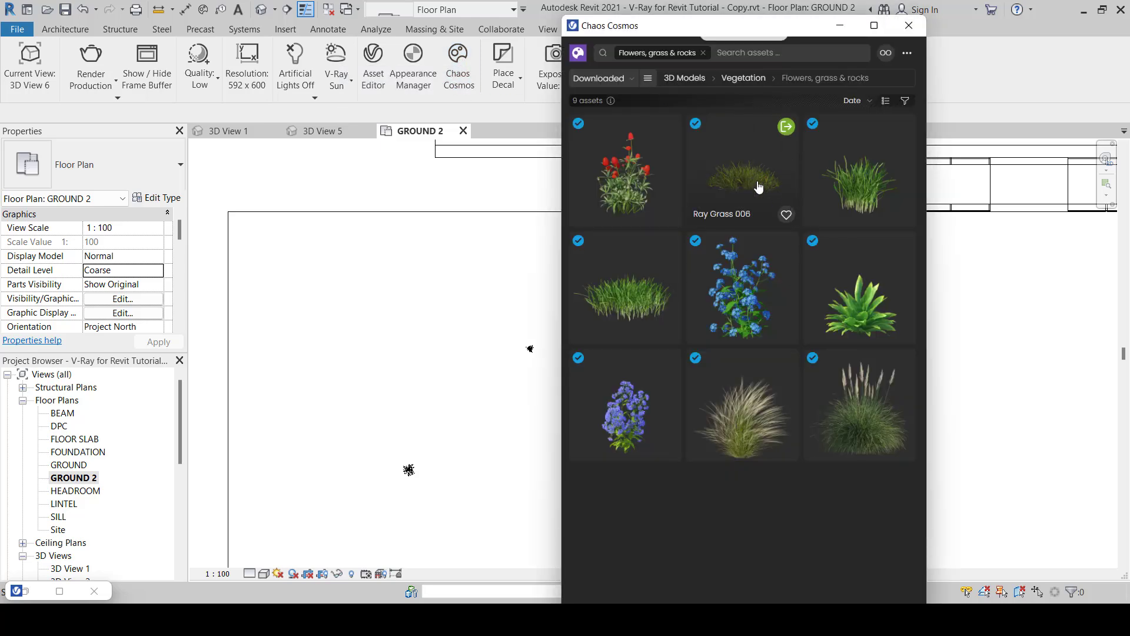
pyautogui.moveTo(656, 302)
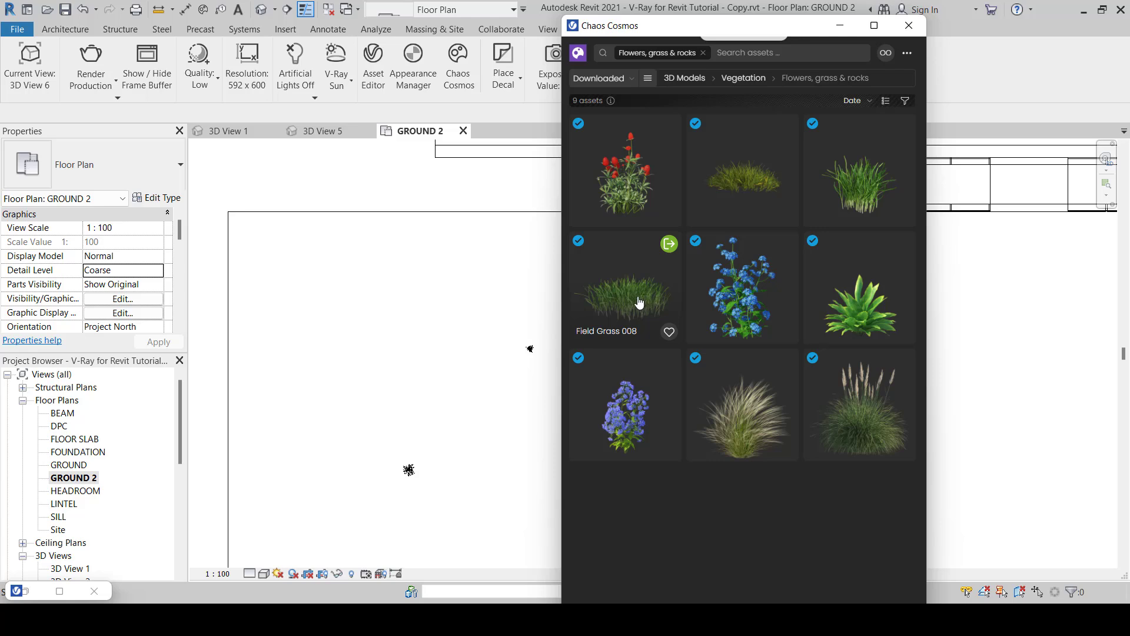
pyautogui.click(668, 243)
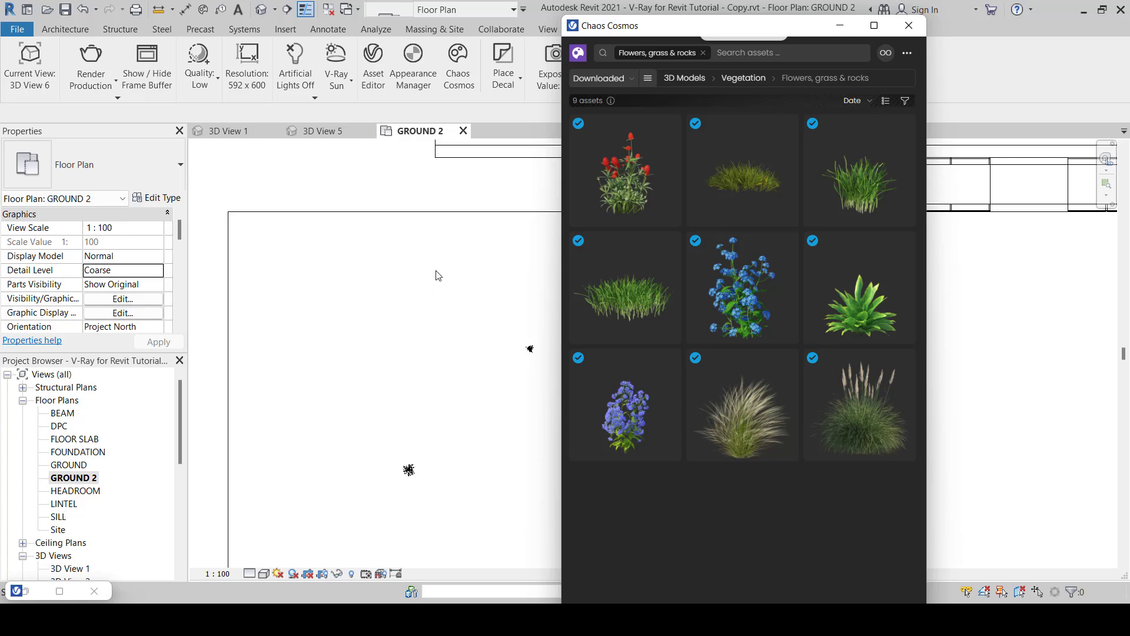
pyautogui.click(840, 25)
# Select the Generic 1mm 2 floor under the grass clumps in the GROUND 2 plan and show it in 3D View 5
pyautogui.scroll(-3, 625, 266)
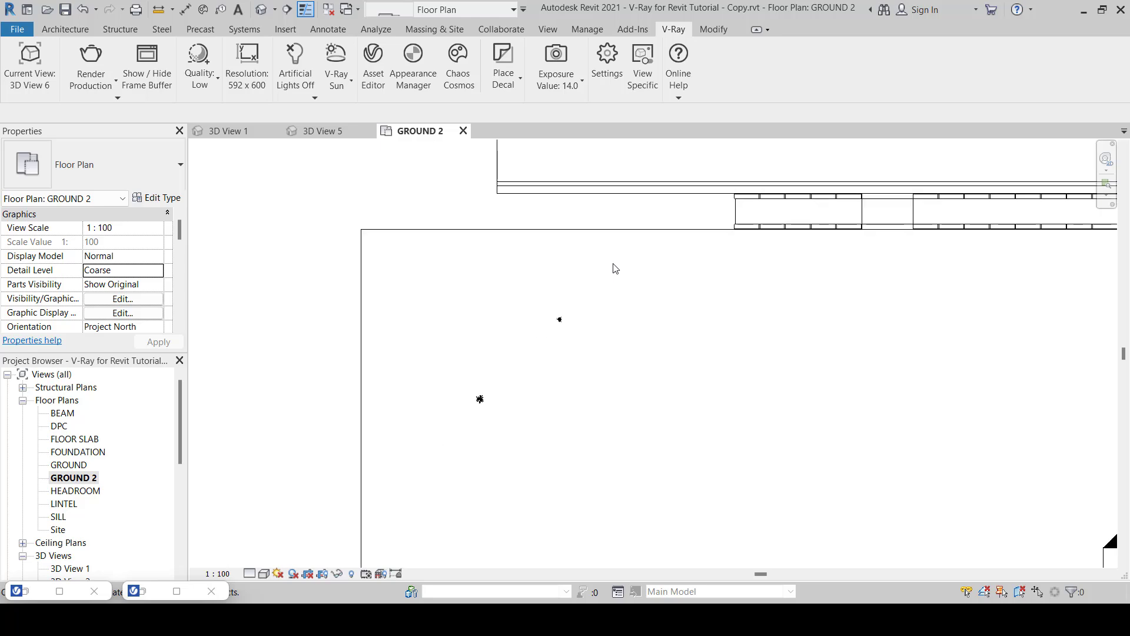
pyautogui.click(525, 247)
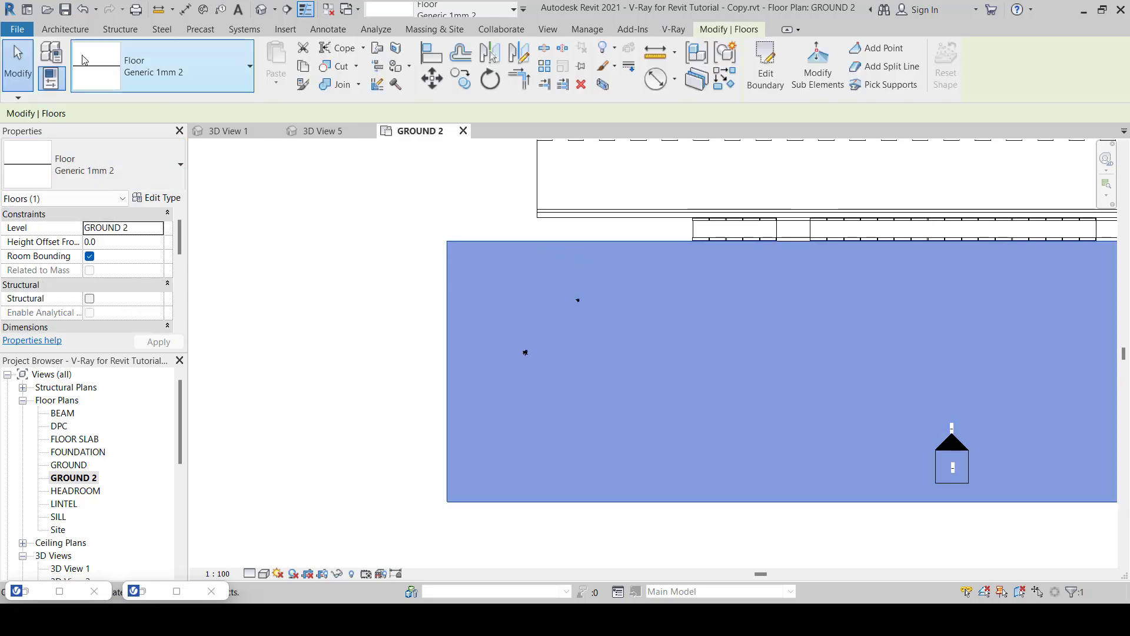
pyautogui.click(64, 28)
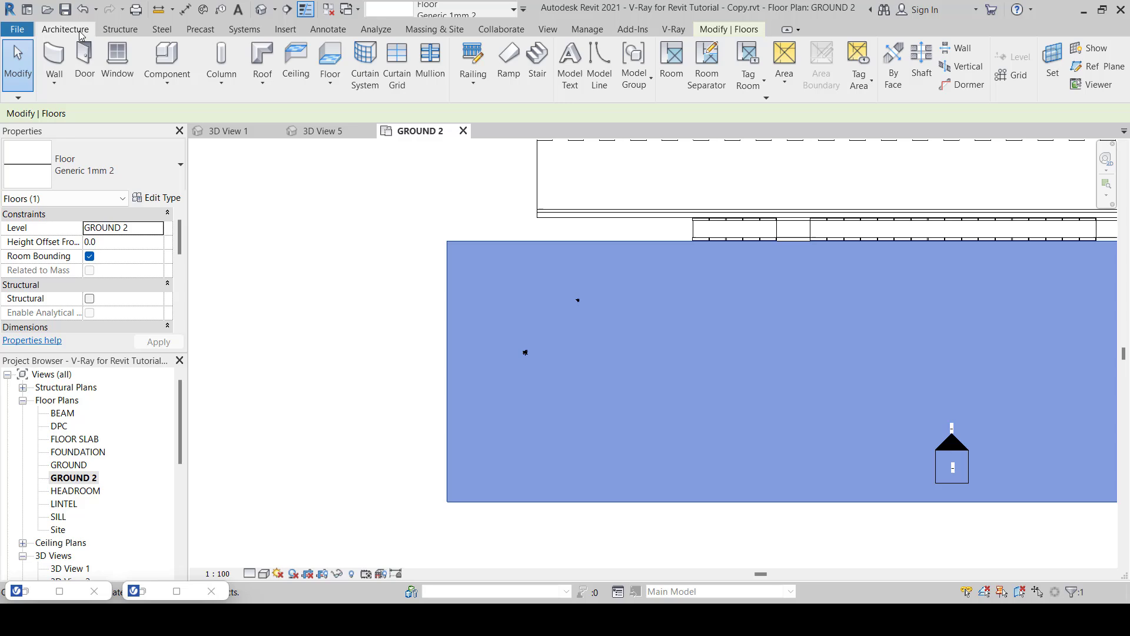
pyautogui.click(330, 83)
pyautogui.click(323, 131)
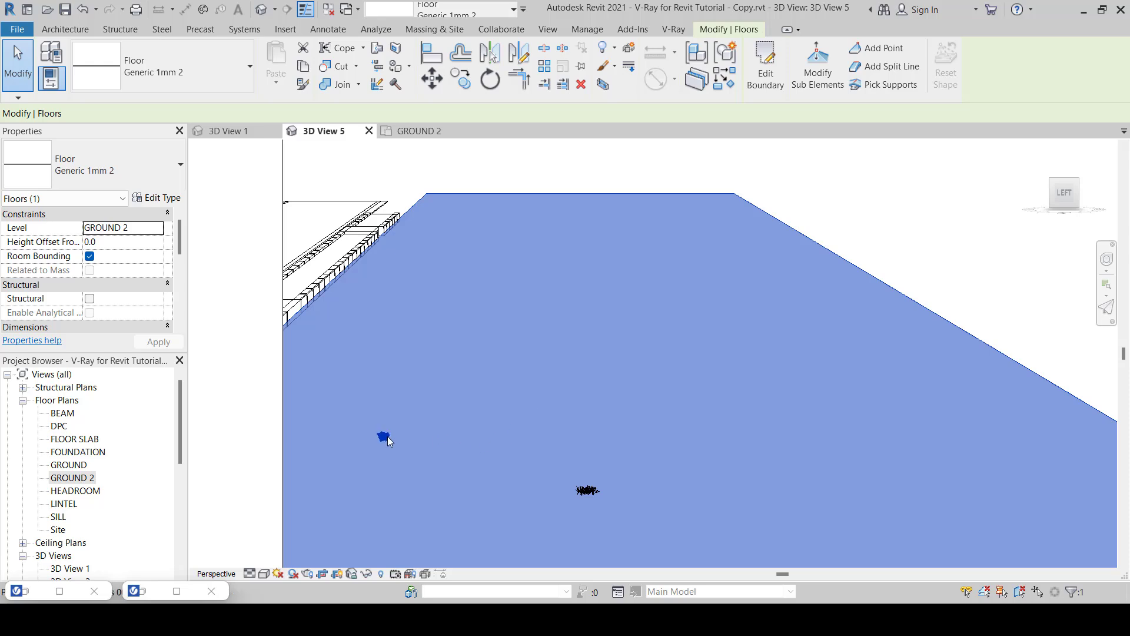
pyautogui.scroll(-3, 538, 324)
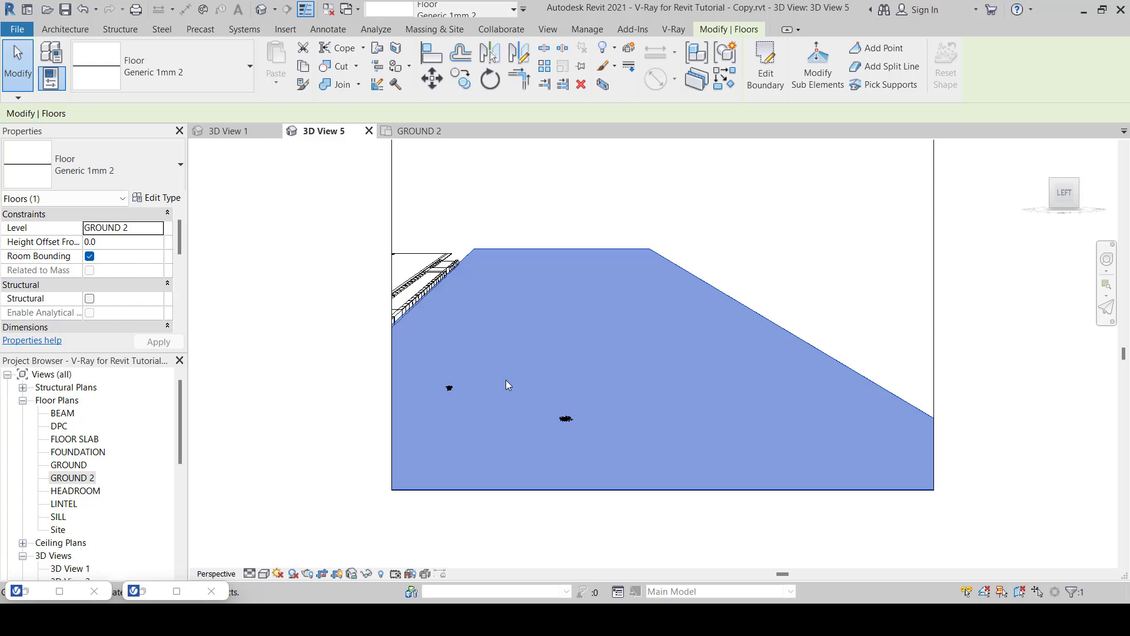
# Examine the selected floor, its two grass clumps and the adjoining road kerb in 3D View 5
pyautogui.scroll(-2, 507, 394)
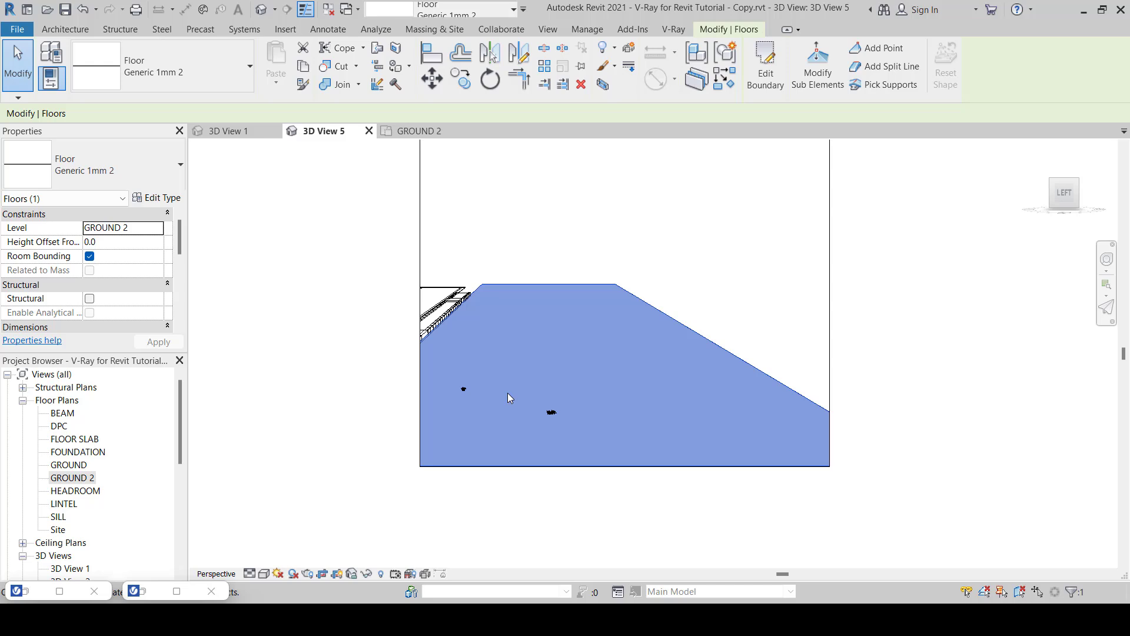
pyautogui.scroll(2, 507, 394)
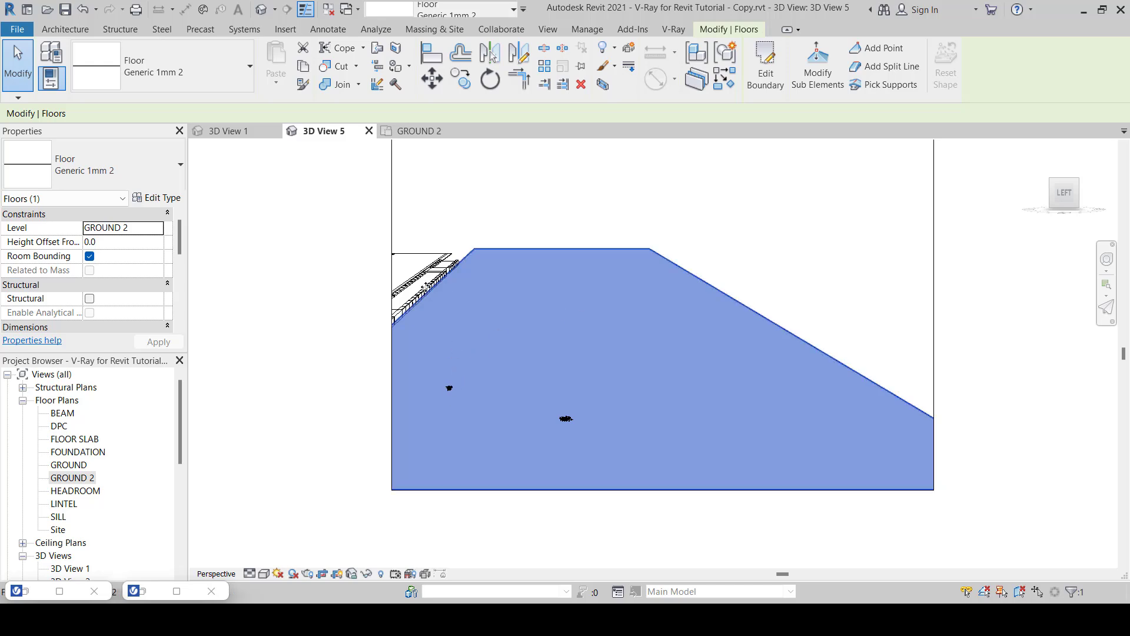
pyautogui.scroll(3, 415, 302)
pyautogui.scroll(3, 416, 303)
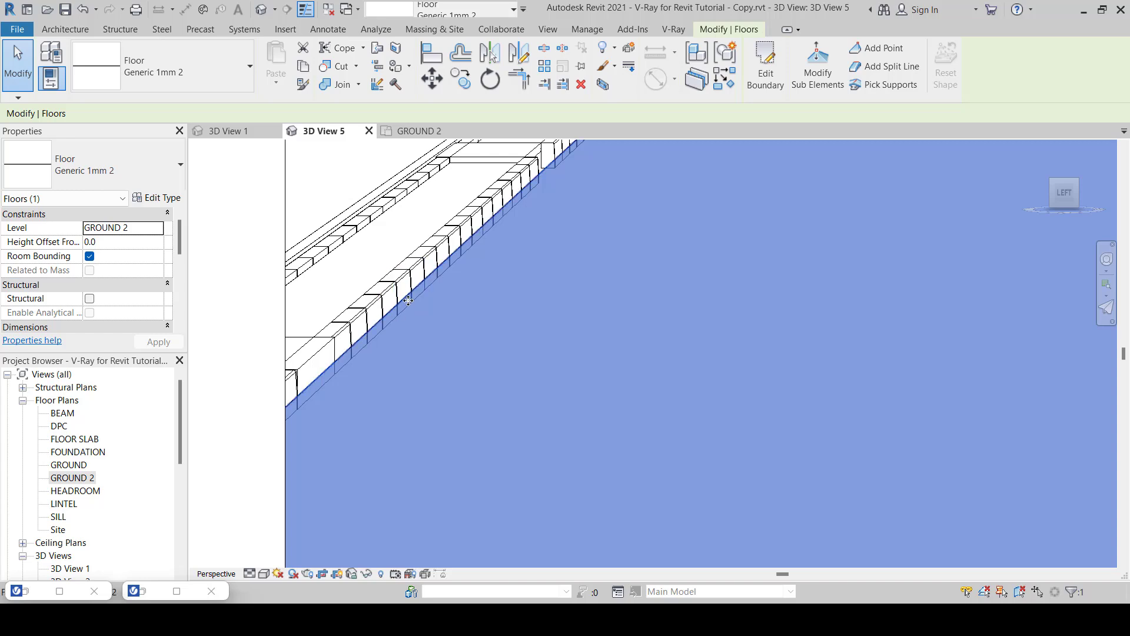
pyautogui.scroll(-2, 456, 282)
pyautogui.scroll(-2, 450, 302)
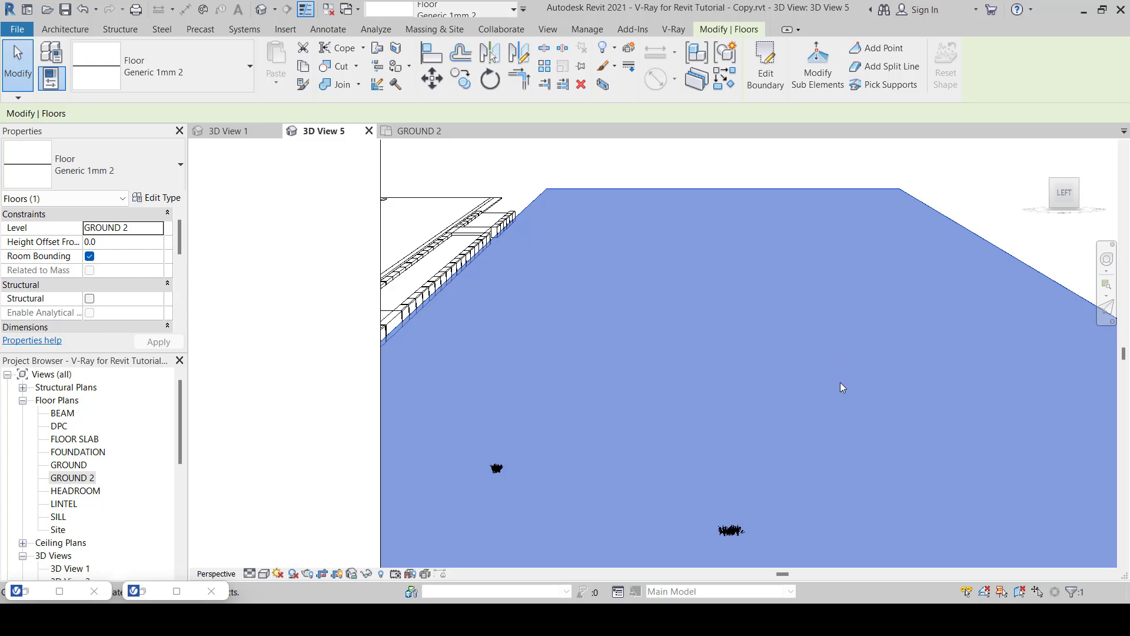
pyautogui.scroll(-1, 724, 341)
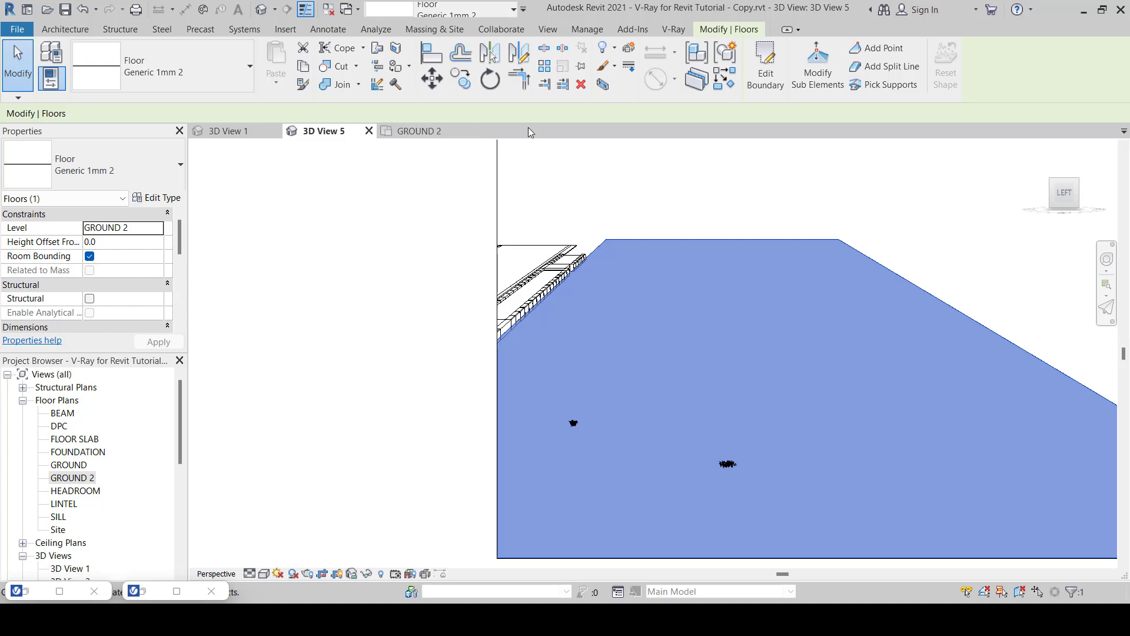
# Add the Generic 1mm 2 floor as a scatter host family in the V-Ray Appearance Manager
pyautogui.click(674, 30)
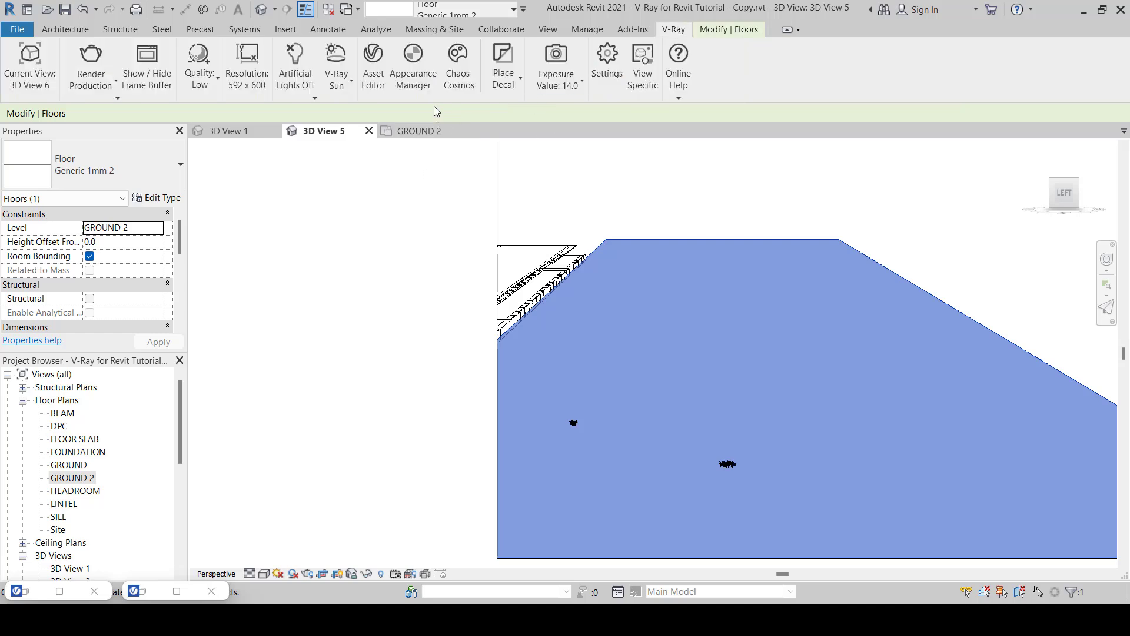
pyautogui.click(414, 59)
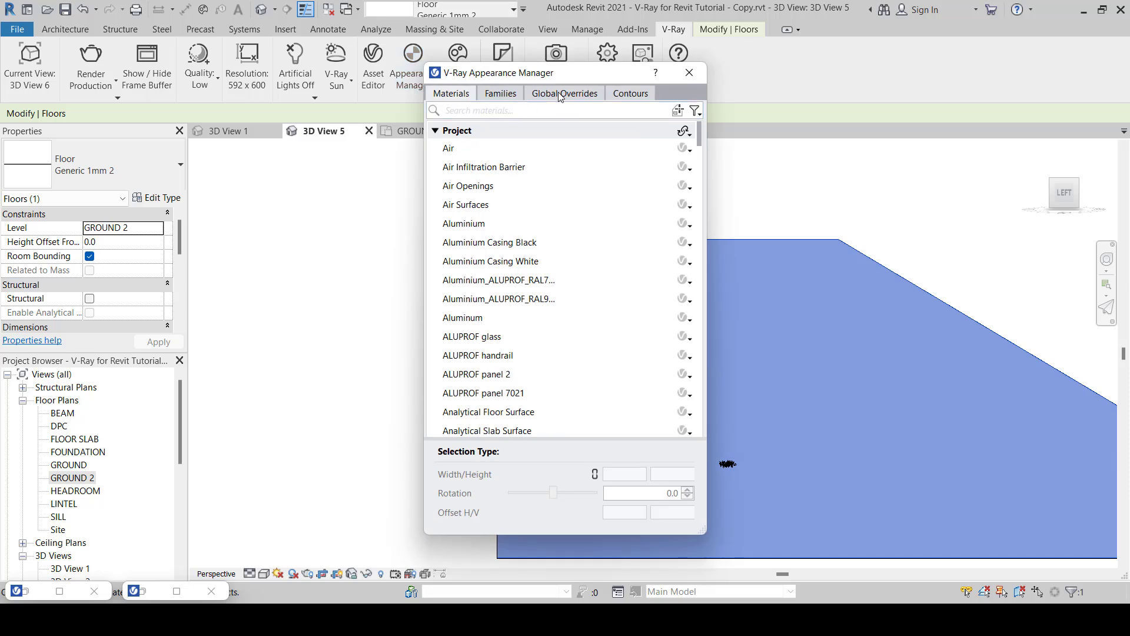
pyautogui.click(512, 96)
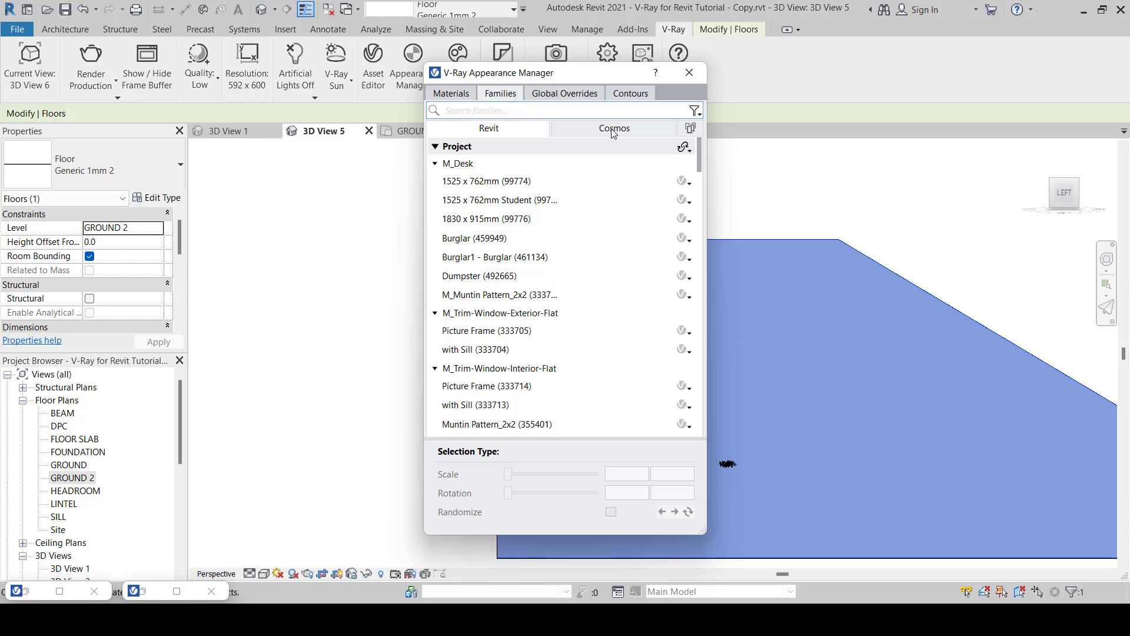
pyautogui.click(691, 131)
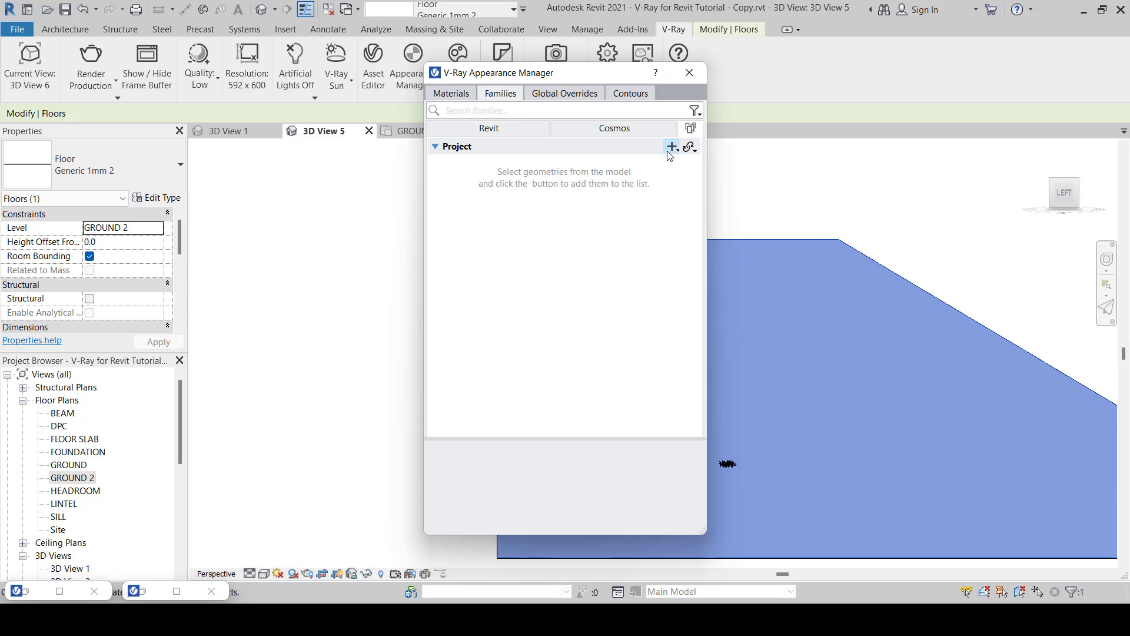
pyautogui.click(672, 147)
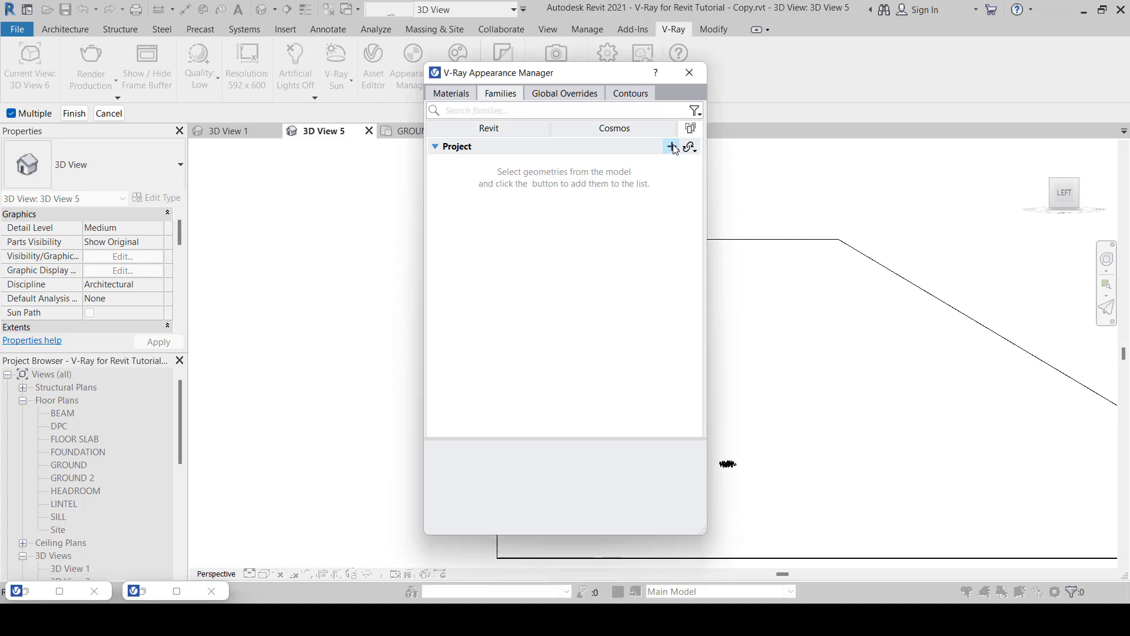
pyautogui.scroll(-3, 846, 254)
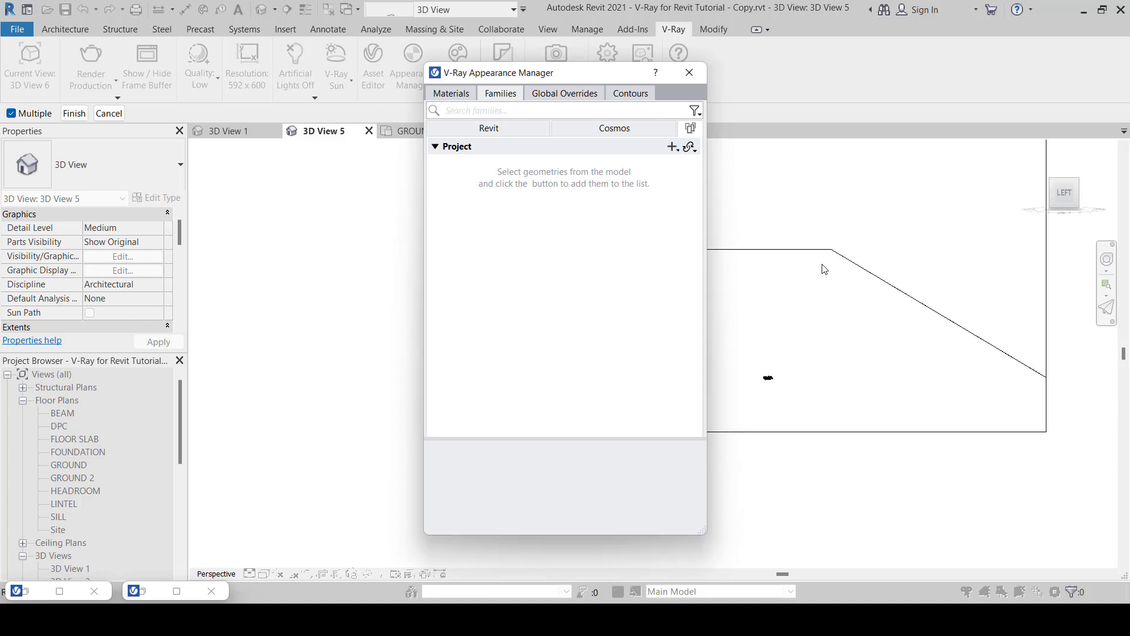
pyautogui.scroll(2, 856, 256)
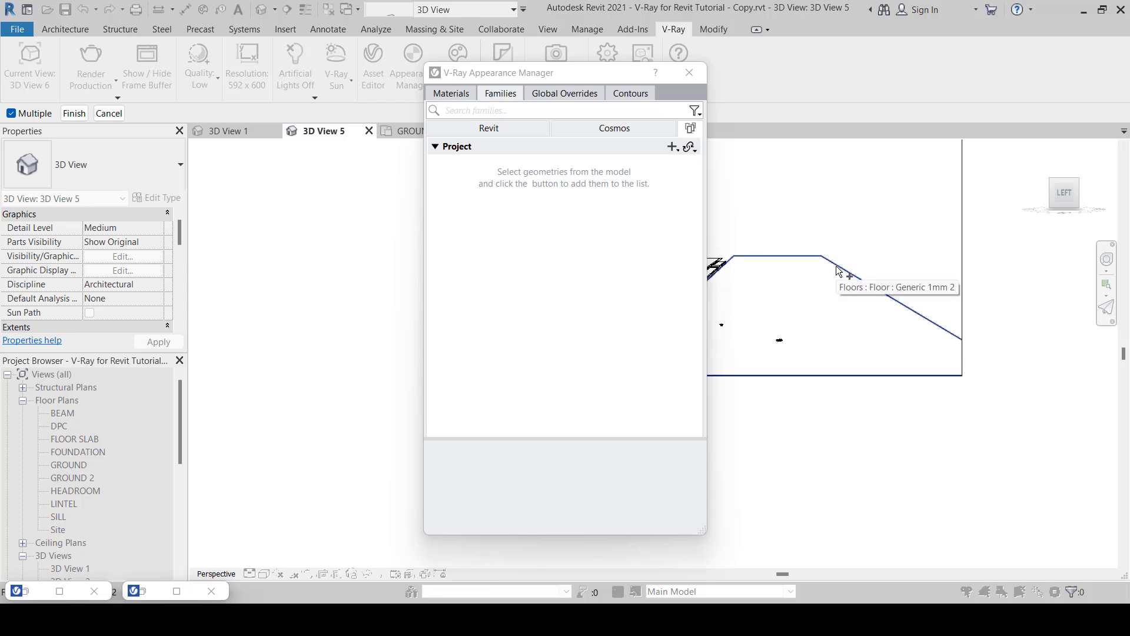
pyautogui.click(839, 271)
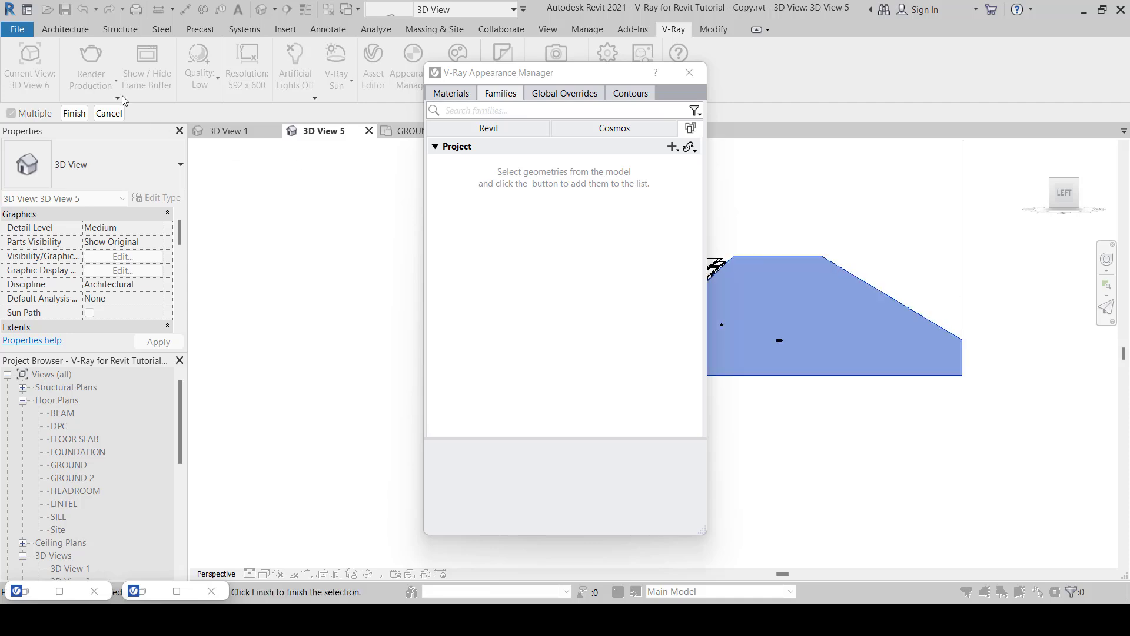
pyautogui.click(74, 114)
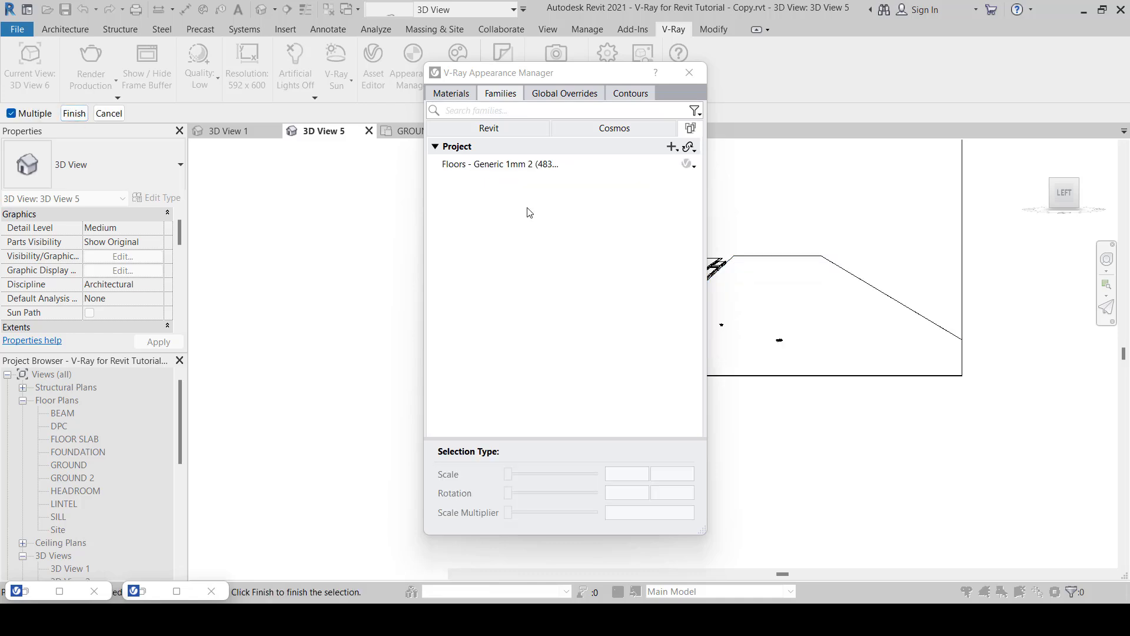
pyautogui.click(74, 113)
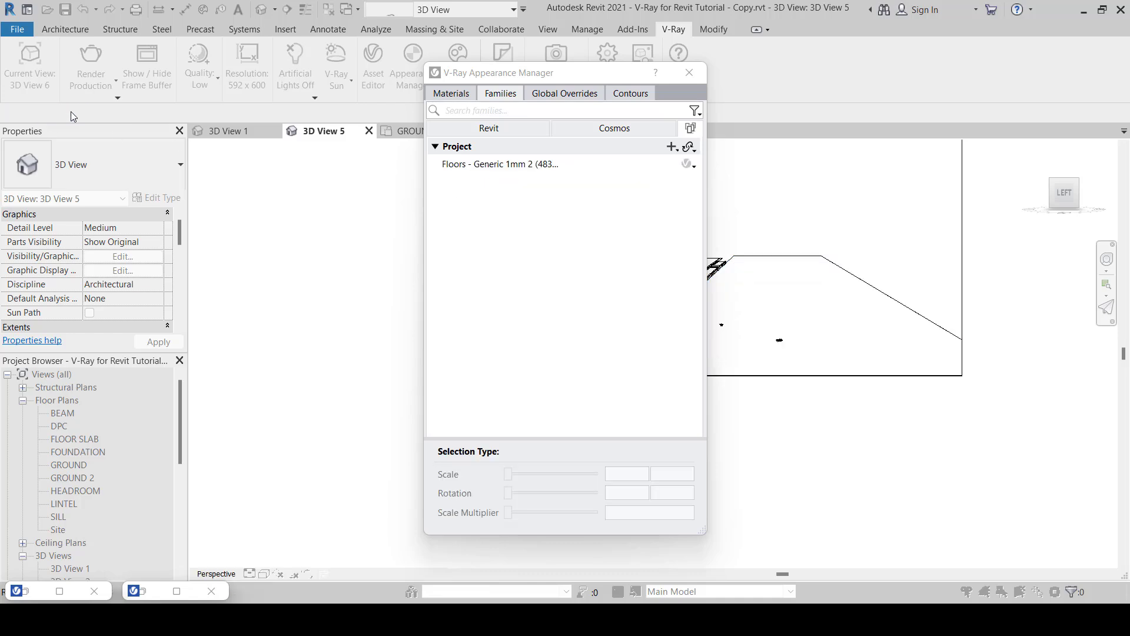
# Assign the Scatter_Grass asset to the Generic 1mm 2 floor host
pyautogui.click(516, 165)
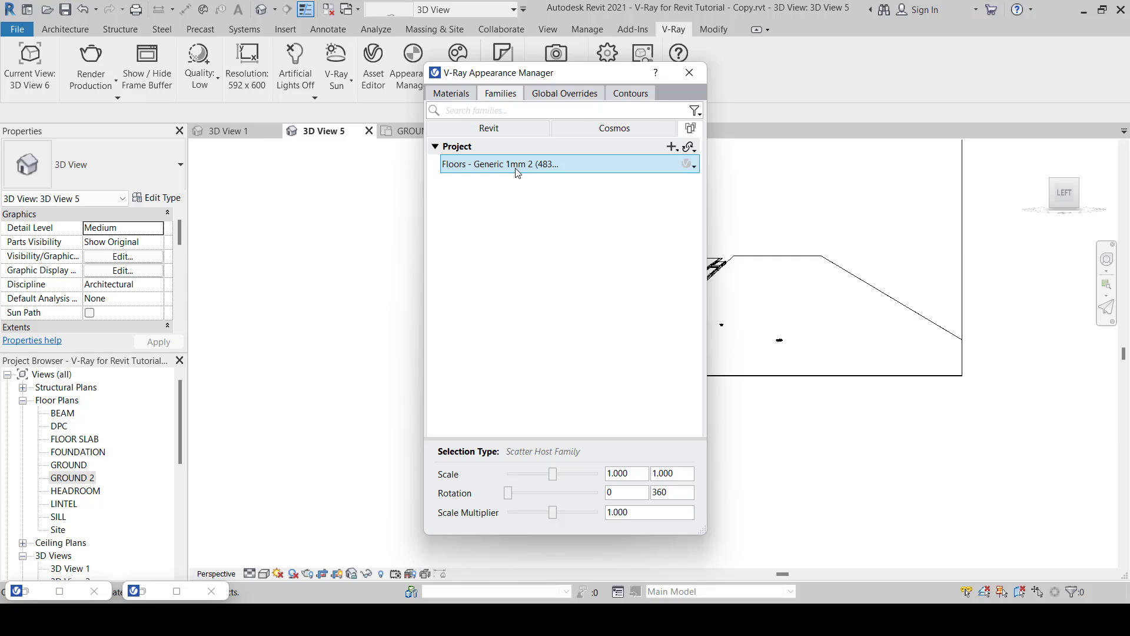
pyautogui.click(695, 168)
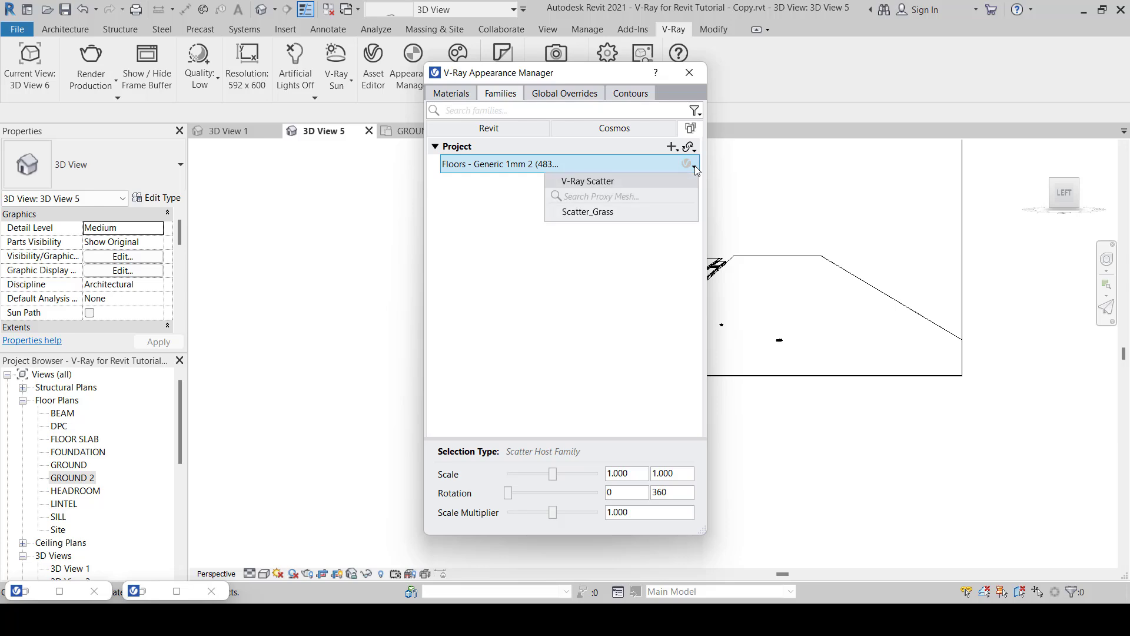
pyautogui.click(594, 212)
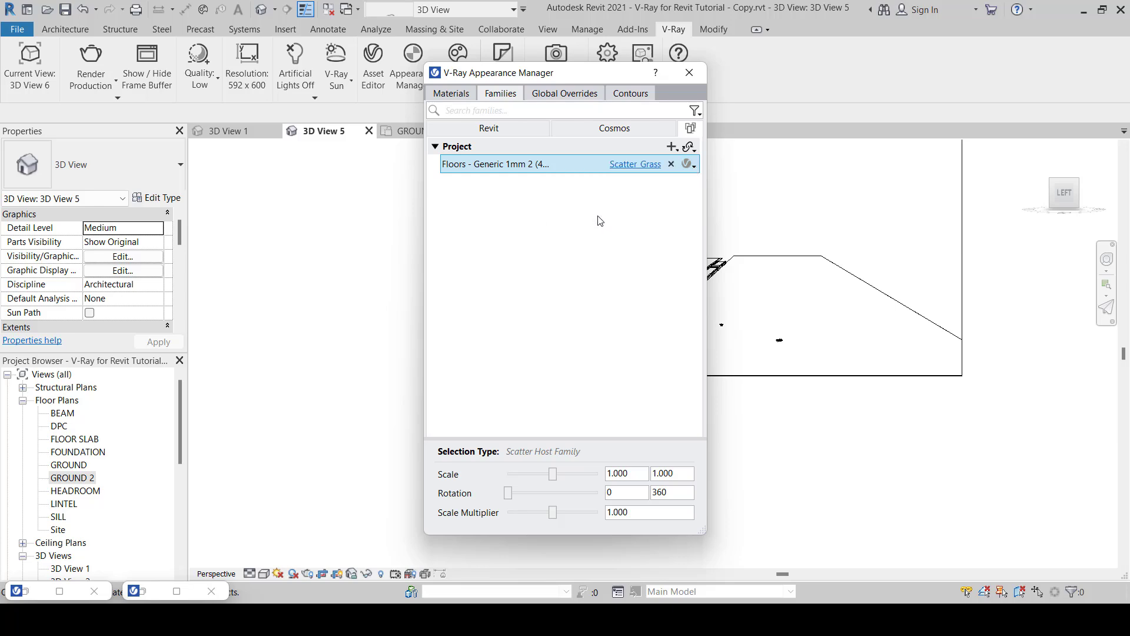
# Reopen the V-Ray Asset Editor and add the Cosmos Field Grass 008 clump in 3D View 5 as a guest of Scatter_Grass
pyautogui.doubleClick(31, 596)
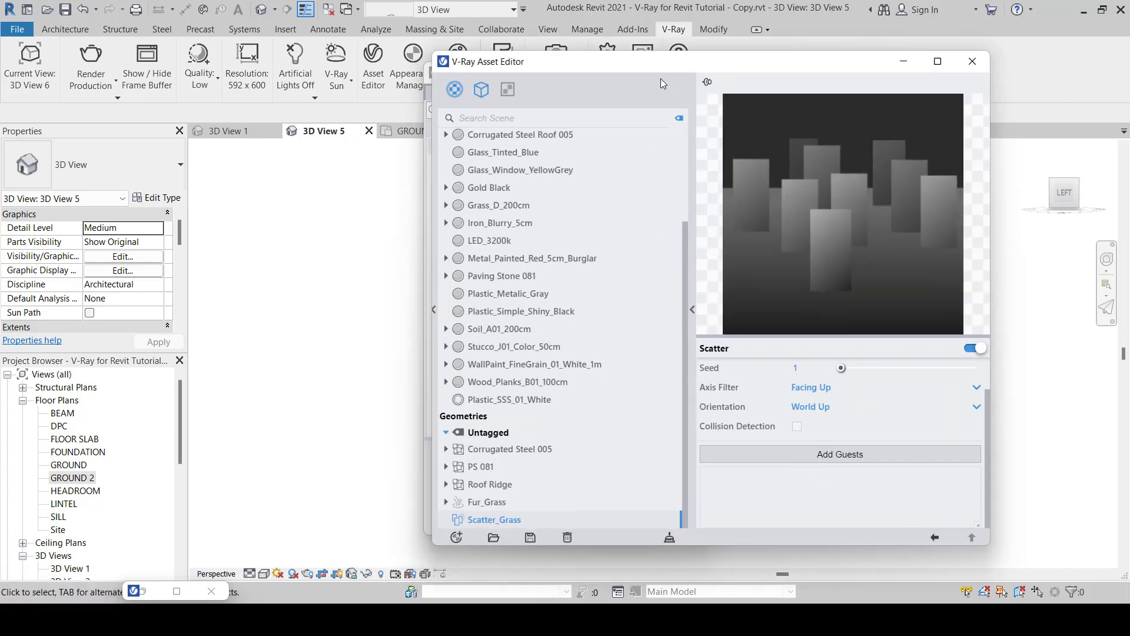
pyautogui.moveTo(659, 71); pyautogui.dragTo(286, 63)
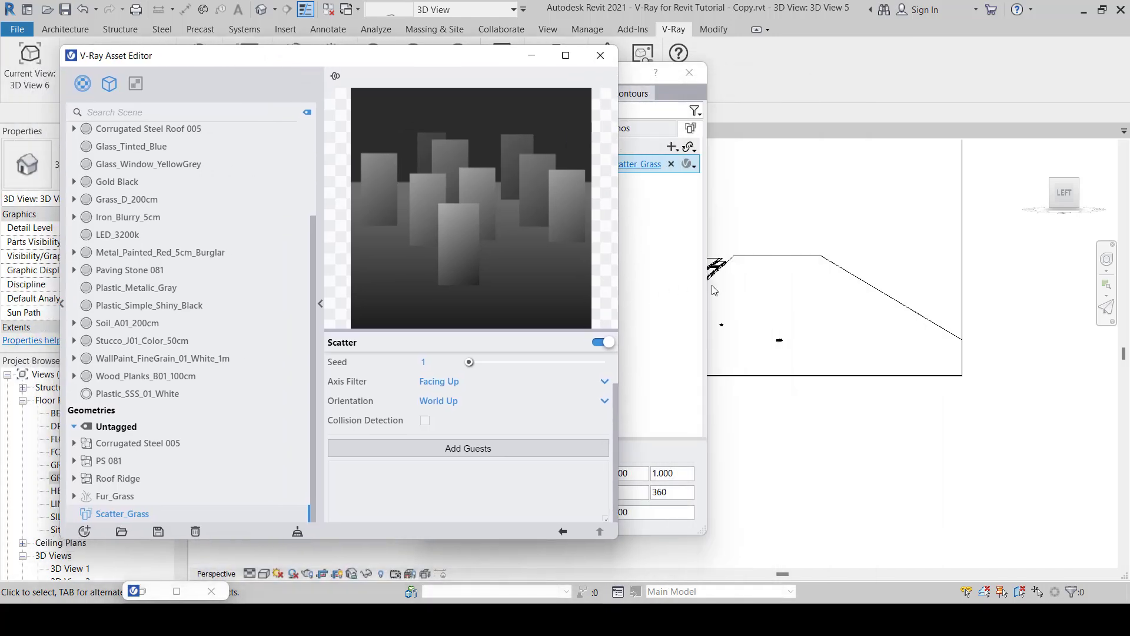
pyautogui.scroll(3, 712, 285)
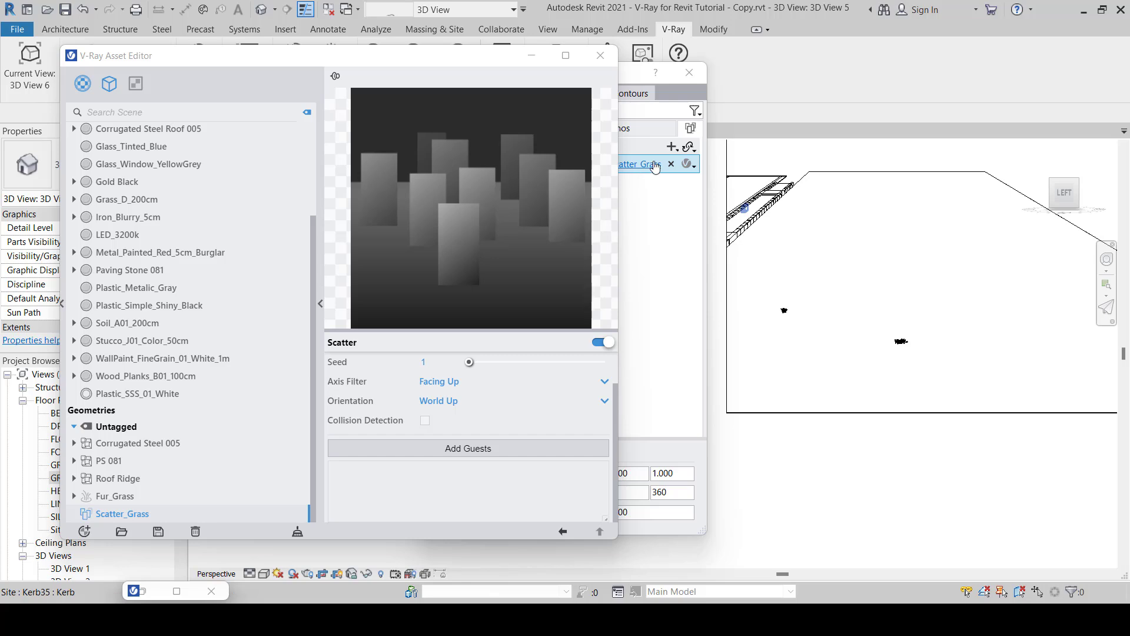
pyautogui.click(499, 449)
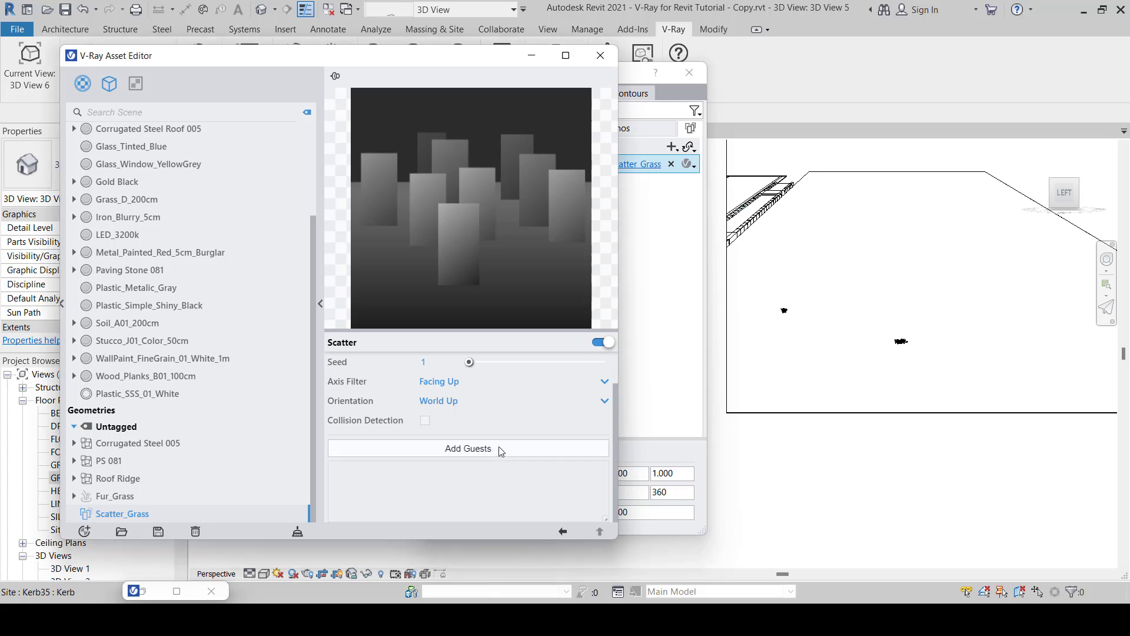
pyautogui.click(903, 343)
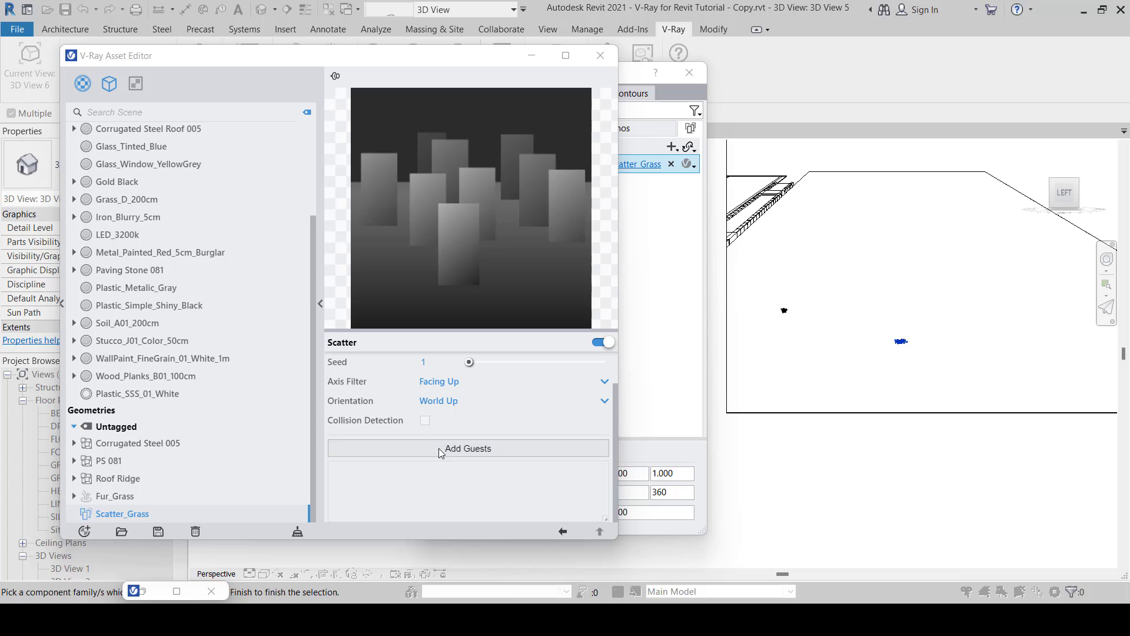
pyautogui.moveTo(122, 60); pyautogui.dragTo(187, 65)
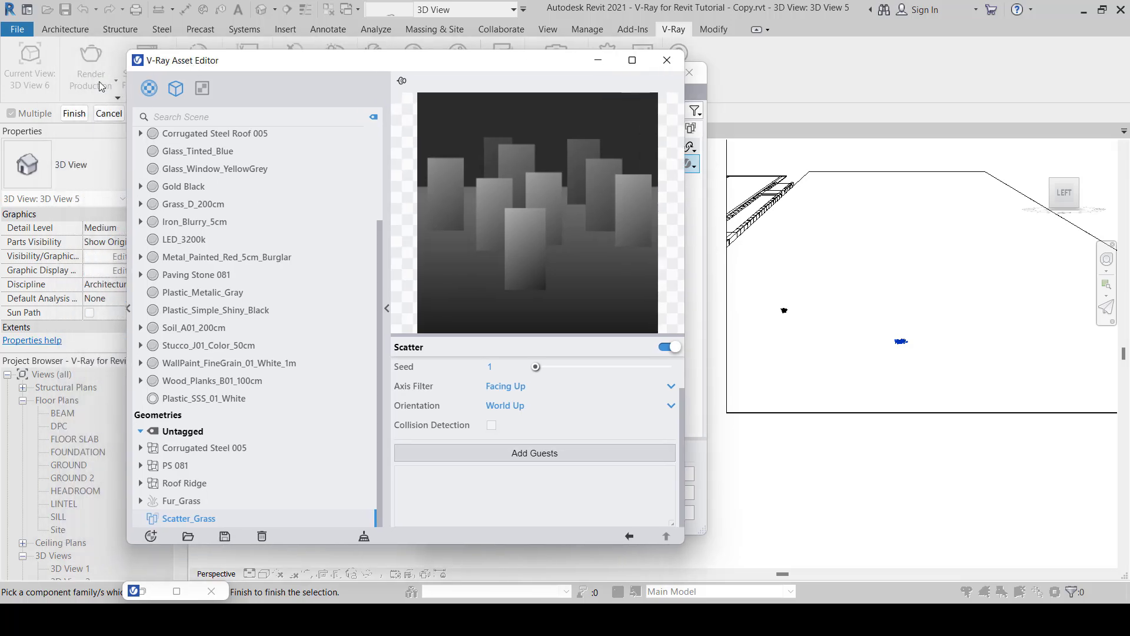
pyautogui.click(74, 113)
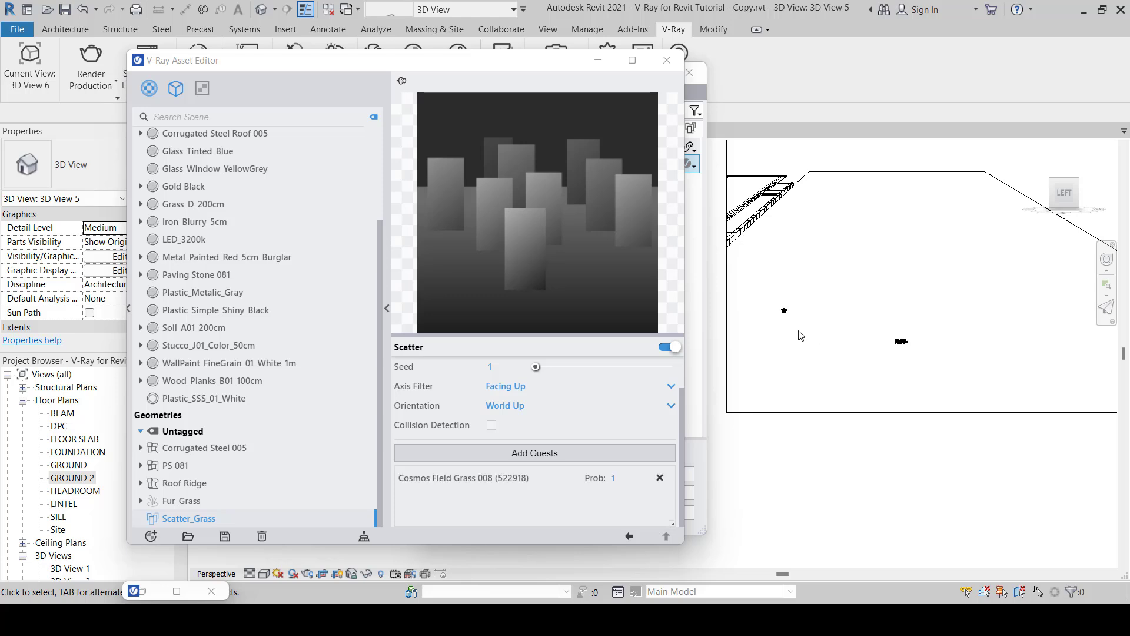
# Add the Cosmos Field Grass 007 clump as a second guest of Scatter_Grass and minimise the V-Ray Asset Editor
pyautogui.click(533, 453)
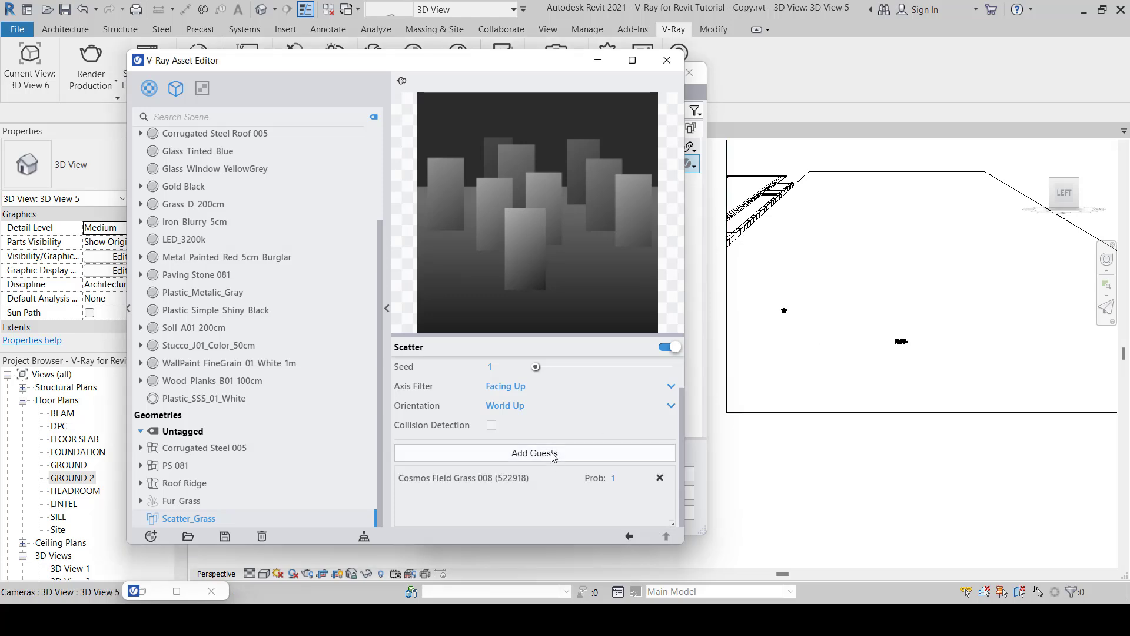
pyautogui.click(785, 316)
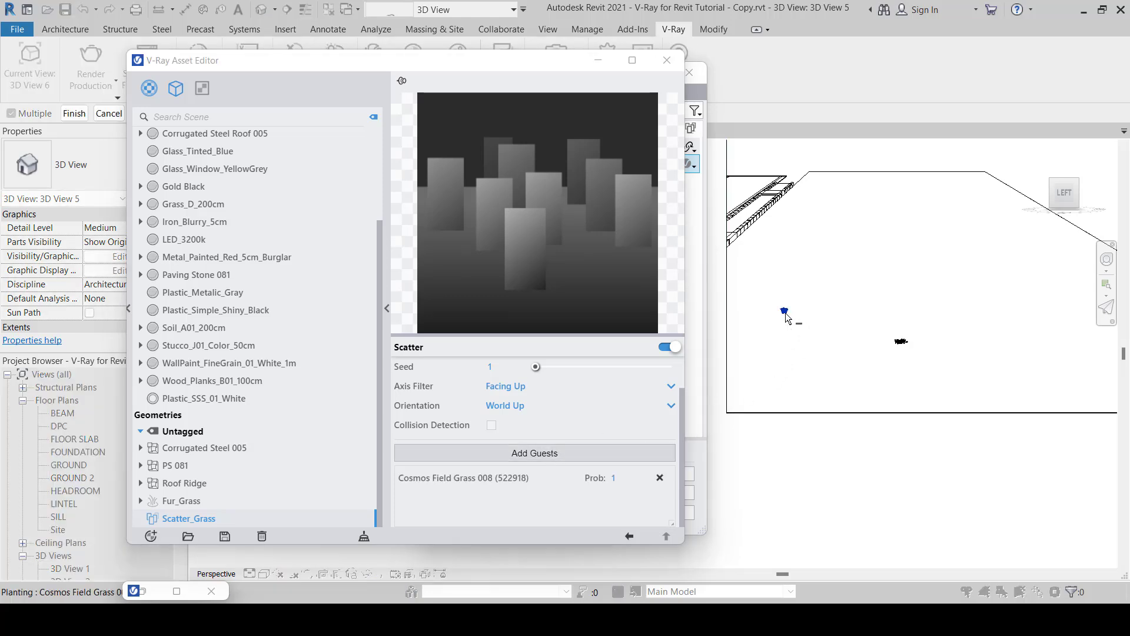
pyautogui.click(68, 115)
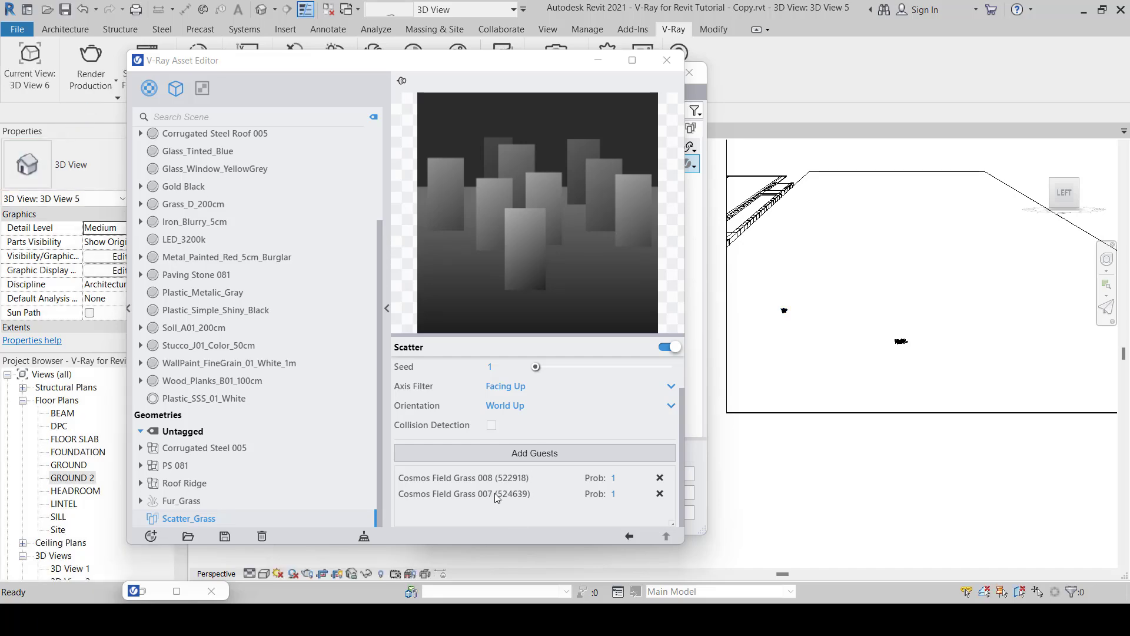
pyautogui.click(599, 60)
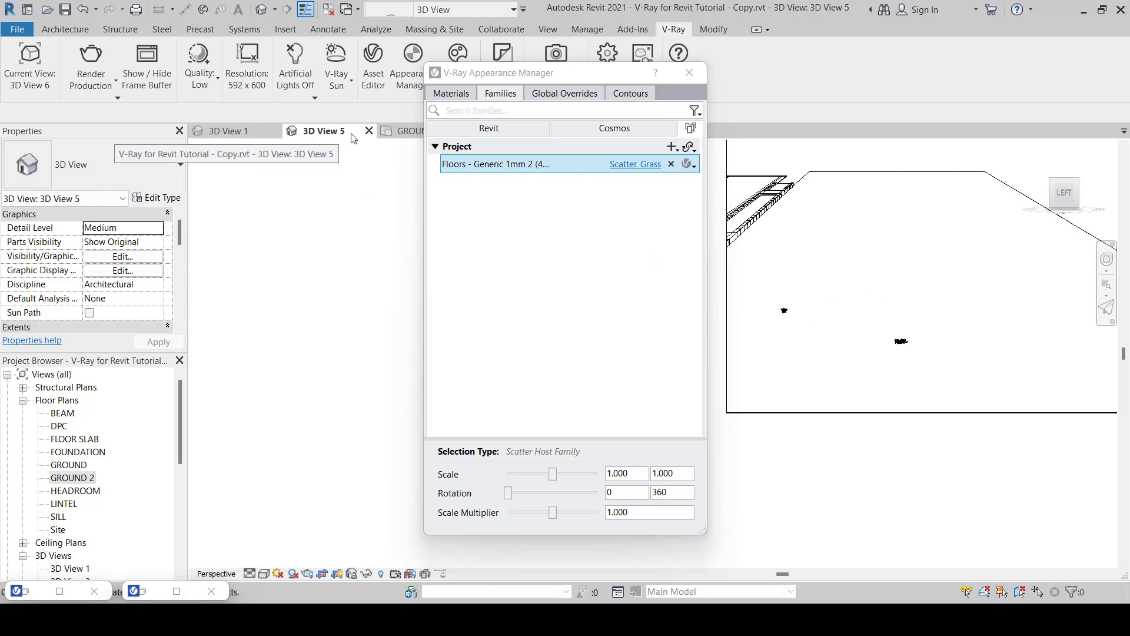
# Make 3D View 5 the V-Ray render view, render it and move the frame buffer clear of the grass clumps
pyautogui.click(50, 89)
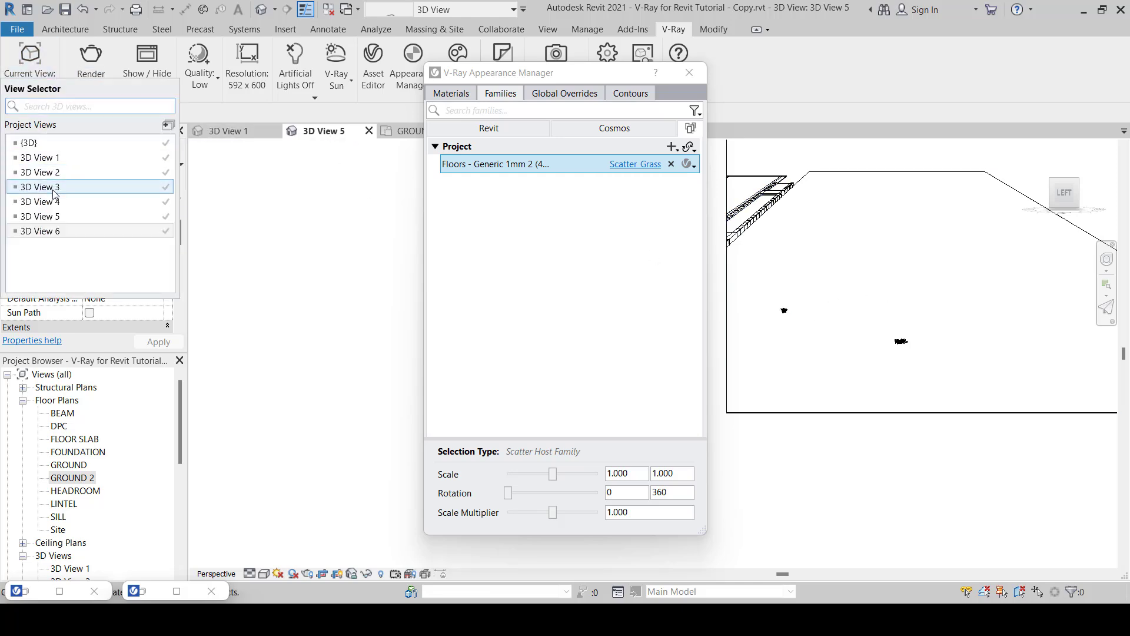
pyautogui.click(60, 223)
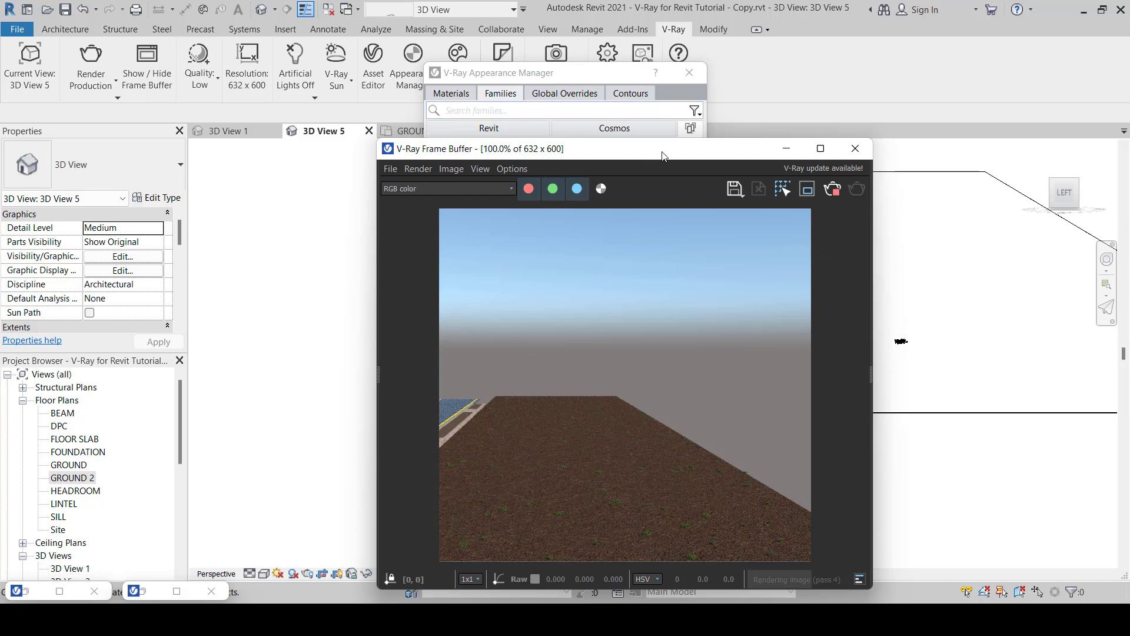
pyautogui.moveTo(660, 153); pyautogui.dragTo(593, 101)
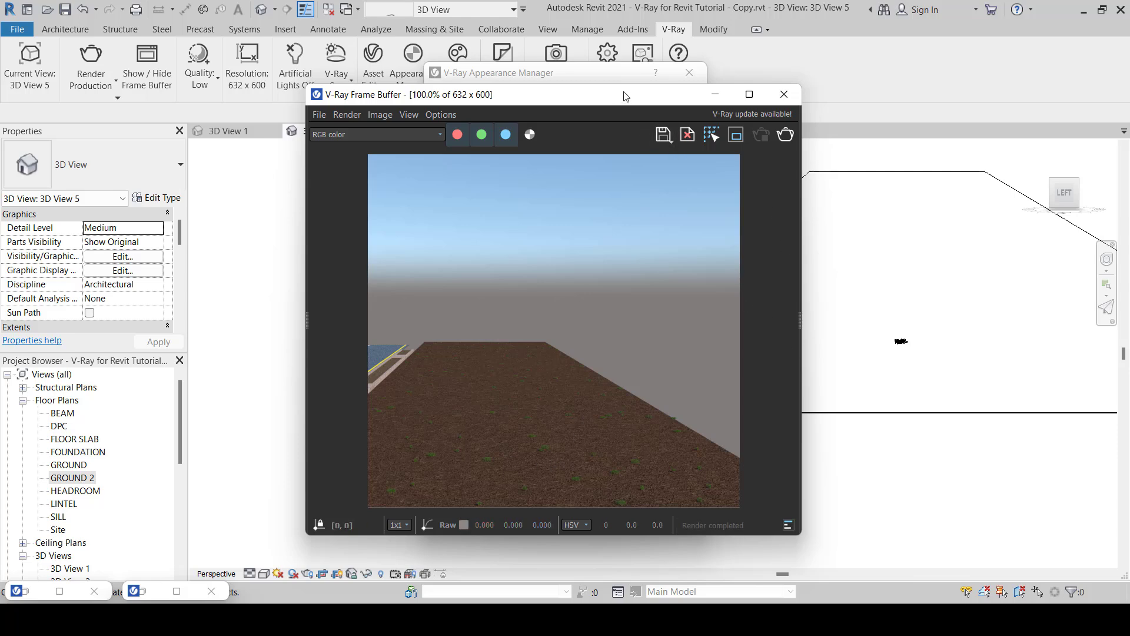
pyautogui.moveTo(625, 96); pyautogui.dragTo(534, 93)
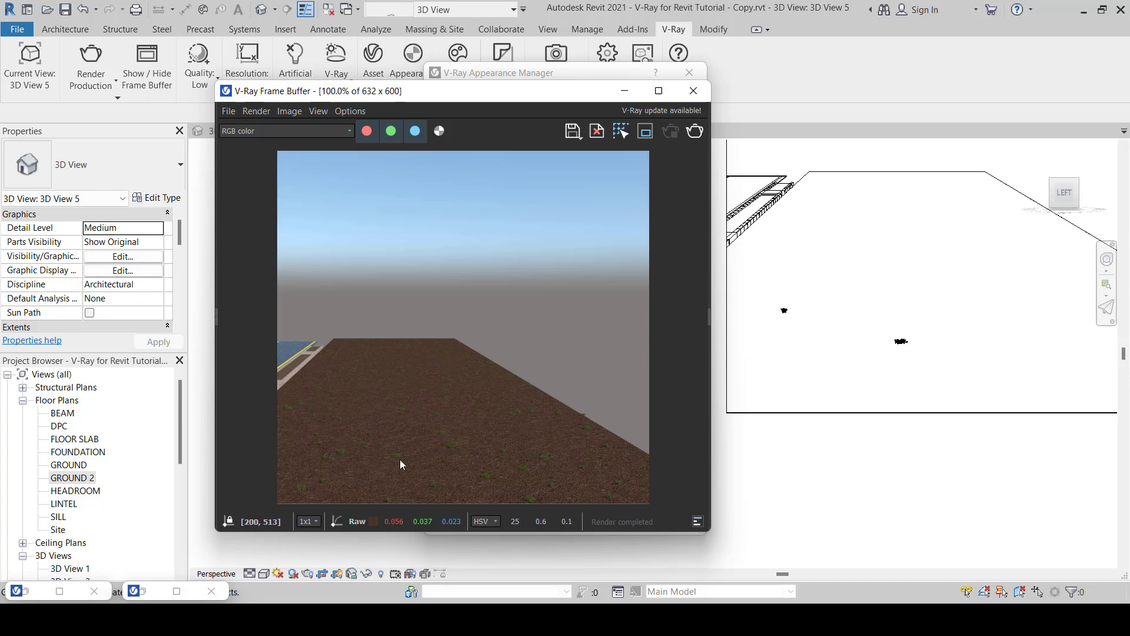
# Move the V-Ray Frame Buffer aside, rerun the render of 3D View 5 and switch it to an interactive render
pyautogui.moveTo(460, 91); pyautogui.dragTo(518, 97)
pyautogui.click(755, 140)
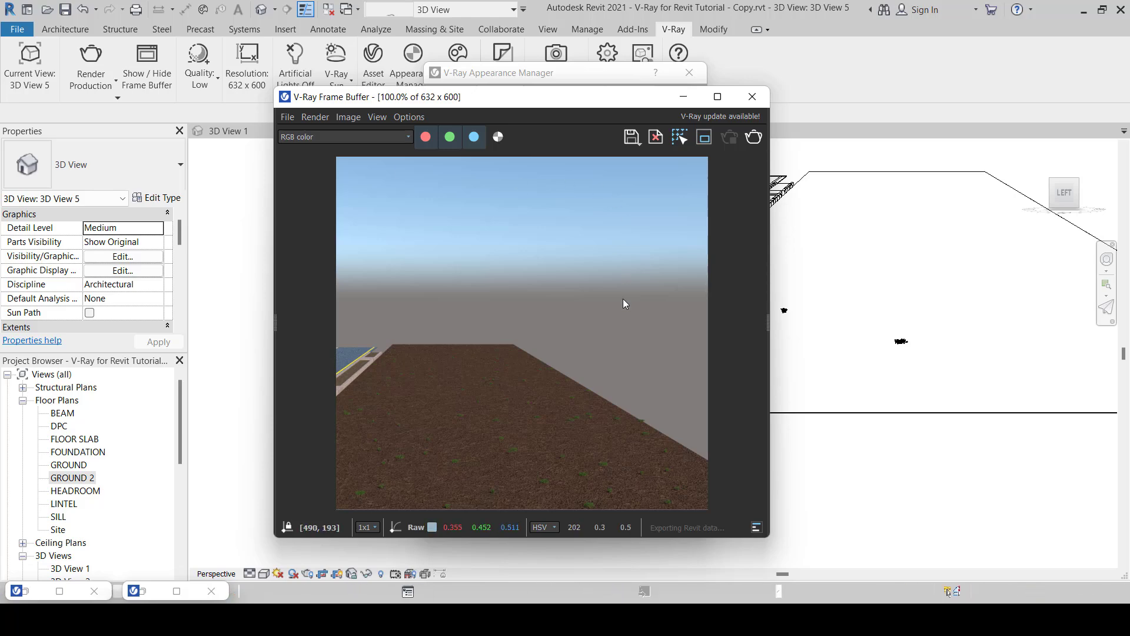
pyautogui.click(116, 89)
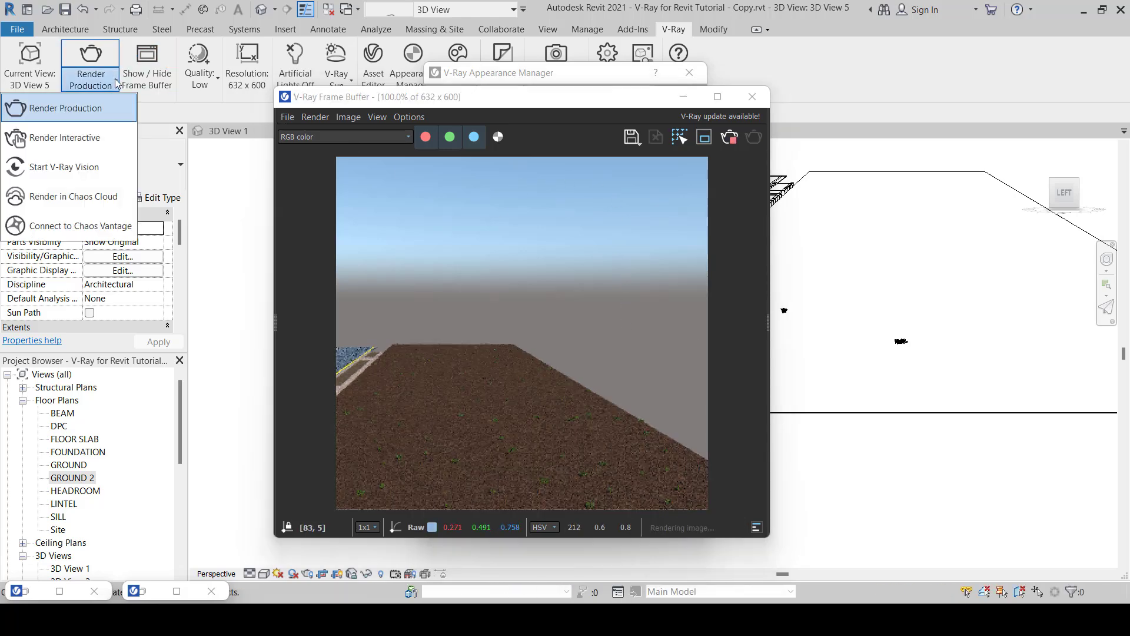
pyautogui.click(85, 139)
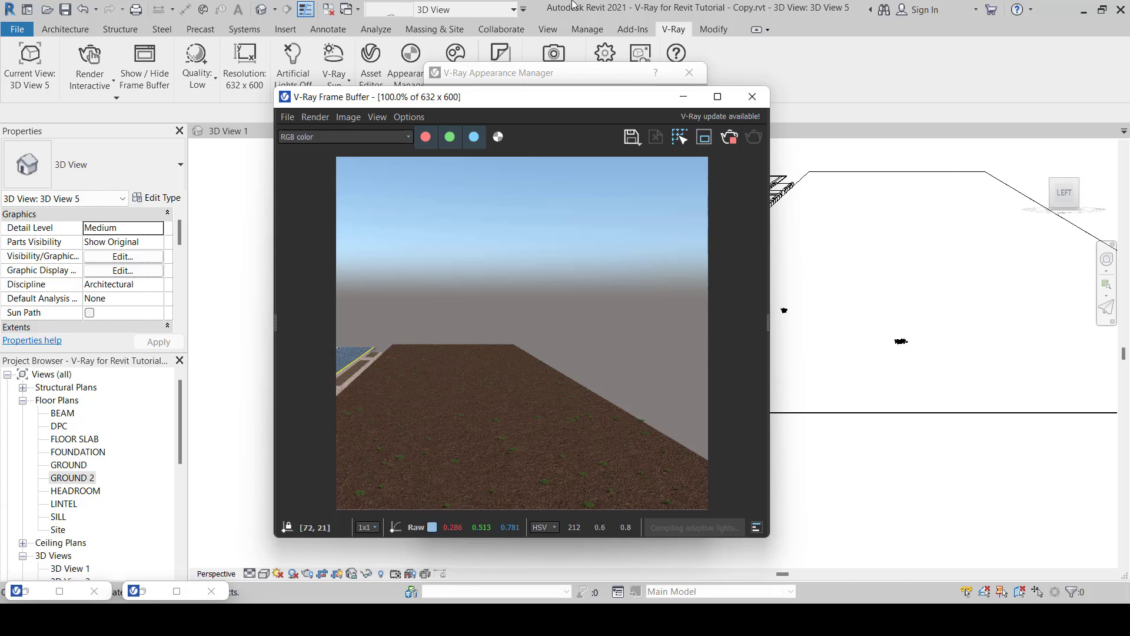
# Restore the V-Ray Asset Editor on the Scatter_Grass parameters and place it beside the V-Ray Frame Buffer
pyautogui.click(27, 596)
pyautogui.click(40, 586)
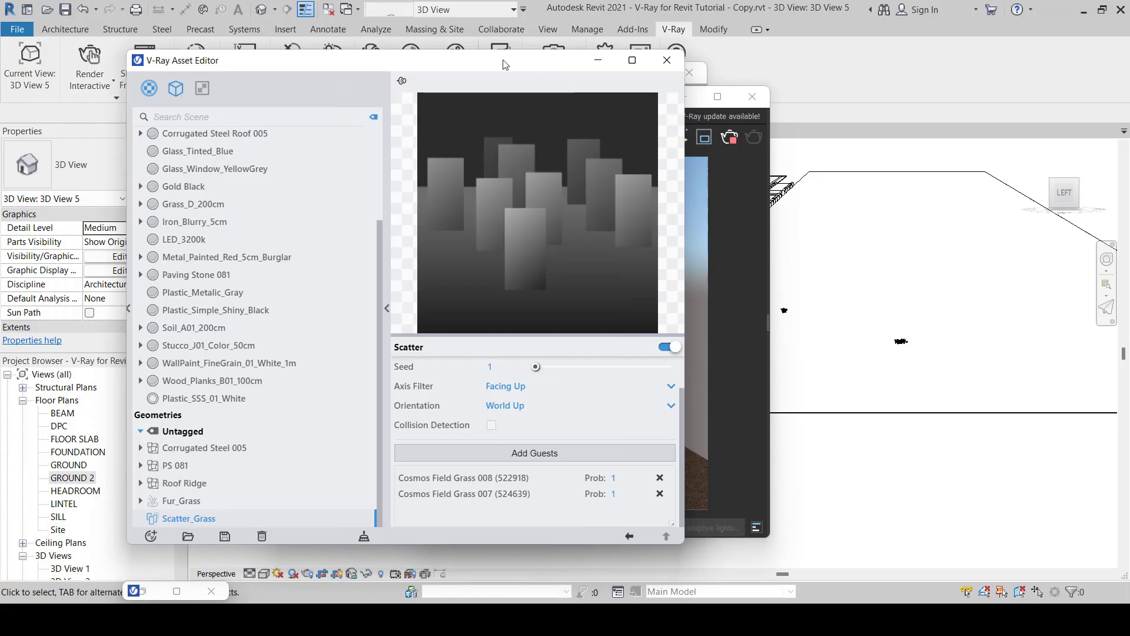
pyautogui.moveTo(503, 64); pyautogui.dragTo(410, 39)
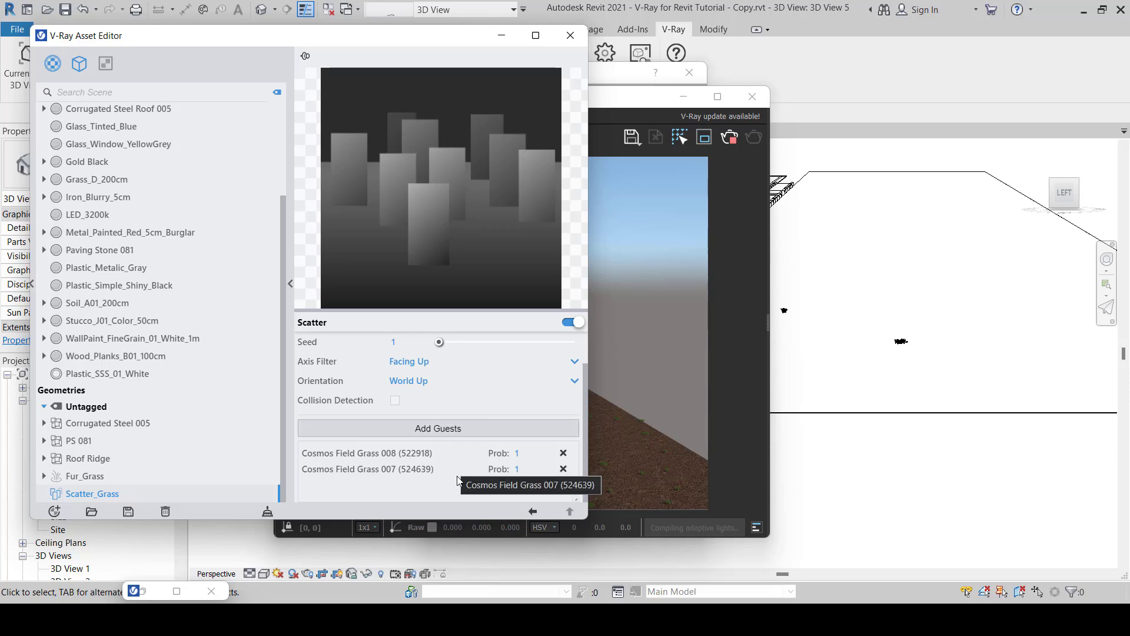
pyautogui.scroll(1, 462, 448)
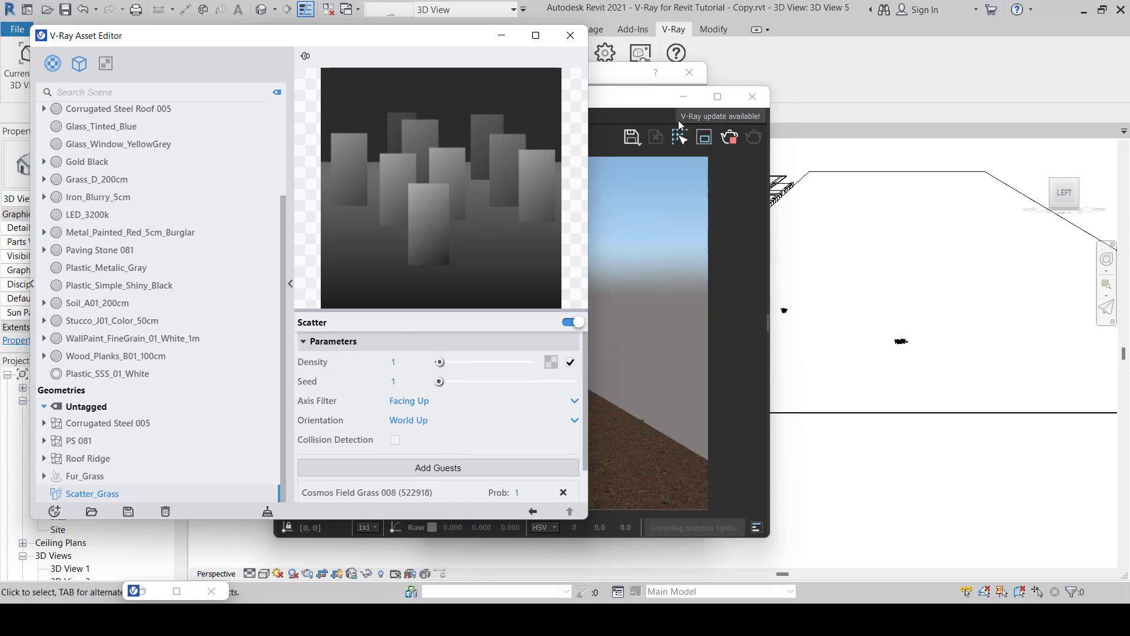
pyautogui.click(658, 103)
pyautogui.moveTo(659, 103); pyautogui.dragTo(922, 98)
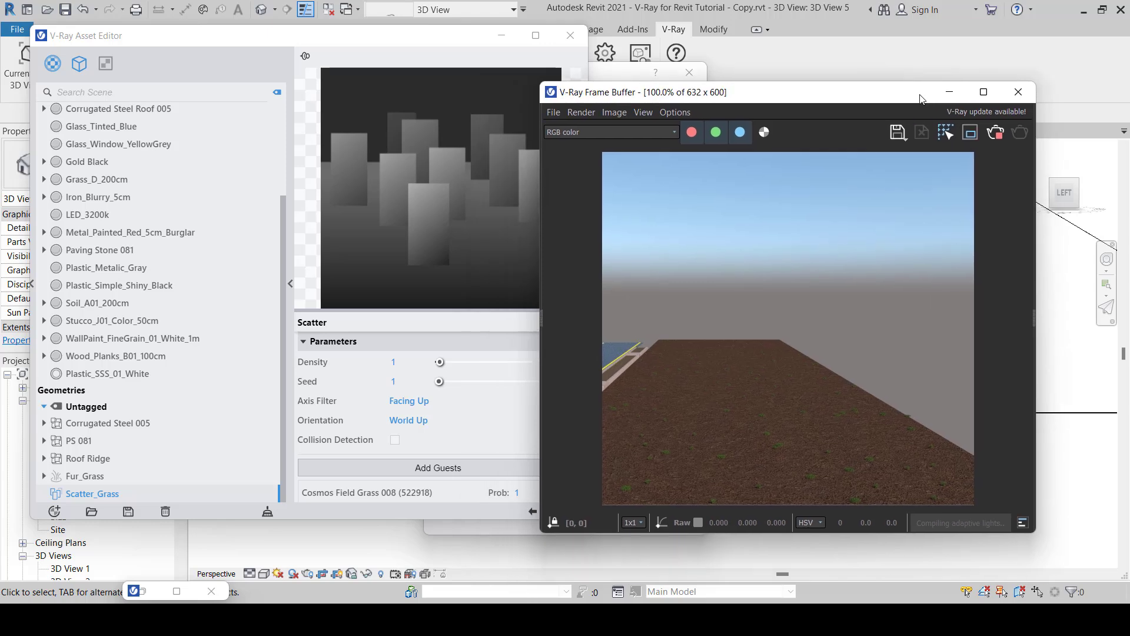
# Try Scatter_Grass densities of 140 and 280 in the interactive render
pyautogui.click(406, 365)
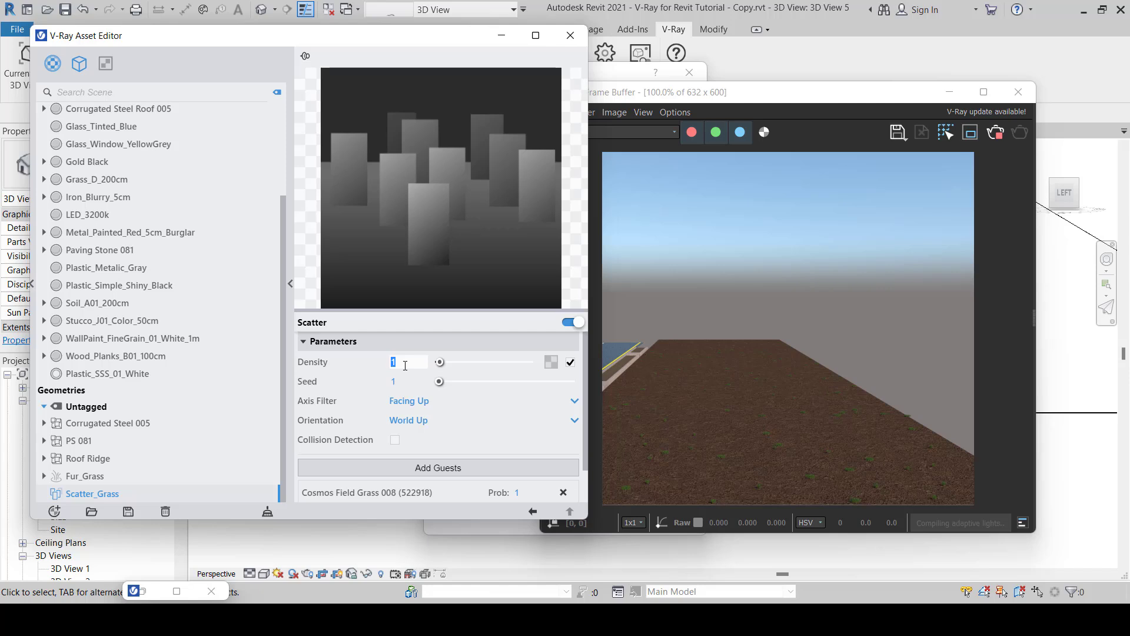
pyautogui.click(405, 366)
pyautogui.press('Return')
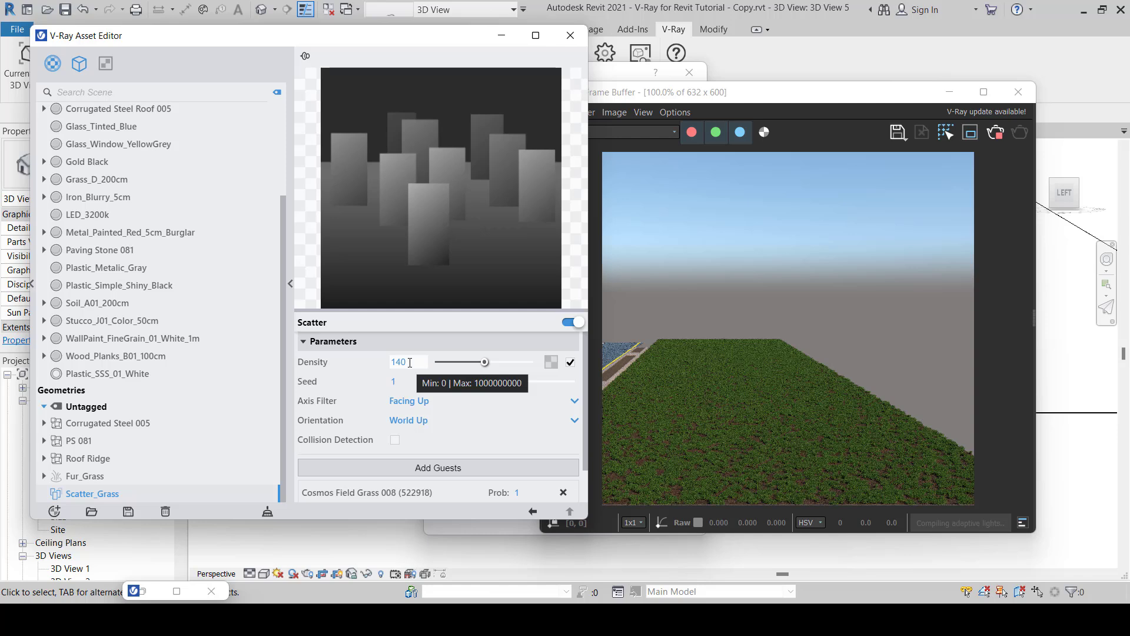
pyautogui.doubleClick(410, 362)
pyautogui.write('280')
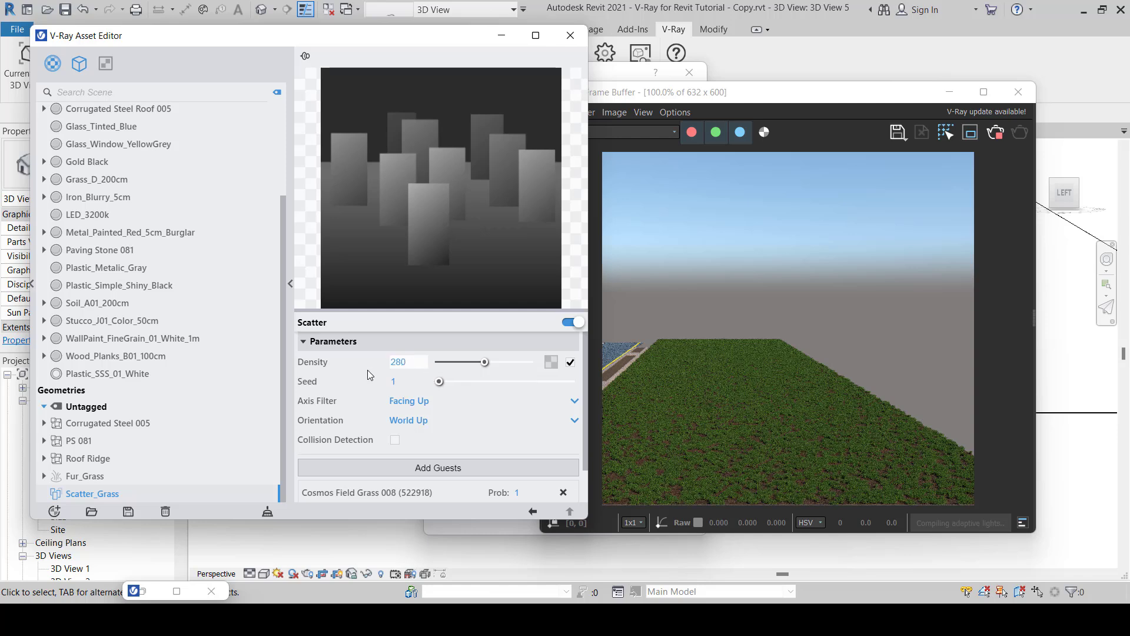
pyautogui.press('Return')
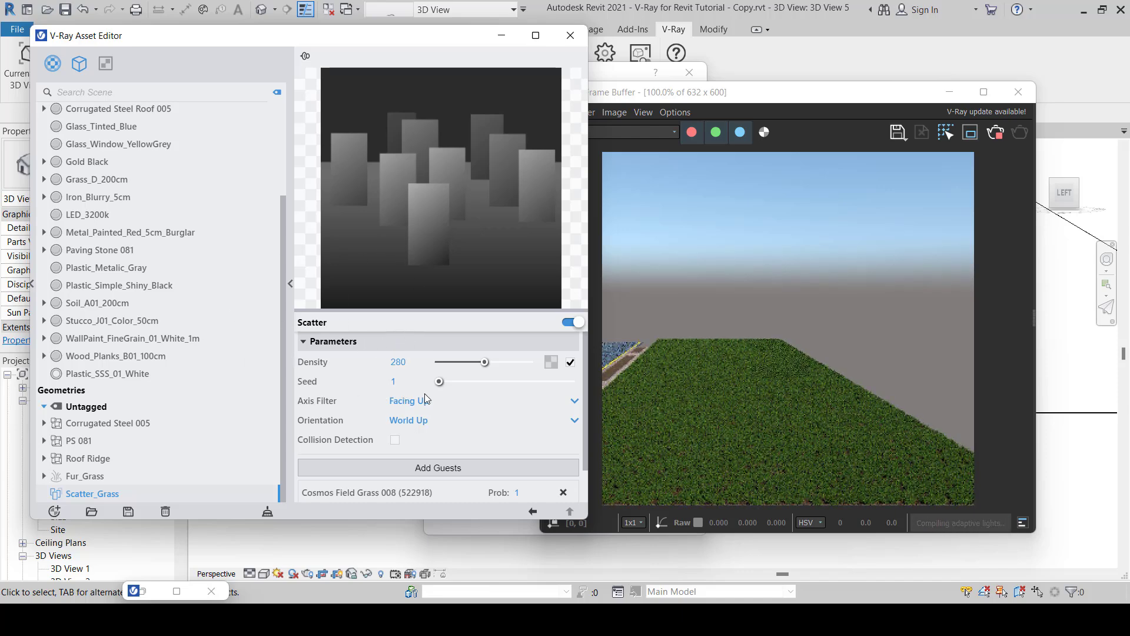
# Set the Scatter_Grass density to 560
pyautogui.moveTo(368, 400)
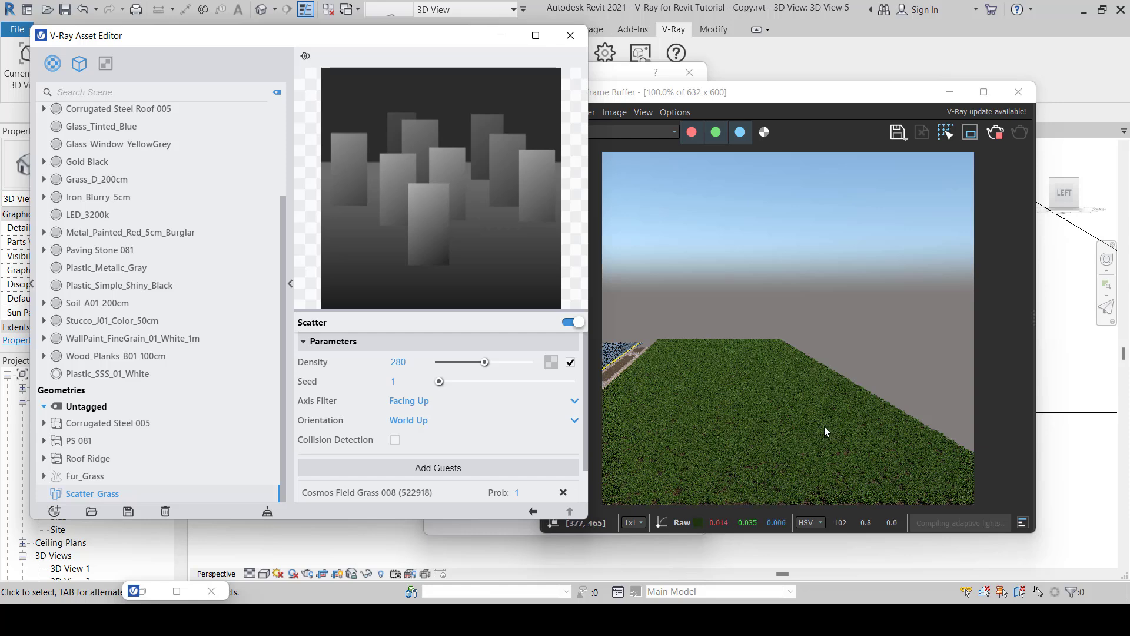
pyautogui.doubleClick(410, 361)
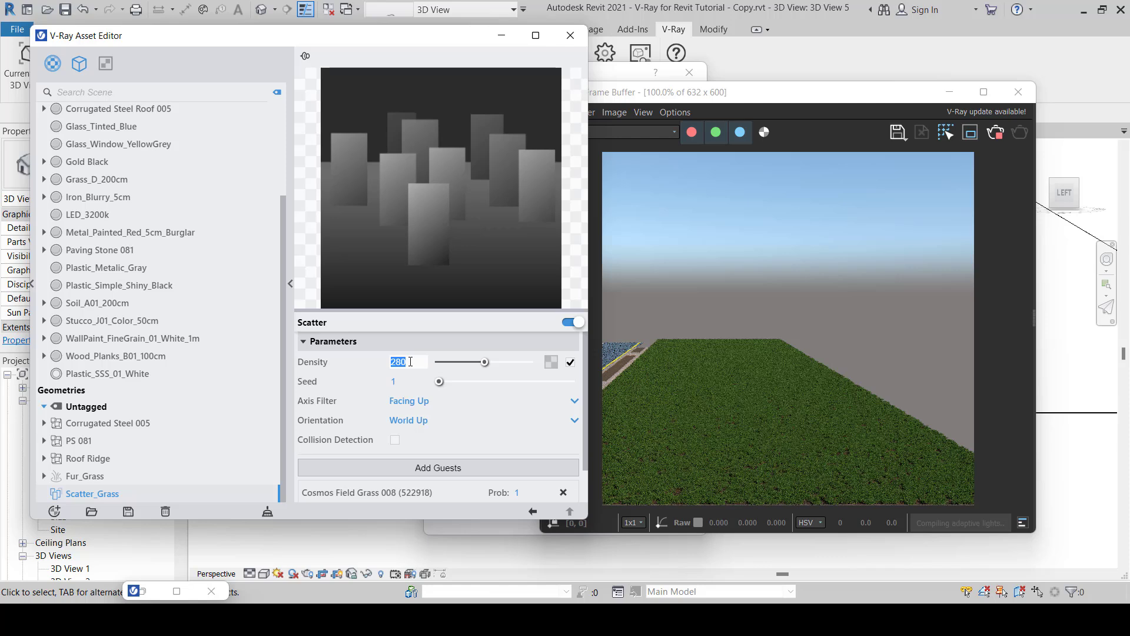
pyautogui.write('560')
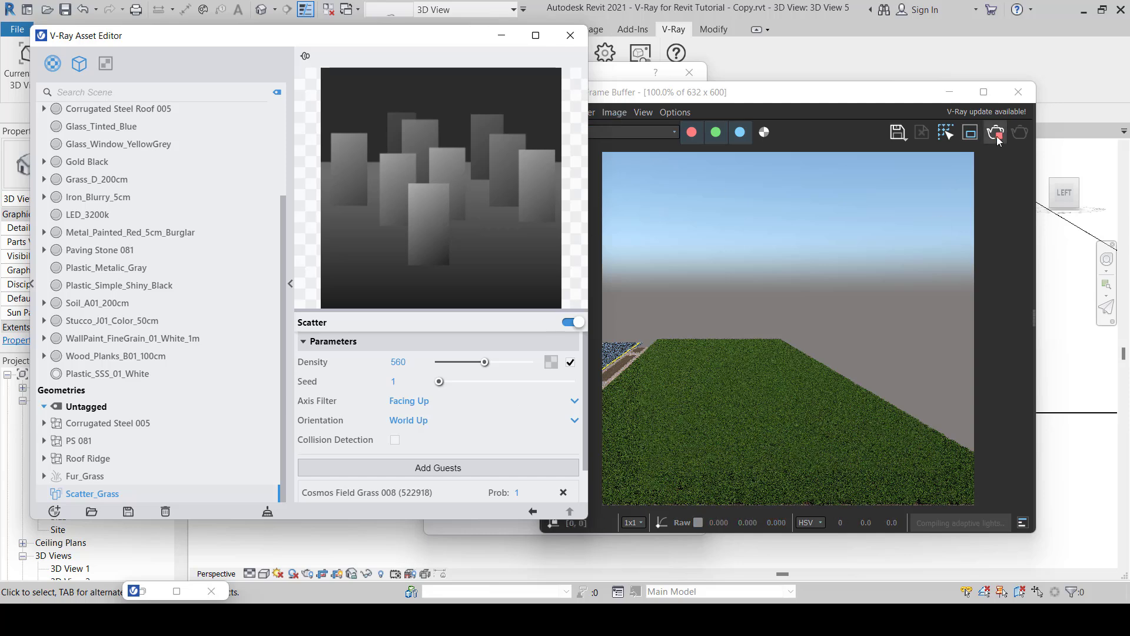
# Stop the interactive render and minimise the V-Ray Frame Buffer and the V-Ray Asset Editor
pyautogui.click(1000, 154)
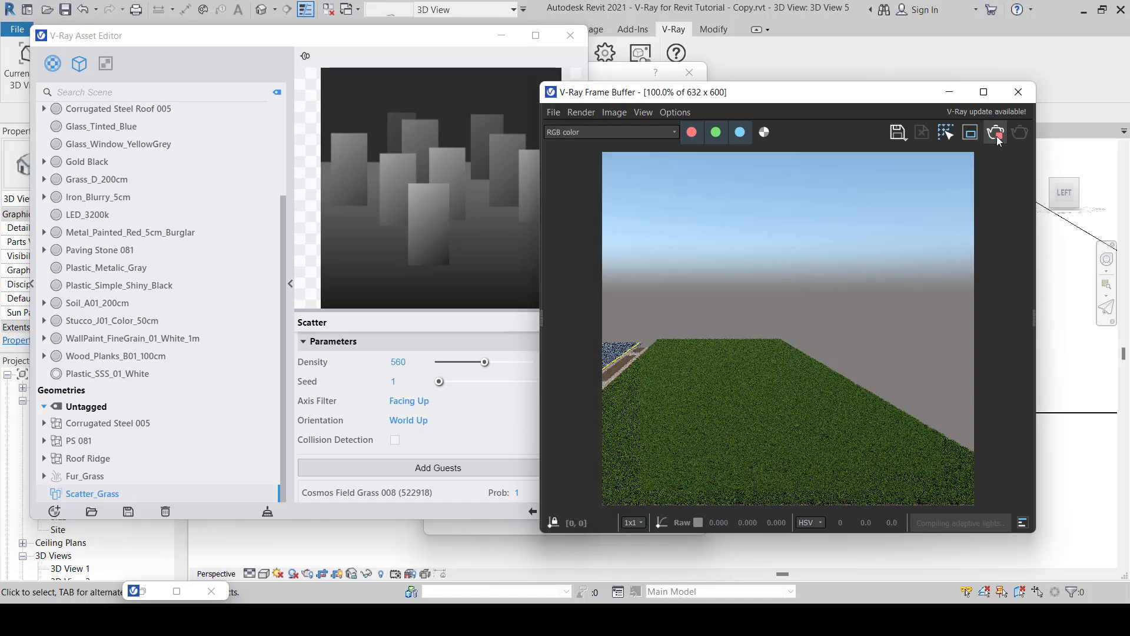
pyautogui.click(949, 94)
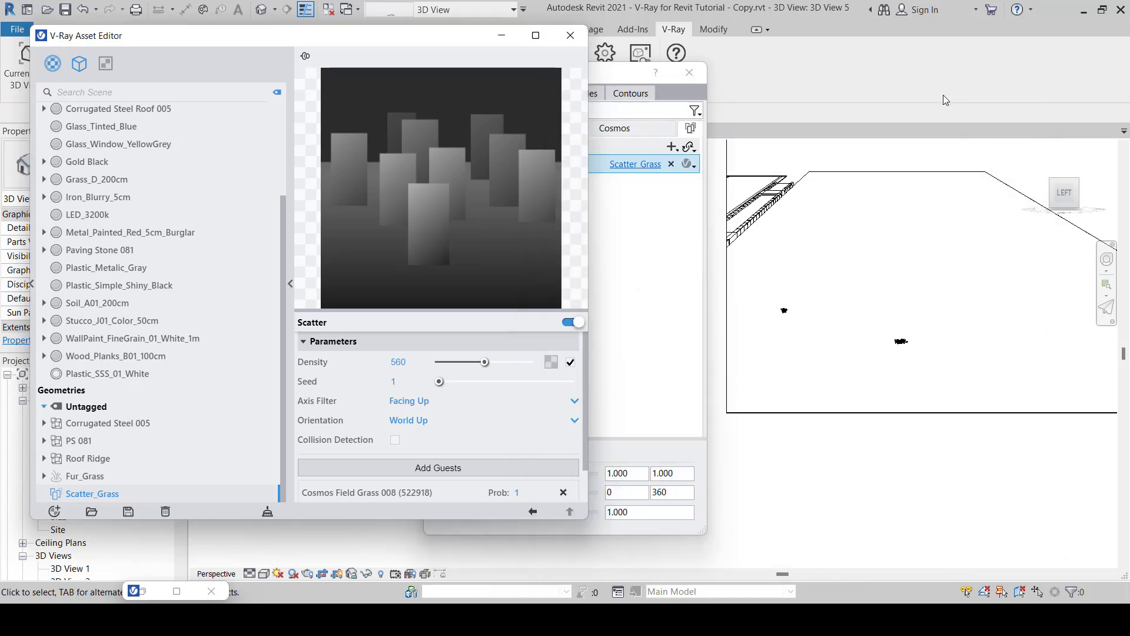
pyautogui.click(502, 35)
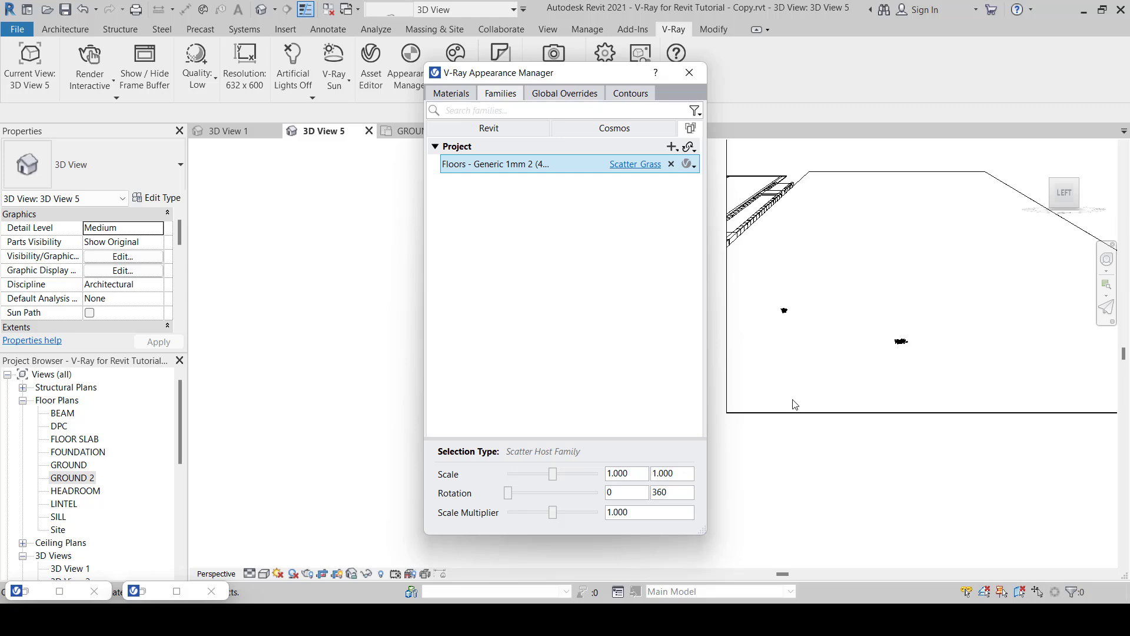
# Filter the Appearance Manager materials by picking the Generic 1mm 2 floor, and examine the V-Ray materials available for its Grass material
pyautogui.click(449, 94)
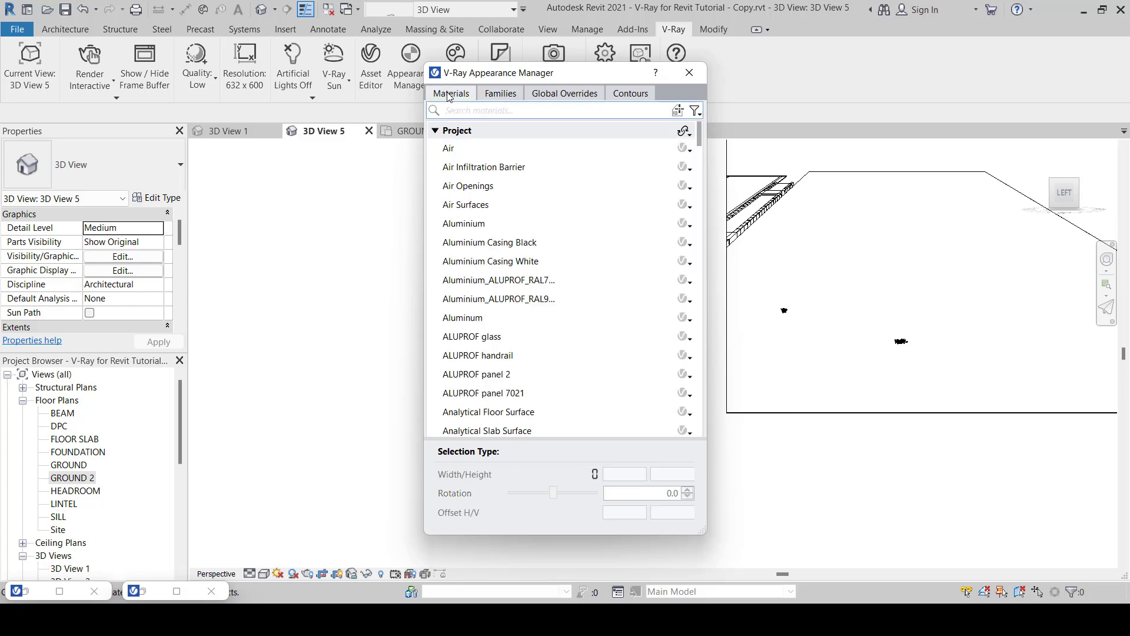
pyautogui.click(679, 111)
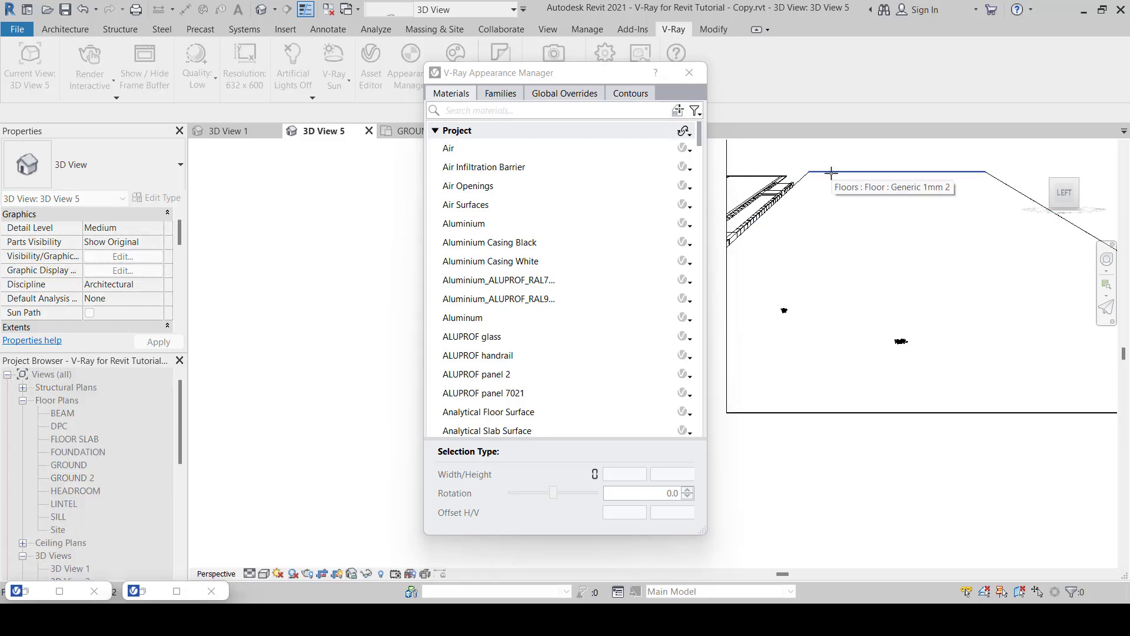
pyautogui.click(818, 187)
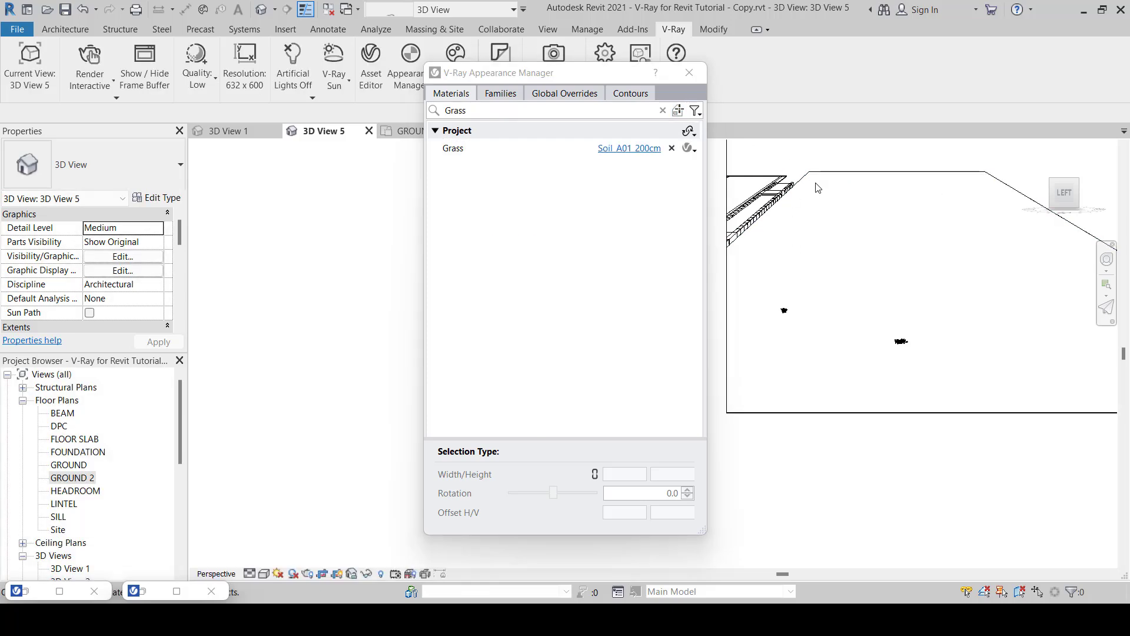
pyautogui.click(696, 152)
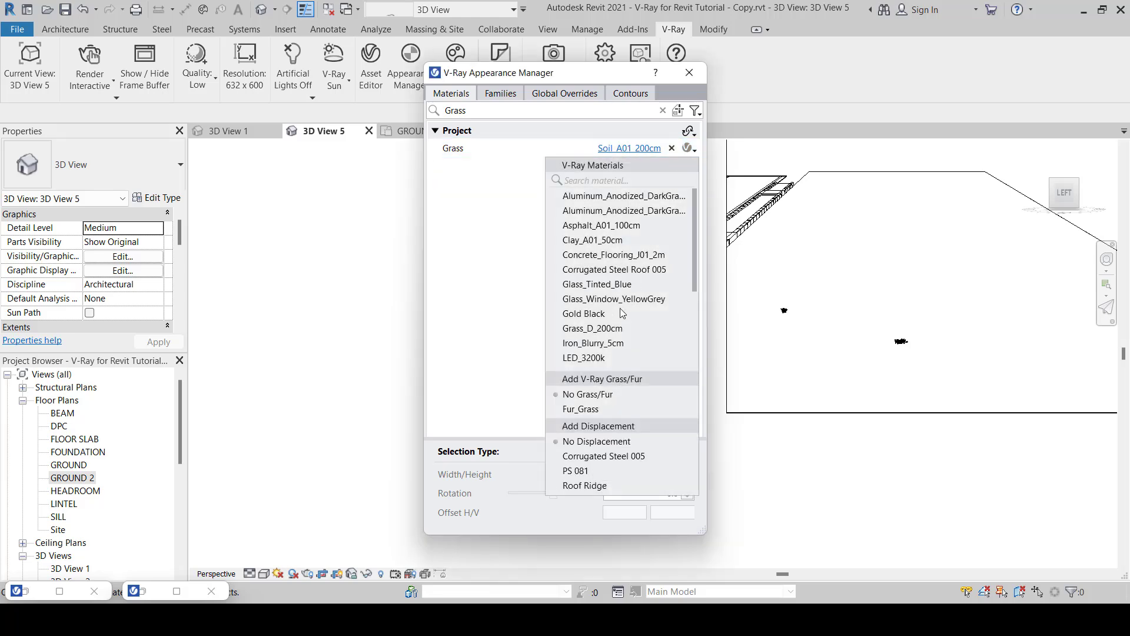
pyautogui.scroll(-3, 624, 313)
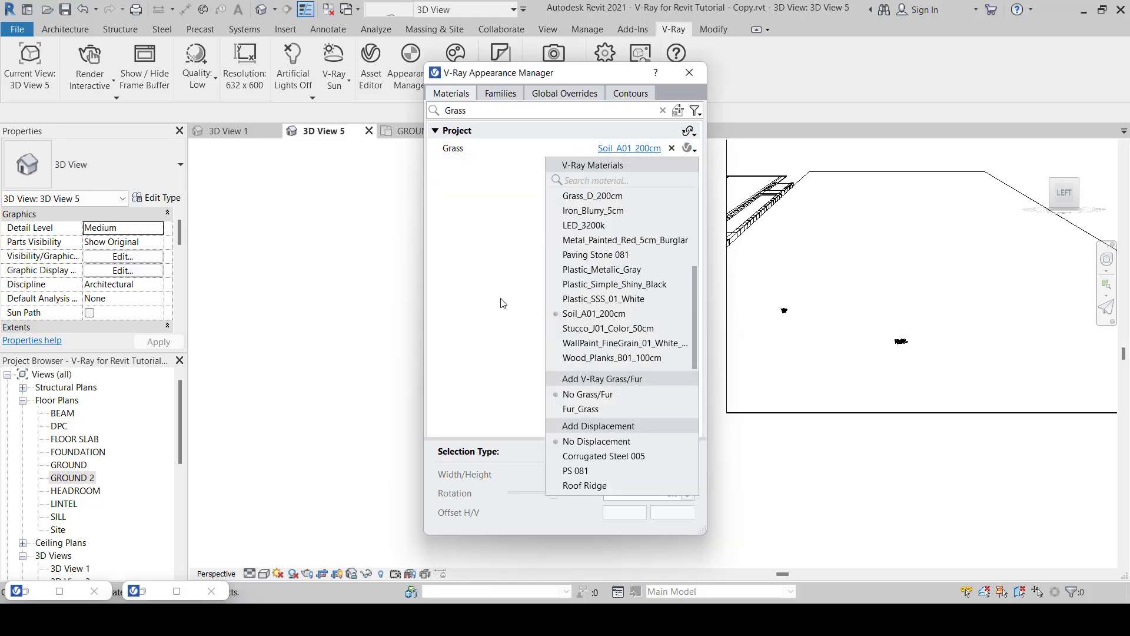
pyautogui.click(500, 279)
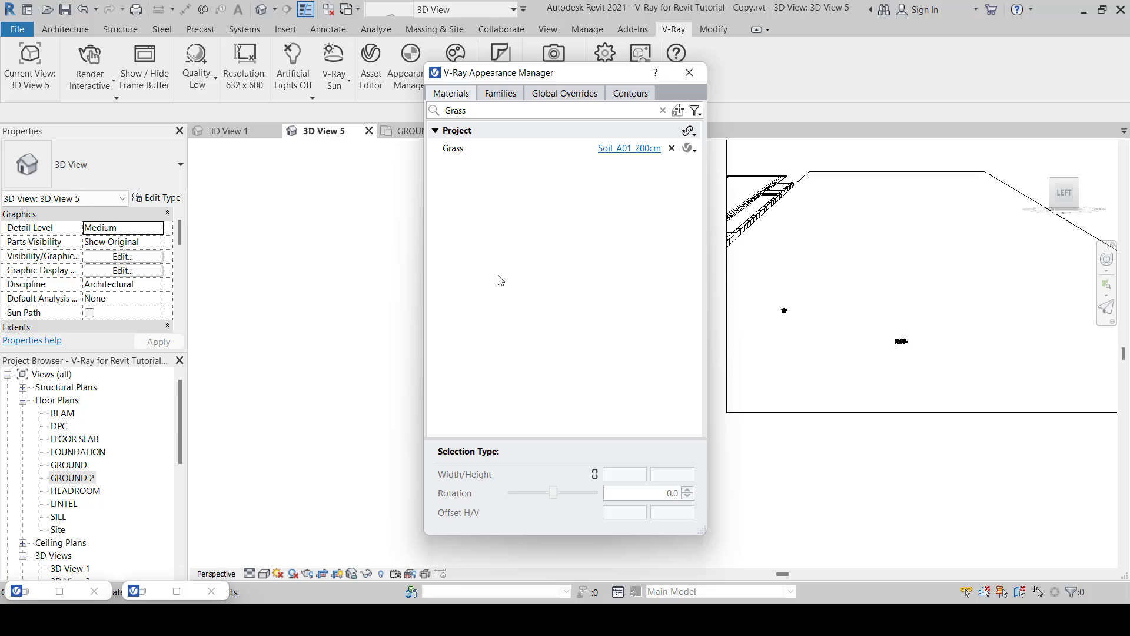
# Open the Soil_A01_200cm material assigned to Grass in the V-Ray Asset Editor and expand the material library
pyautogui.click(611, 149)
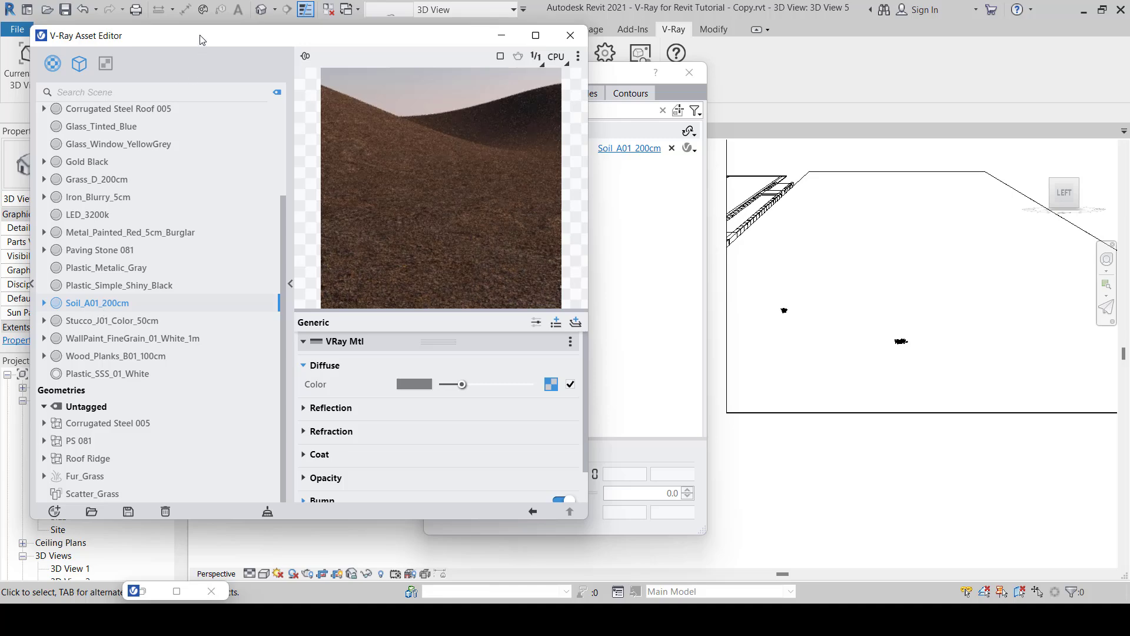
pyautogui.moveTo(200, 39); pyautogui.dragTo(384, 40)
pyautogui.click(215, 285)
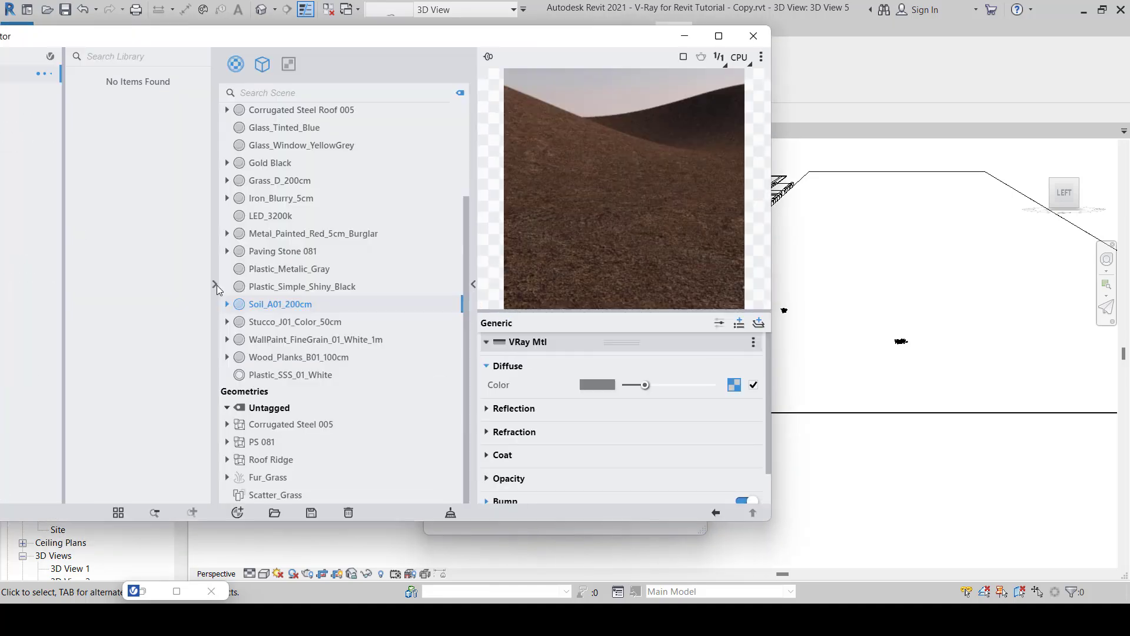
pyautogui.moveTo(319, 38); pyautogui.dragTo(434, 39)
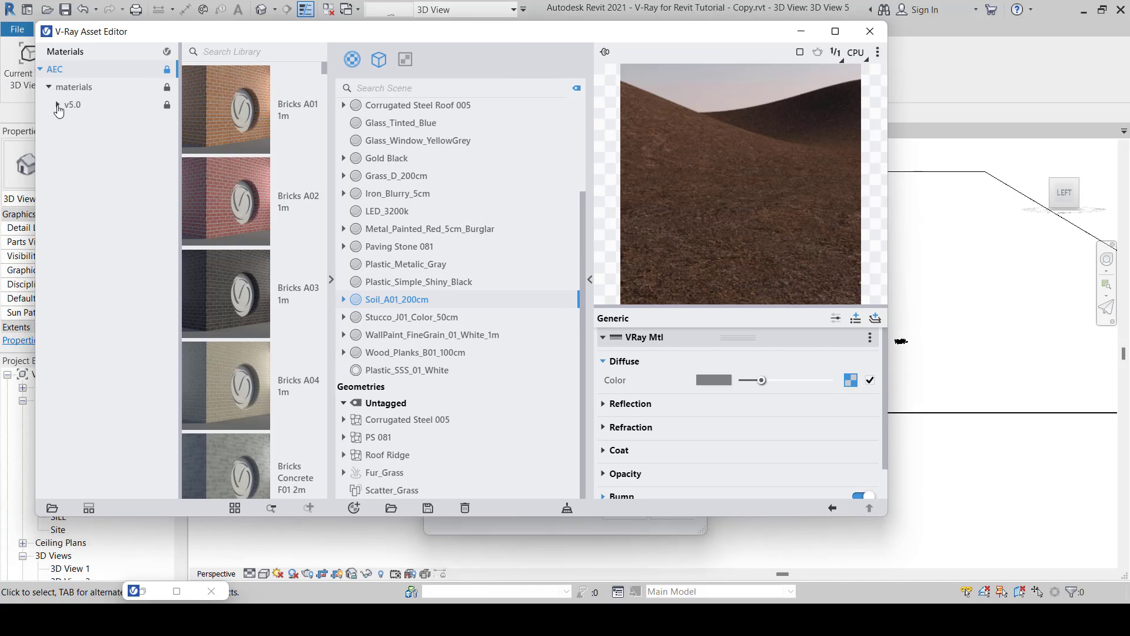
# Browse the Ground category of the AEC v5.0 material library to the Soil A01 200cm material
pyautogui.click(57, 105)
pyautogui.click(66, 122)
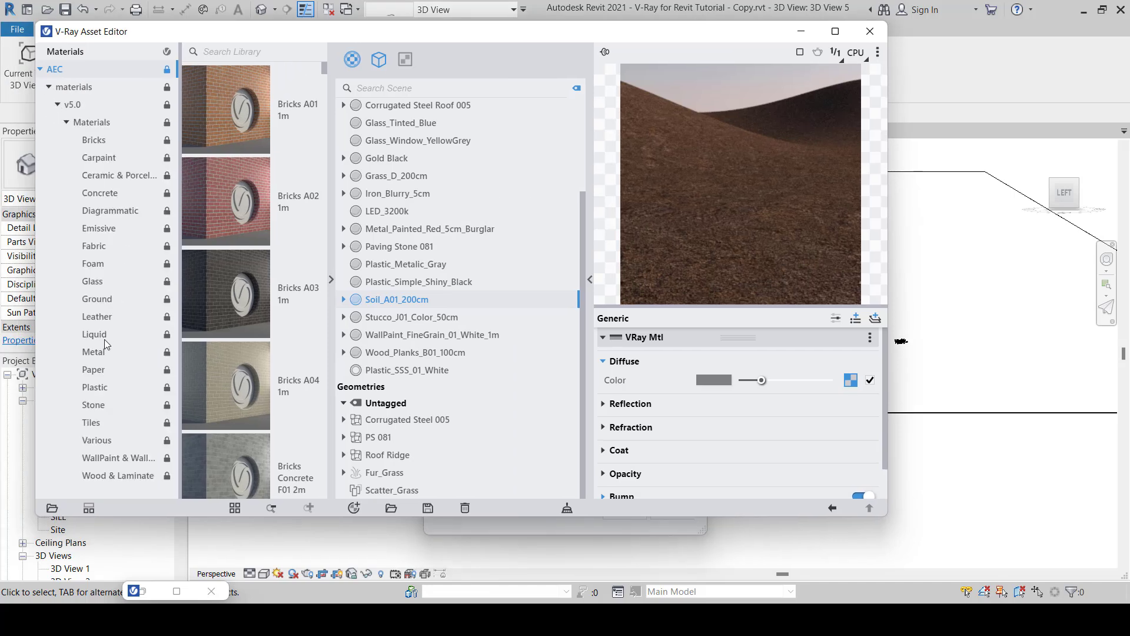
pyautogui.click(95, 301)
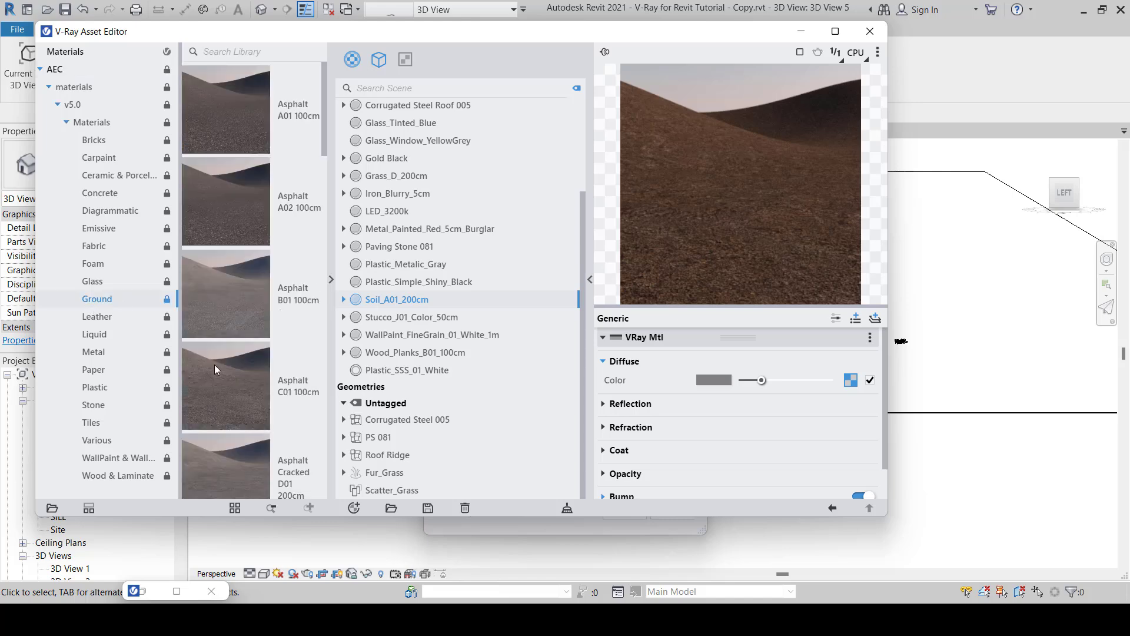
pyautogui.scroll(-10, 214, 366)
pyautogui.scroll(-10, 214, 366)
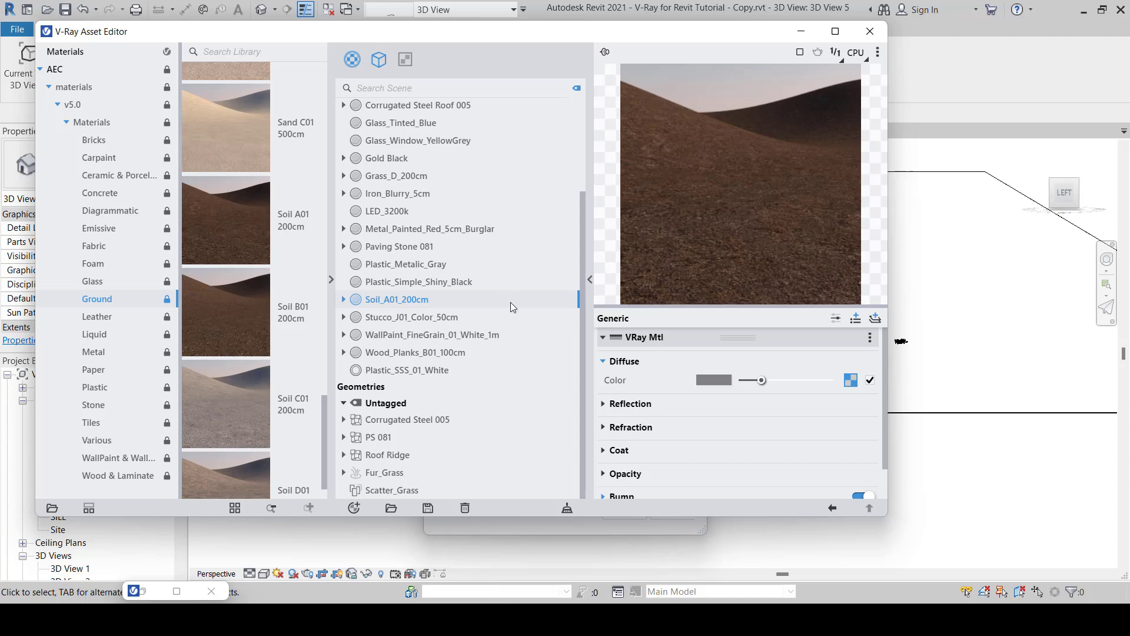
# Collapse the material library and minimise the V-Ray Asset Editor
pyautogui.click(330, 279)
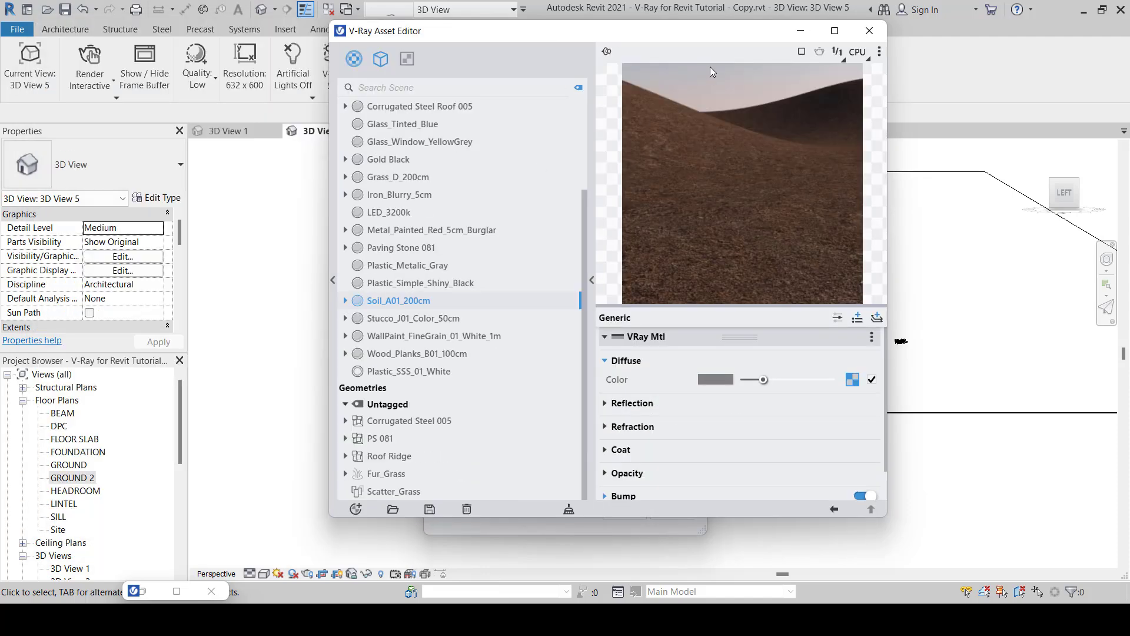
pyautogui.moveTo(736, 40); pyautogui.dragTo(524, 93)
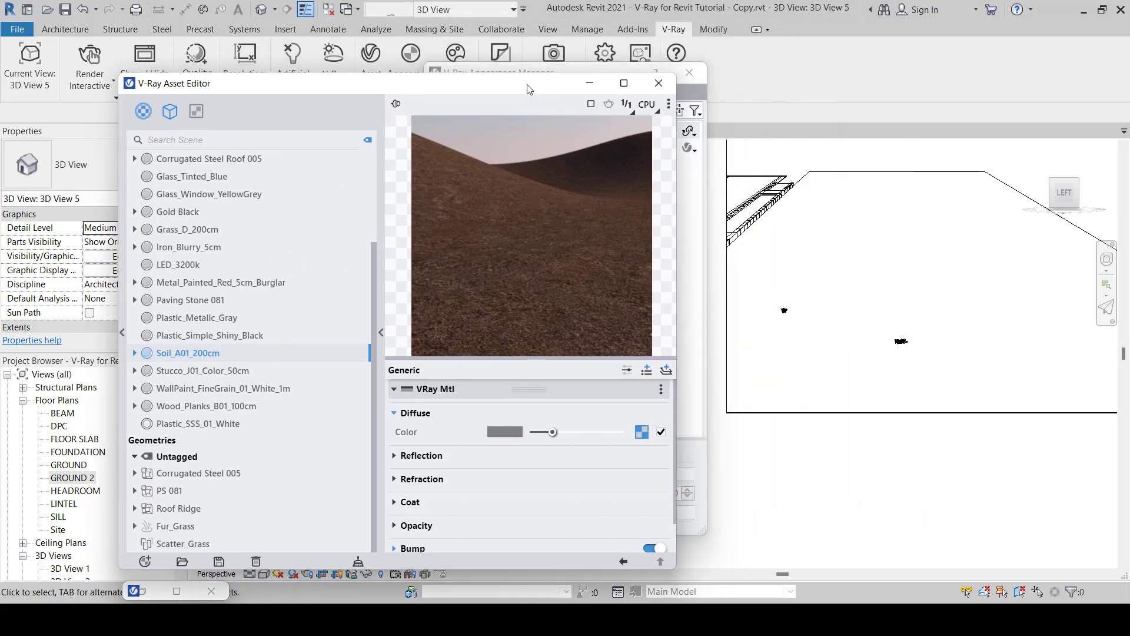
pyautogui.click(589, 84)
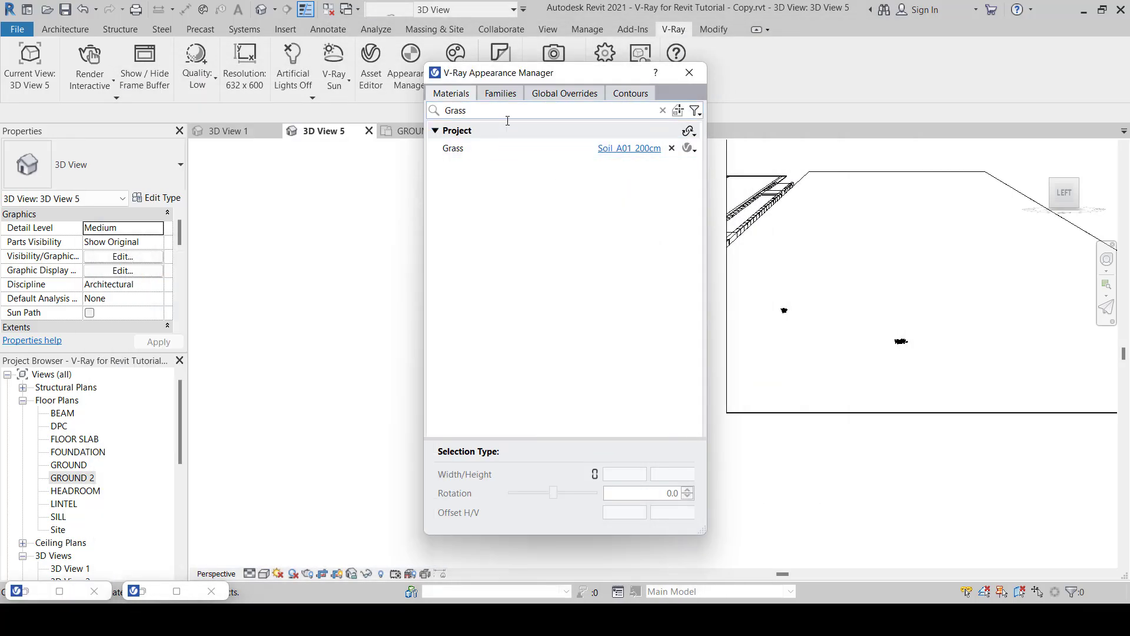
# Select the Generic 1mm 2 floor in 3D View 5 and bring back the V-Ray Frame Buffer to examine the grass render
pyautogui.click(909, 179)
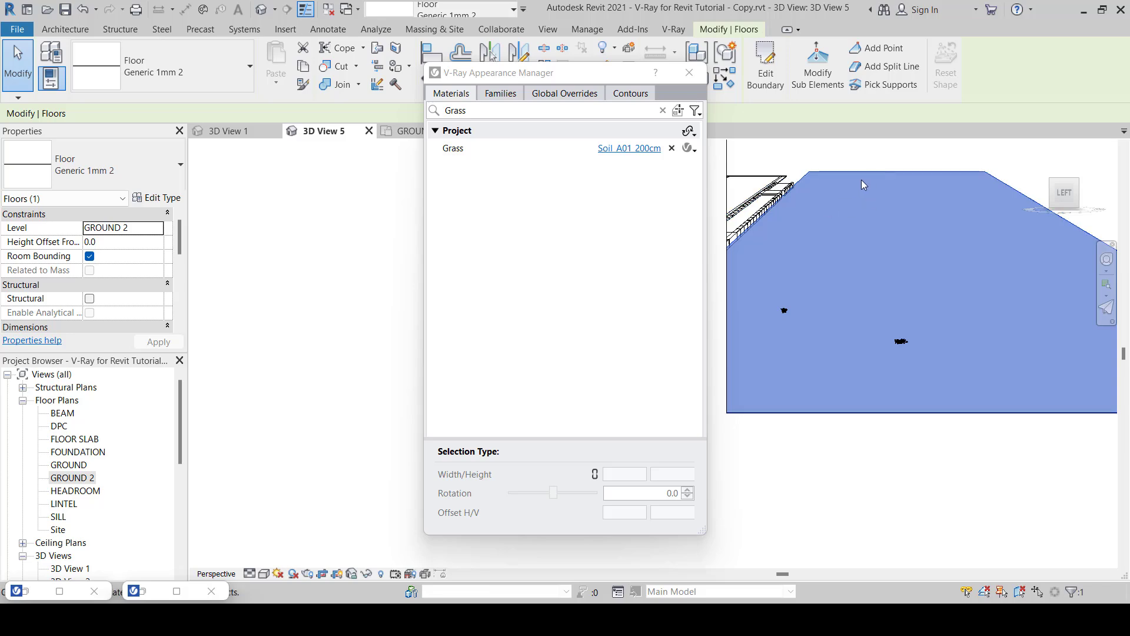
pyautogui.click(455, 150)
pyautogui.moveTo(849, 619)
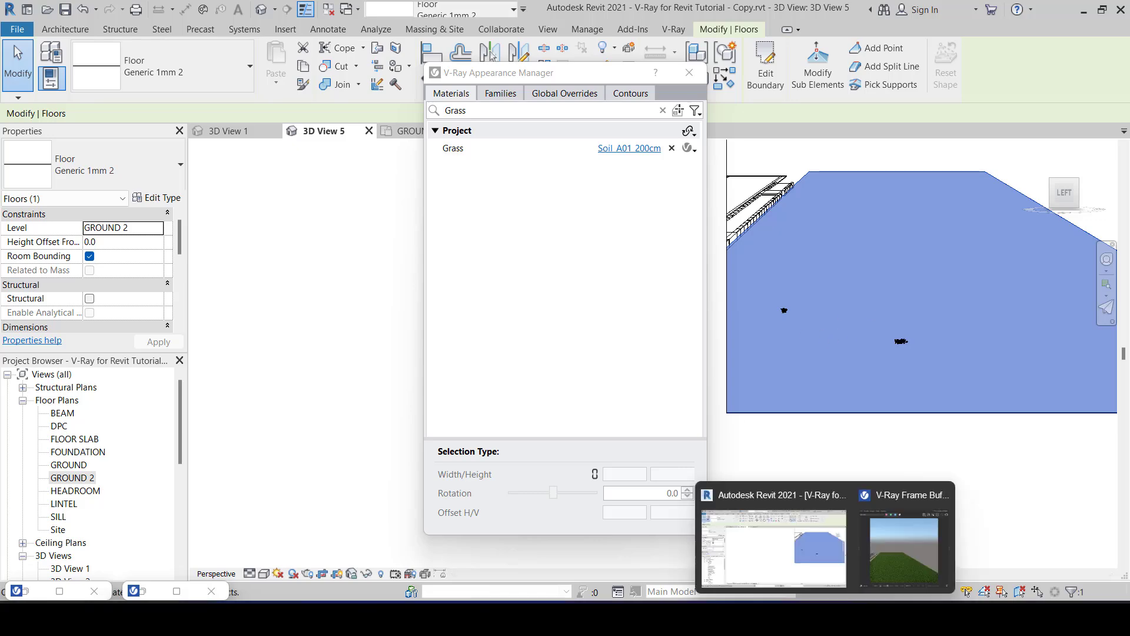
pyautogui.click(885, 553)
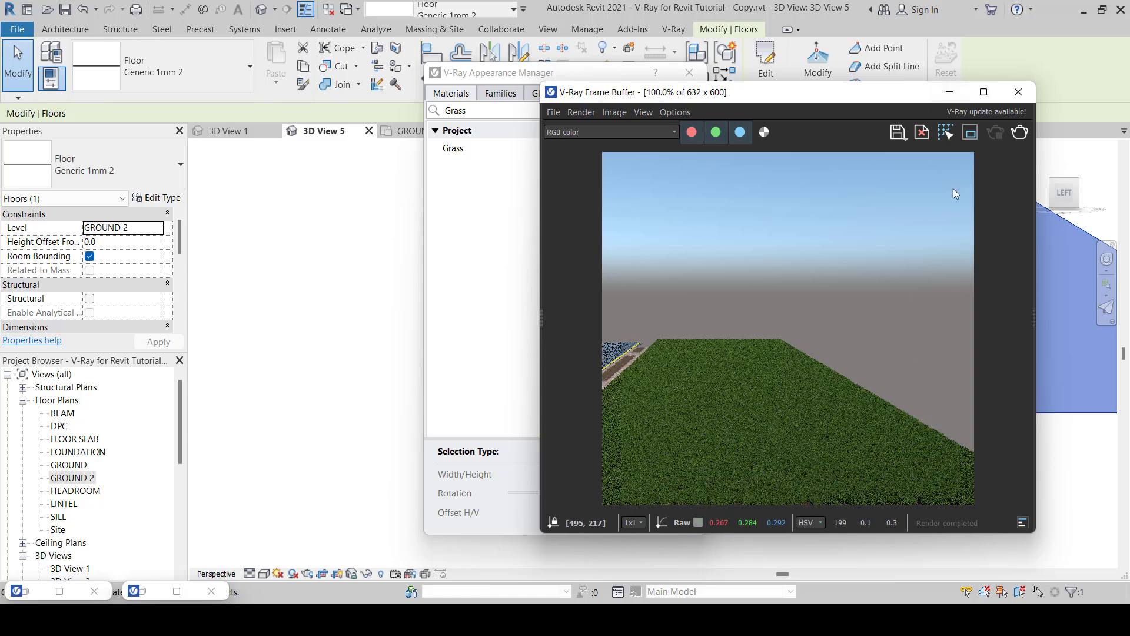
# Minimise the V-Ray Frame Buffer, show the Families list in the V-Ray Appearance Manager and open 3D View 6
pyautogui.click(947, 92)
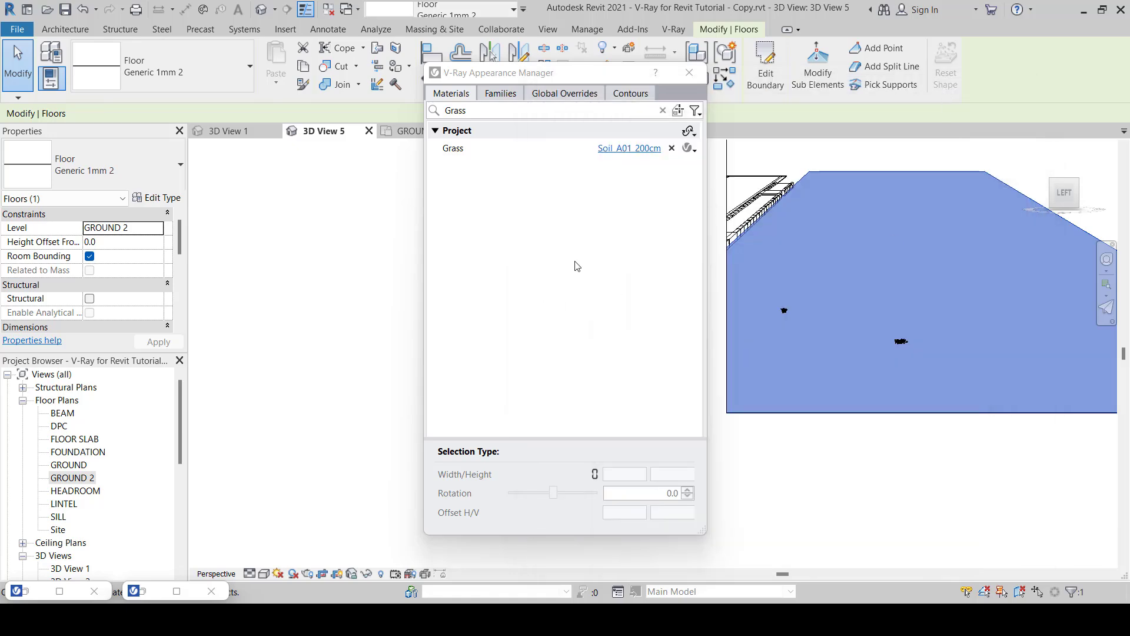
pyautogui.click(501, 94)
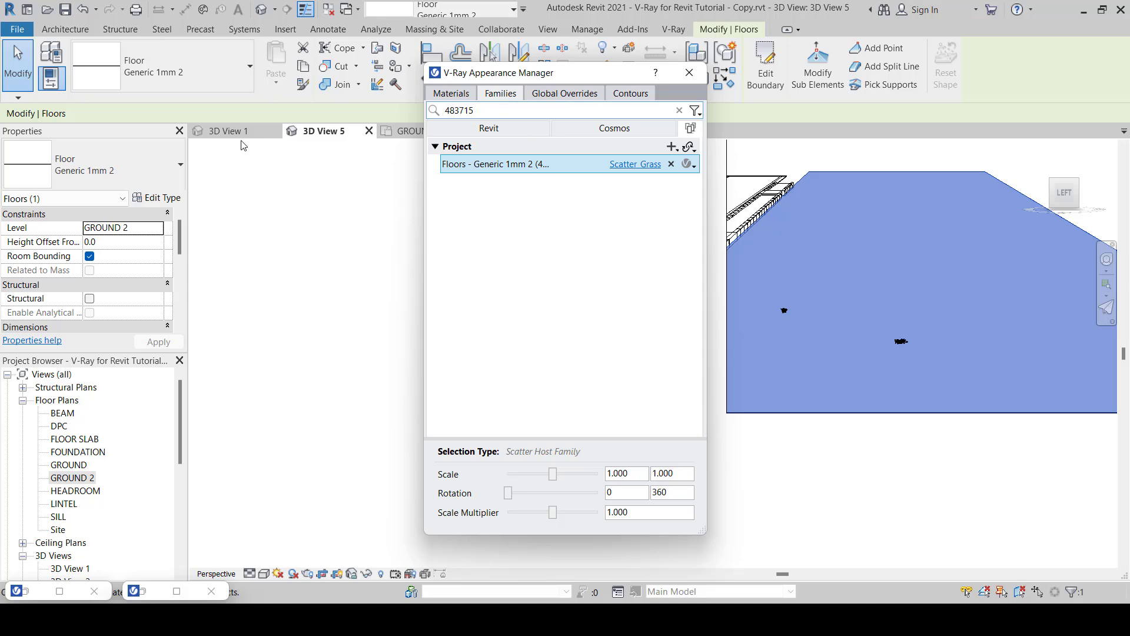
pyautogui.moveTo(543, 72); pyautogui.dragTo(686, 82)
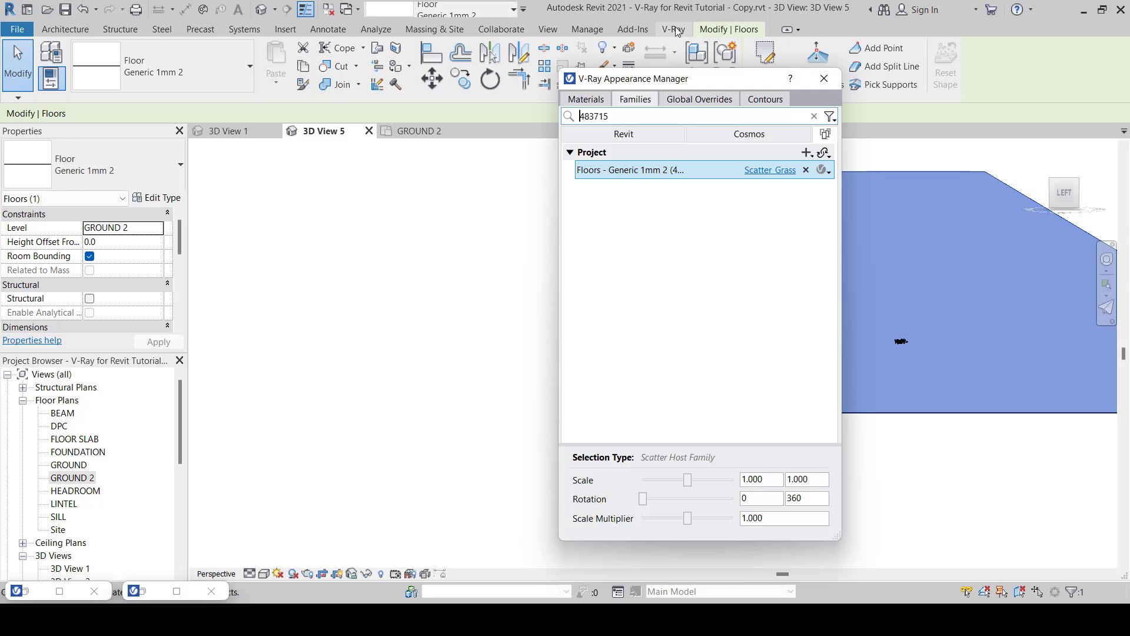
pyautogui.scroll(-3, 114, 484)
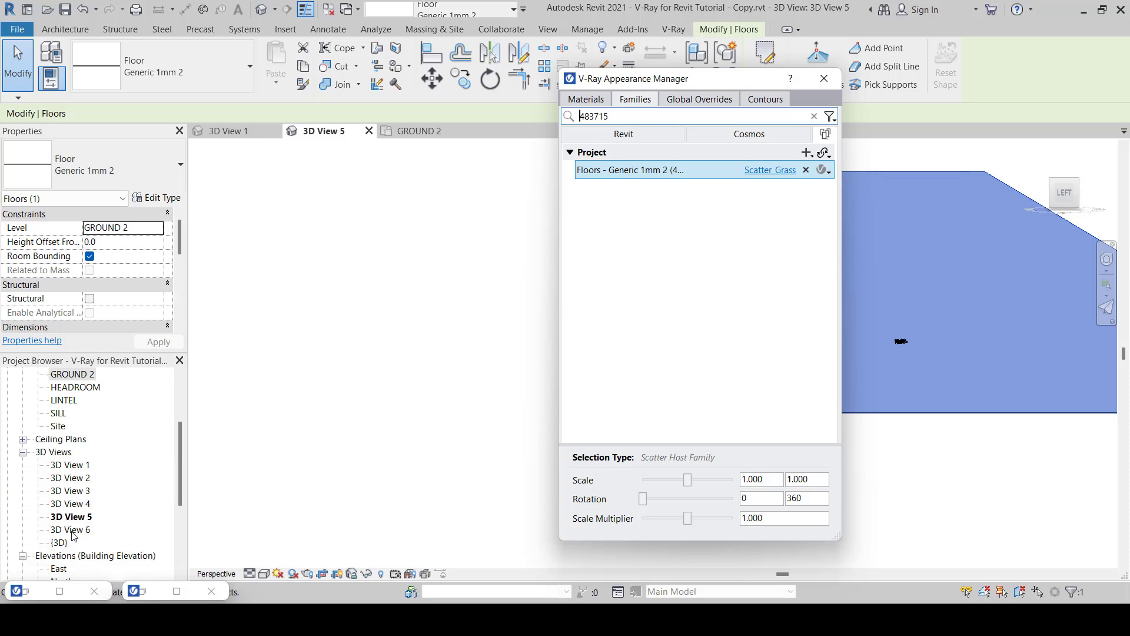
pyautogui.doubleClick(70, 530)
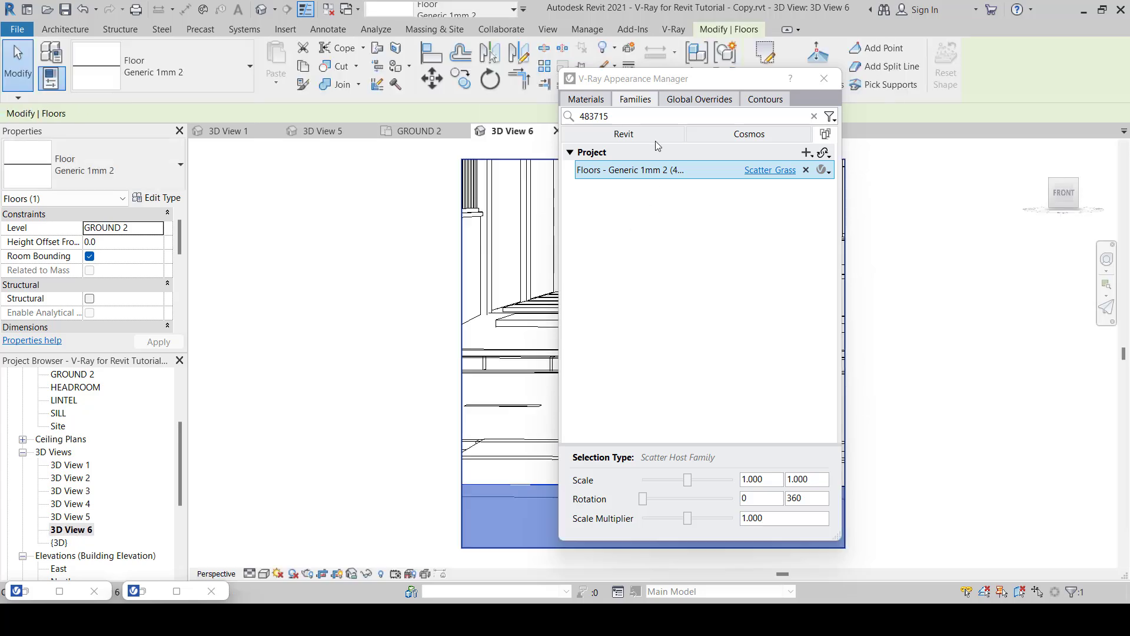
pyautogui.moveTo(666, 78); pyautogui.dragTo(842, 77)
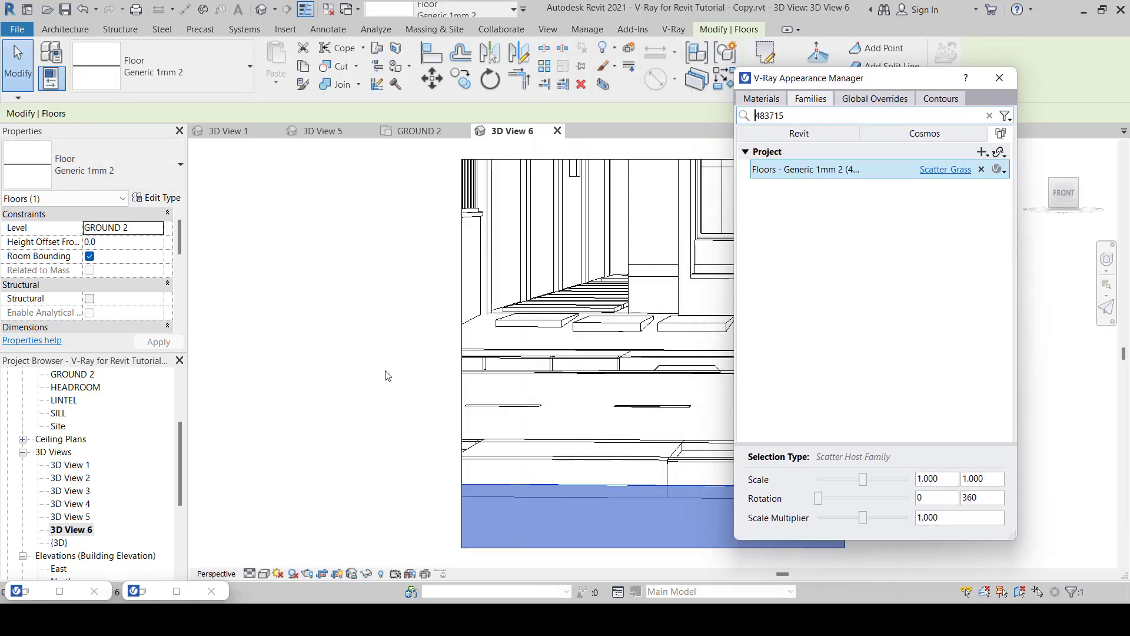
# Clear the floor selection and add the topography surface around the front stepping slabs to the scatter host families
pyautogui.click(320, 422)
pyautogui.scroll(-2, 352, 392)
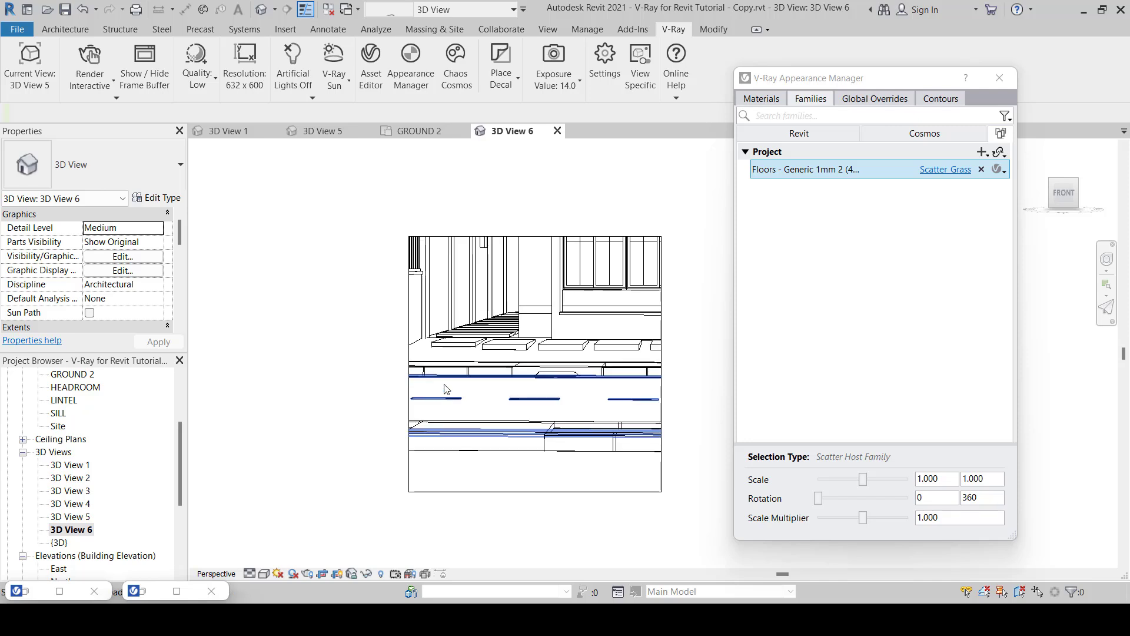
pyautogui.click(982, 152)
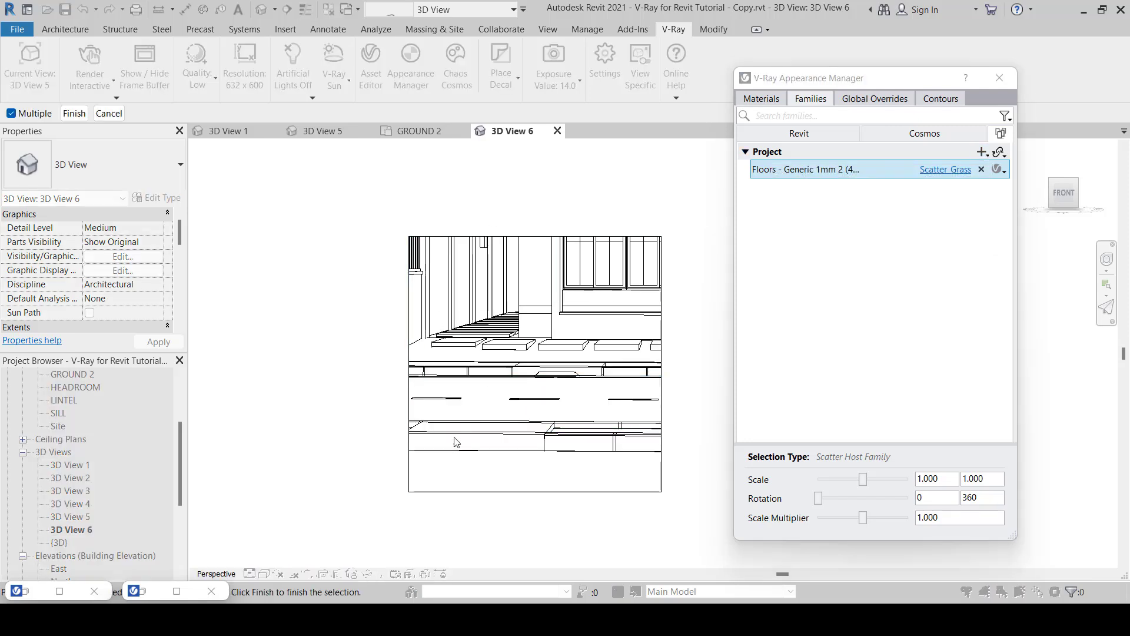
pyautogui.scroll(2, 476, 358)
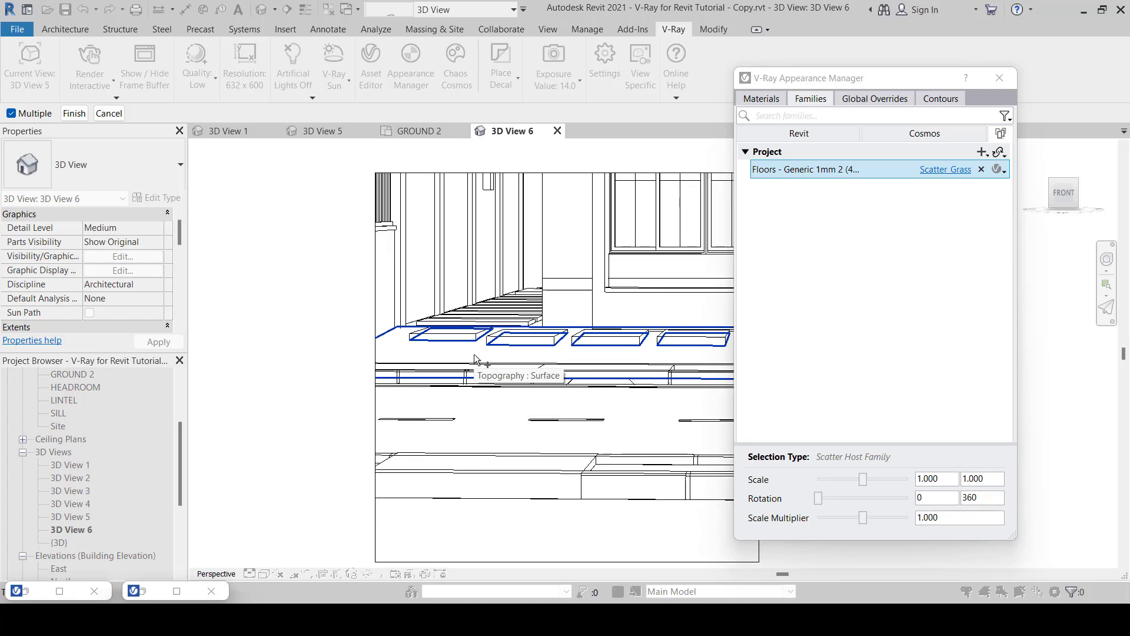
pyautogui.click(475, 352)
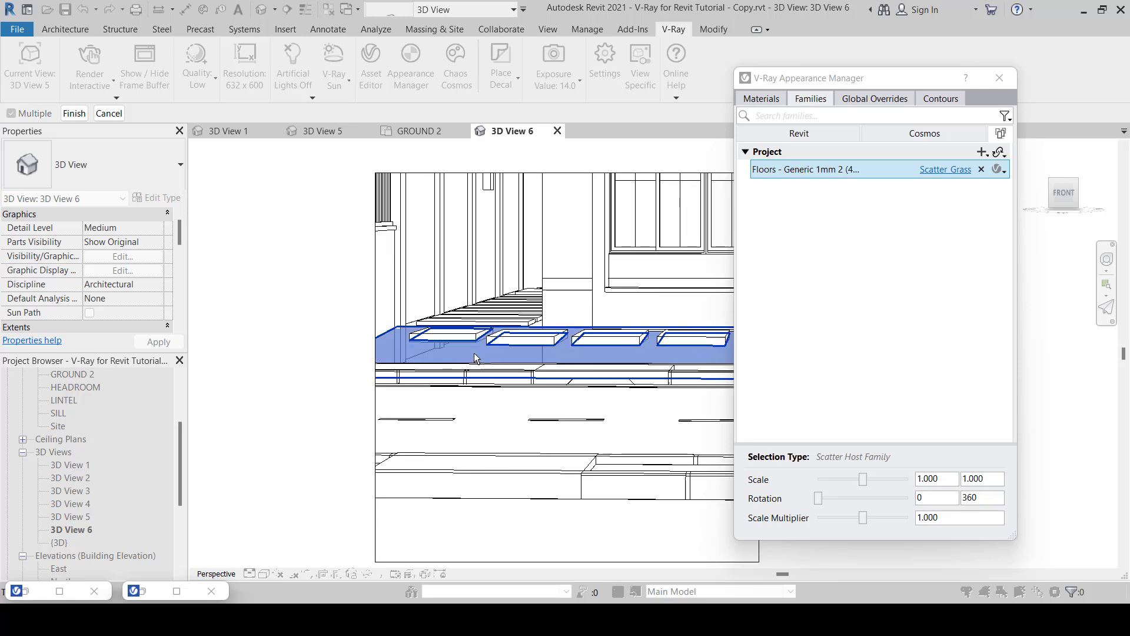
pyautogui.click(74, 113)
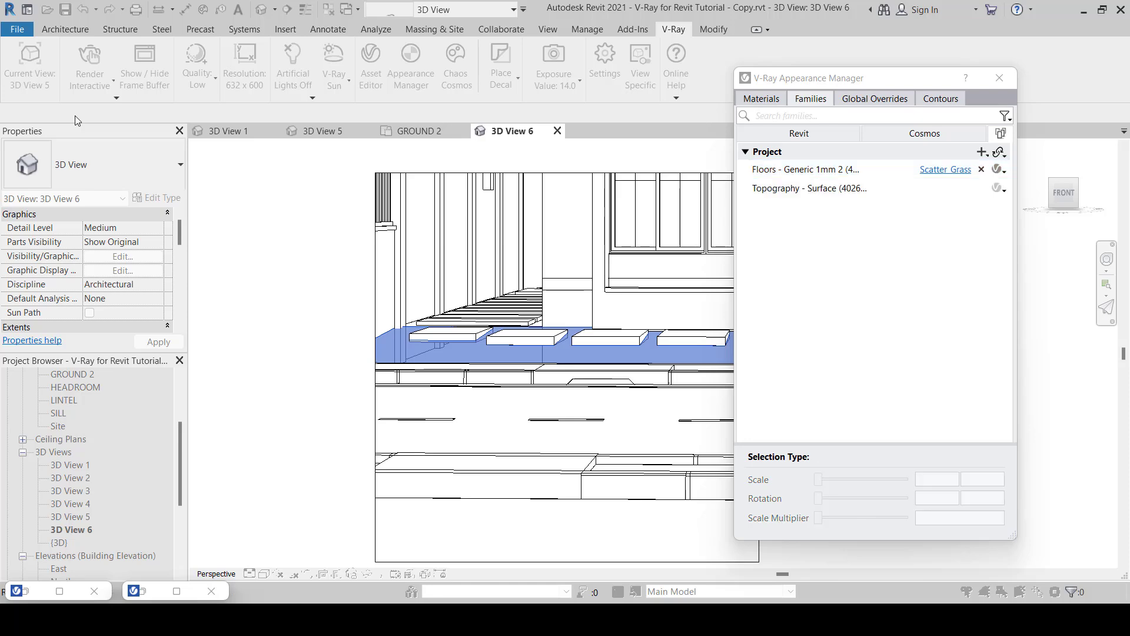
# Add the Generic 1mm floor beneath the side walkway slabs in 3D View 6 to the scatter host families
pyautogui.click(982, 152)
pyautogui.scroll(4, 415, 326)
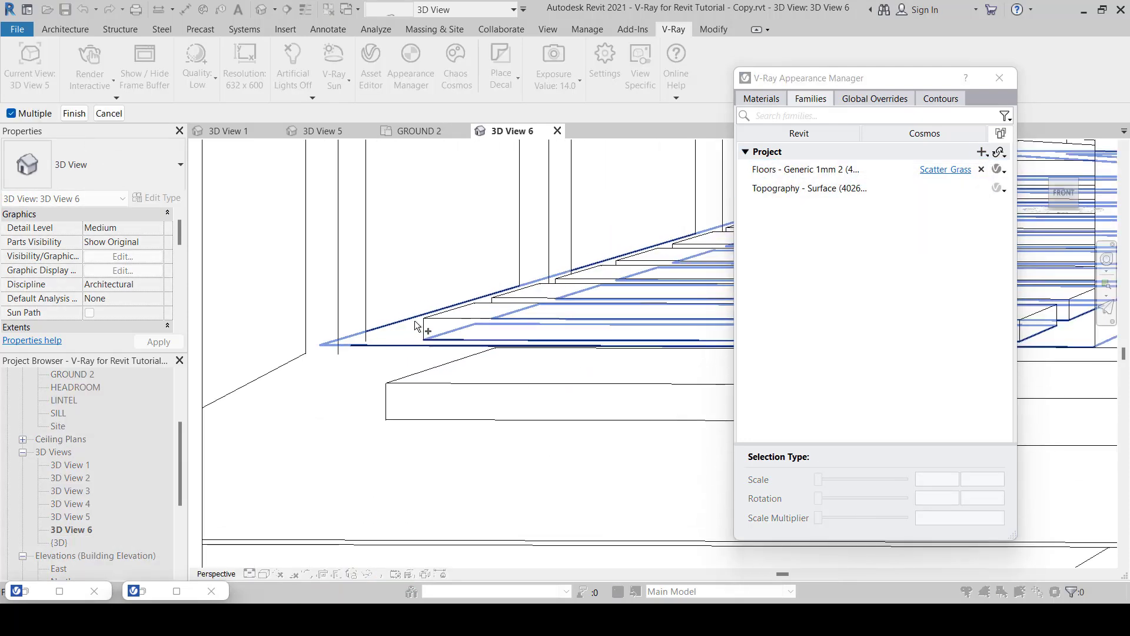
pyautogui.click(416, 326)
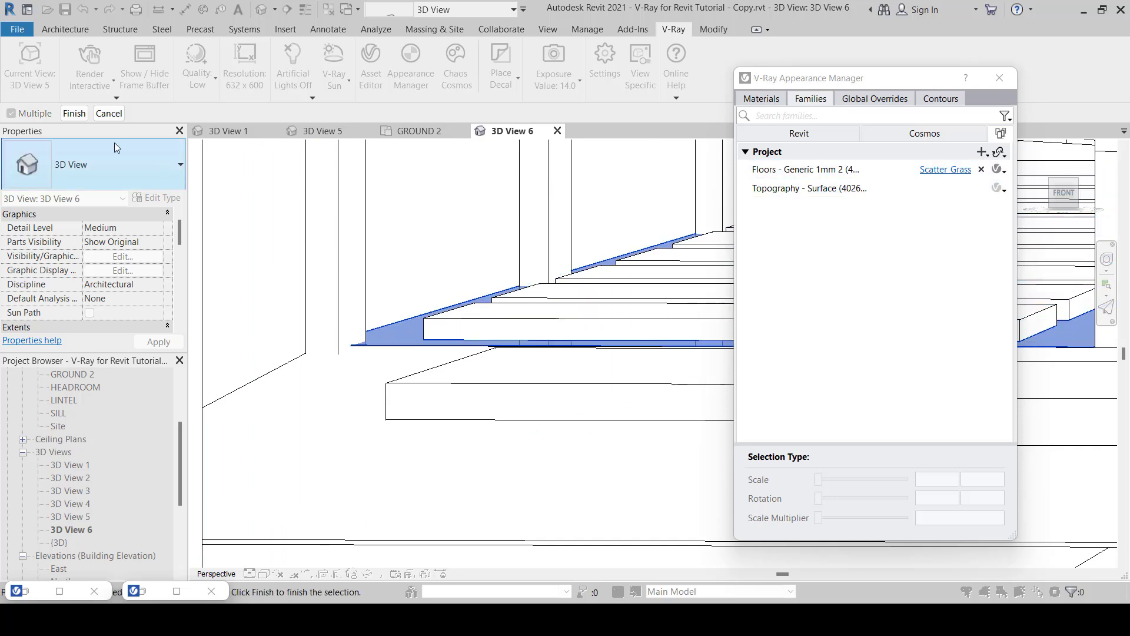
pyautogui.click(74, 113)
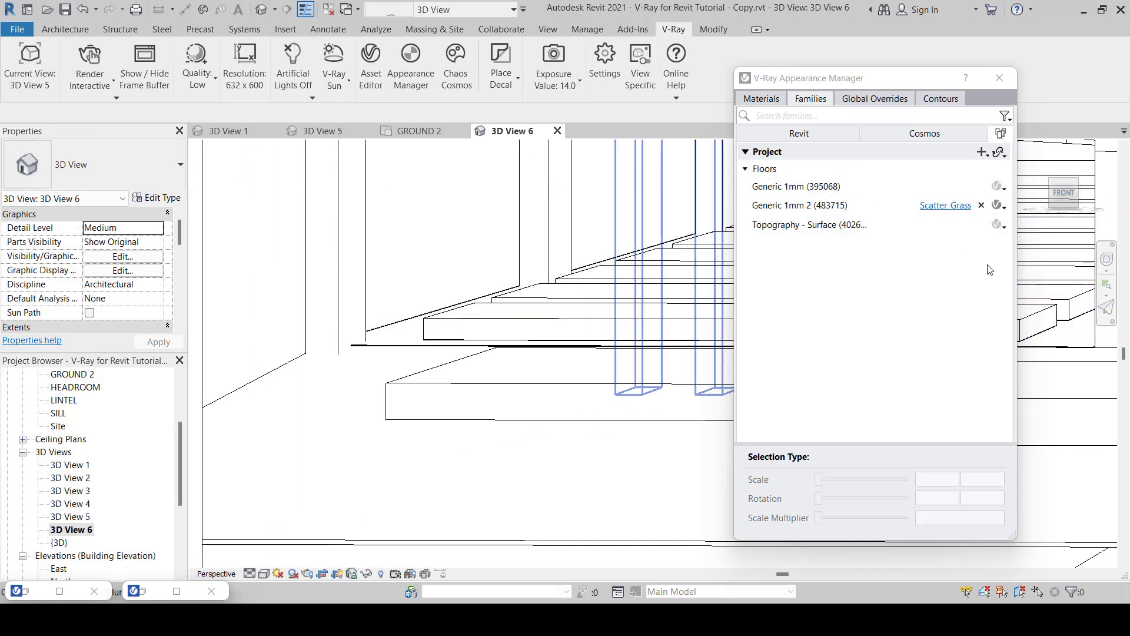
# Assign the Scatter_Grass asset to the Generic 1mm floor and the topography surface in the V-Ray Appearance Manager
pyautogui.click(1005, 189)
pyautogui.click(919, 236)
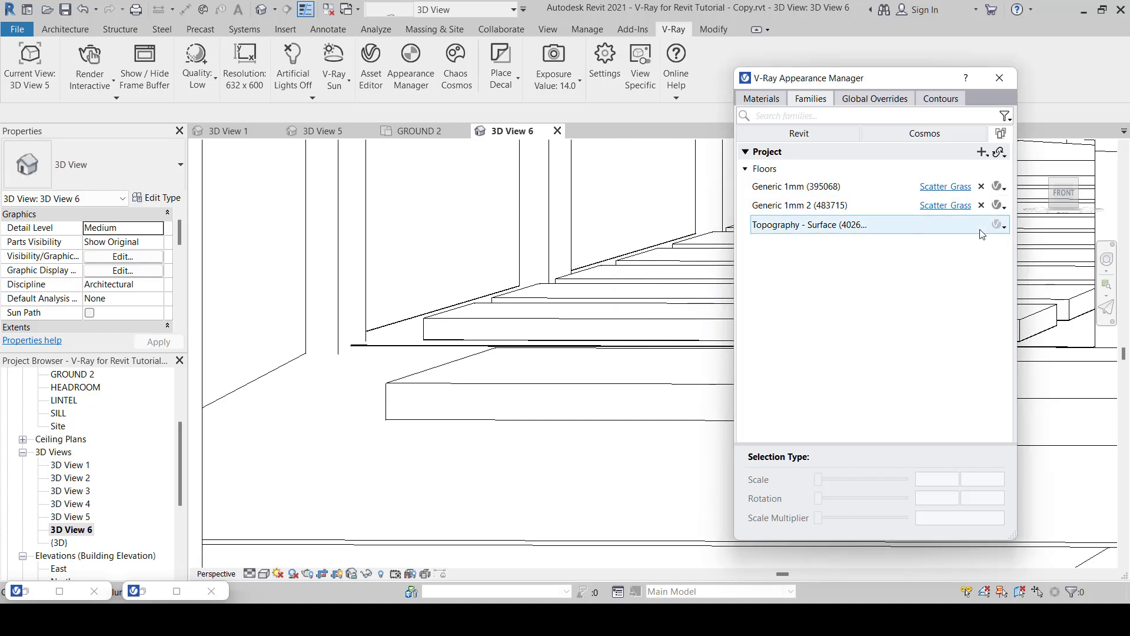
pyautogui.click(1005, 226)
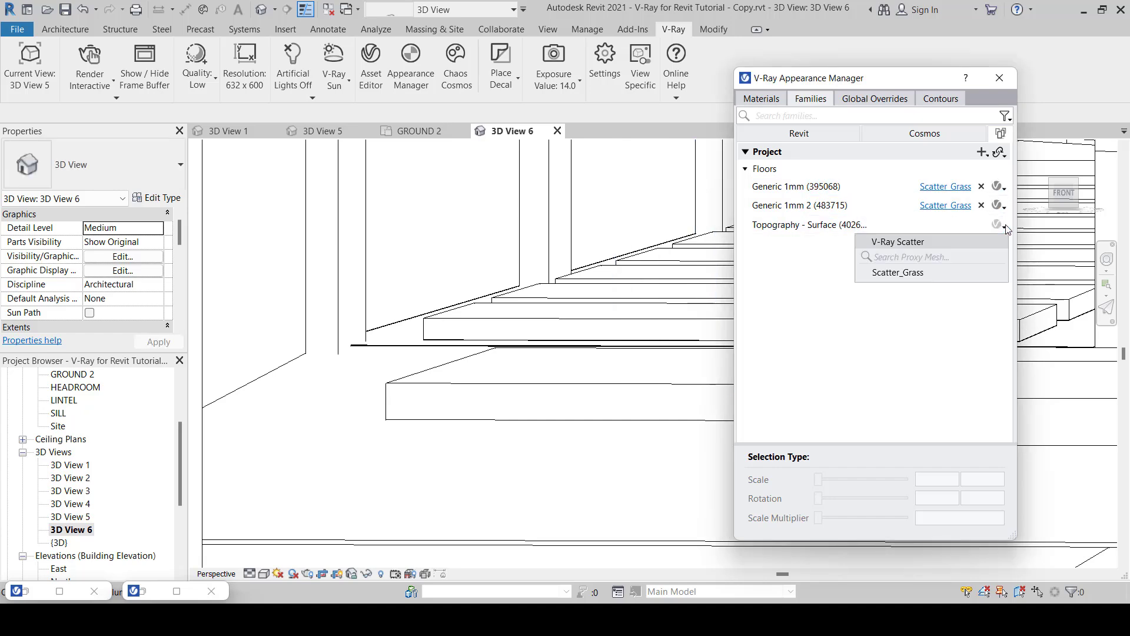
pyautogui.click(922, 277)
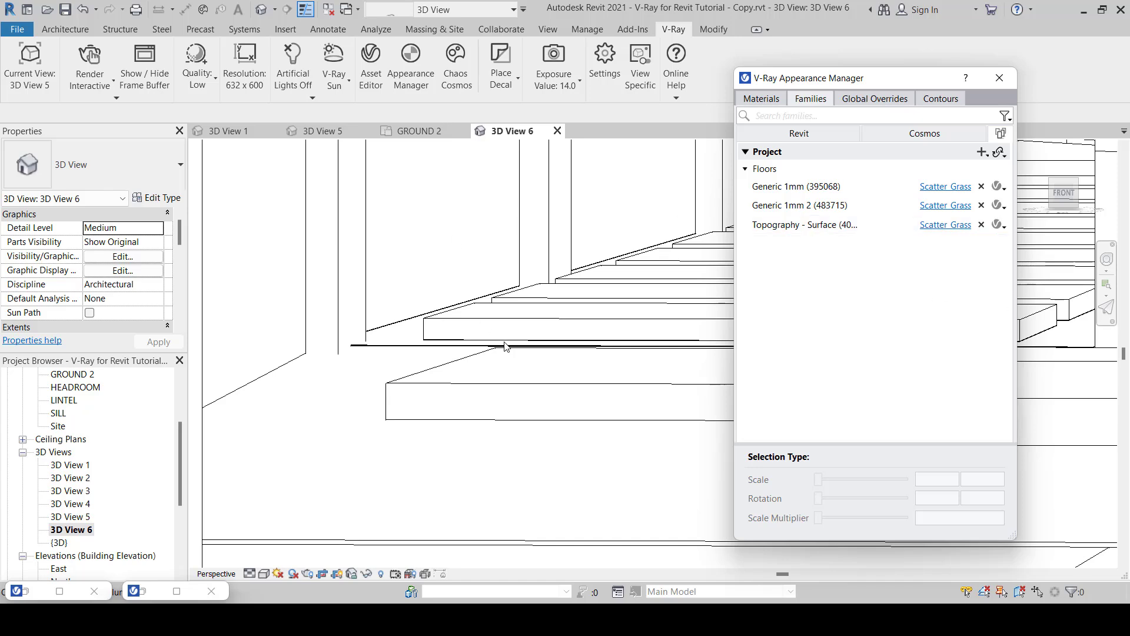
# Open 3D View 4 of the side walkway, make it the current V-Ray view and render it
pyautogui.click(330, 132)
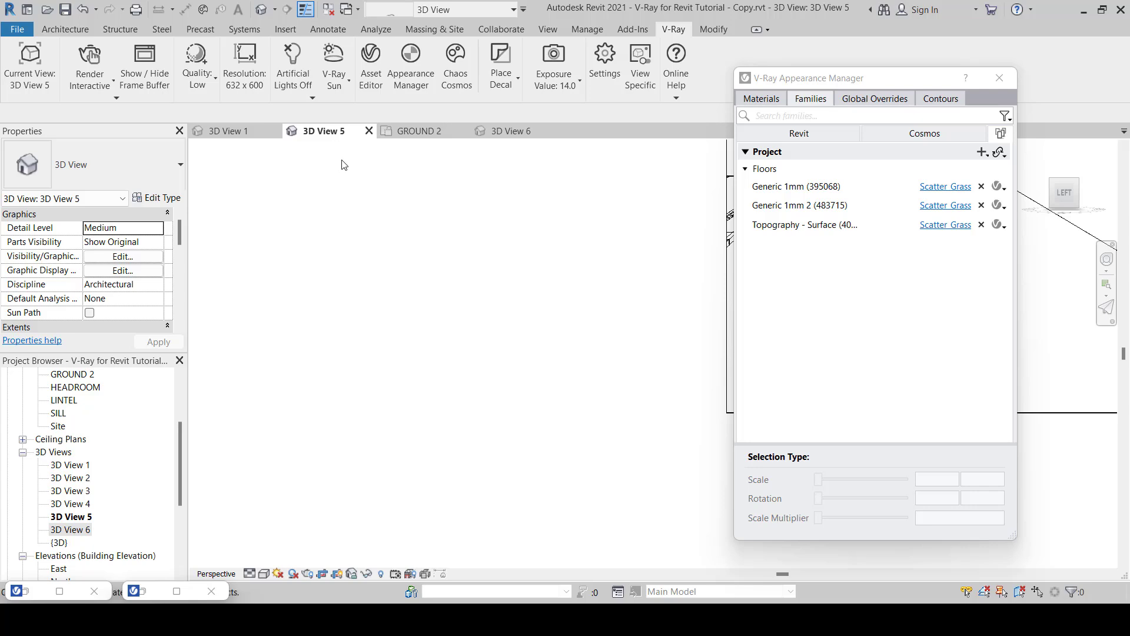
pyautogui.scroll(-4, 412, 294)
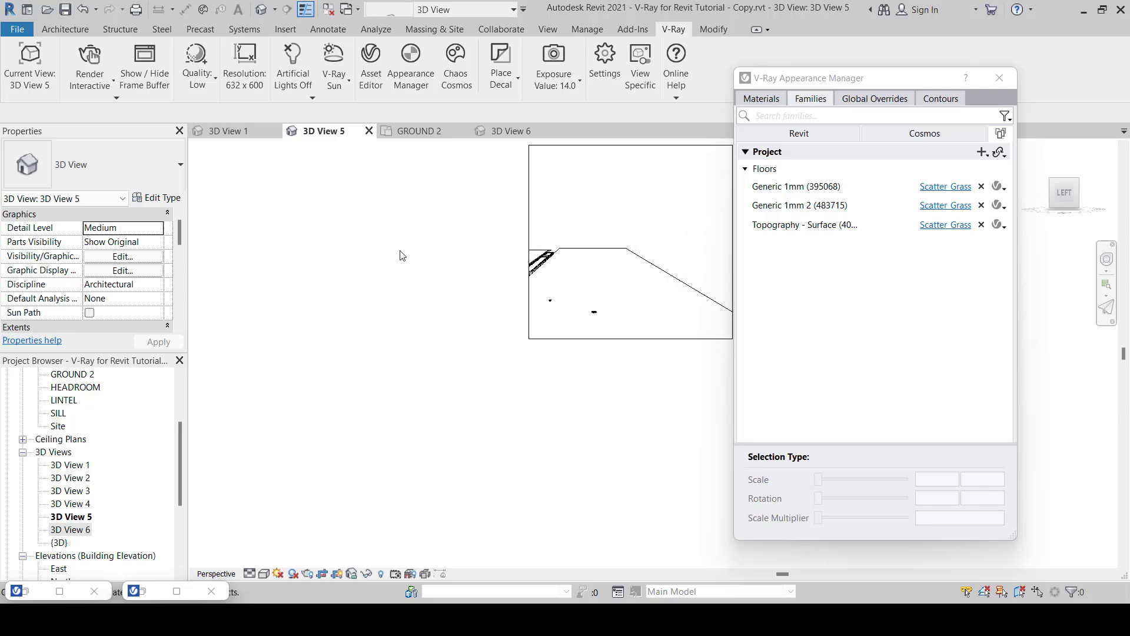
pyautogui.doubleClick(82, 509)
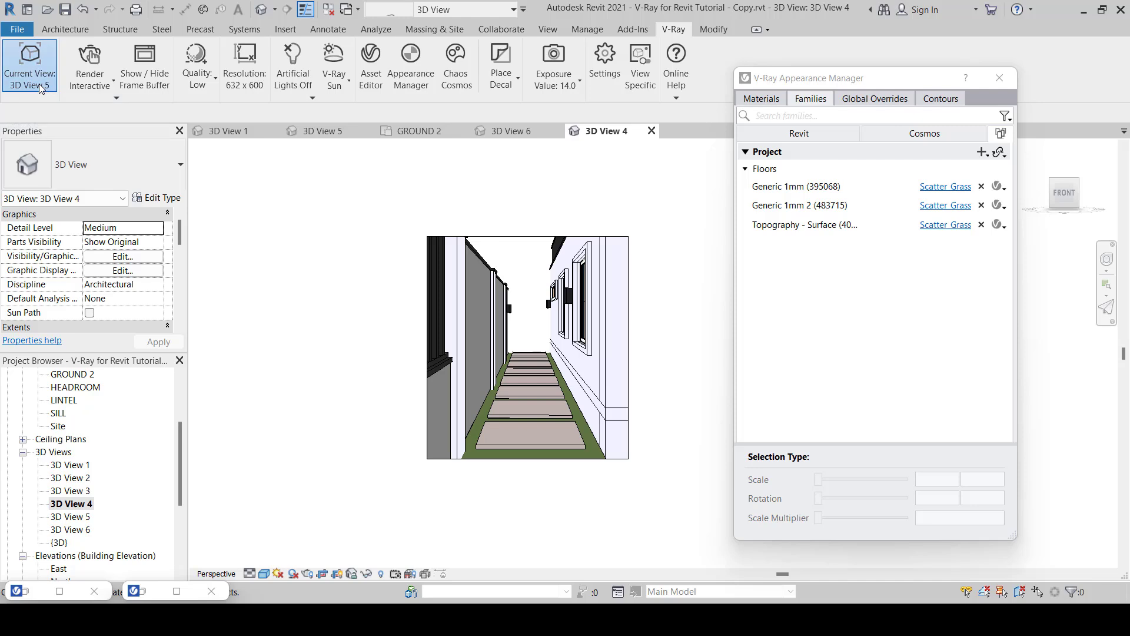
pyautogui.click(29, 65)
pyautogui.click(44, 200)
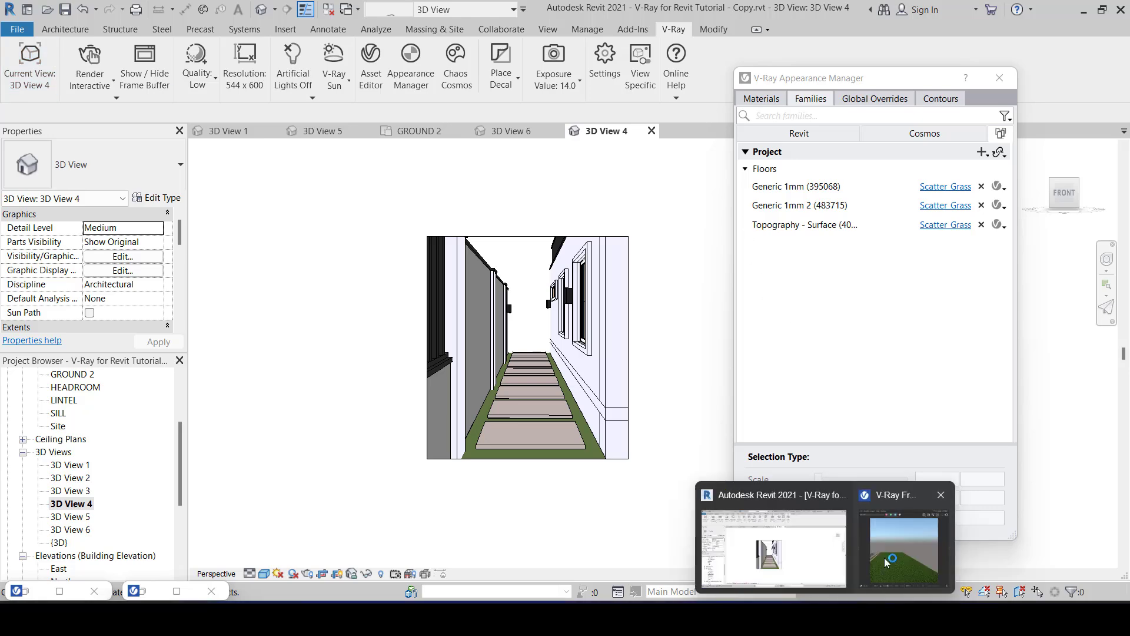
pyautogui.click(884, 557)
pyautogui.click(1020, 134)
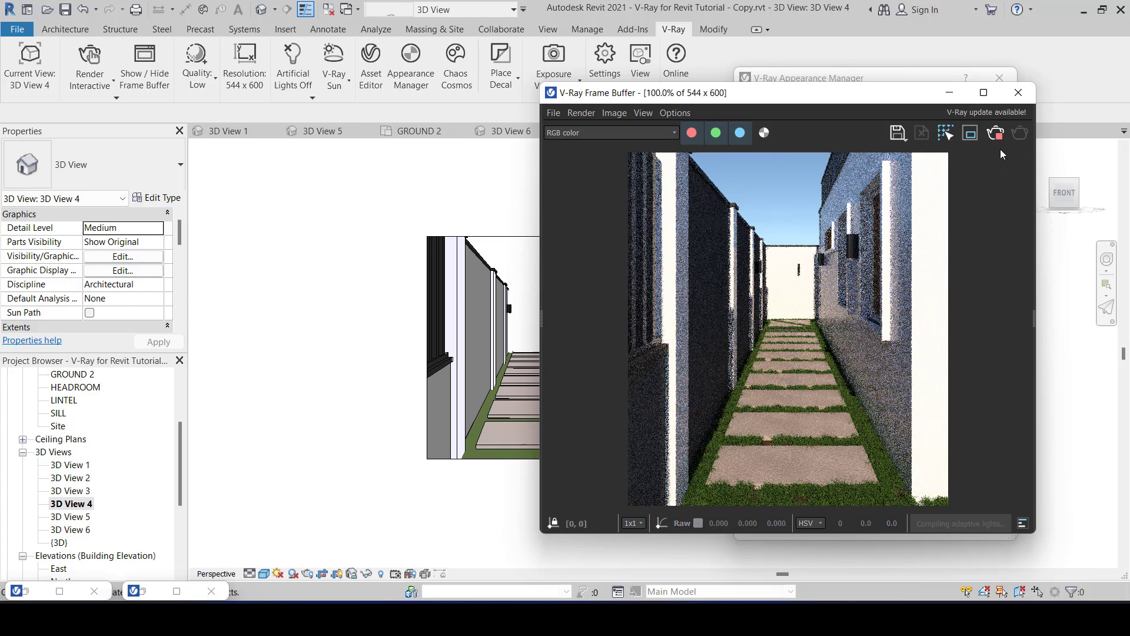
# Stop the walkway render and close the V-Ray Frame Buffer
pyautogui.click(30, 78)
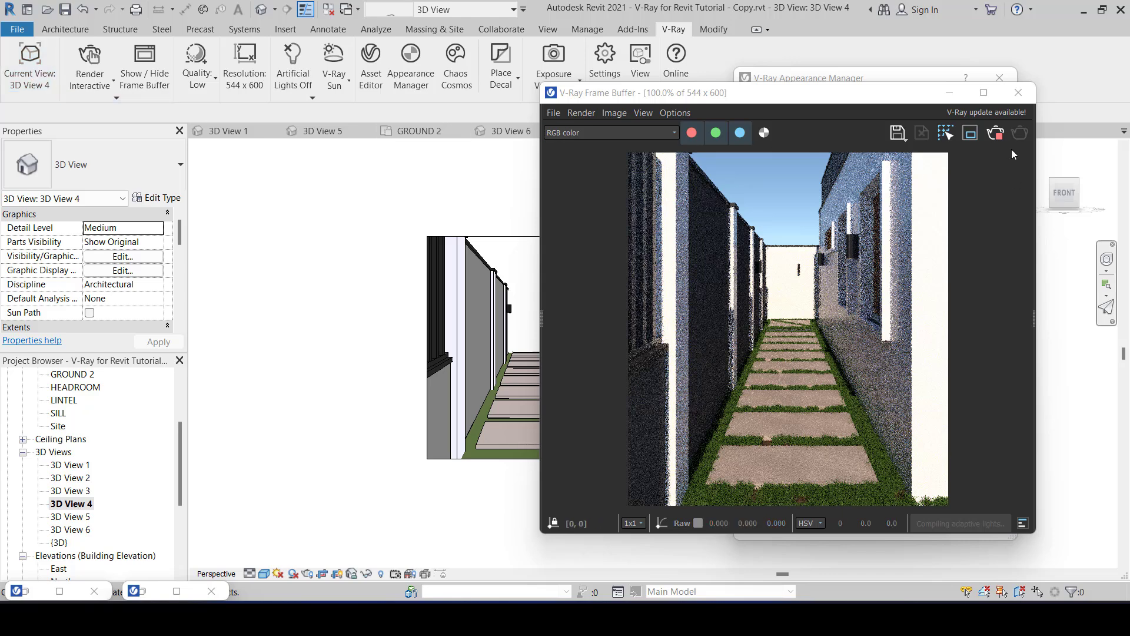
pyautogui.click(997, 138)
pyautogui.click(1018, 93)
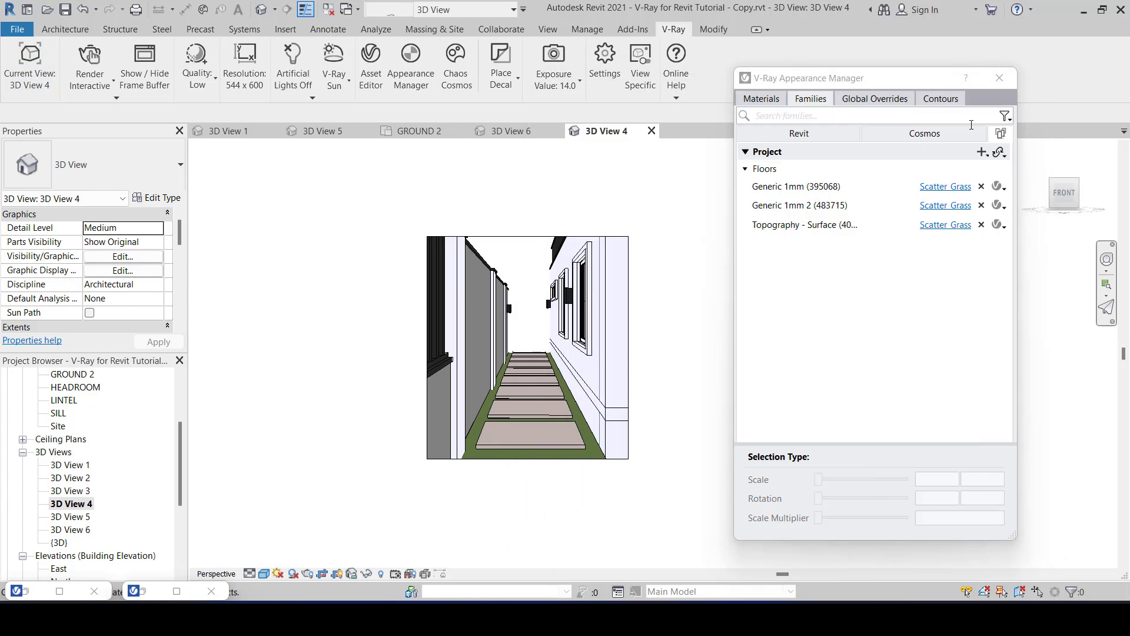
# Return to 3D View 6, make it the current V-Ray view and render it in the V-Ray Frame Buffer
pyautogui.click(514, 126)
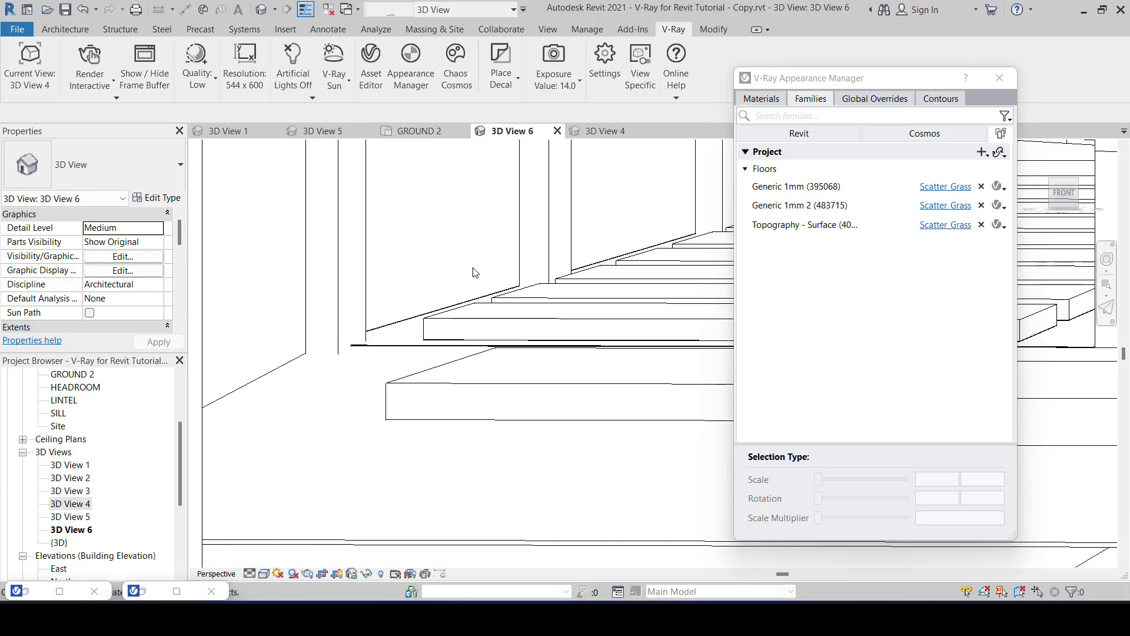
pyautogui.scroll(-5, 468, 283)
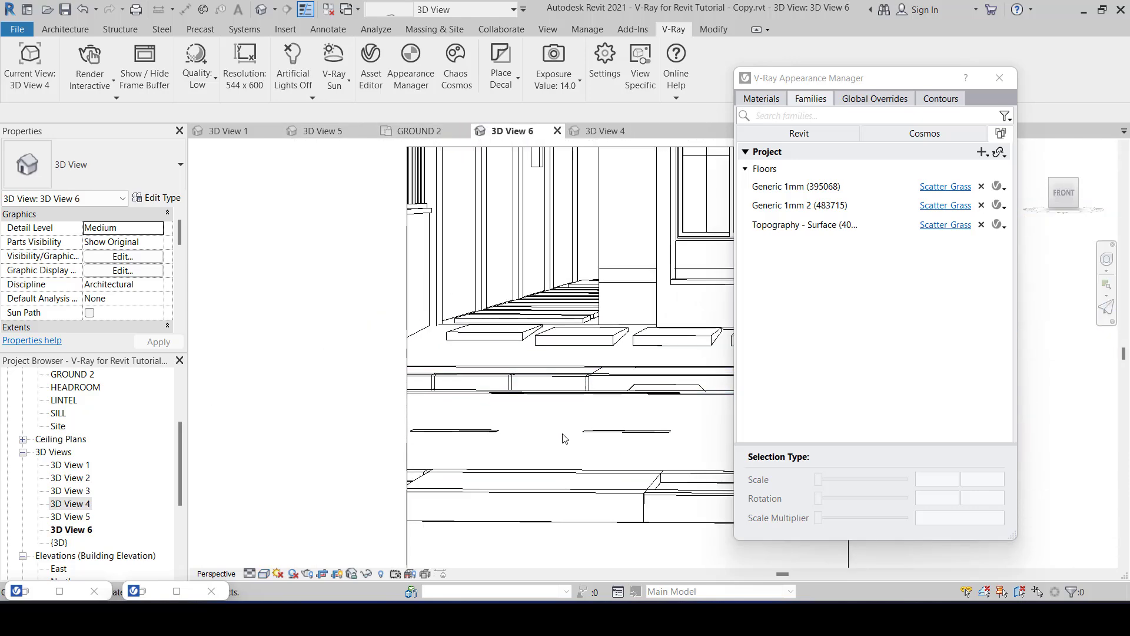
pyautogui.scroll(-2, 323, 383)
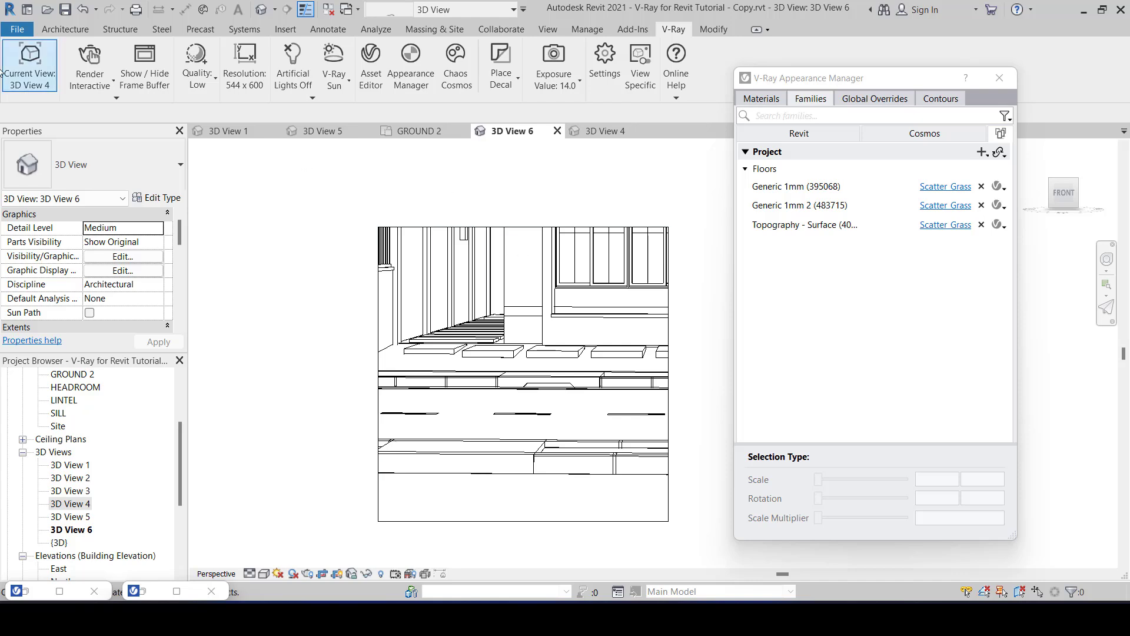
pyautogui.click(32, 80)
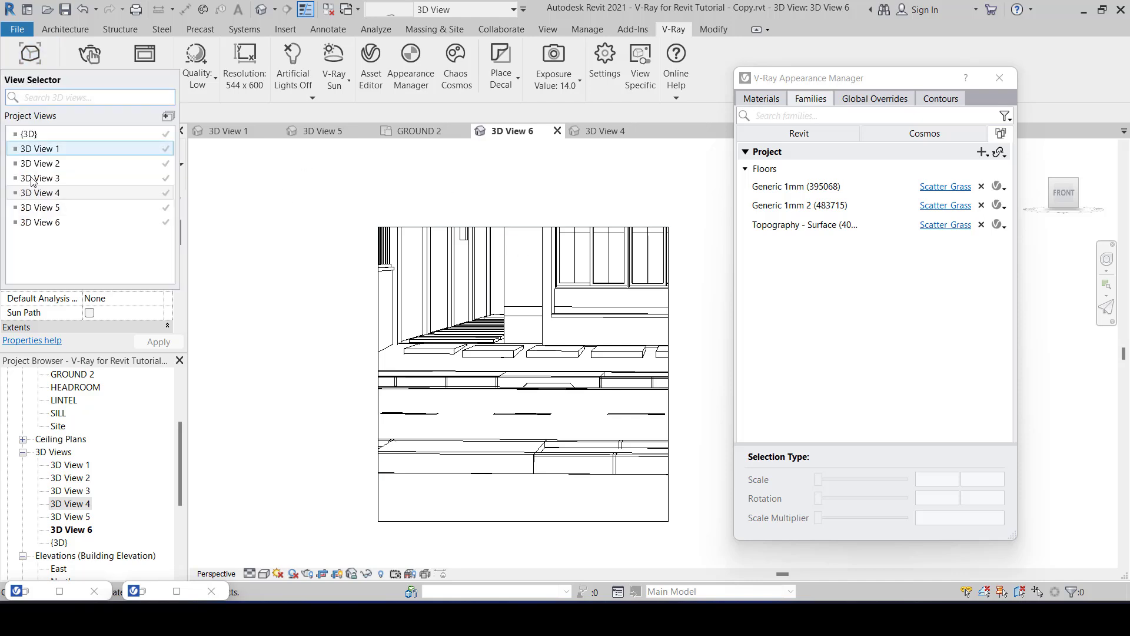
pyautogui.click(37, 222)
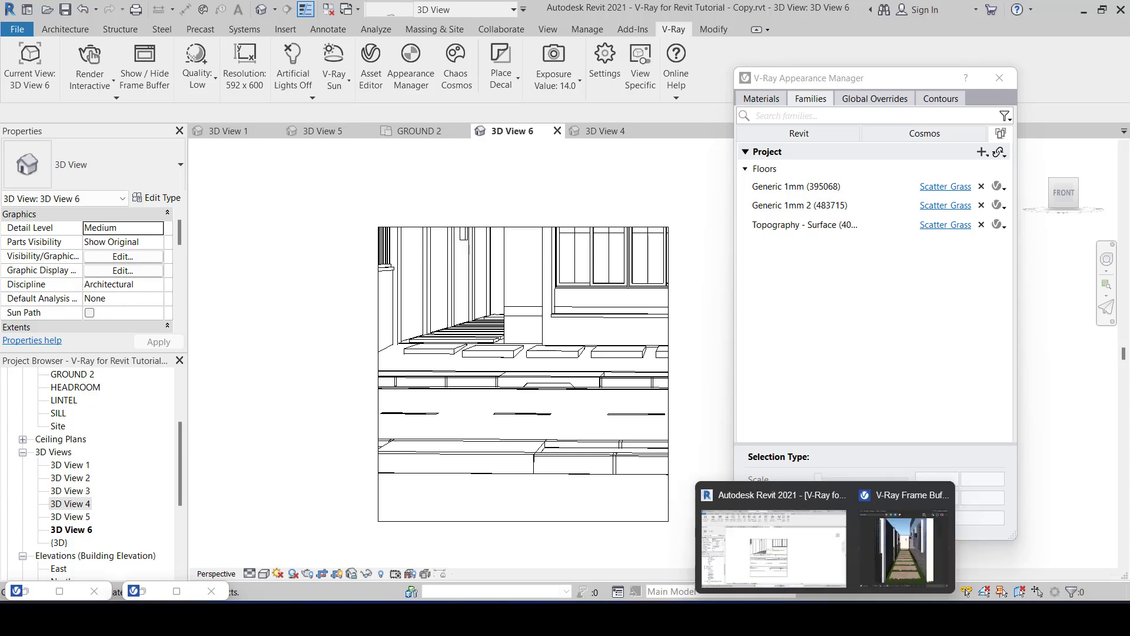
pyautogui.moveTo(850, 586)
pyautogui.click(904, 537)
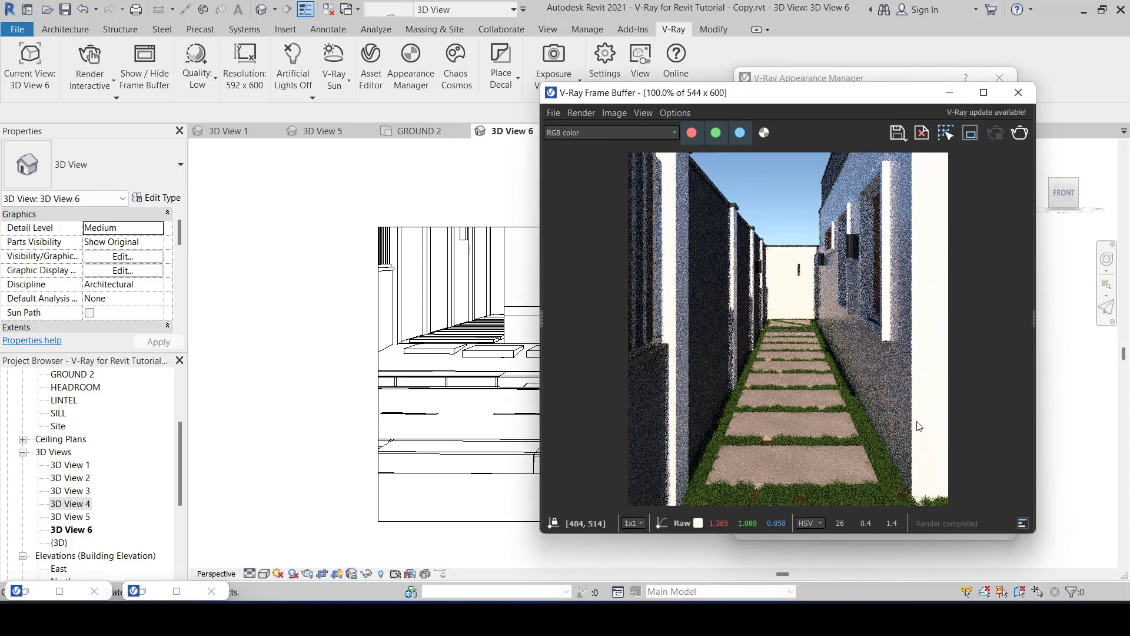
pyautogui.click(1020, 142)
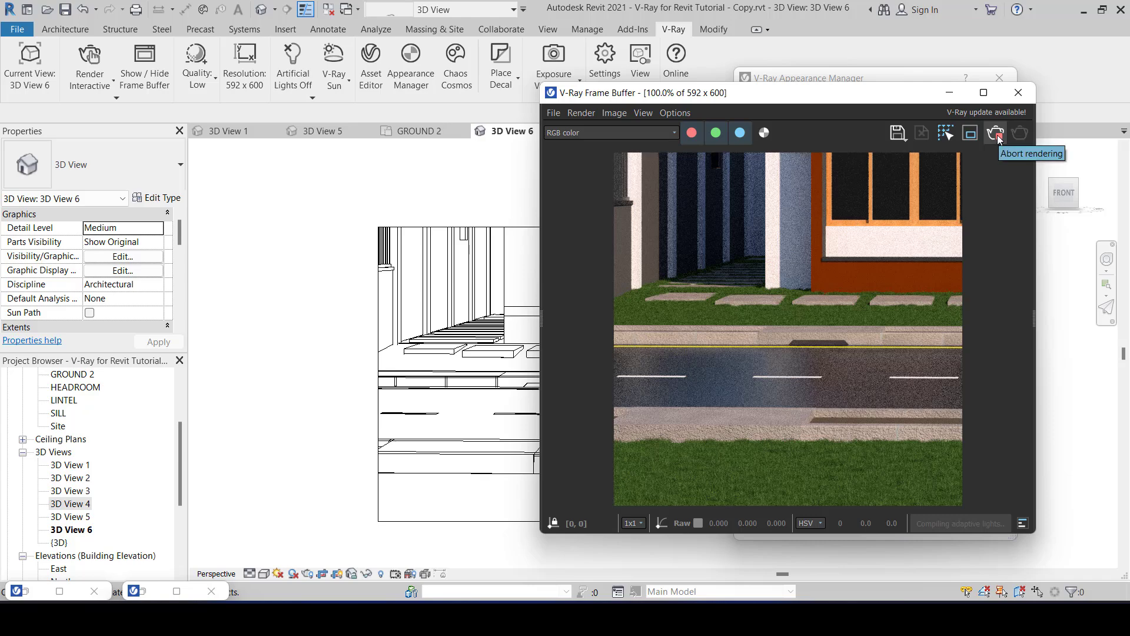
# Minimise the V-Ray Frame Buffer and open the default {3D} view to examine the front of the house
pyautogui.click(949, 93)
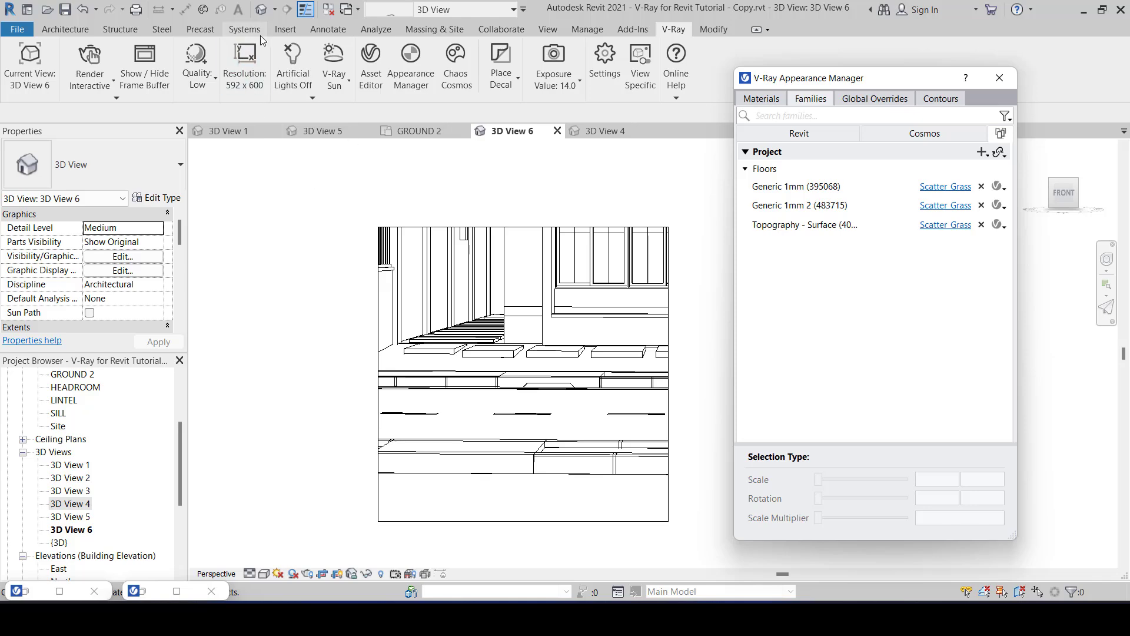
pyautogui.click(263, 13)
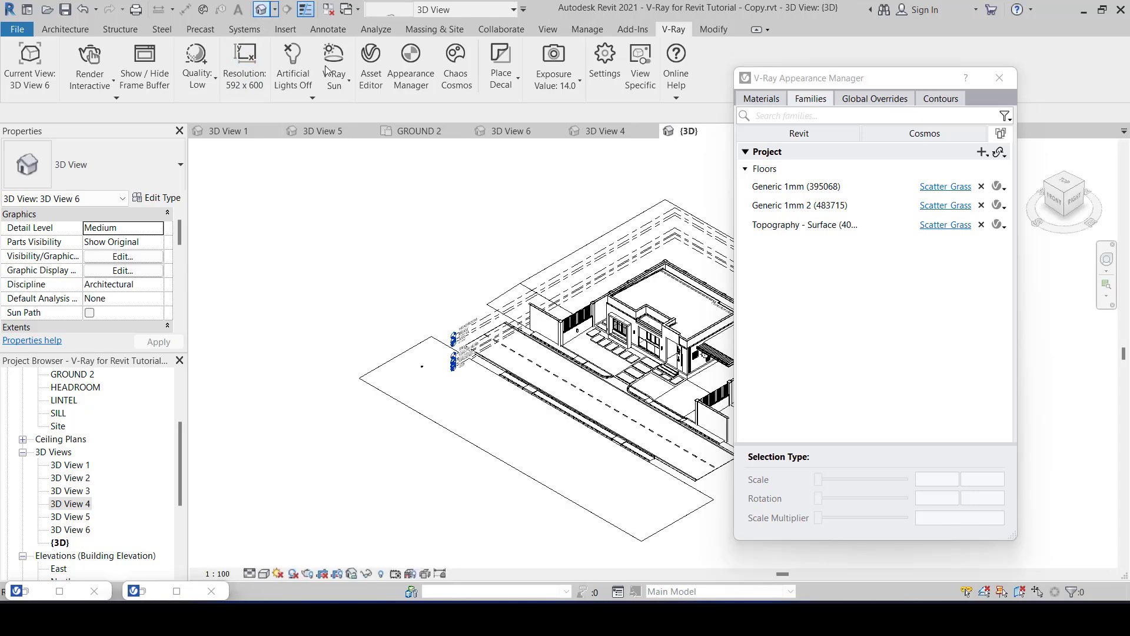
pyautogui.scroll(3, 728, 368)
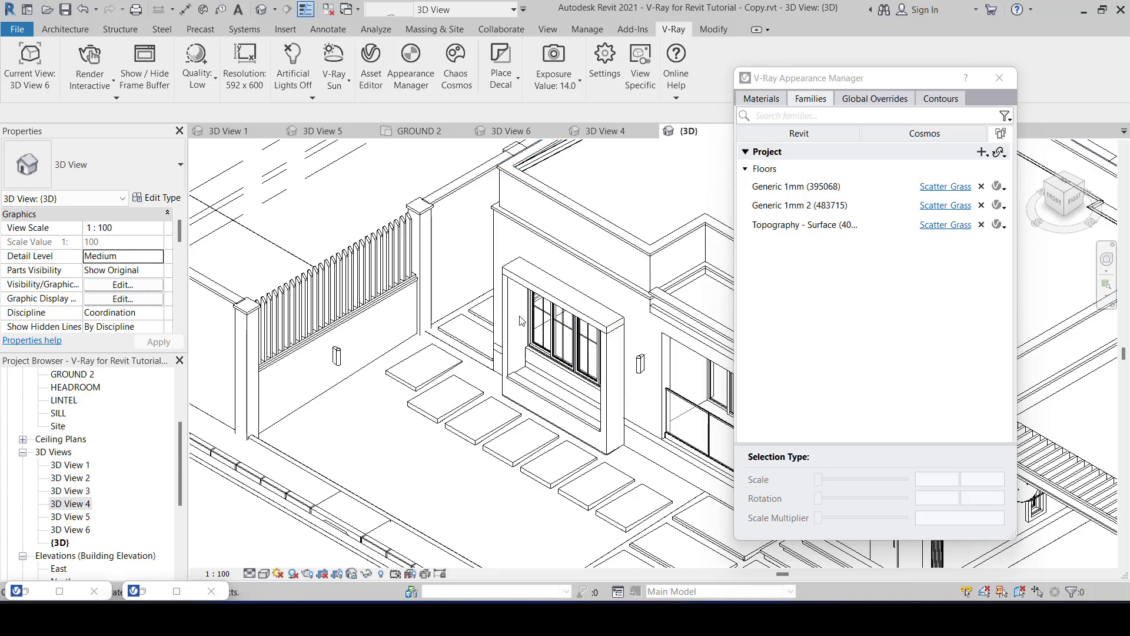
pyautogui.scroll(-4, 511, 279)
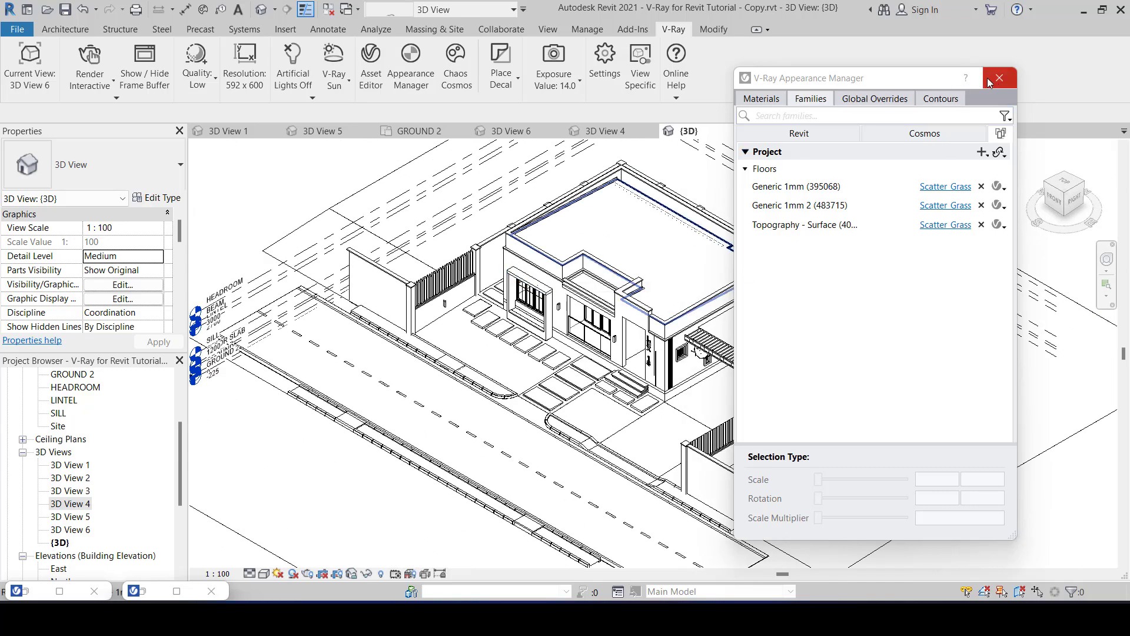
# Close the V-Ray Appearance Manager, turn the 3D view to the opposite front corner and select the Generic 1mm floor under the bin
pyautogui.click(1000, 80)
pyautogui.scroll(3, 724, 391)
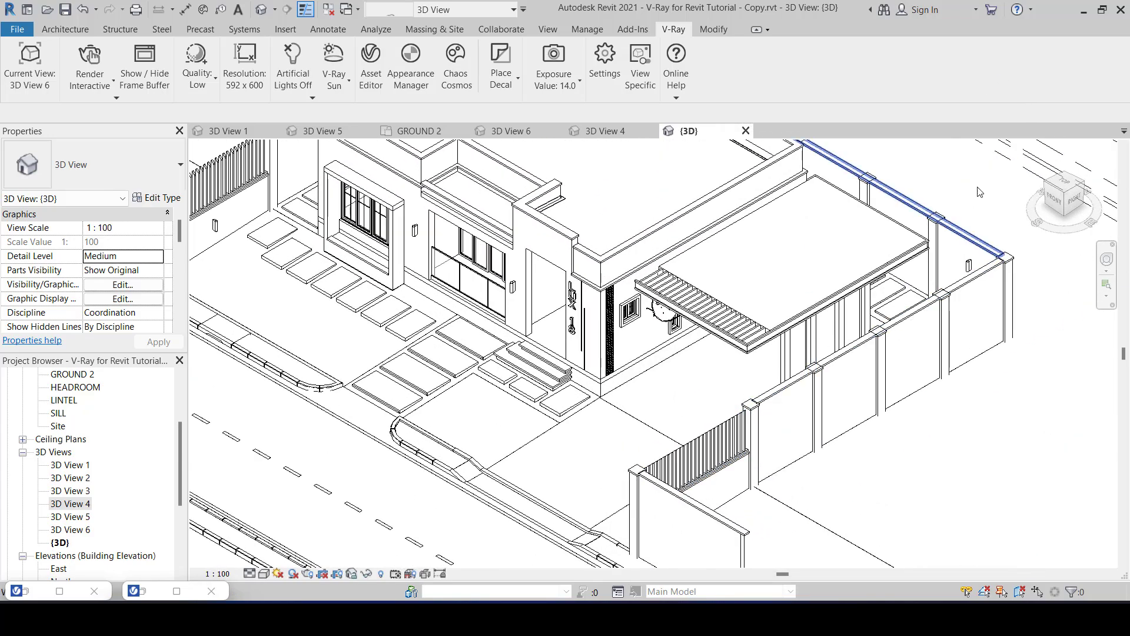
pyautogui.click(1037, 203)
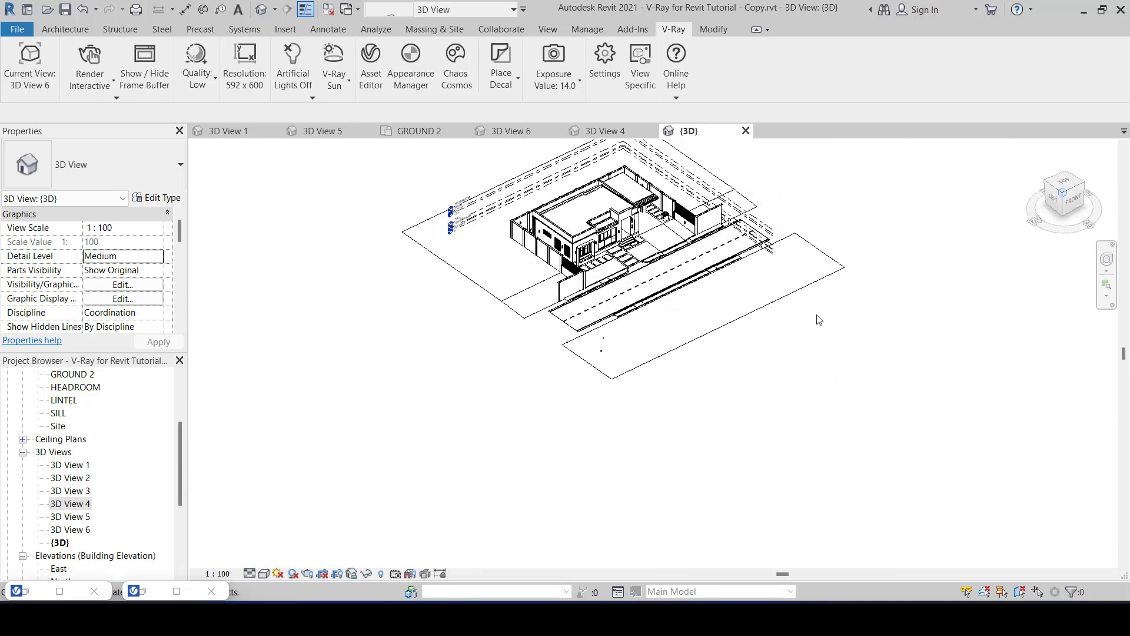
pyautogui.scroll(6, 686, 327)
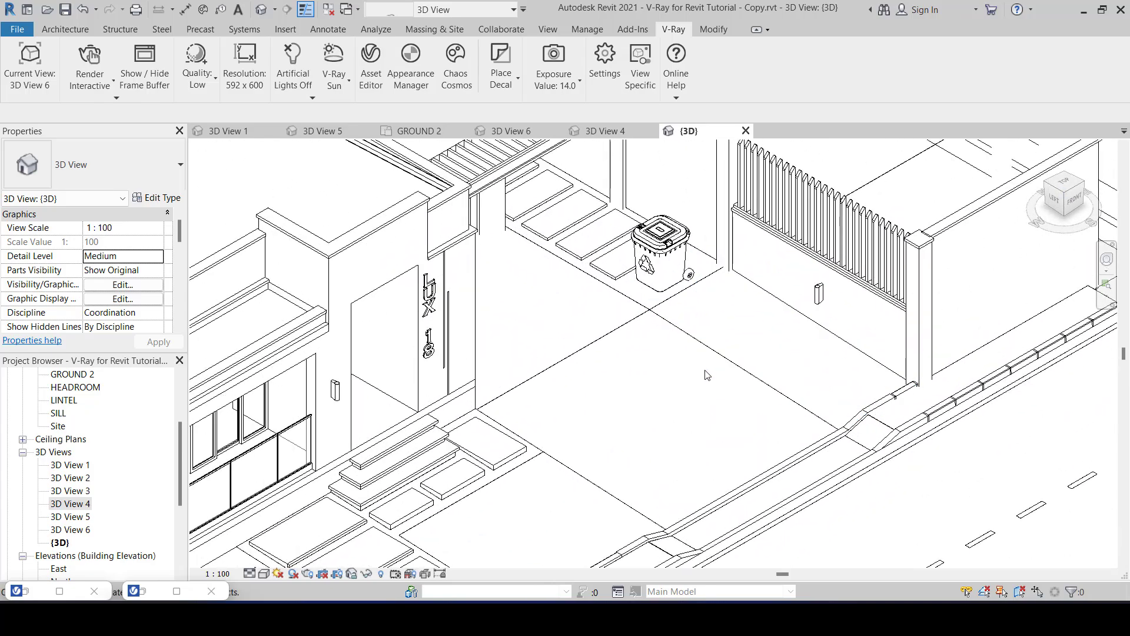
pyautogui.scroll(4, 704, 237)
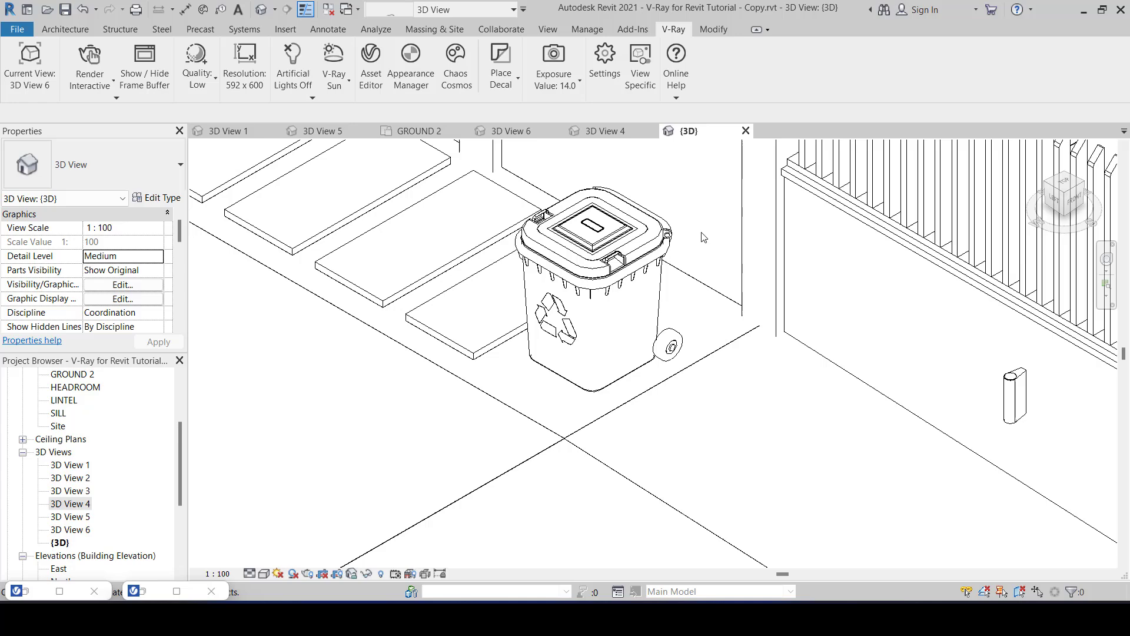
pyautogui.click(702, 288)
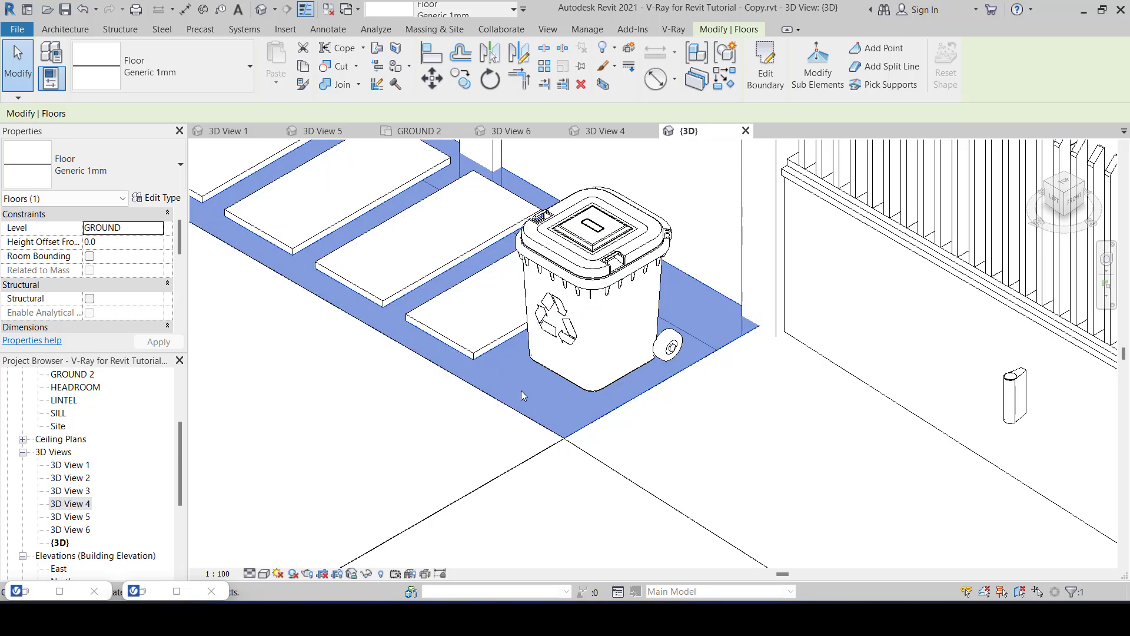
# Open the boundary sketch of the selected floor, examine the cut-outs around the pavers and finish the sketch
pyautogui.moveTo(517, 386); pyautogui.dragTo(504, 359)
pyautogui.scroll(5, 502, 361)
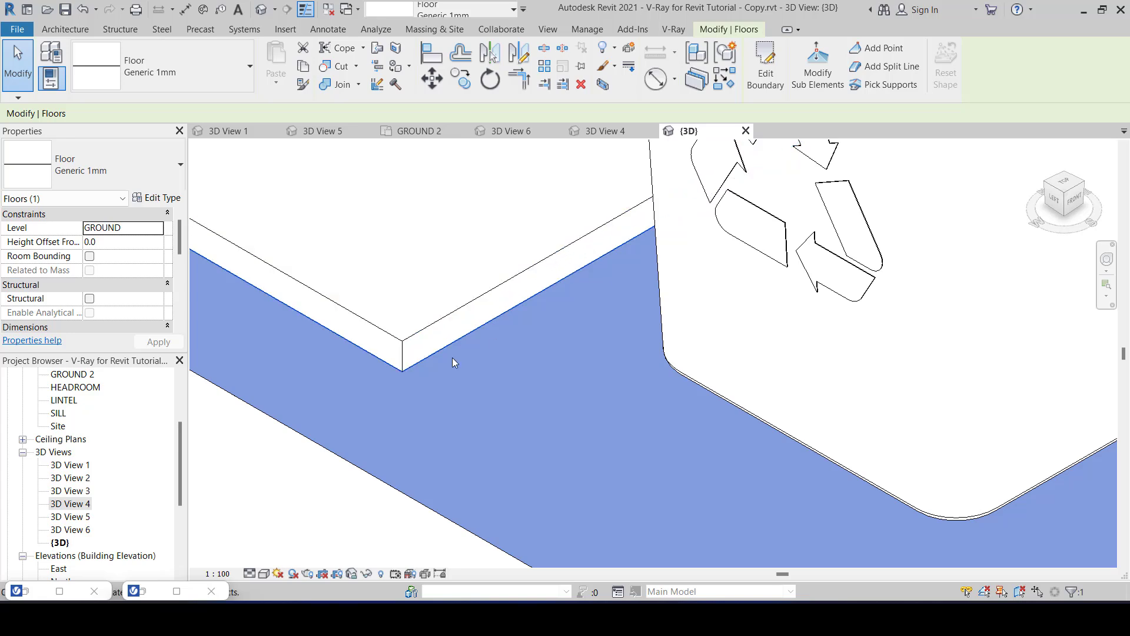
pyautogui.scroll(-5, 521, 394)
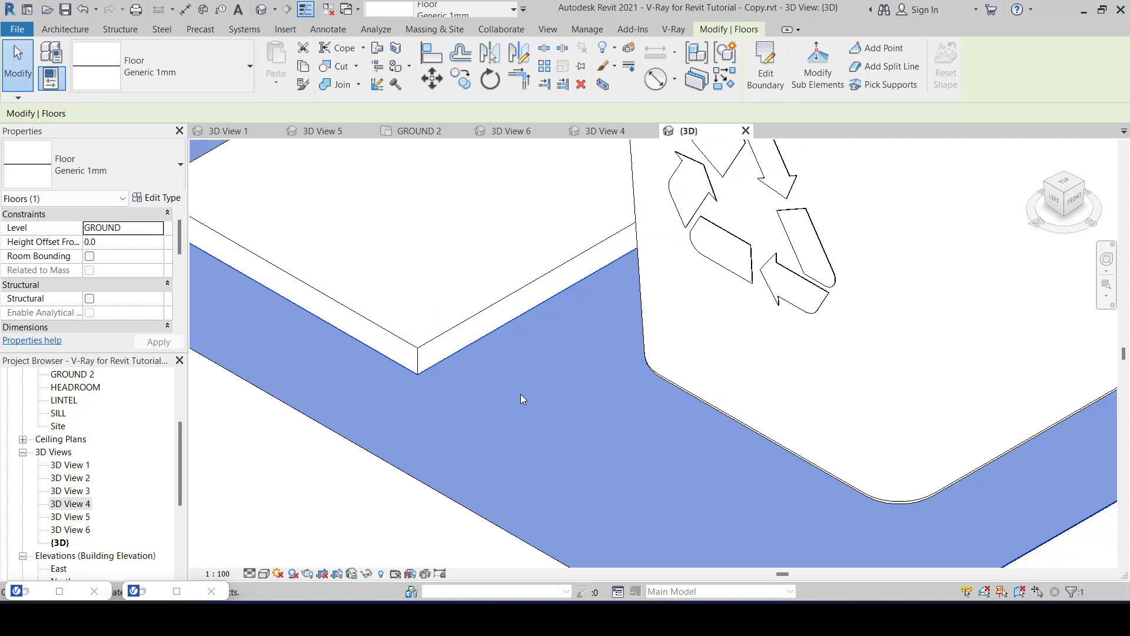
pyautogui.scroll(-3, 520, 394)
pyautogui.moveTo(545, 411); pyautogui.dragTo(542, 419, button='middle')
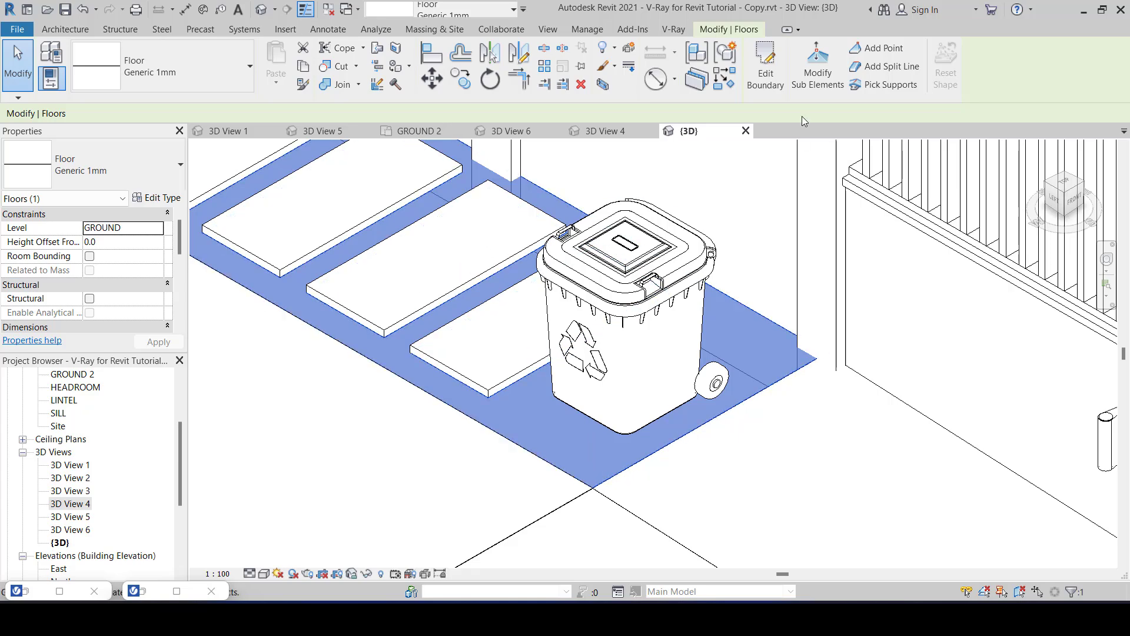
pyautogui.click(768, 70)
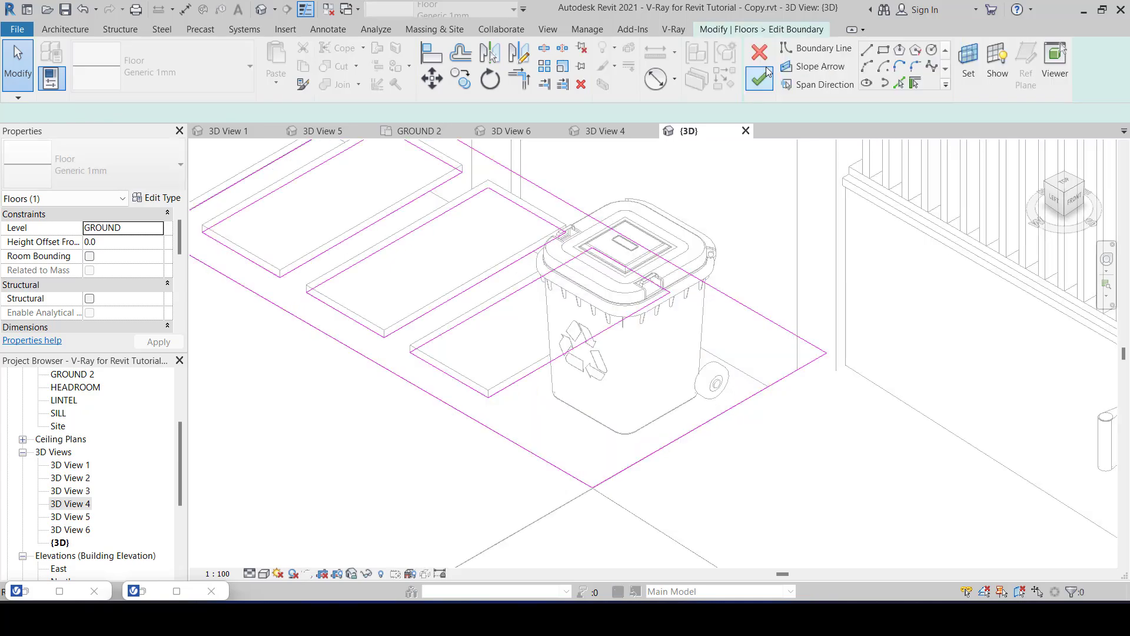
pyautogui.scroll(2, 419, 371)
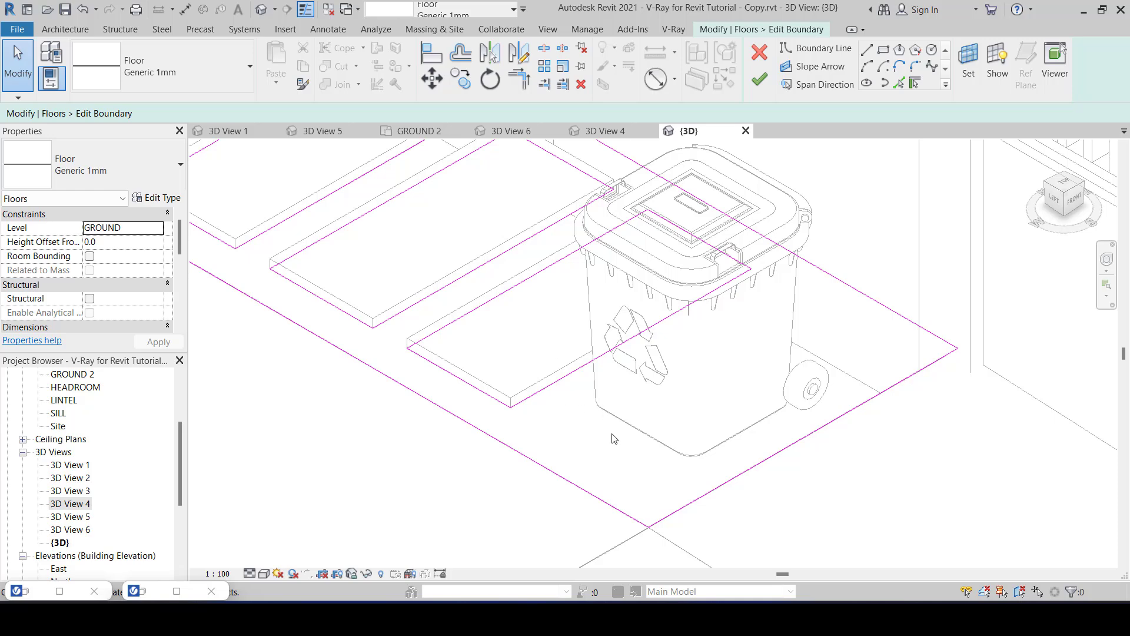
pyautogui.scroll(-3, 605, 429)
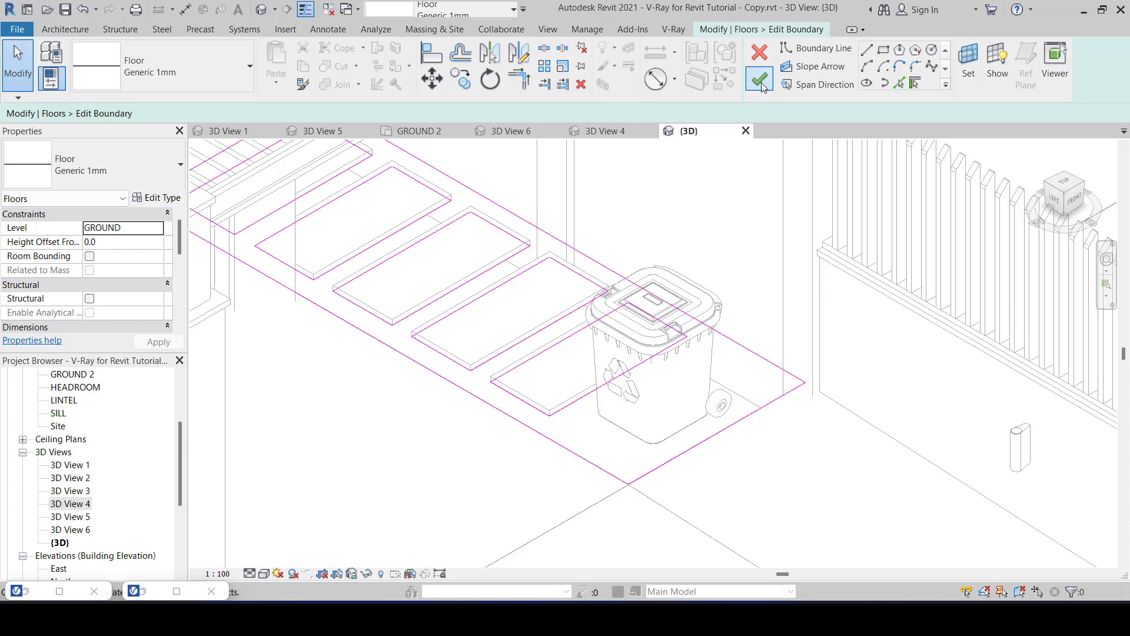
pyautogui.click(760, 79)
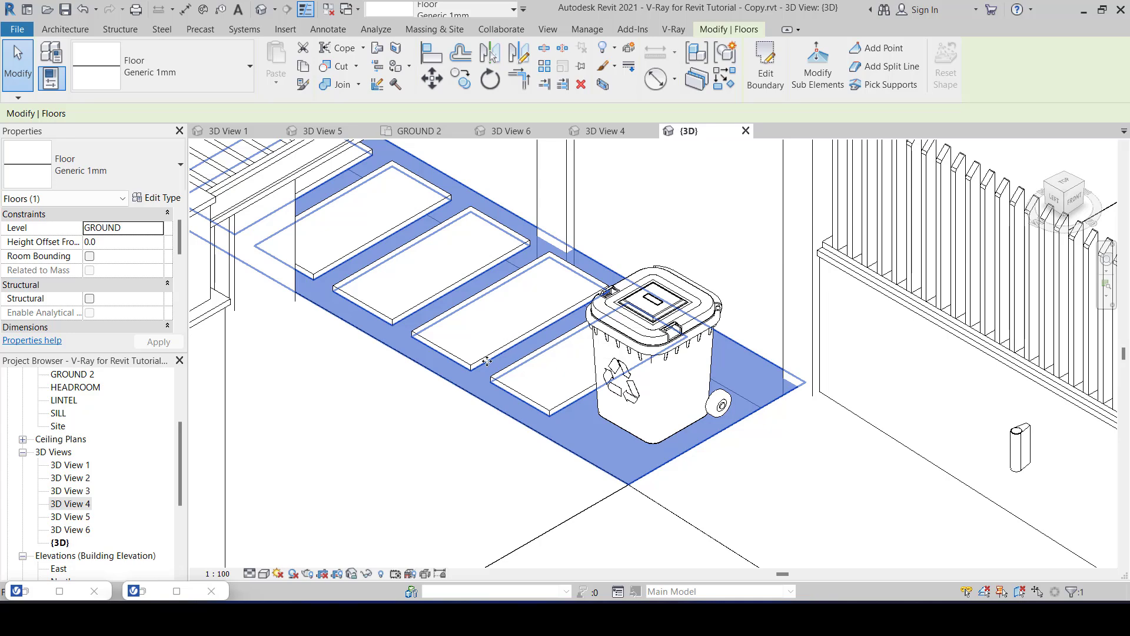
# Temporarily hide the second paver from the bin to expose the opening in the grass floor
pyautogui.scroll(4, 471, 370)
pyautogui.press('Escape')
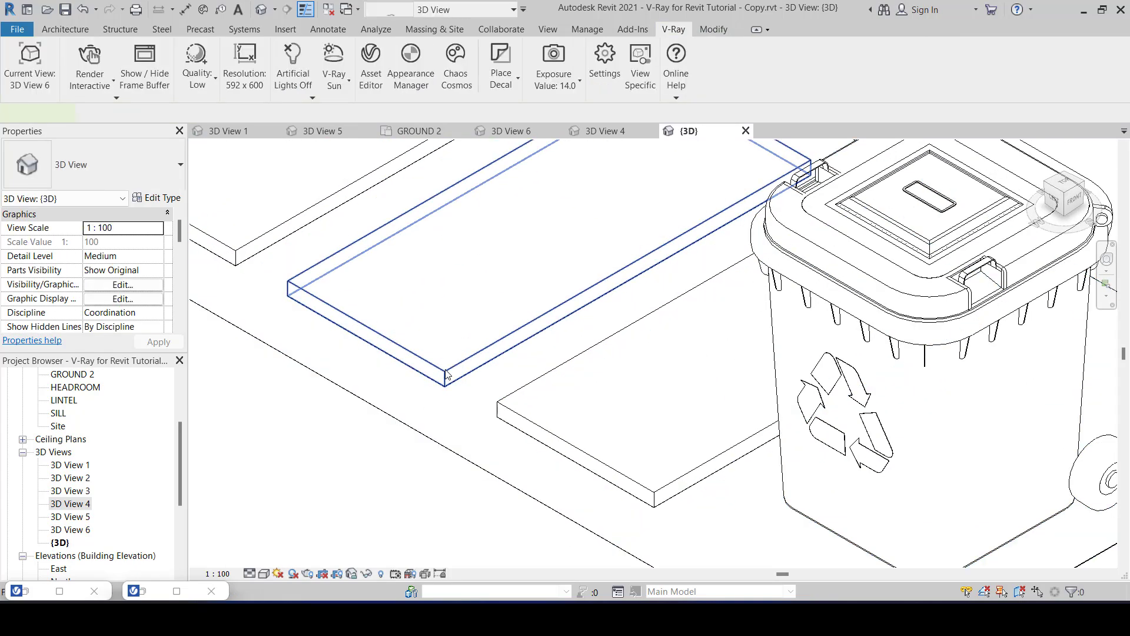
pyautogui.click(445, 375)
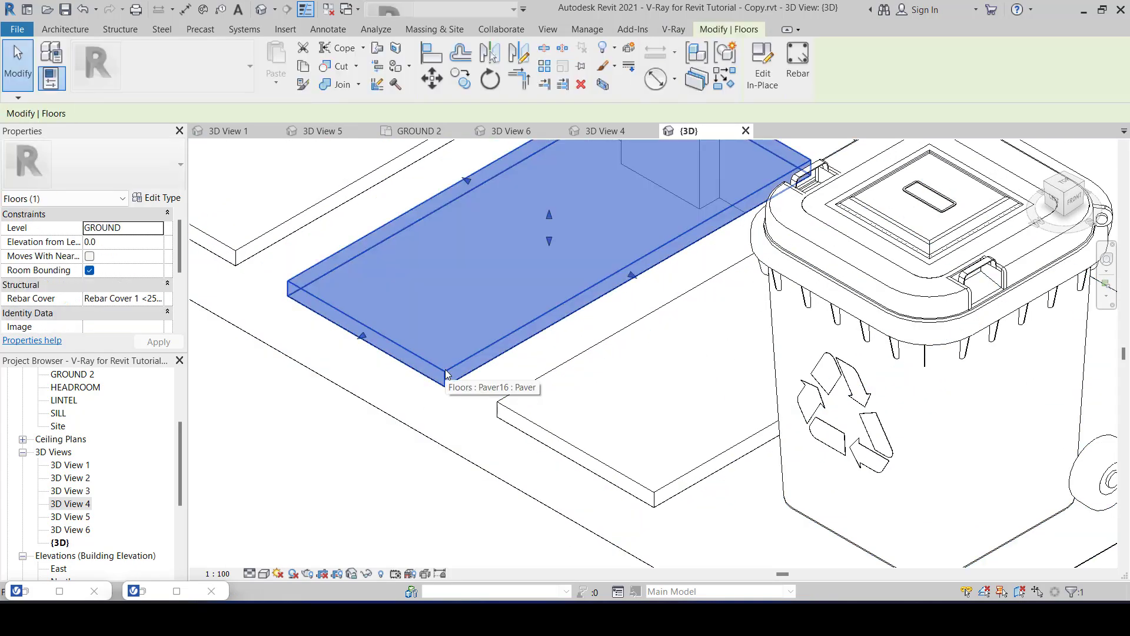
pyautogui.click(367, 573)
pyautogui.click(403, 537)
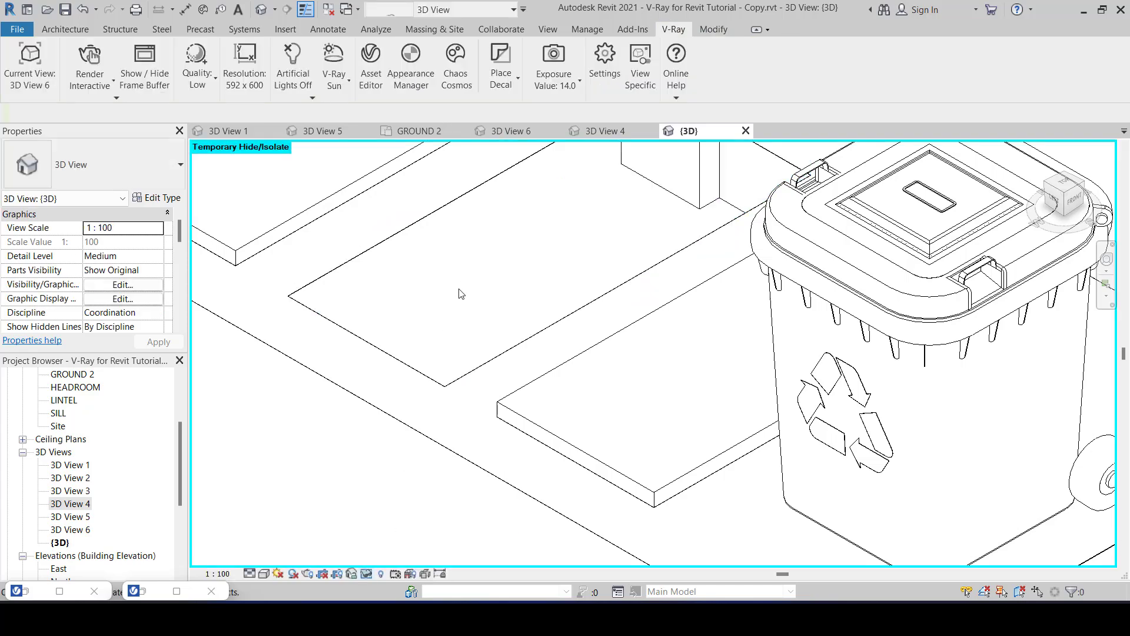
# Try the Realistic visual style on the 3D view, and set it to Consistent Colors
pyautogui.click(264, 578)
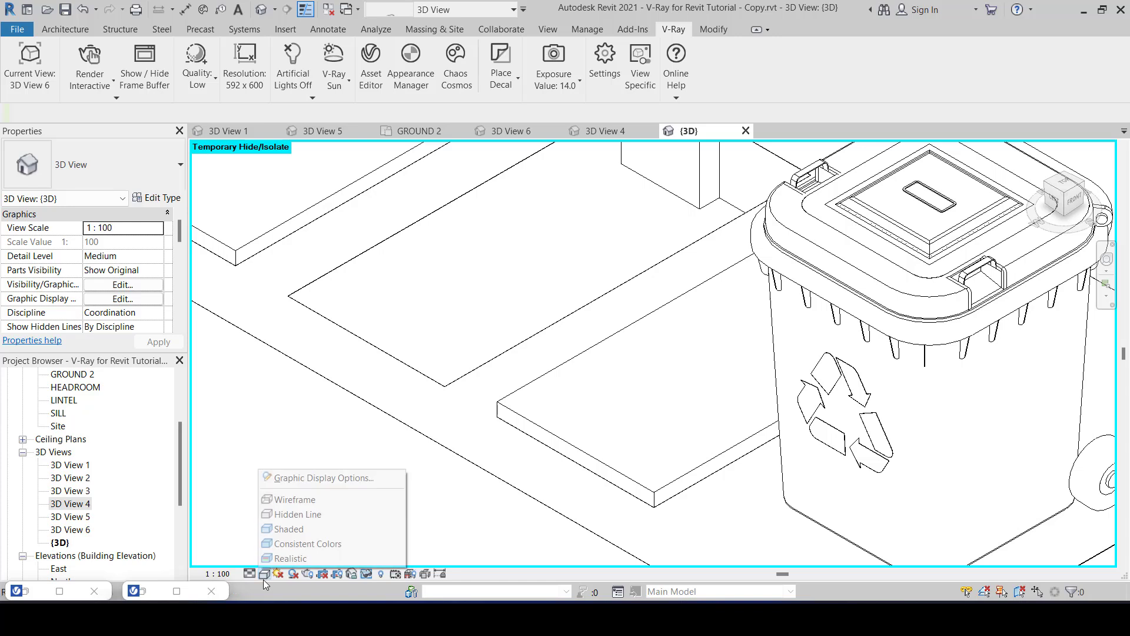
pyautogui.click(278, 559)
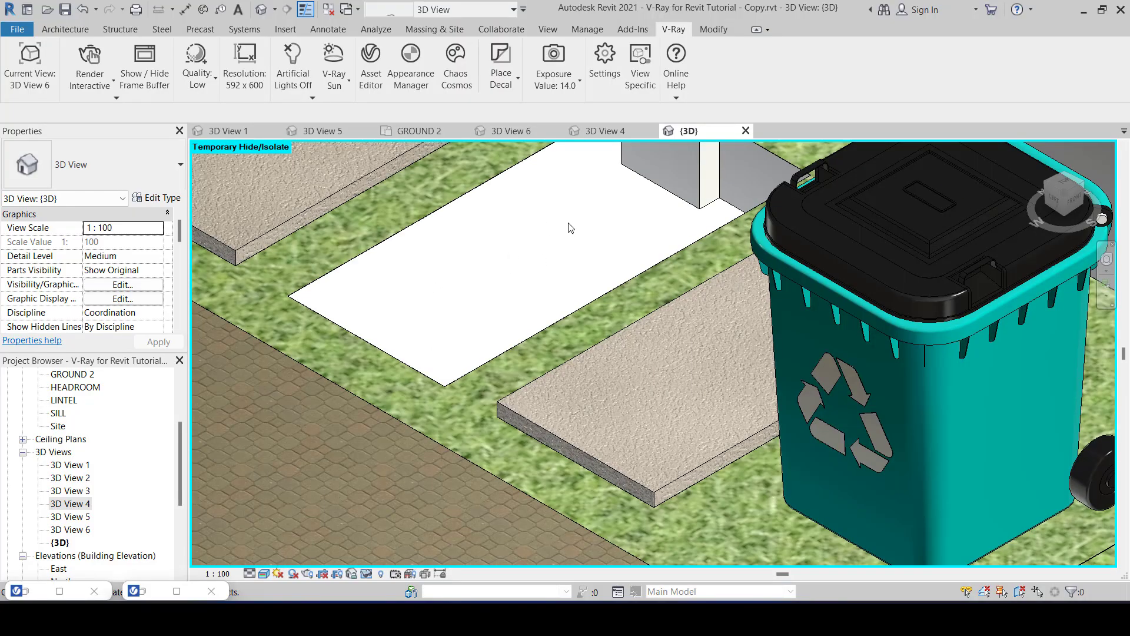
pyautogui.click(263, 573)
pyautogui.click(286, 543)
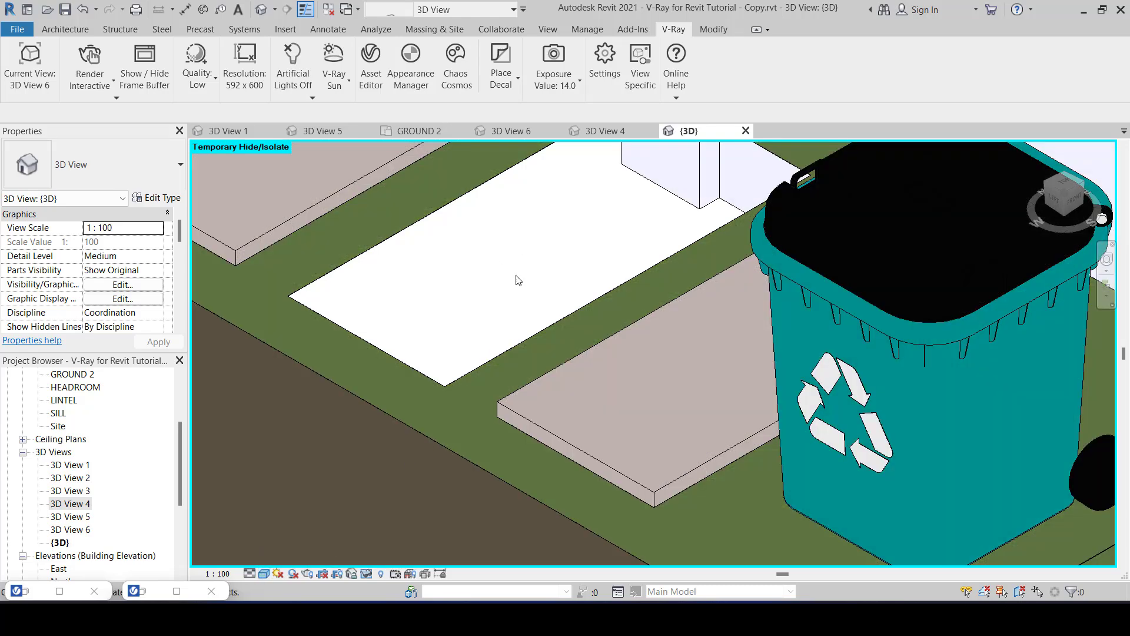
# Reset the temporary hide of the paver beside the bin
pyautogui.scroll(-4, 492, 326)
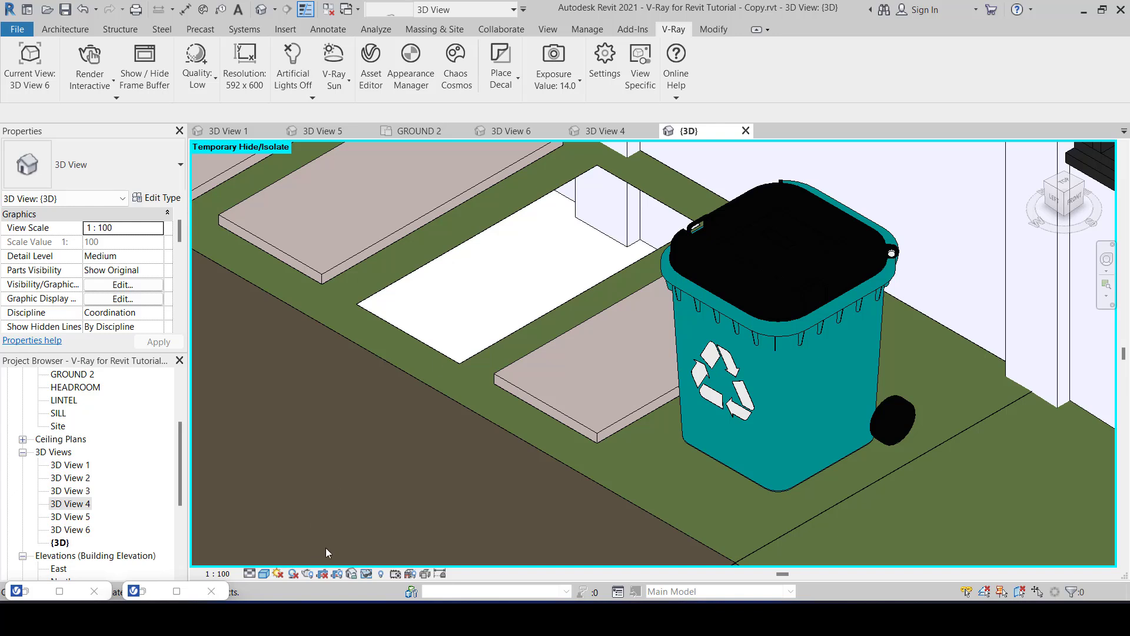
pyautogui.click(366, 574)
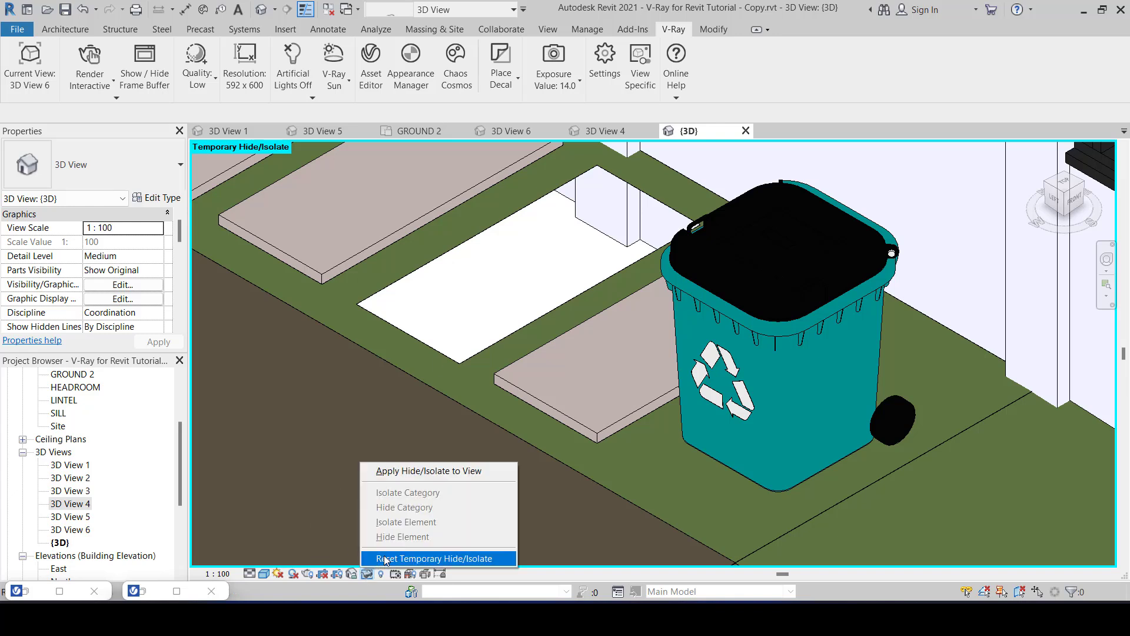
pyautogui.click(390, 558)
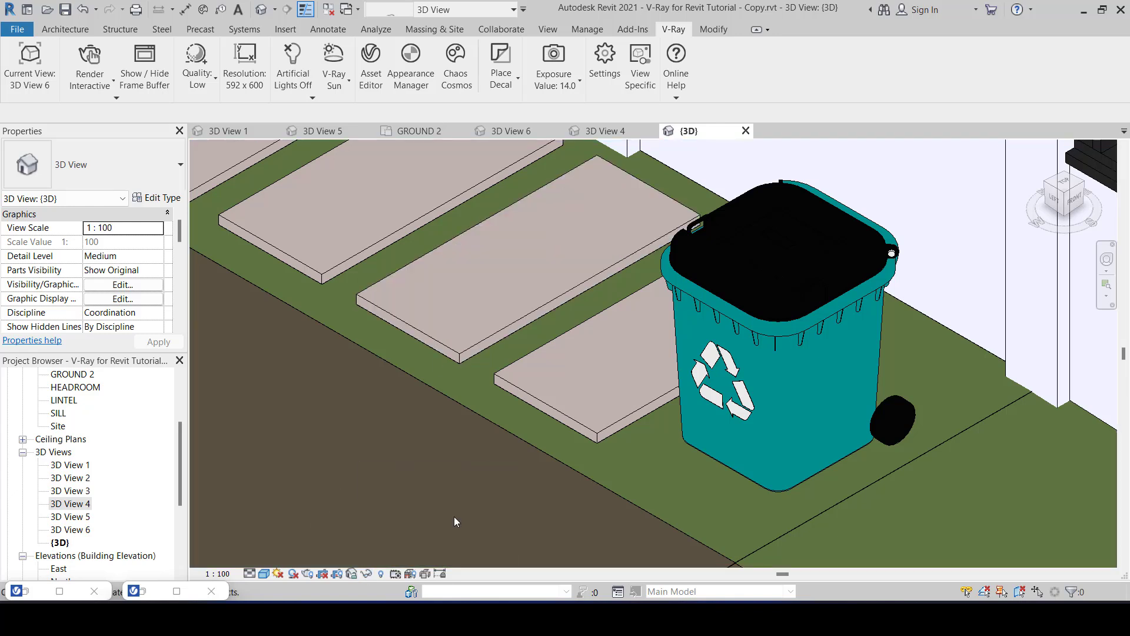
# Examine the whole house, its front lawns, paver paths and road in the 3D view
pyautogui.scroll(-2, 474, 478)
pyautogui.scroll(-3, 477, 478)
pyautogui.scroll(-1, 454, 460)
pyautogui.moveTo(440, 447); pyautogui.dragTo(683, 287, button='middle')
pyautogui.scroll(-2, 654, 342)
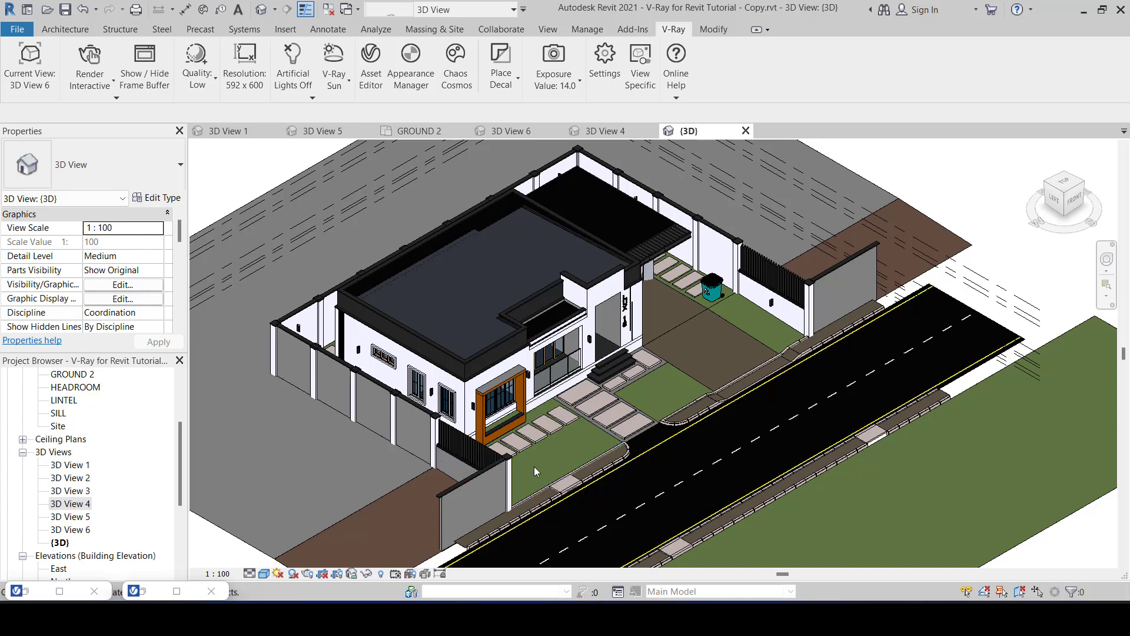
pyautogui.scroll(3, 533, 463)
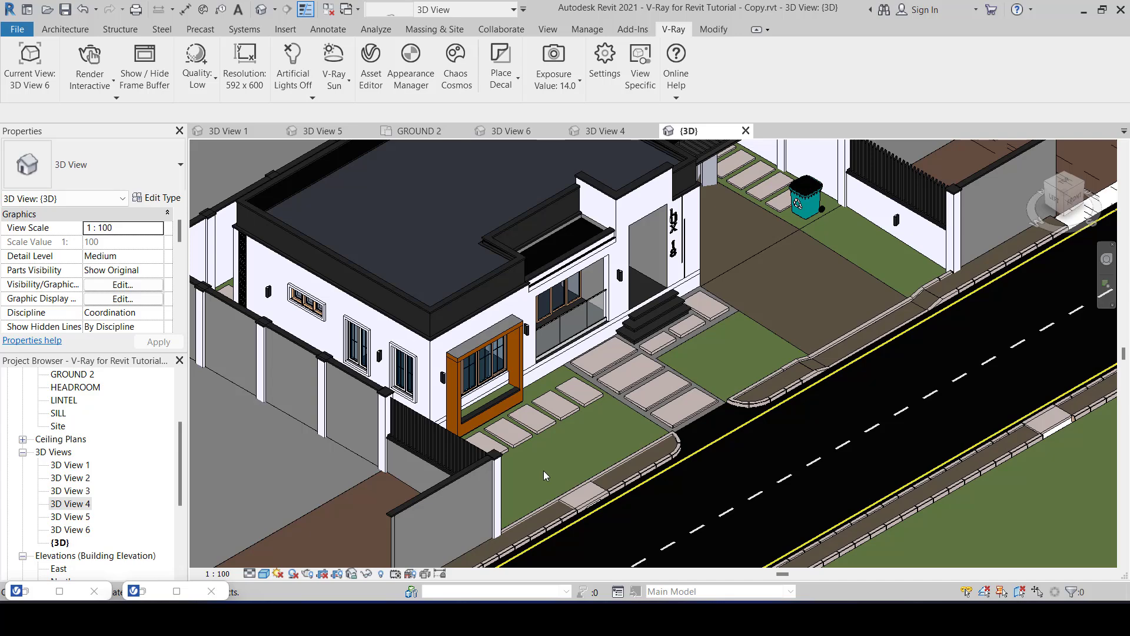
pyautogui.scroll(3, 545, 538)
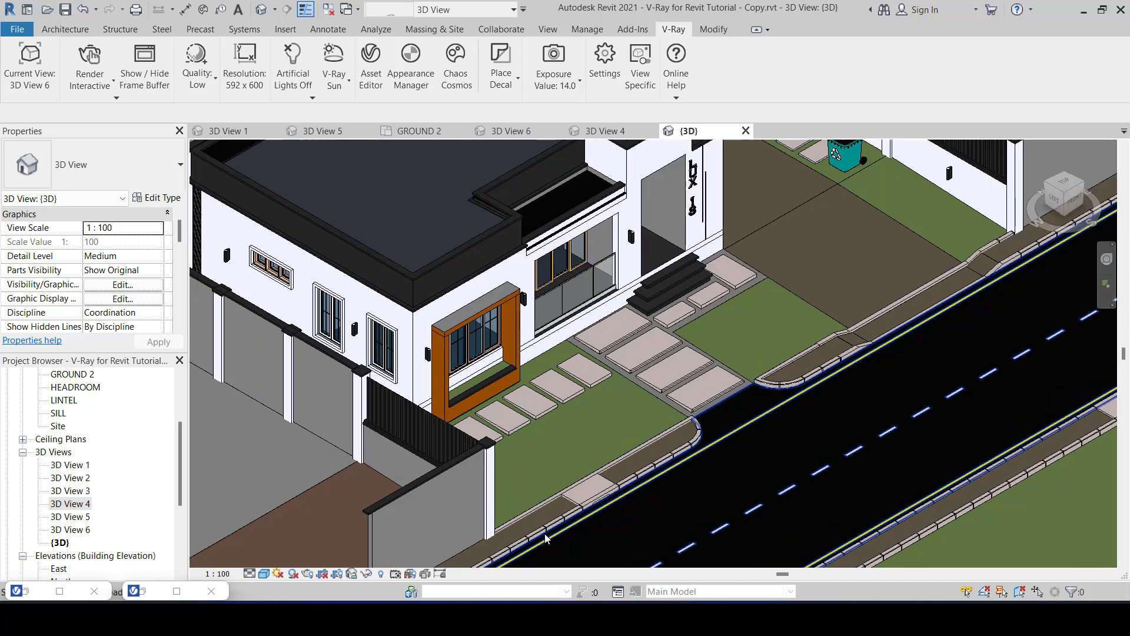
pyautogui.scroll(-3, 546, 537)
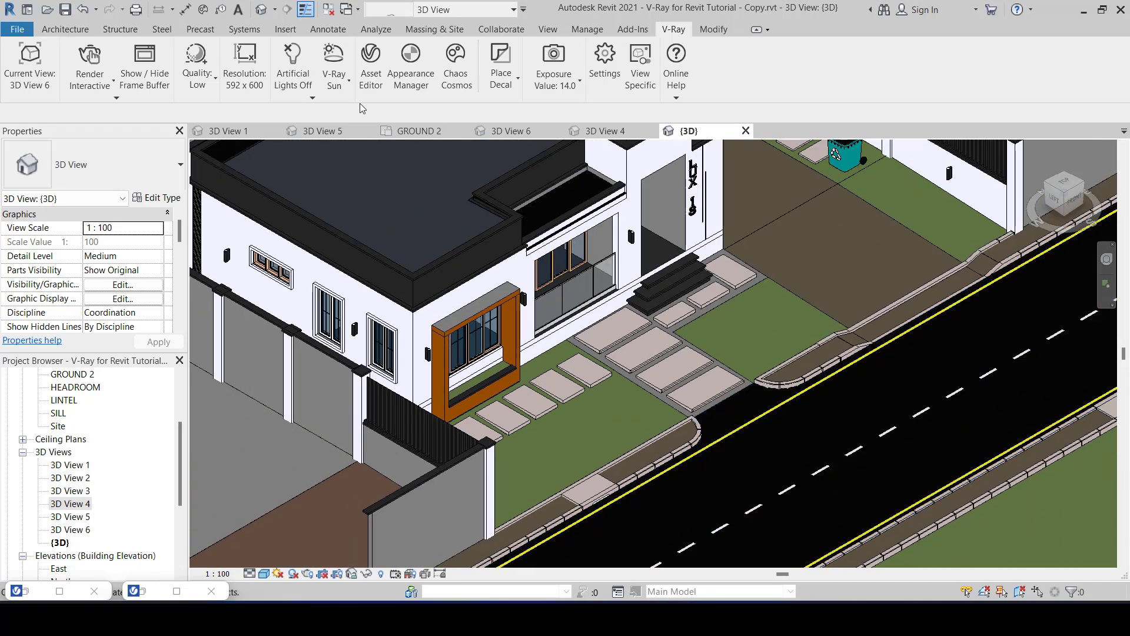
# Open the V-Ray Appearance Manager beside the model and switch to 3D View 1 of the house front
pyautogui.click(415, 57)
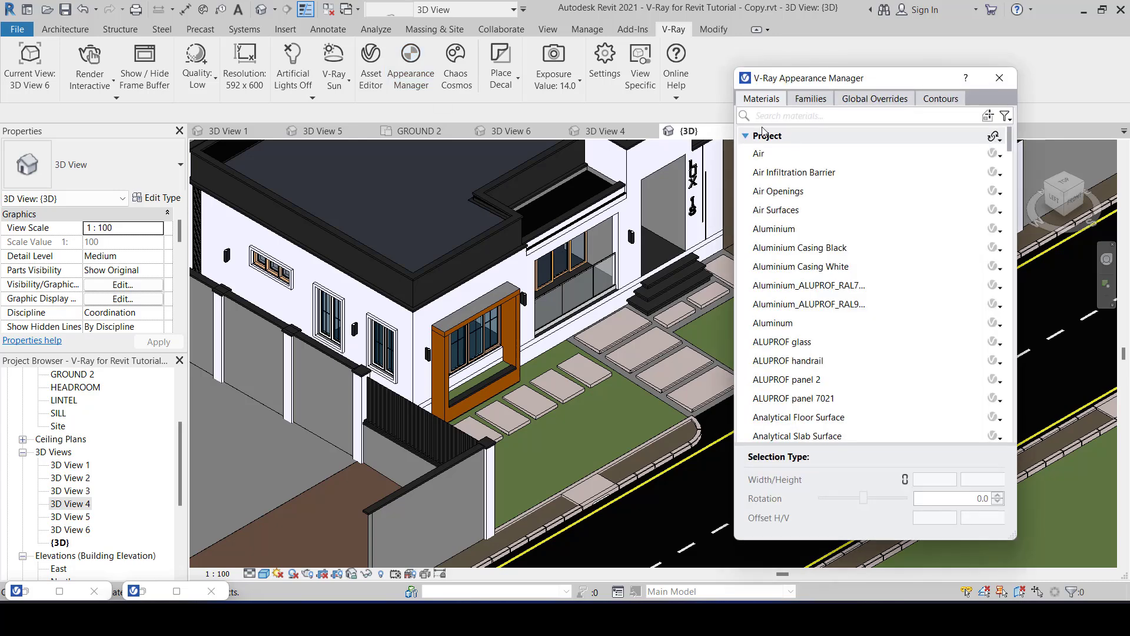
pyautogui.moveTo(802, 82); pyautogui.dragTo(867, 75)
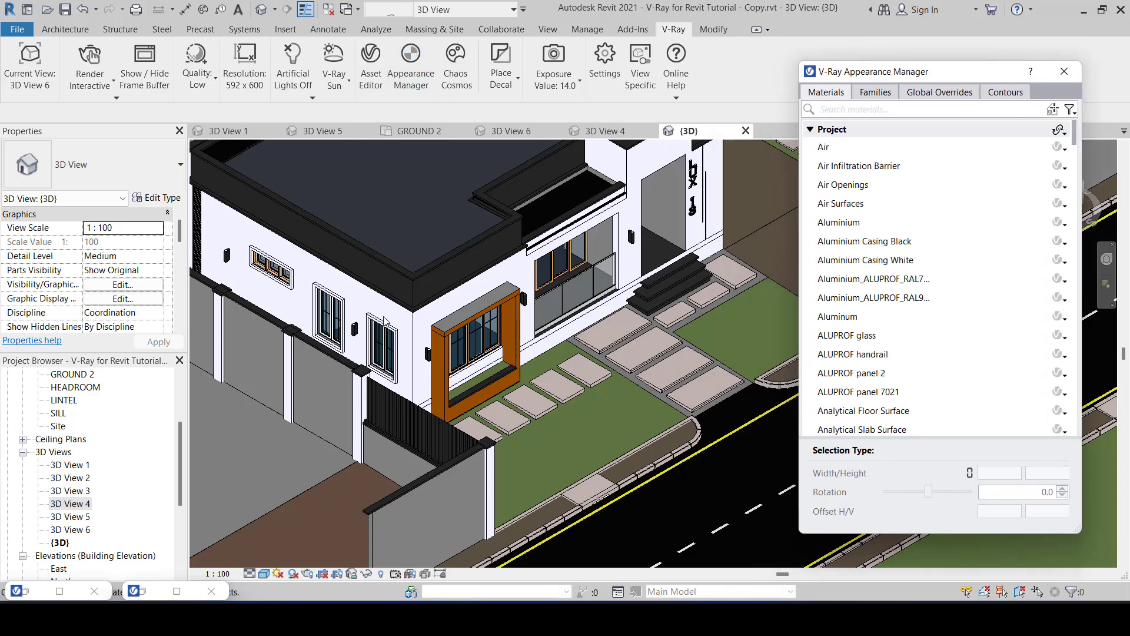
pyautogui.scroll(2, 384, 321)
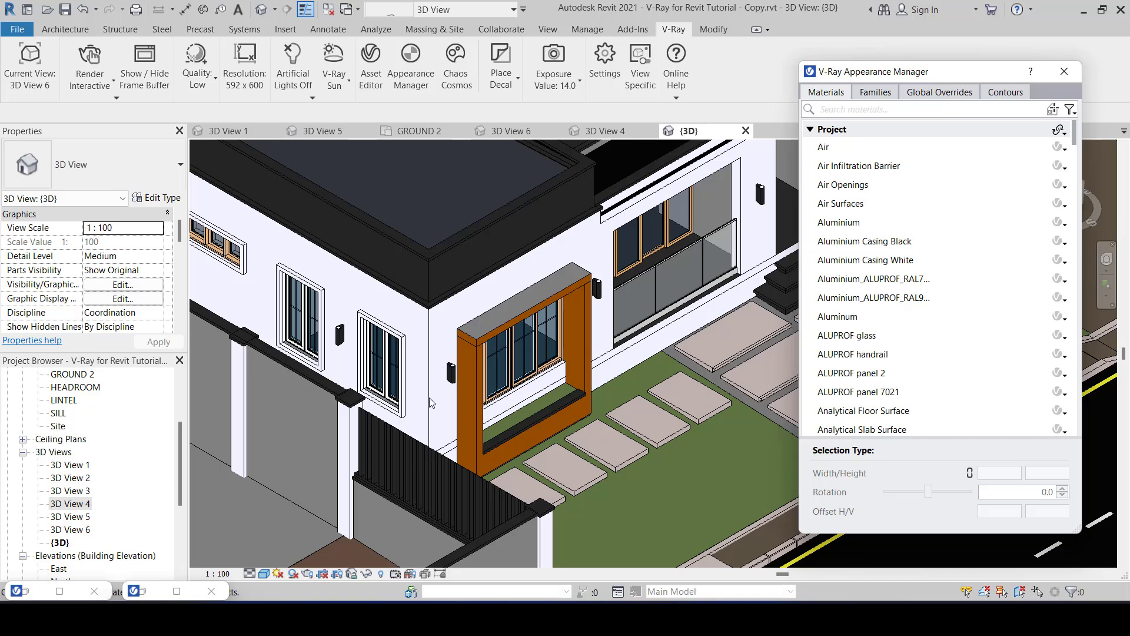
pyautogui.click(225, 134)
pyautogui.scroll(2, 529, 403)
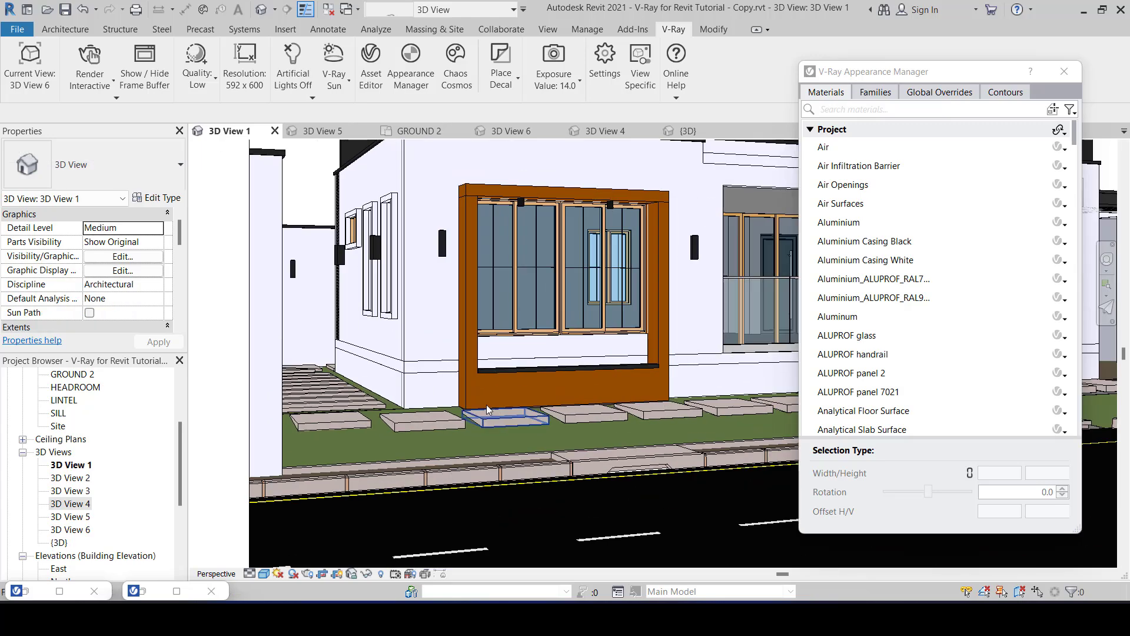
pyautogui.scroll(-2, 487, 405)
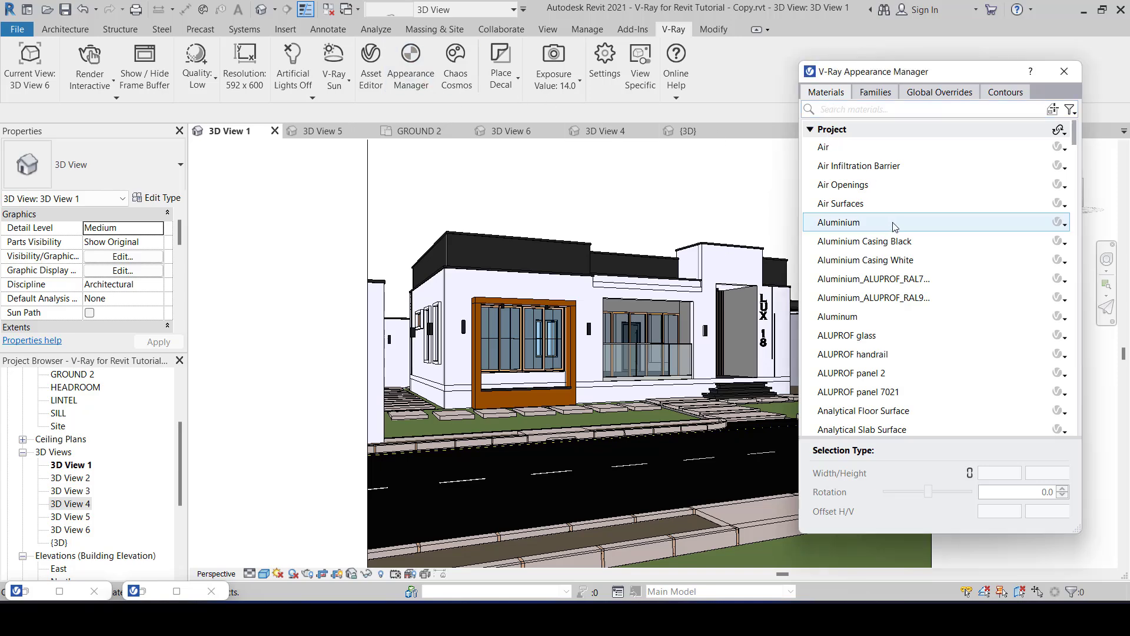
# Look through the project's material list in the Appearance Manager for materials with and without V-Ray assignments
pyautogui.scroll(-12, 865, 247)
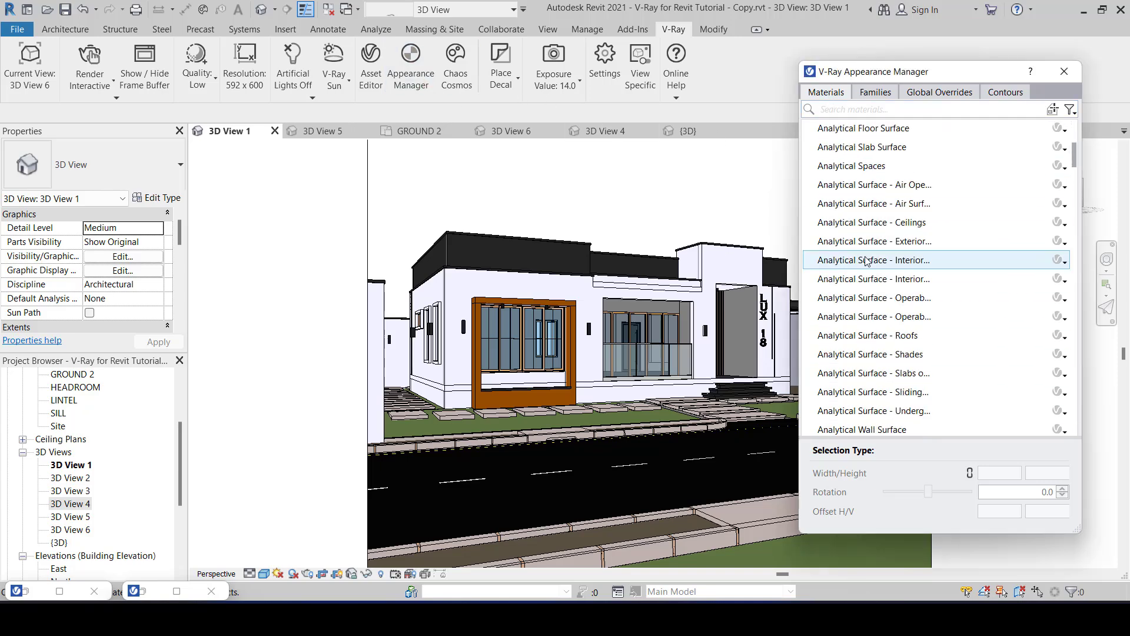
pyautogui.scroll(-8, 865, 260)
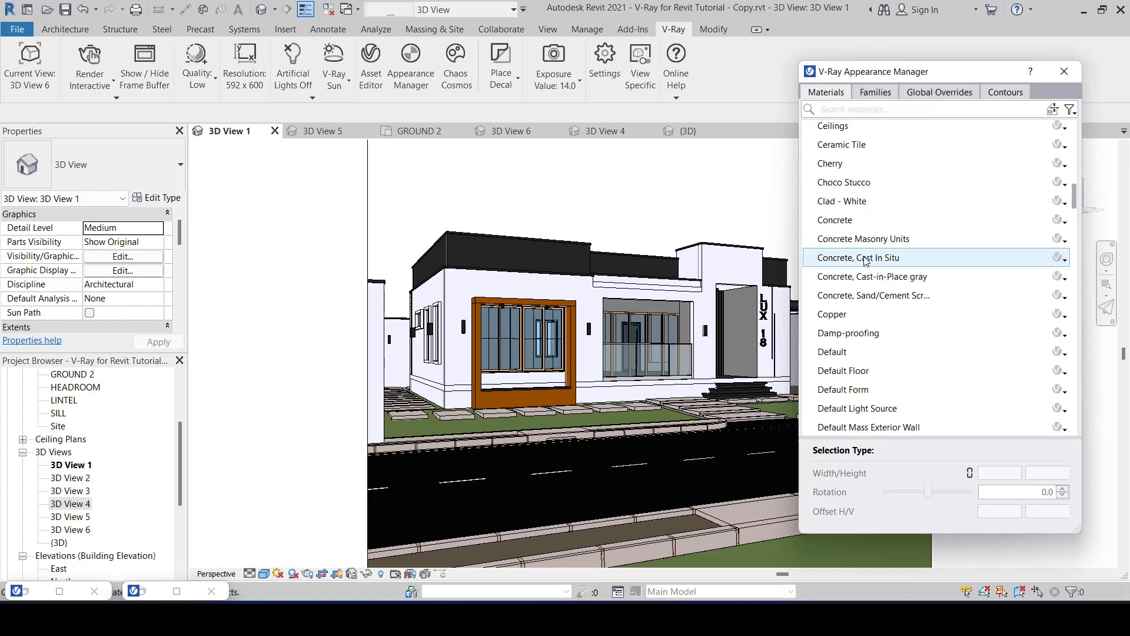
pyautogui.scroll(-5, 865, 261)
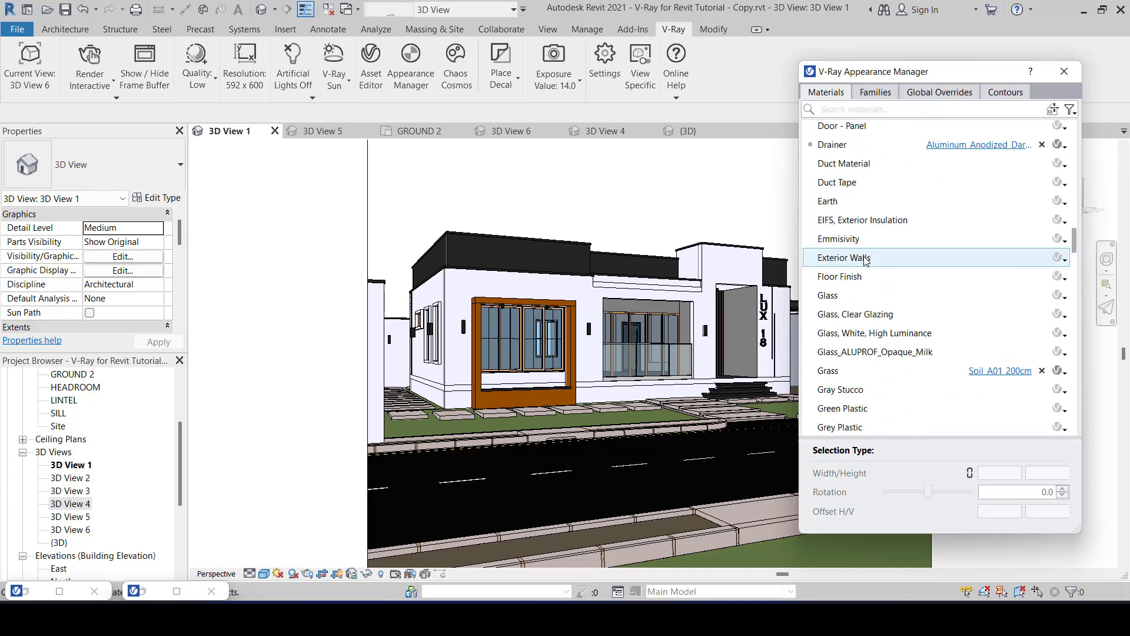
pyautogui.scroll(-8, 865, 260)
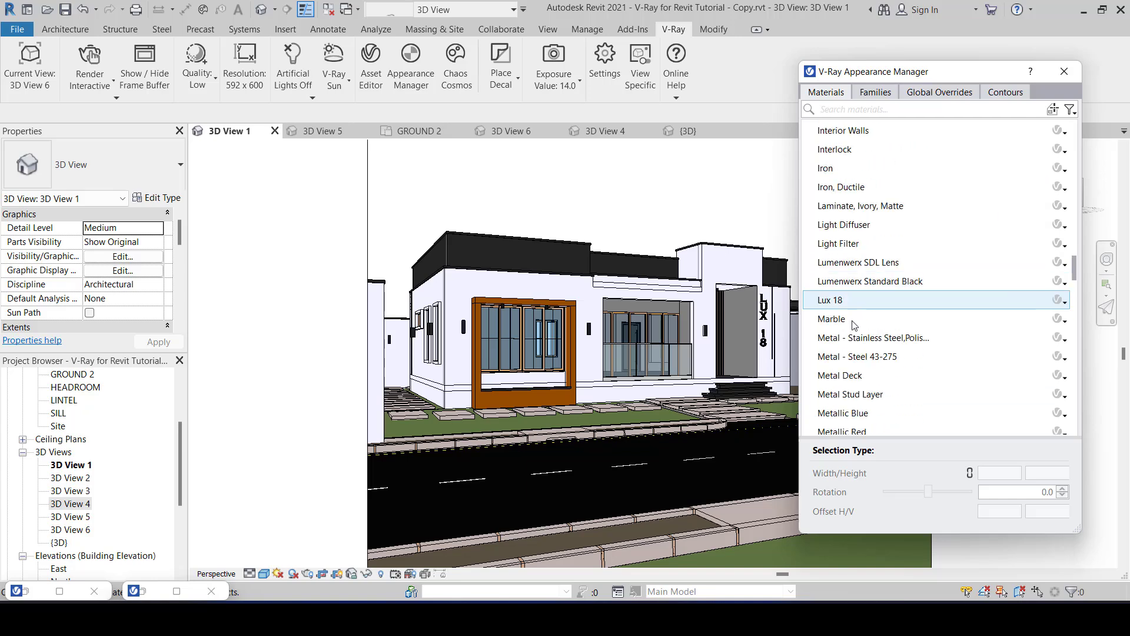
pyautogui.scroll(14, 857, 360)
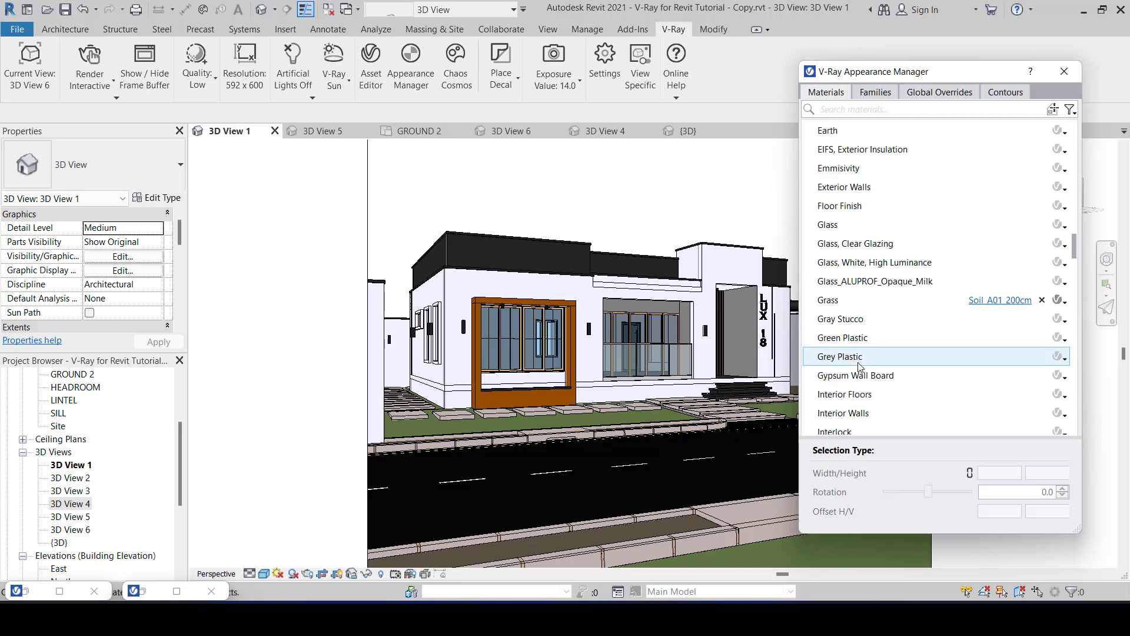
pyautogui.scroll(20, 859, 366)
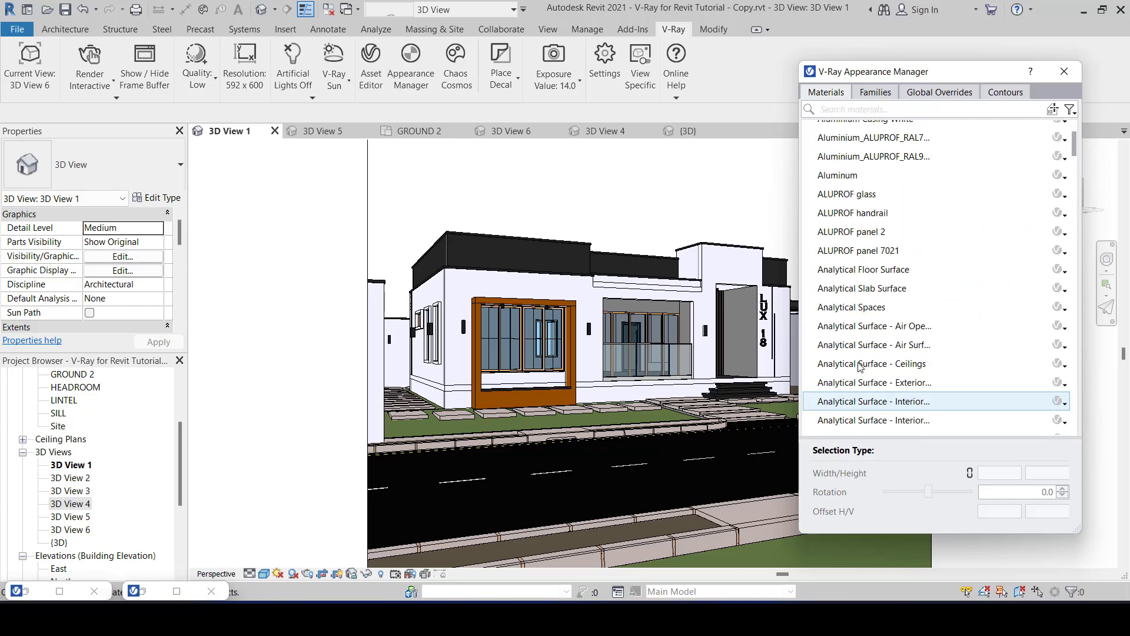
# Review the V-Ray materials and geometries available in the scene in the Asset Editor, then minimize it
pyautogui.click(380, 65)
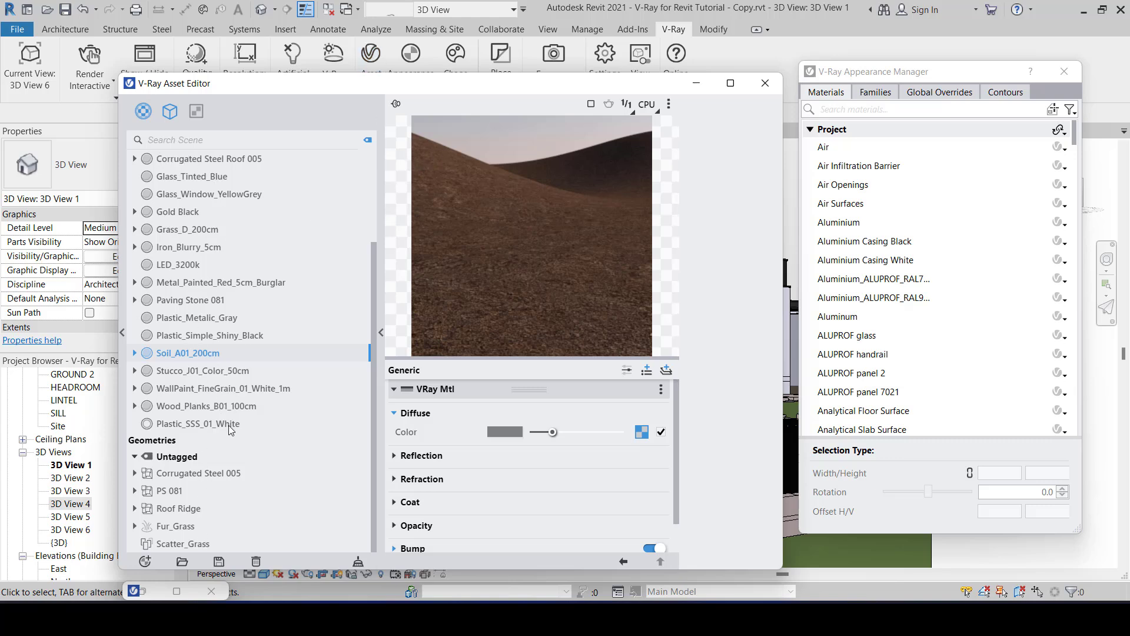
pyautogui.scroll(3, 225, 210)
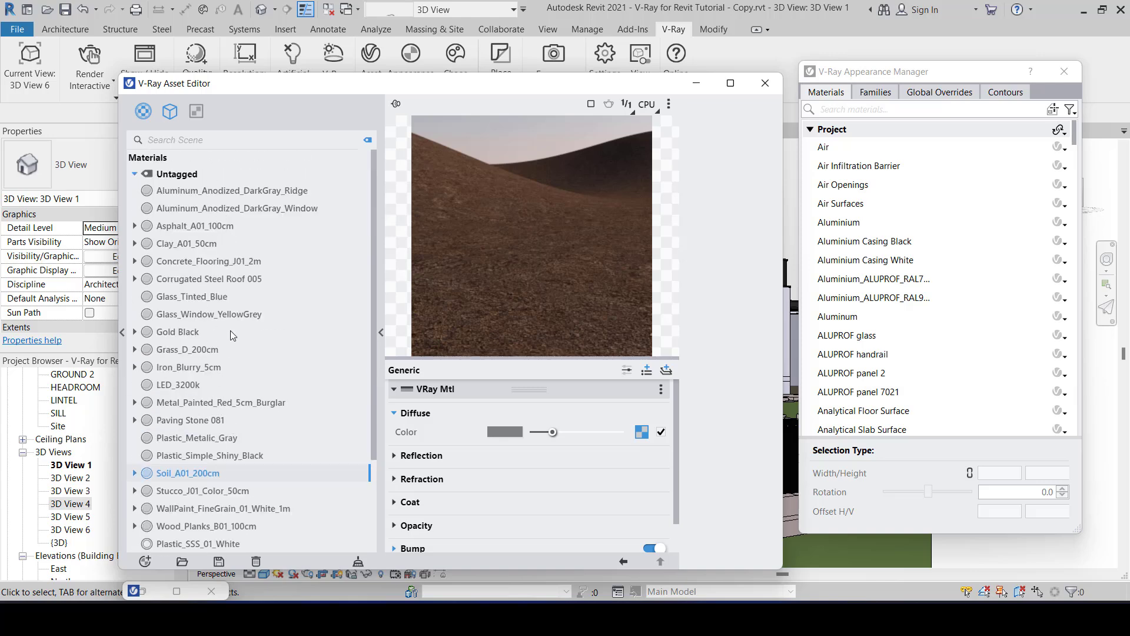
pyautogui.scroll(-3, 224, 251)
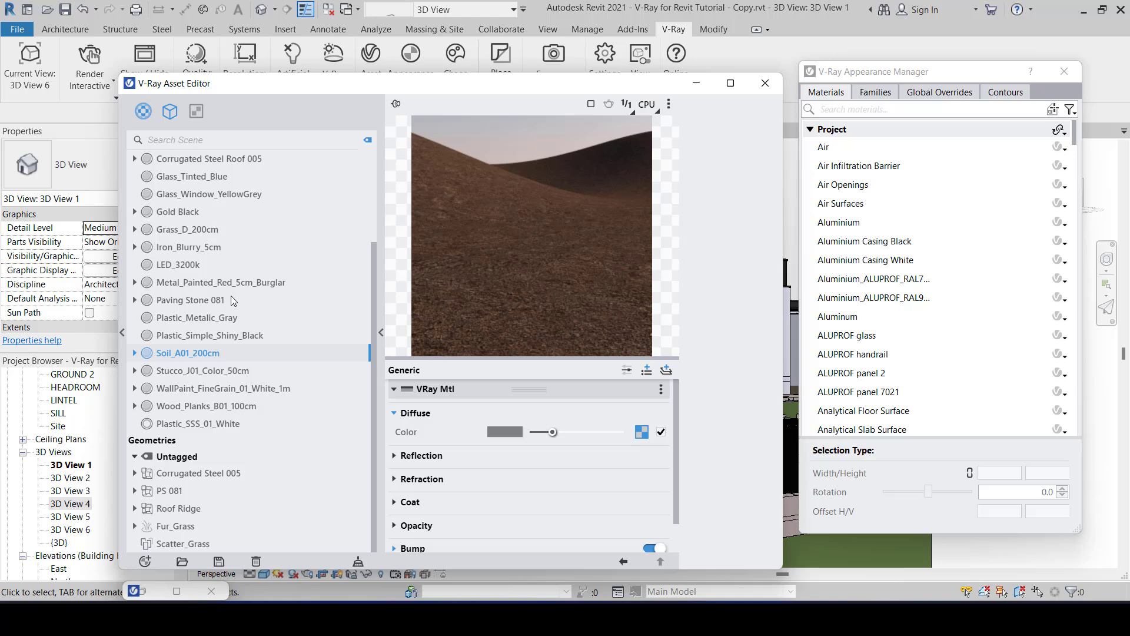
pyautogui.scroll(3, 270, 363)
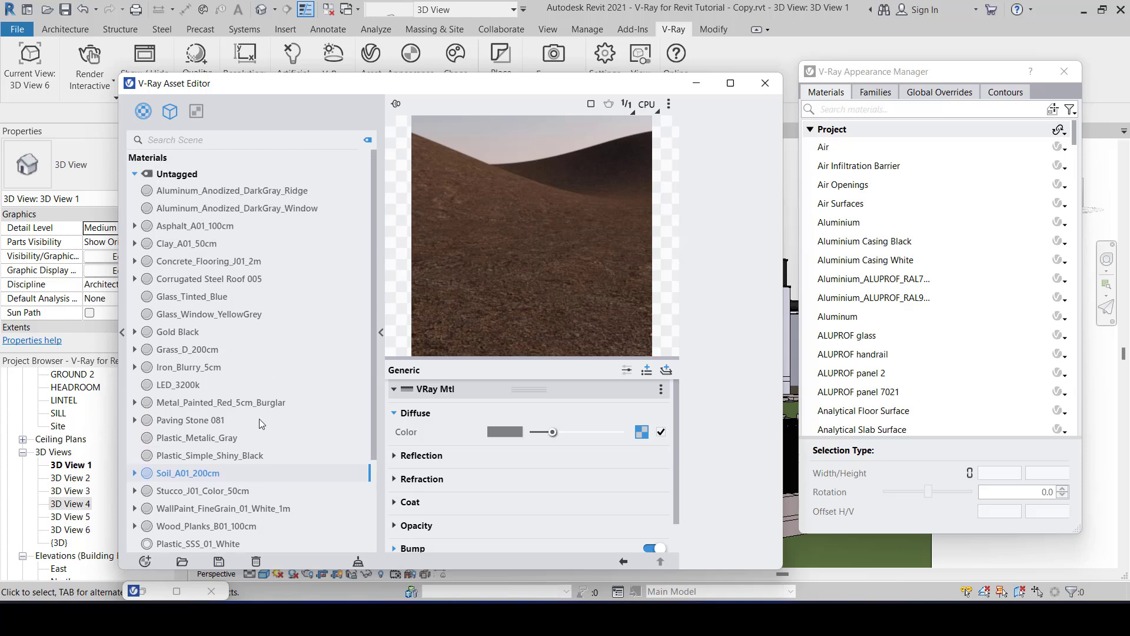
pyautogui.scroll(-3, 263, 302)
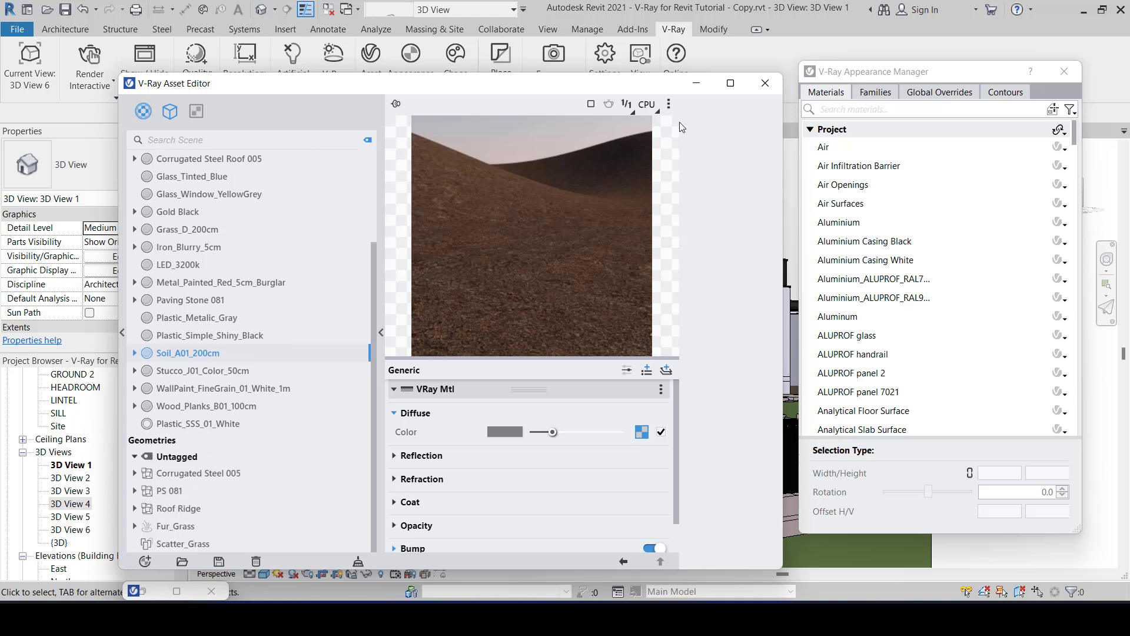
pyautogui.click(696, 84)
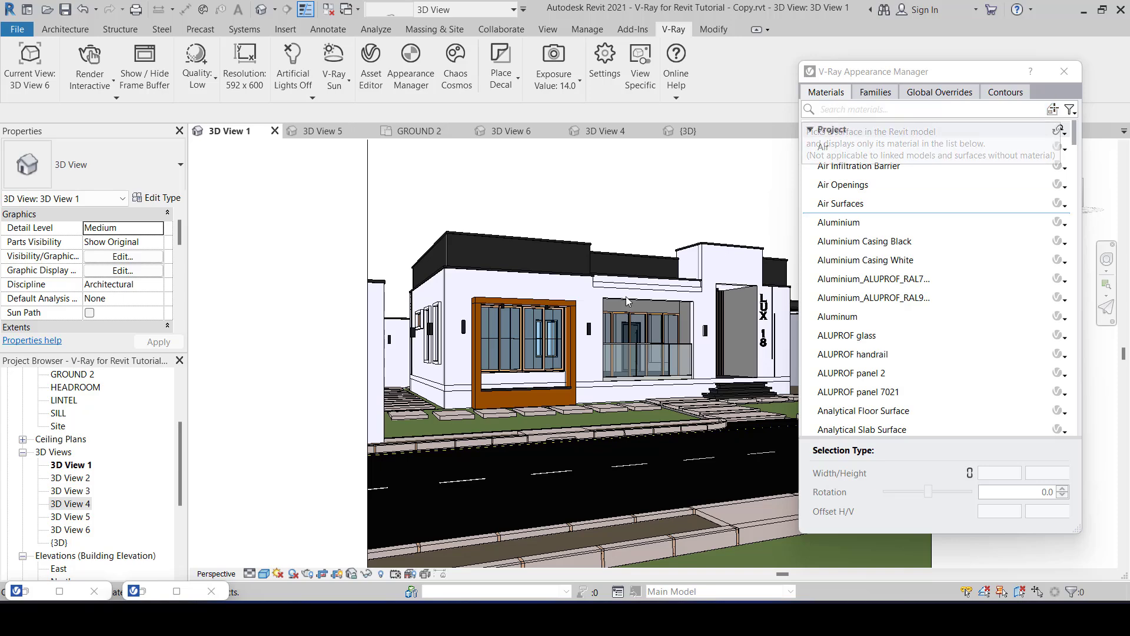
# Filter the project materials in the Appearance Manager by "wall white" to find the house's exterior wall material
pyautogui.scroll(3, 455, 315)
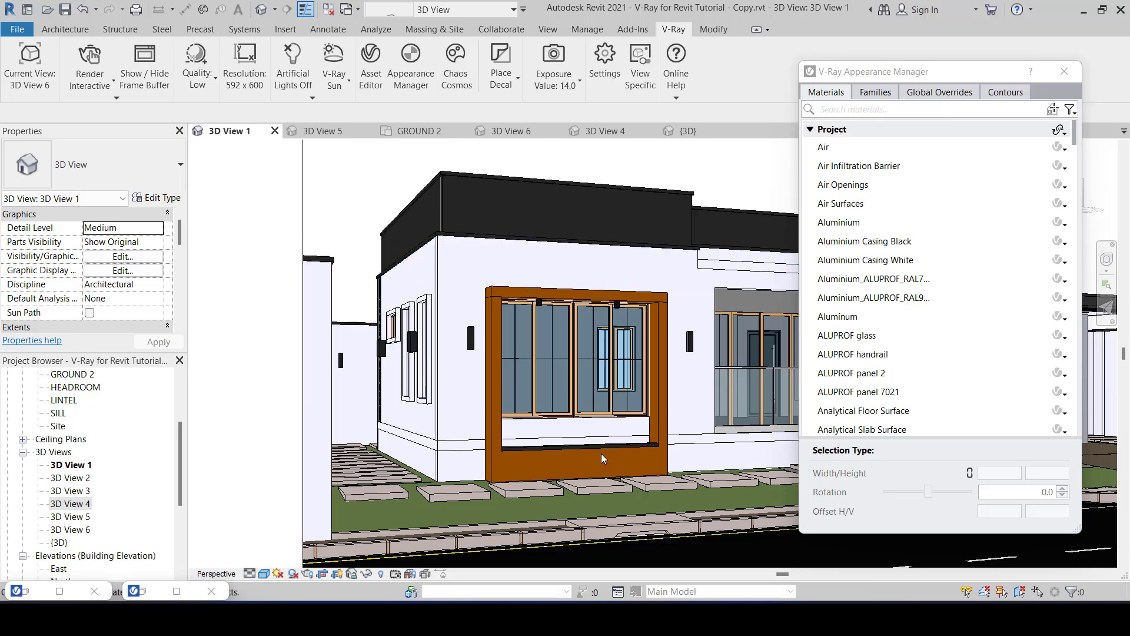
pyautogui.scroll(-2, 600, 386)
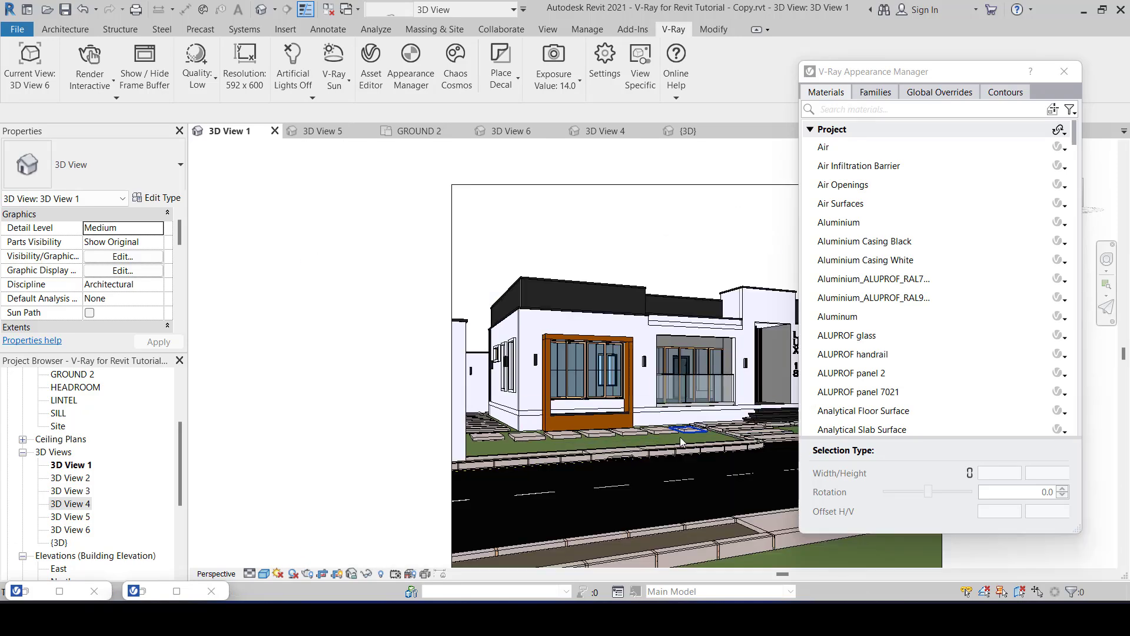
pyautogui.scroll(2, 644, 433)
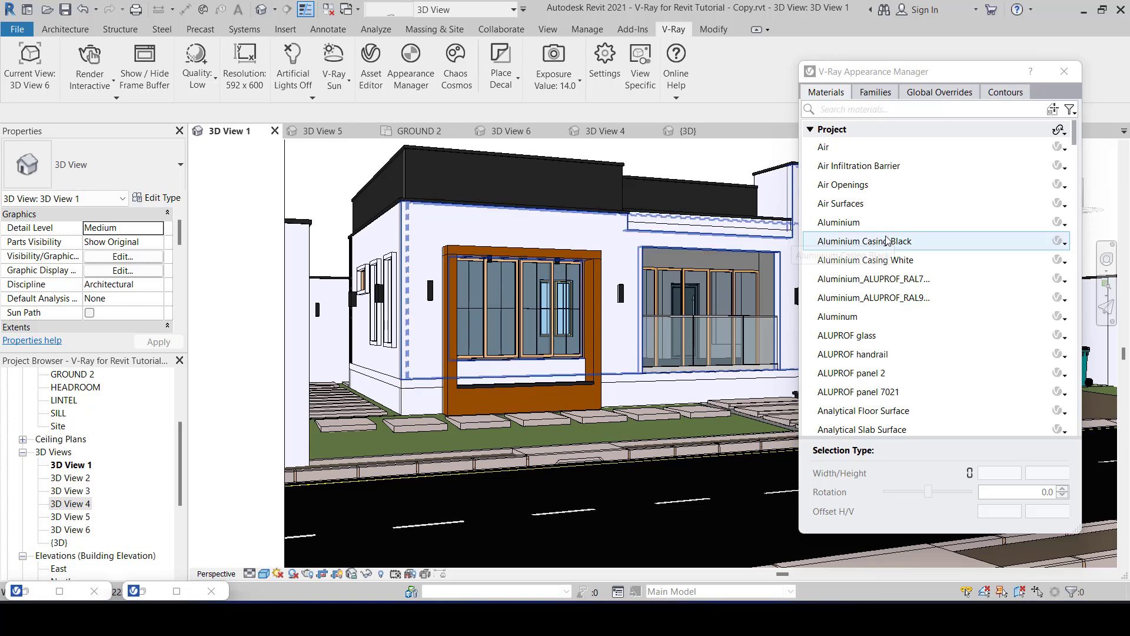
pyautogui.click(845, 111)
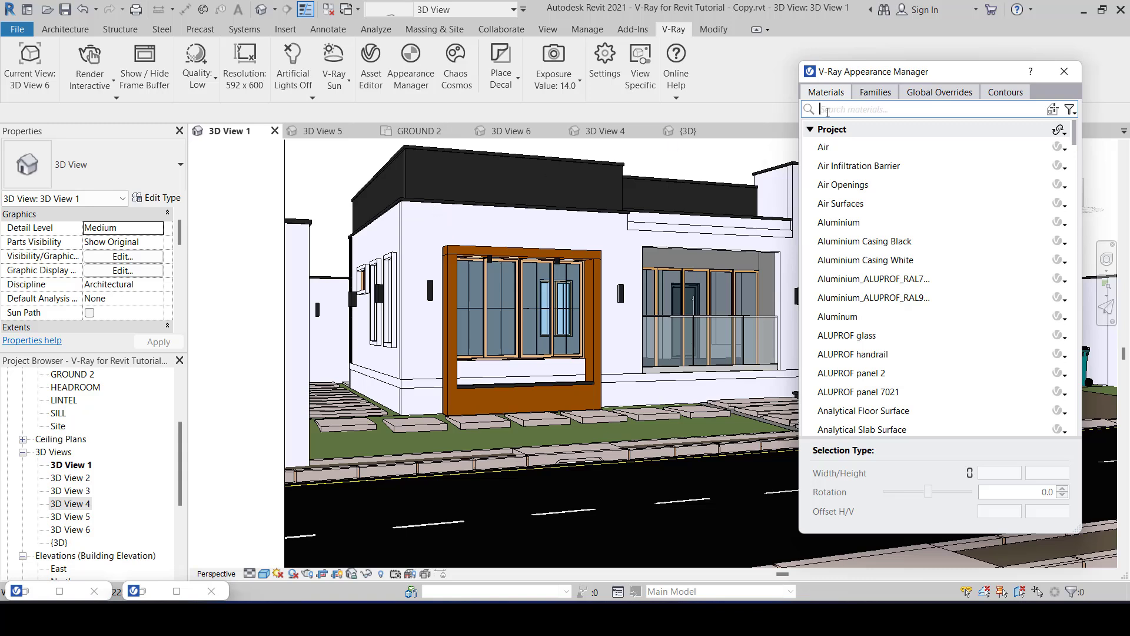
pyautogui.write('wall')
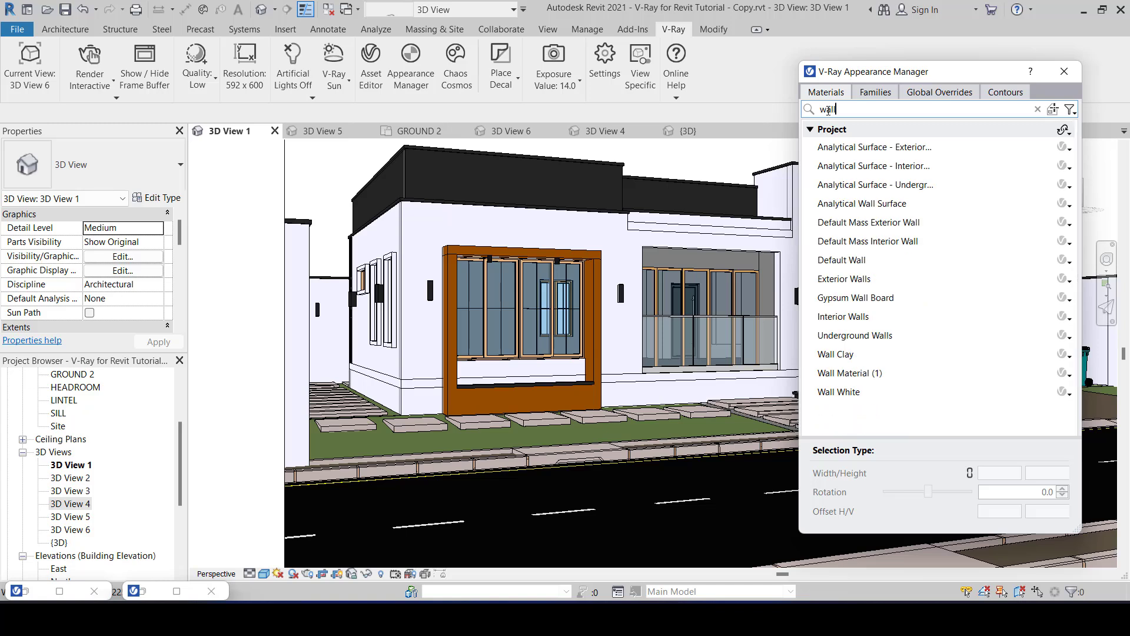
pyautogui.write(' whit')
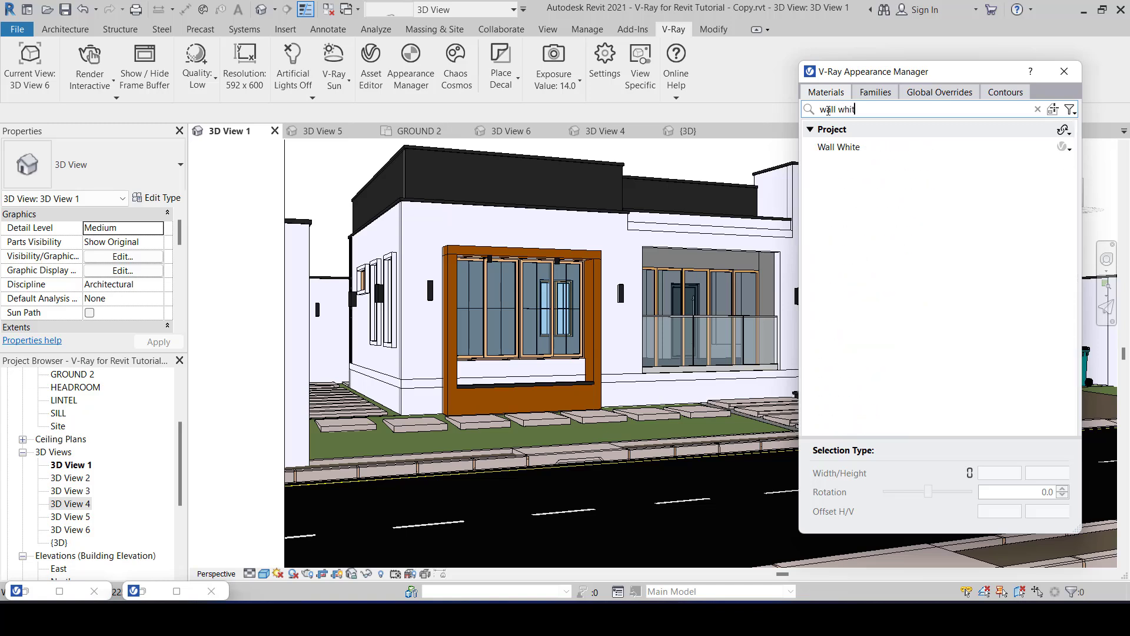
pyautogui.write('e')
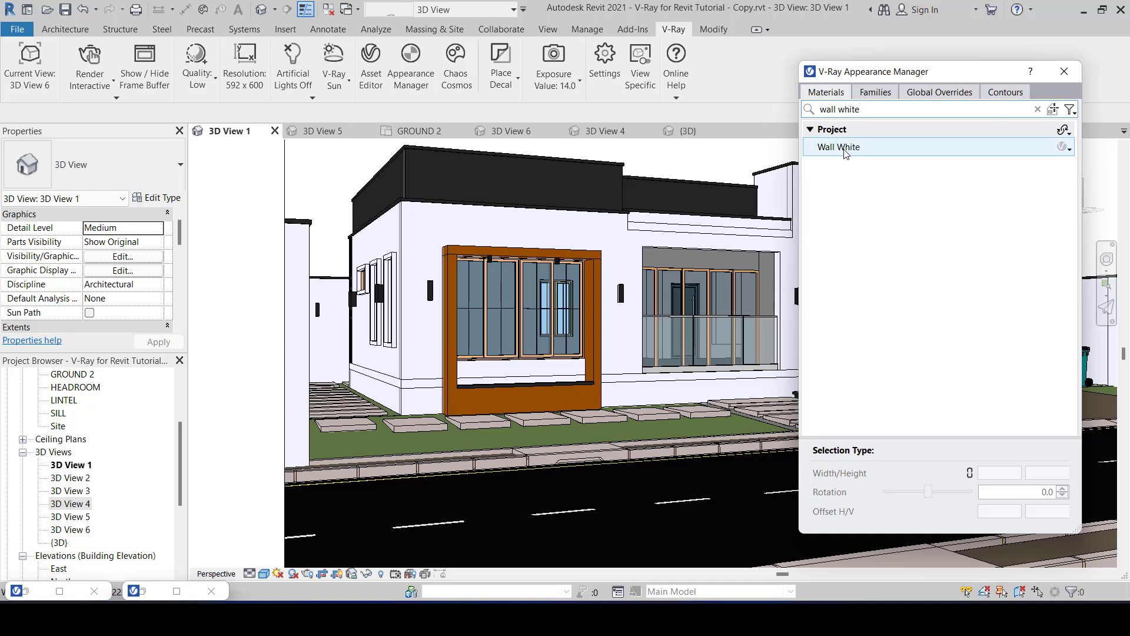
# Assign the V-Ray material WallPaint_FineGrain_01_White_1m to the Wall White project material
pyautogui.click(1071, 151)
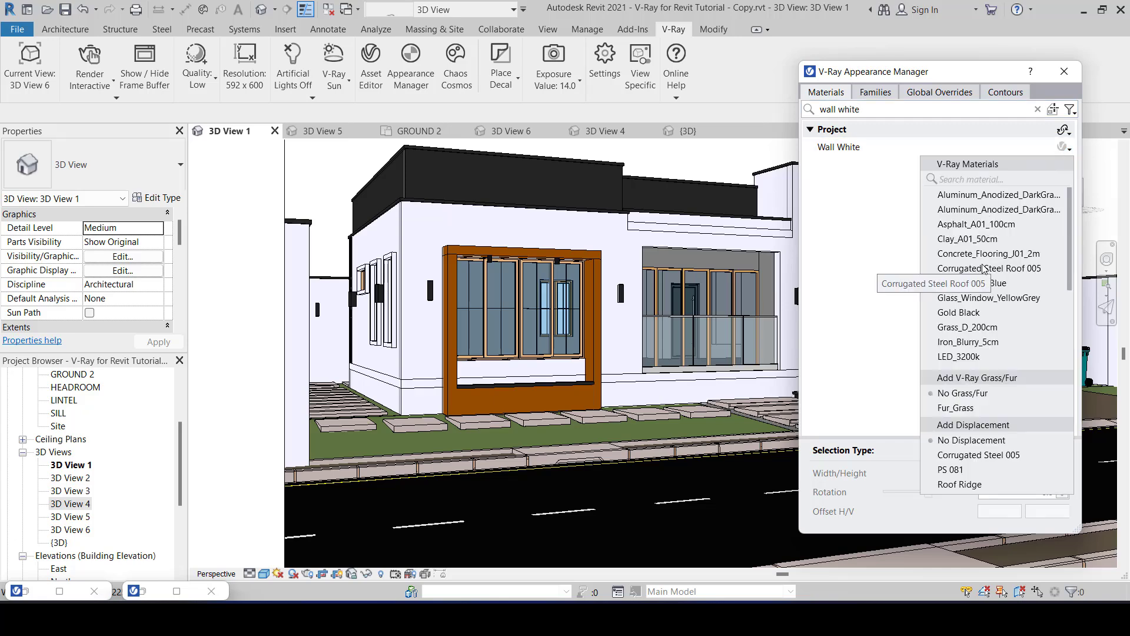
pyautogui.scroll(-3, 984, 268)
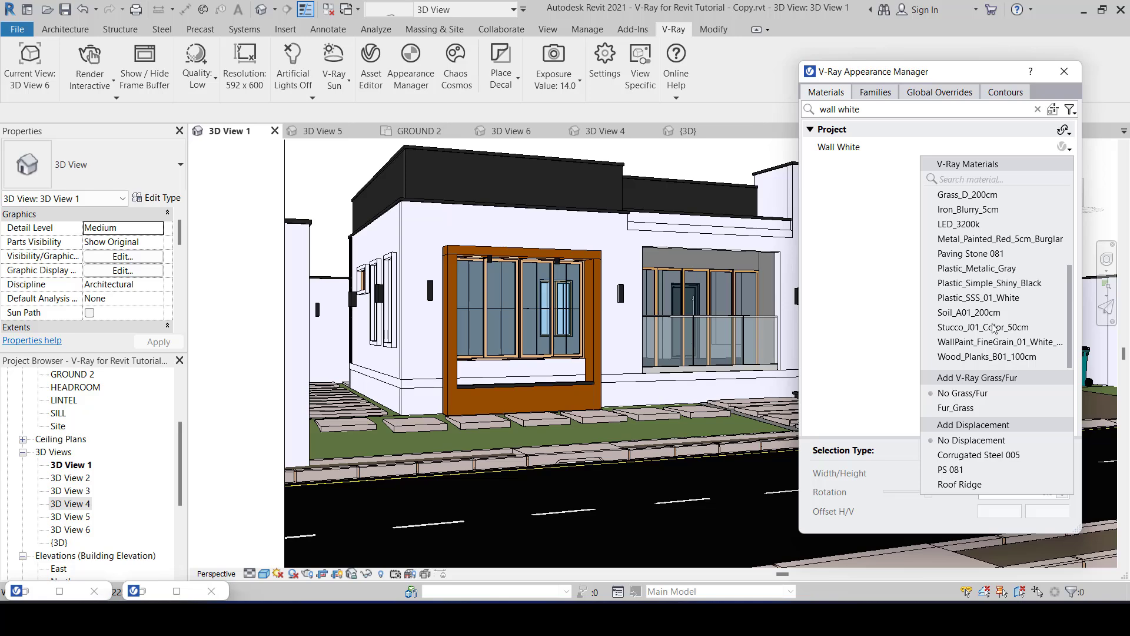
pyautogui.scroll(3, 968, 302)
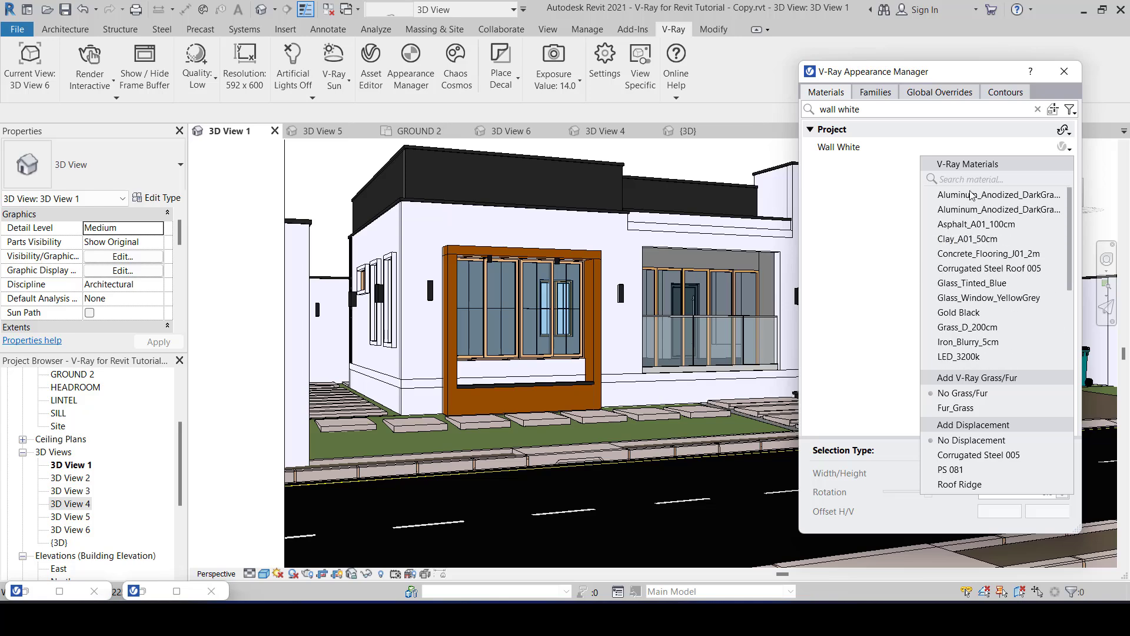
pyautogui.scroll(-3, 985, 347)
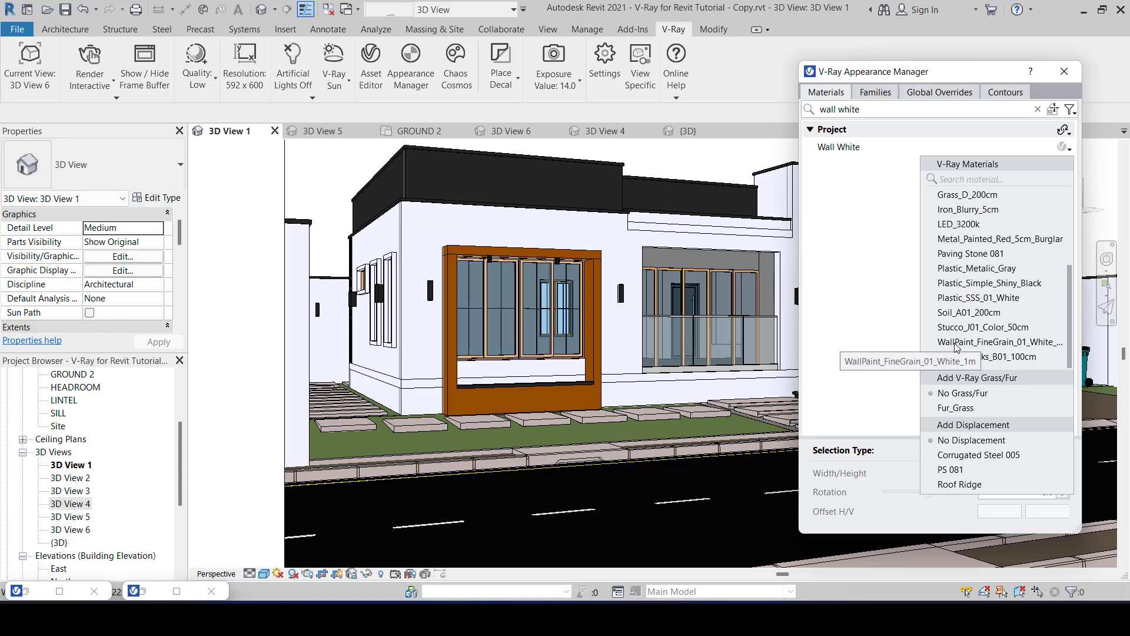
pyautogui.click(1014, 343)
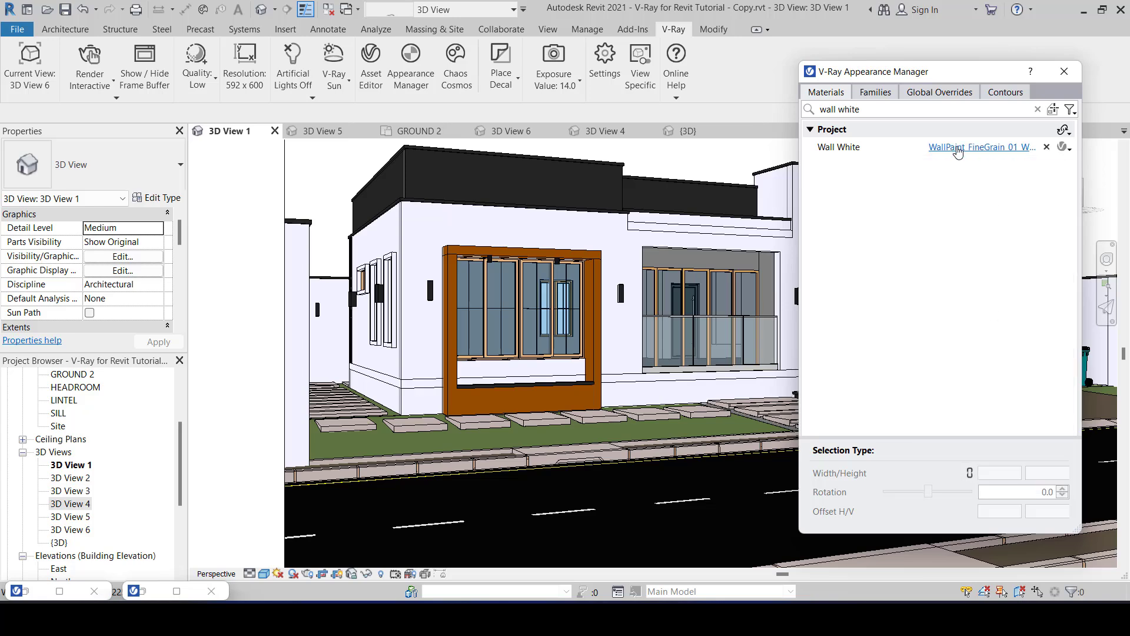
# Open the V-Ray material linked to Wall White in the Asset Editor and examine its preview and reflection settings
pyautogui.click(889, 147)
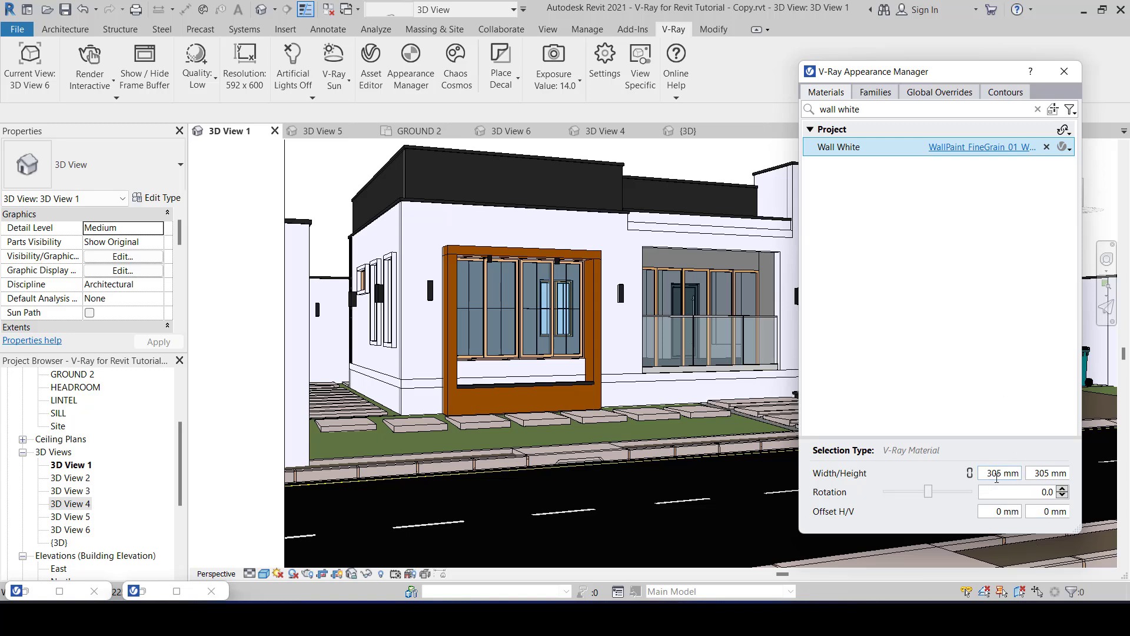
pyautogui.click(985, 147)
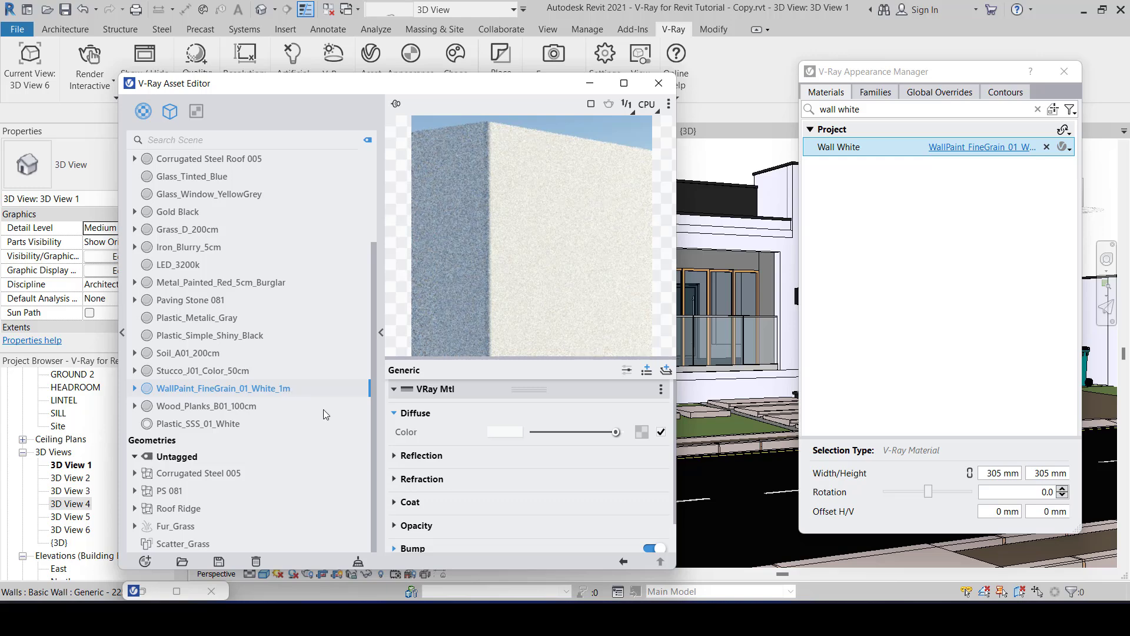
pyautogui.click(394, 456)
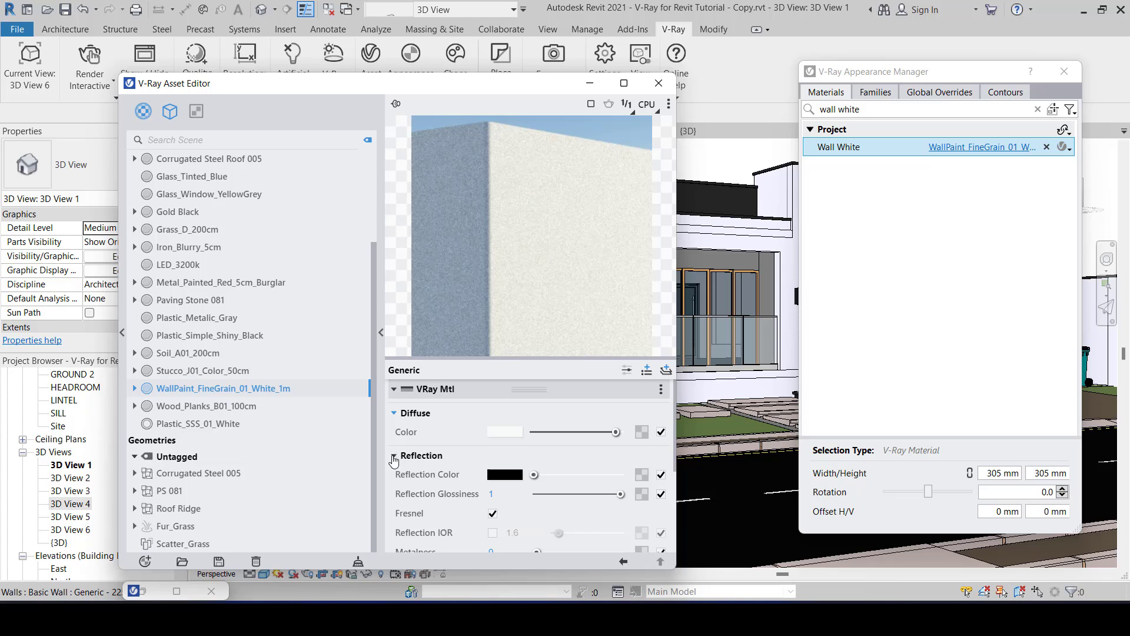
pyautogui.click(394, 456)
pyautogui.scroll(-1, 450, 497)
pyautogui.scroll(1, 450, 492)
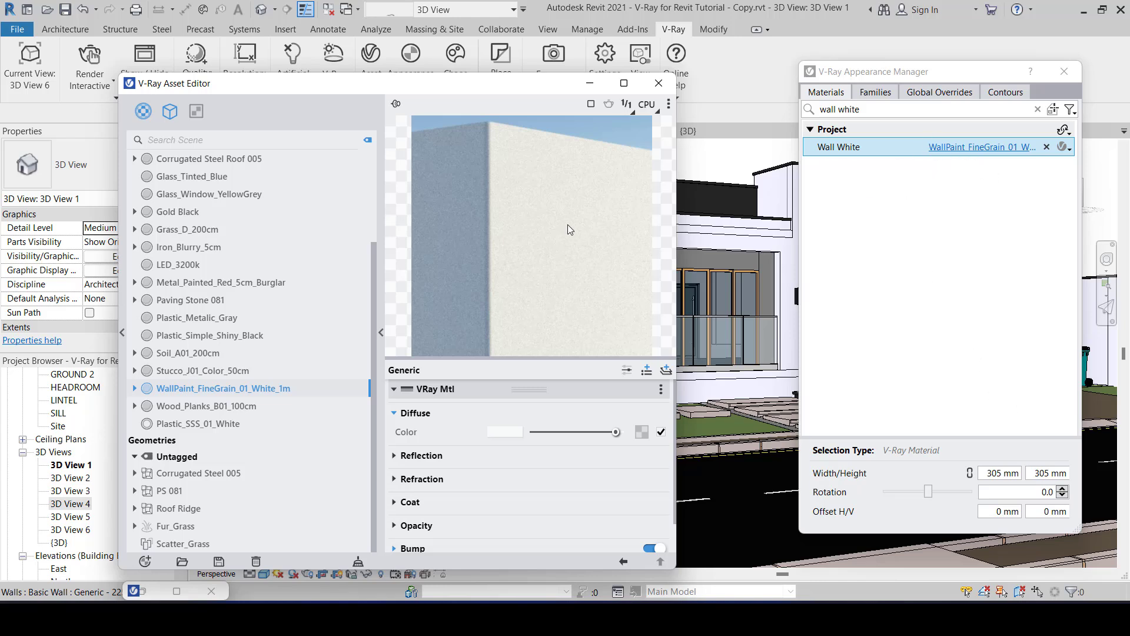
# Set the Wall White material's texture width and height to 1000 mm each and minimize the Asset Editor
pyautogui.moveTo(532, 88); pyautogui.dragTo(425, 103)
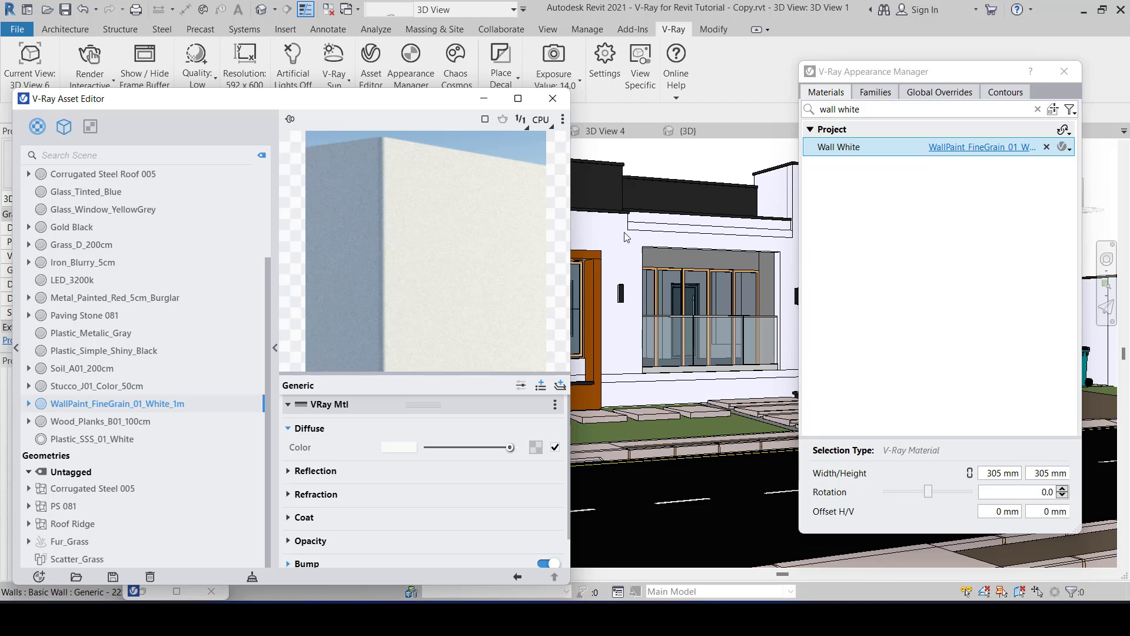
pyautogui.doubleClick(994, 474)
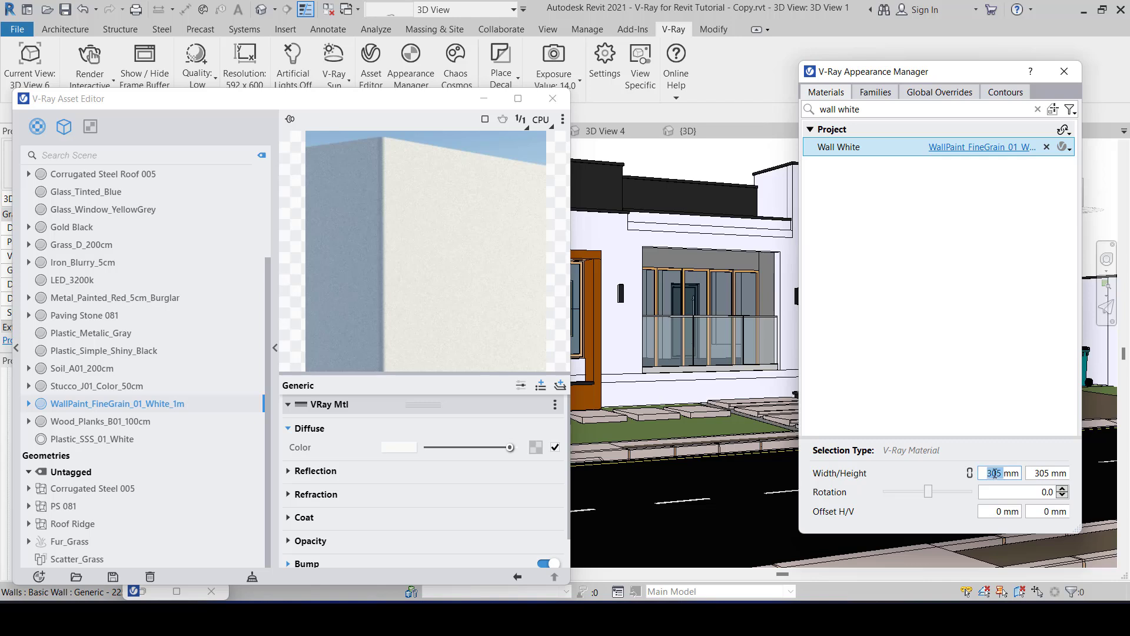
pyautogui.write('1000')
pyautogui.doubleClick(1045, 473)
pyautogui.write('1')
pyautogui.click(1012, 473)
pyautogui.click(483, 99)
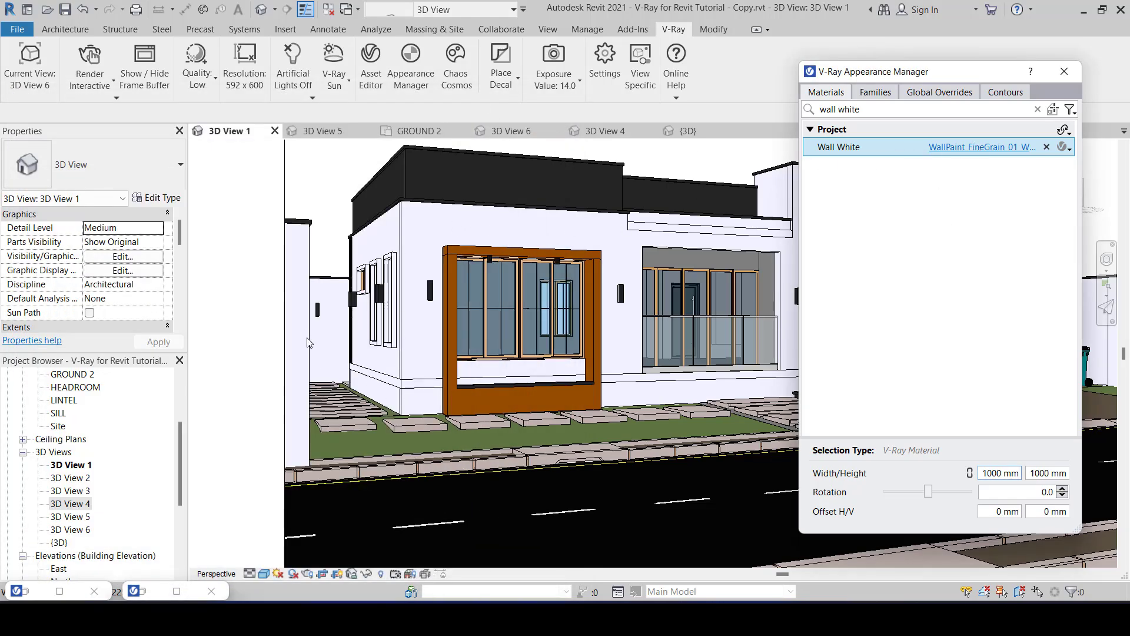
# Clear the "wall white" filter and isolate the material of the orange wall frame around the front window by picking its surface
pyautogui.scroll(-3, 541, 429)
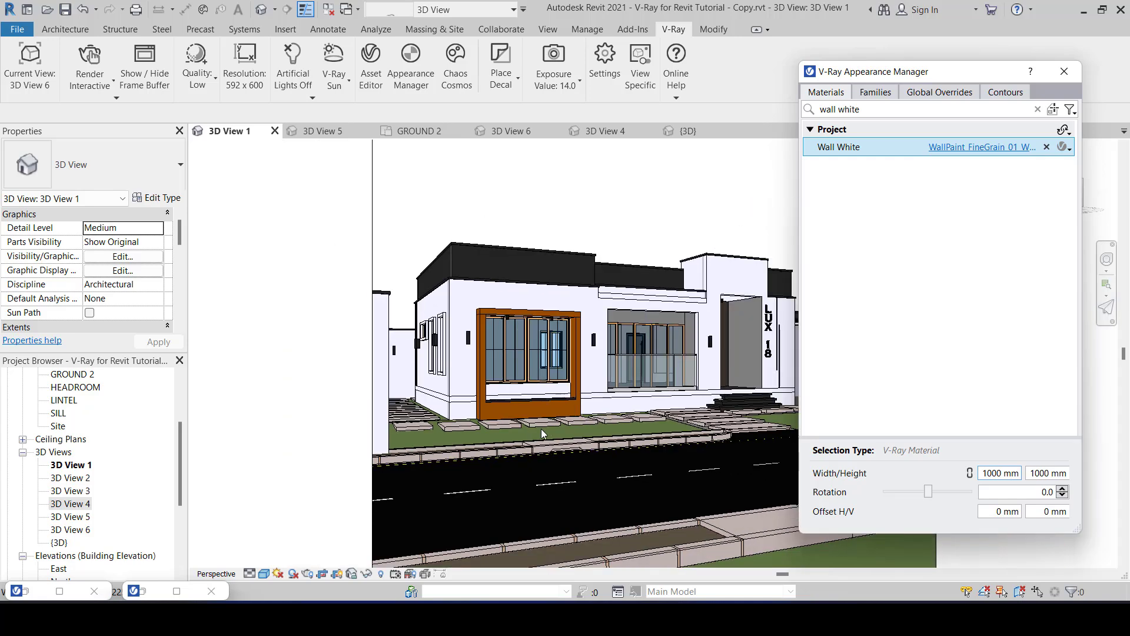
pyautogui.scroll(5, 687, 322)
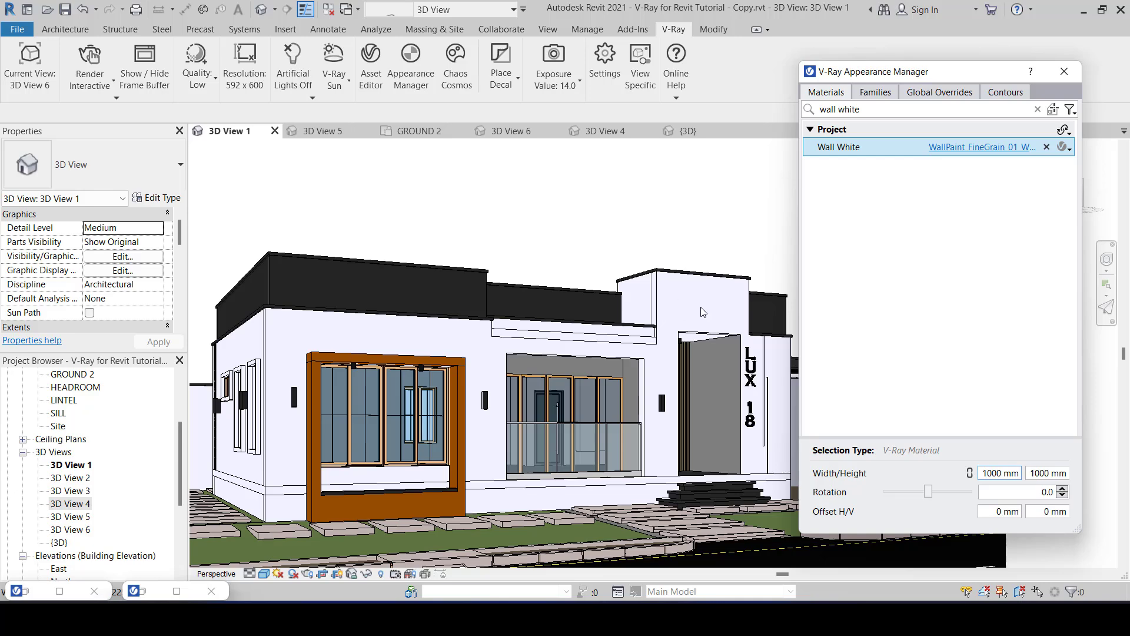
pyautogui.scroll(-2, 676, 314)
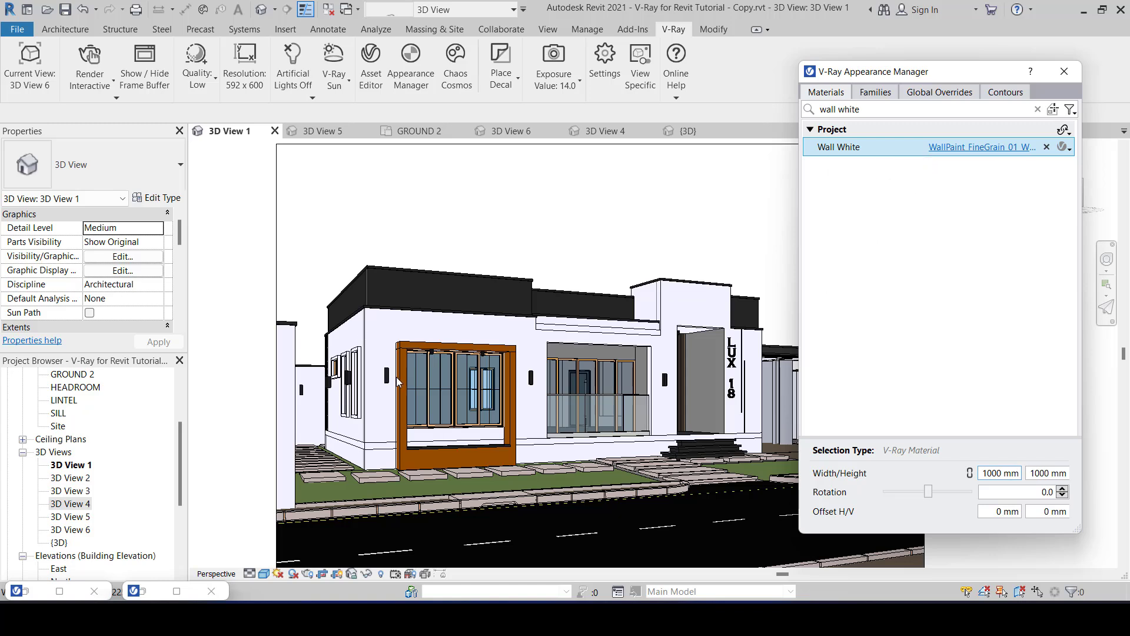
pyautogui.click(1055, 111)
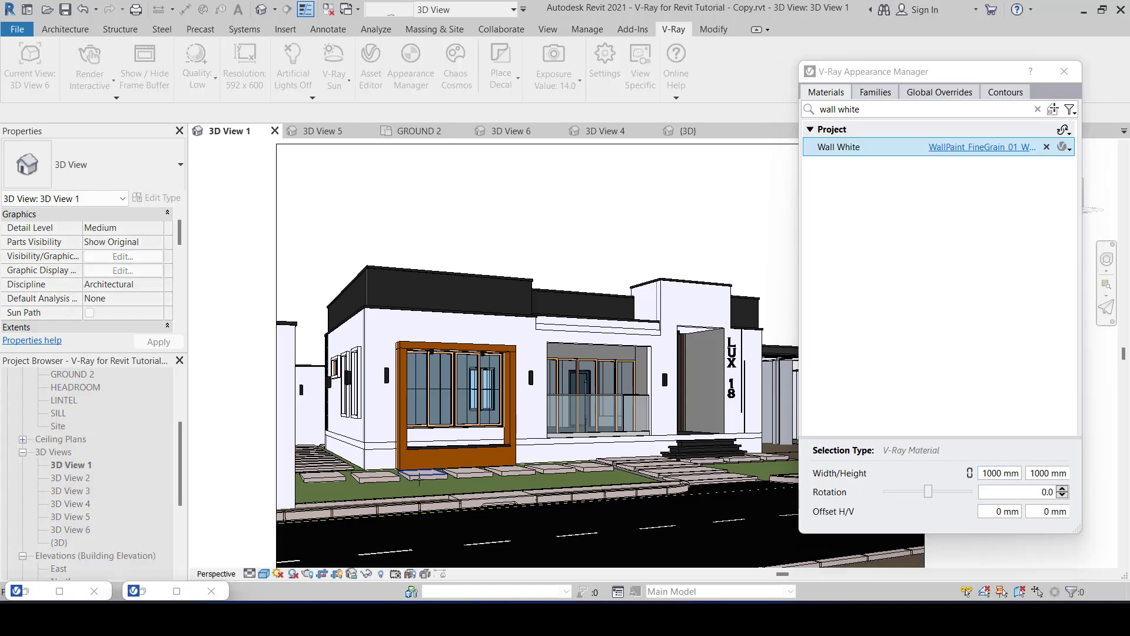
pyautogui.scroll(3, 417, 469)
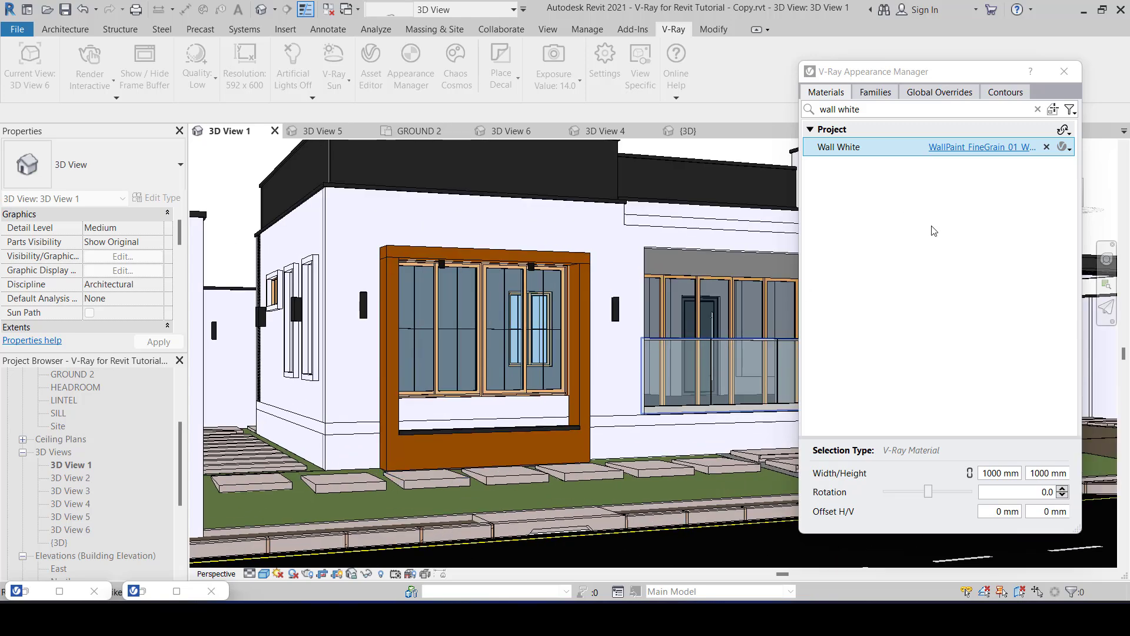
pyautogui.click(1038, 110)
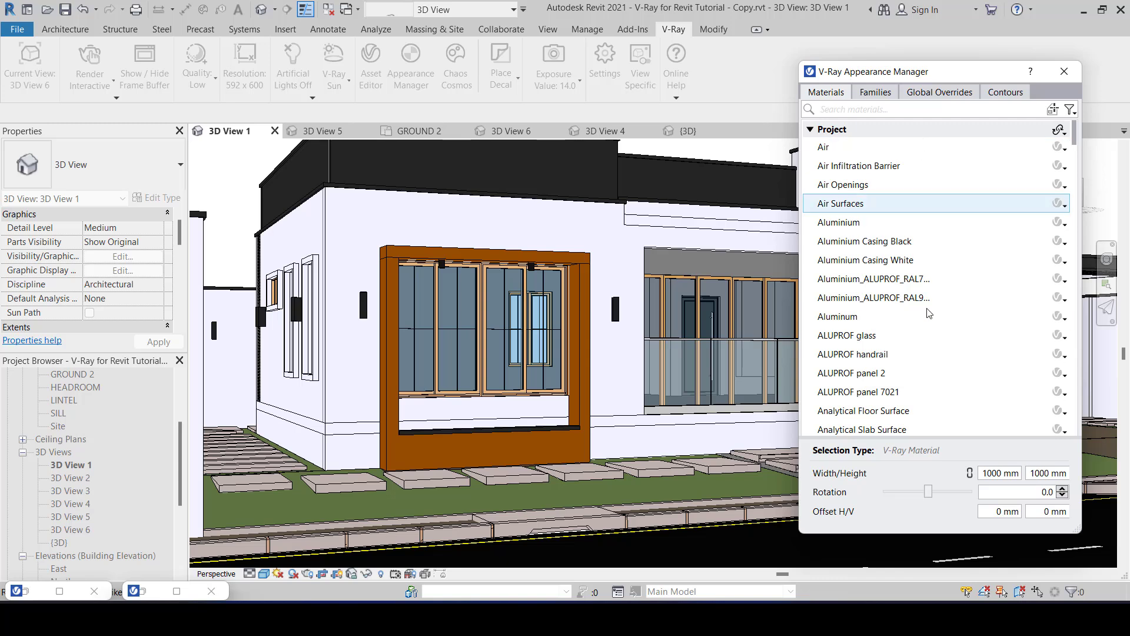
pyautogui.click(1054, 110)
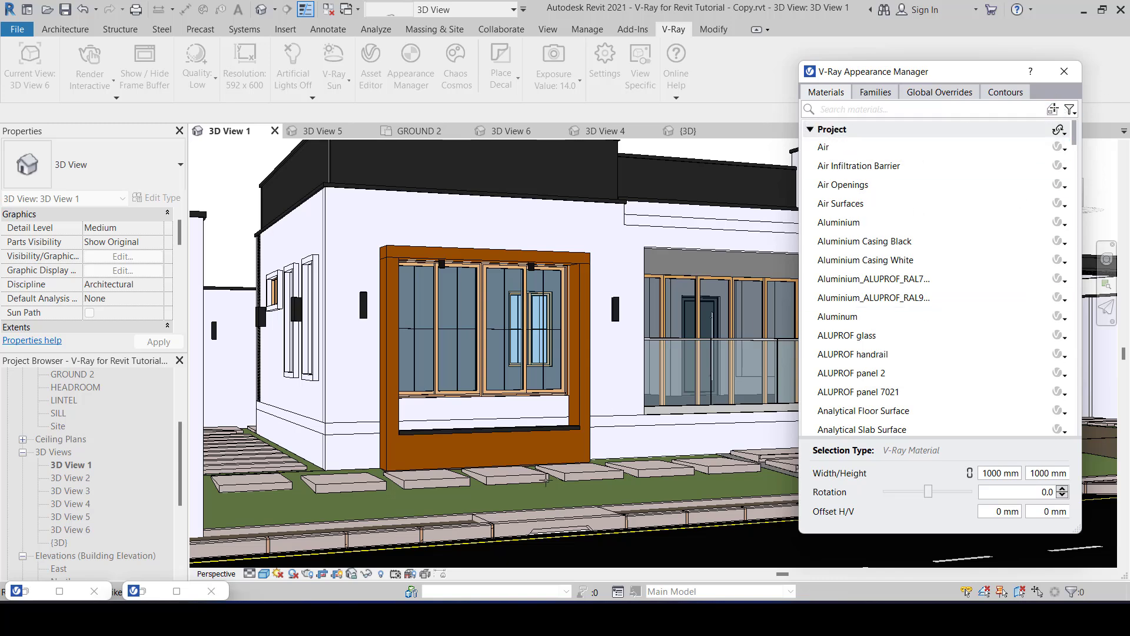
pyautogui.click(473, 452)
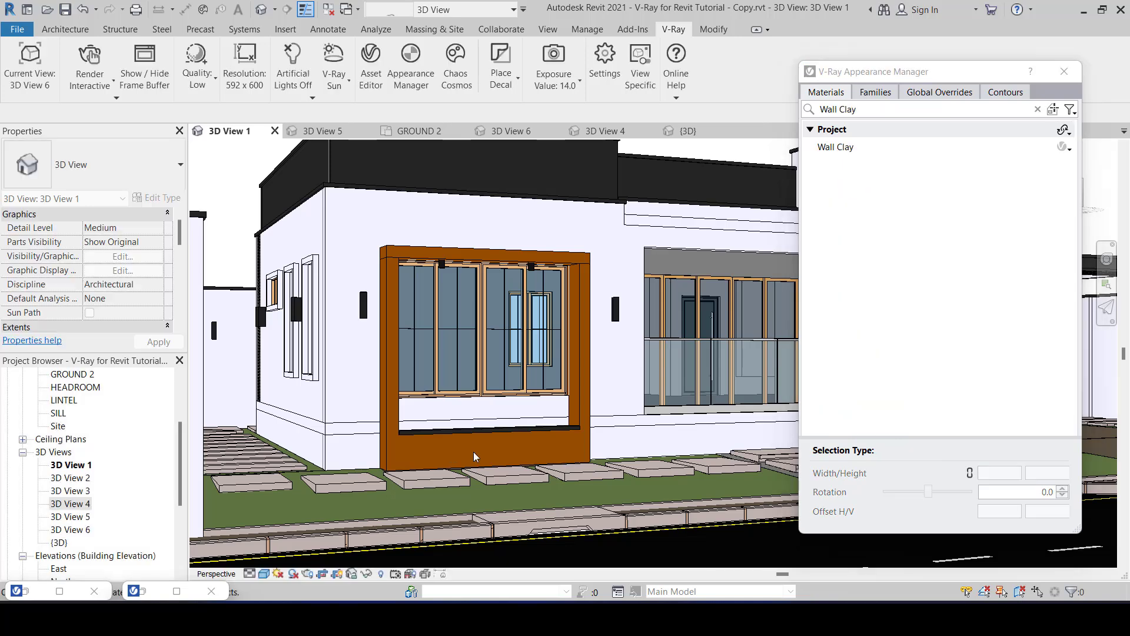
# Assign the V-Ray material Clay_A01_50cm to the Wall Clay project material
pyautogui.click(861, 152)
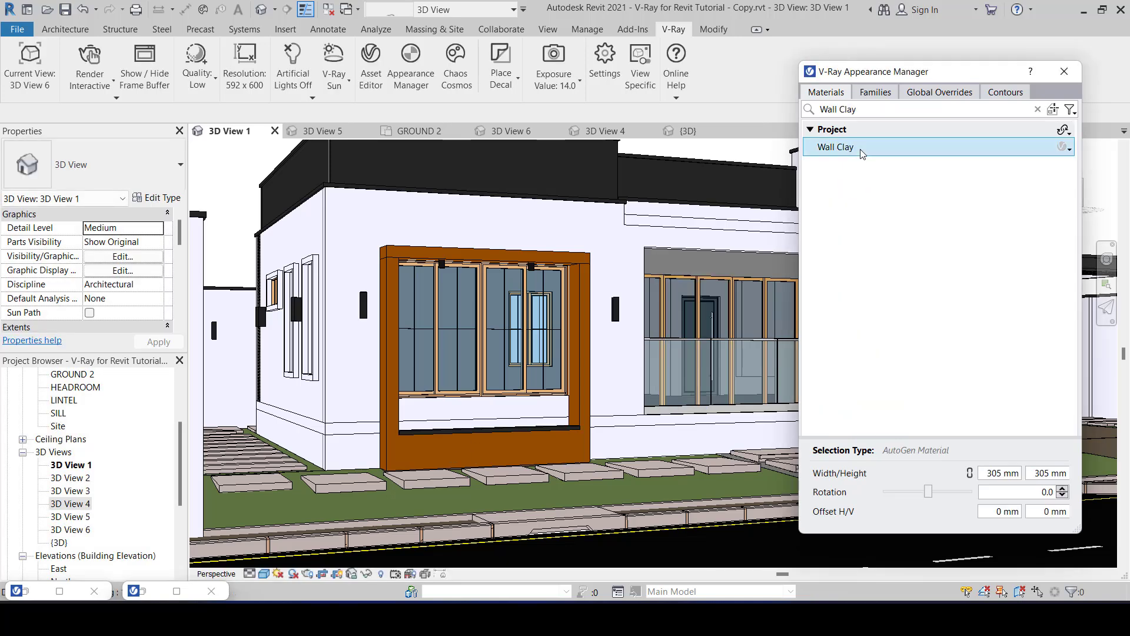
pyautogui.rightClick(1071, 152)
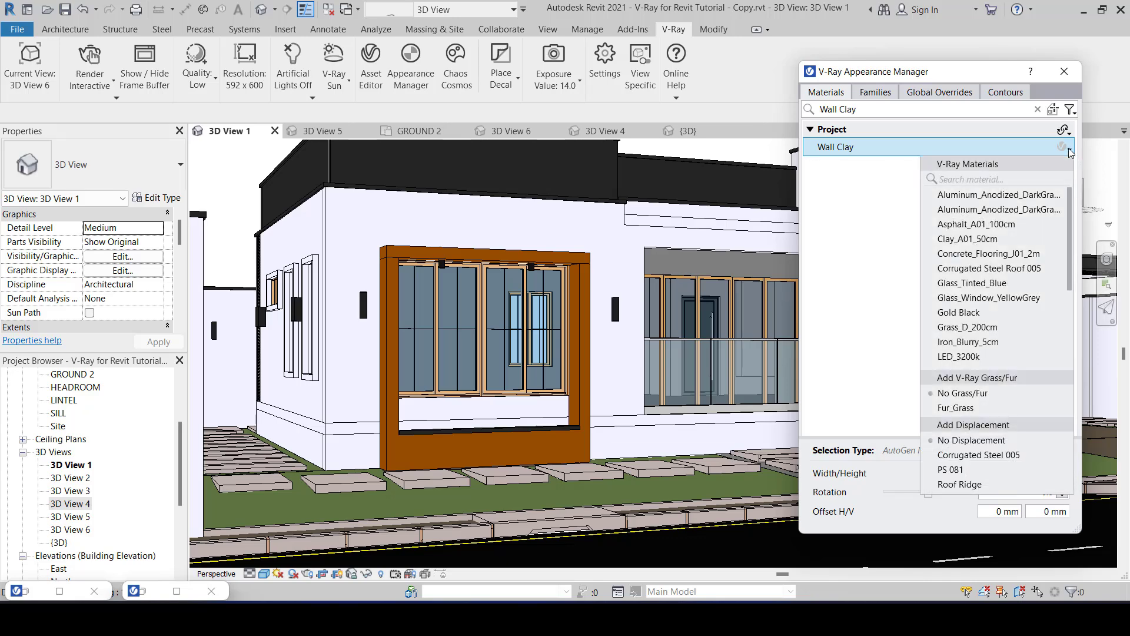
pyautogui.click(972, 239)
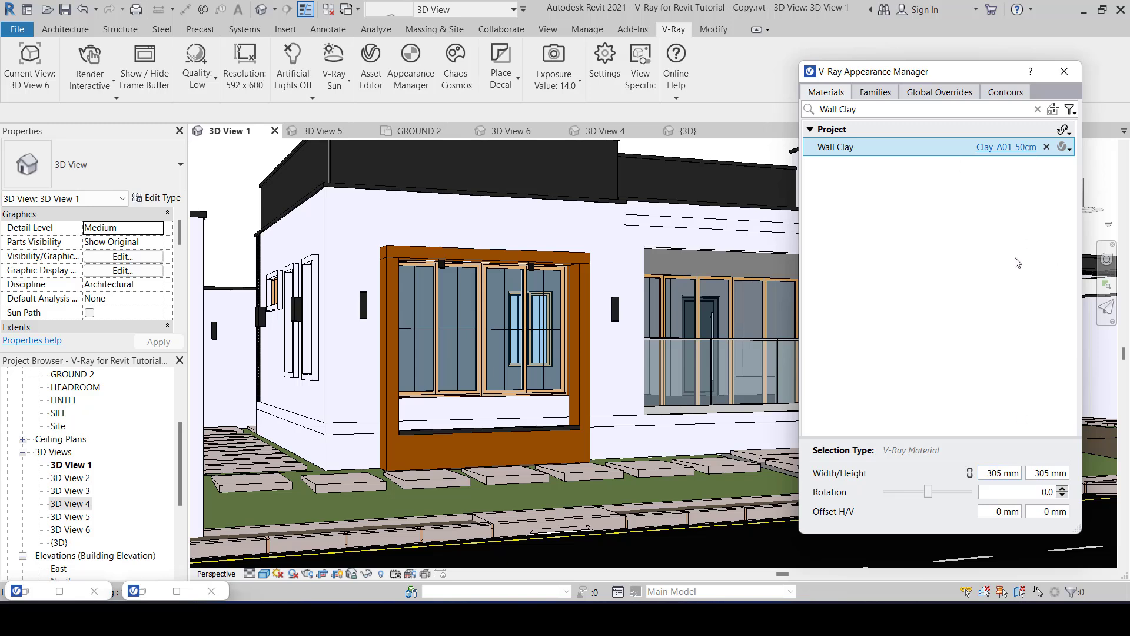
# Set the Wall Clay material's texture width and height to 500 mm each
pyautogui.doubleClick(998, 474)
pyautogui.write('500')
pyautogui.doubleClick(1039, 473)
pyautogui.write('500')
pyautogui.click(1006, 474)
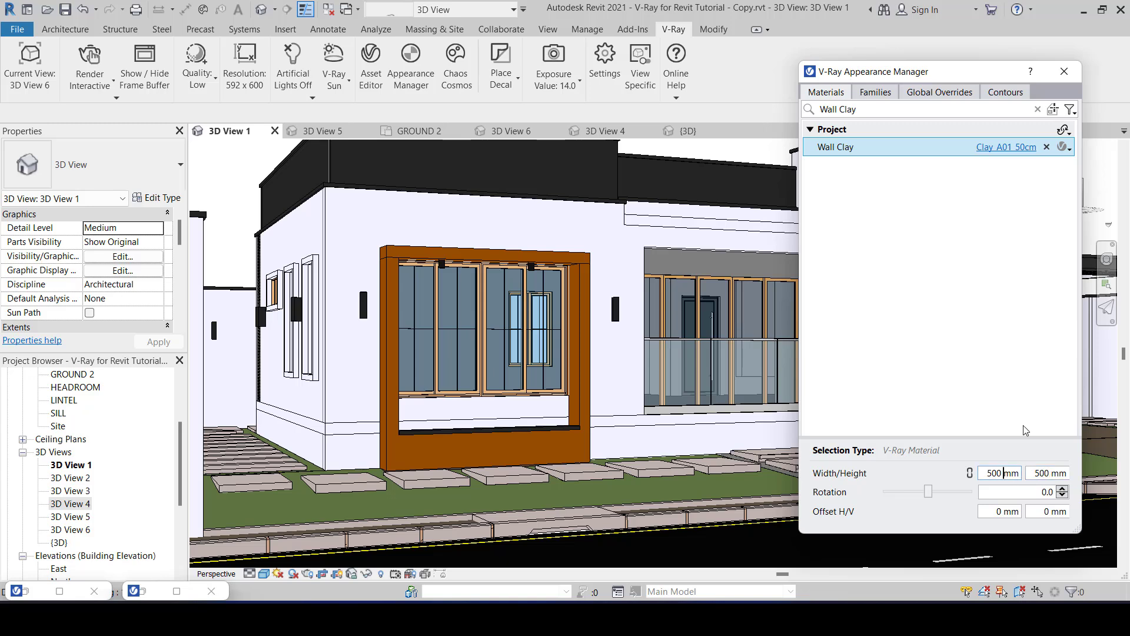
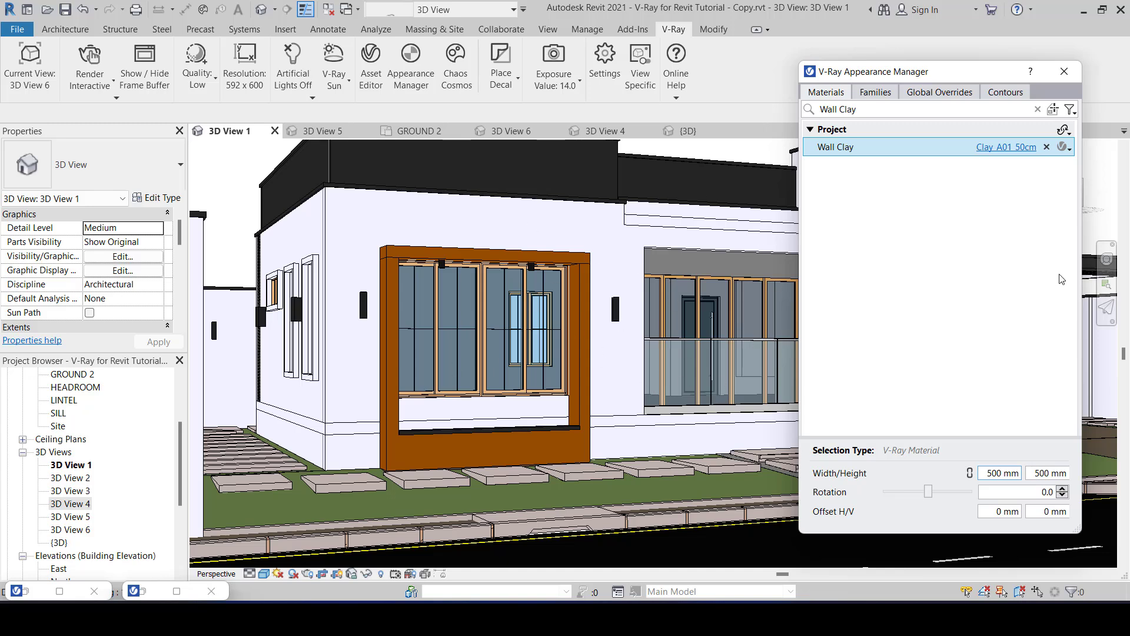
# Pick the black parapet surface in the model and assign the V-Ray material Stucco_J01_Color_50cm to its Gray Stucco material
pyautogui.click(1054, 110)
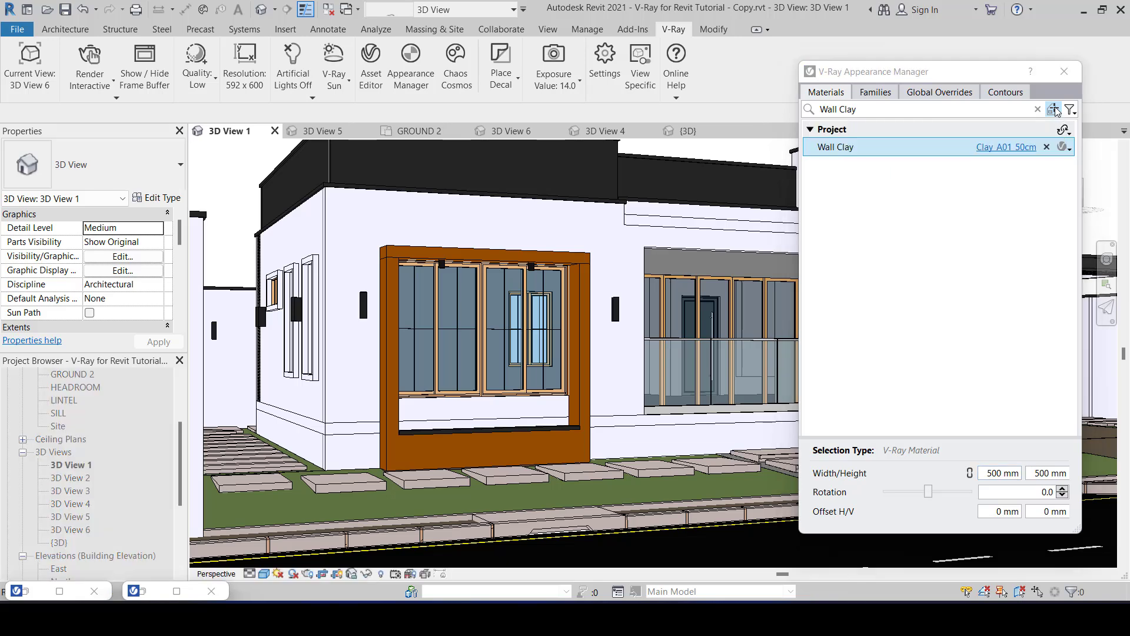
pyautogui.click(559, 165)
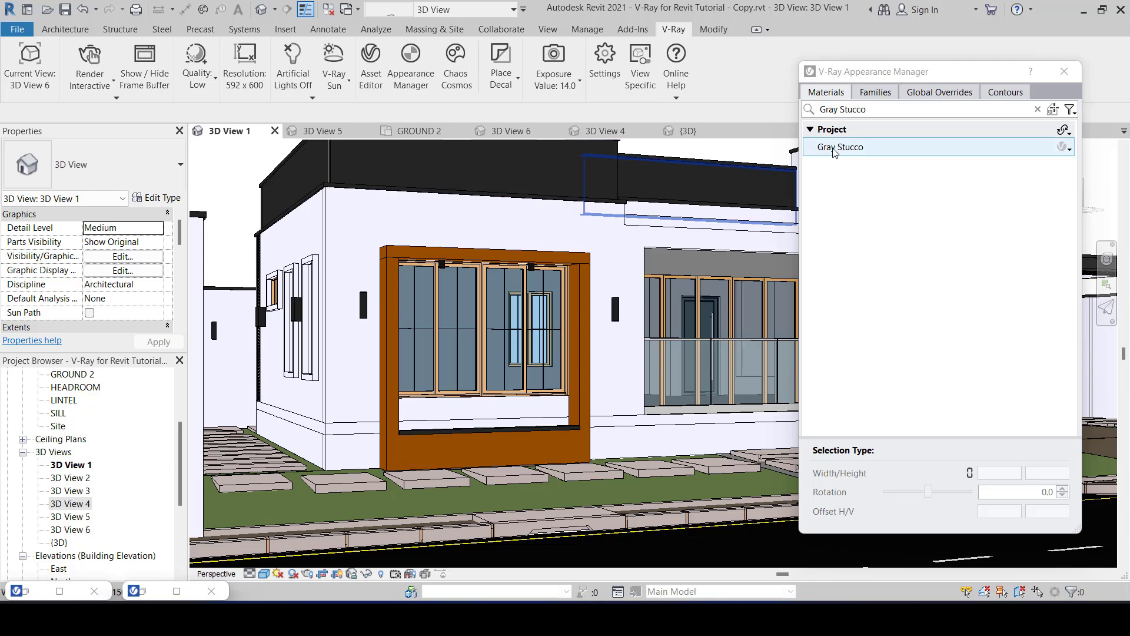
pyautogui.click(1071, 149)
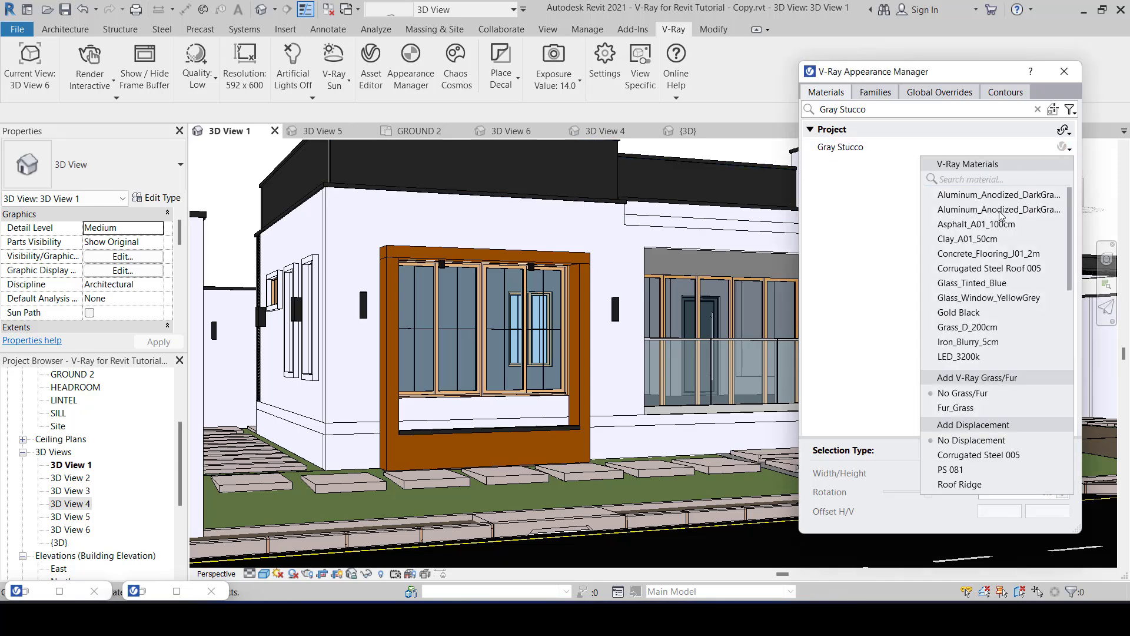
pyautogui.scroll(-3, 981, 334)
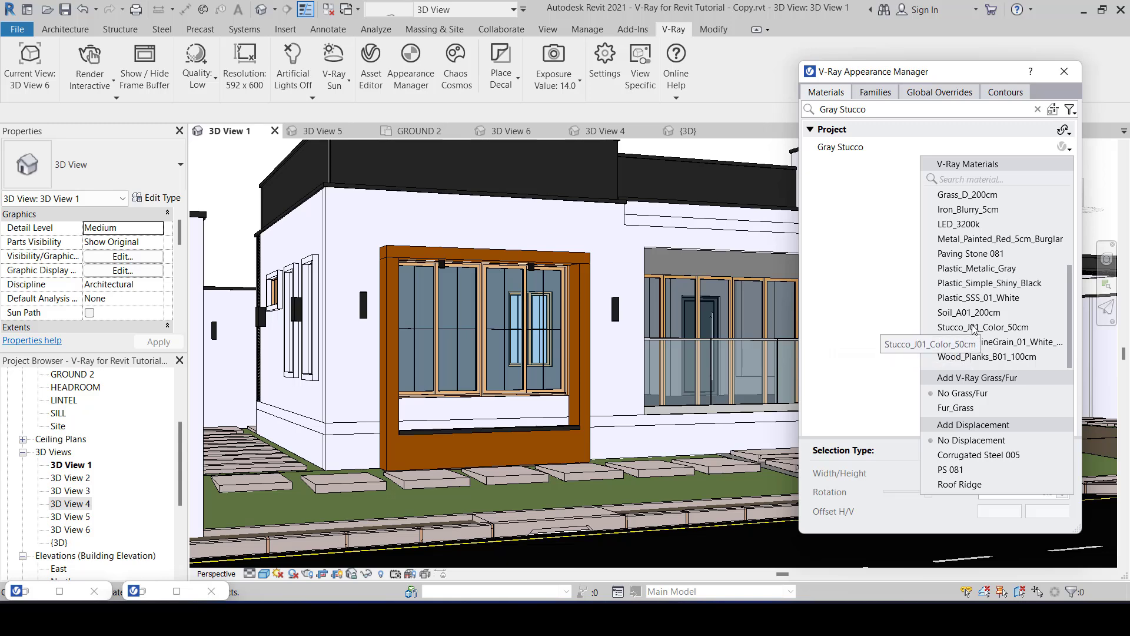
pyautogui.click(974, 329)
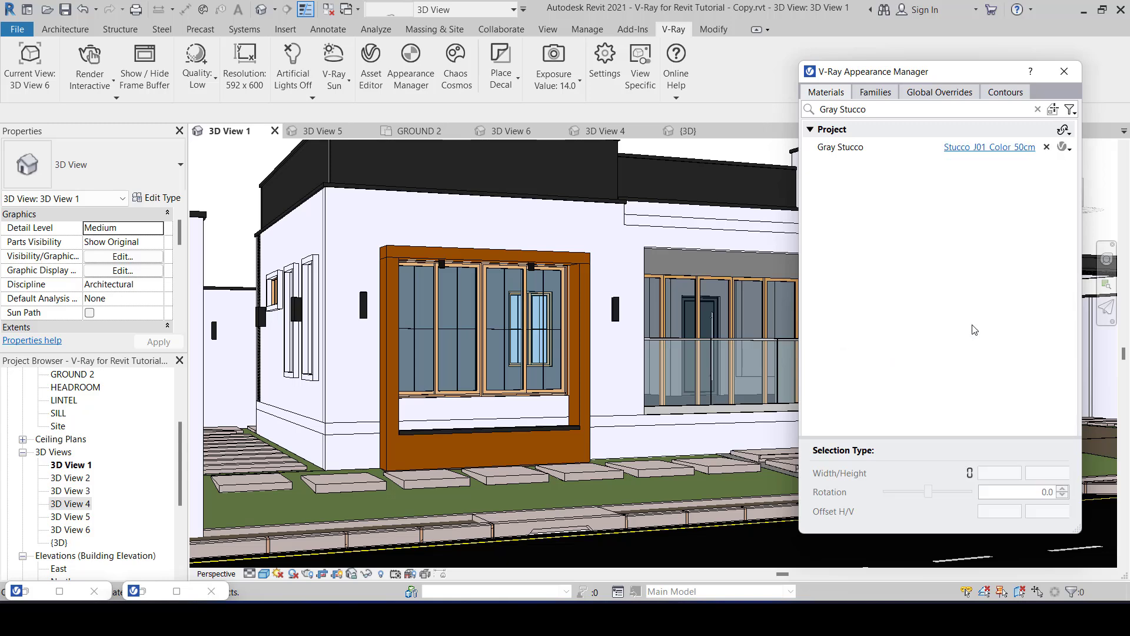
# Open the V-Ray material linked to Gray Stucco, lighten its diffuse color to a medium gray, and inspect its bump settings
pyautogui.click(978, 150)
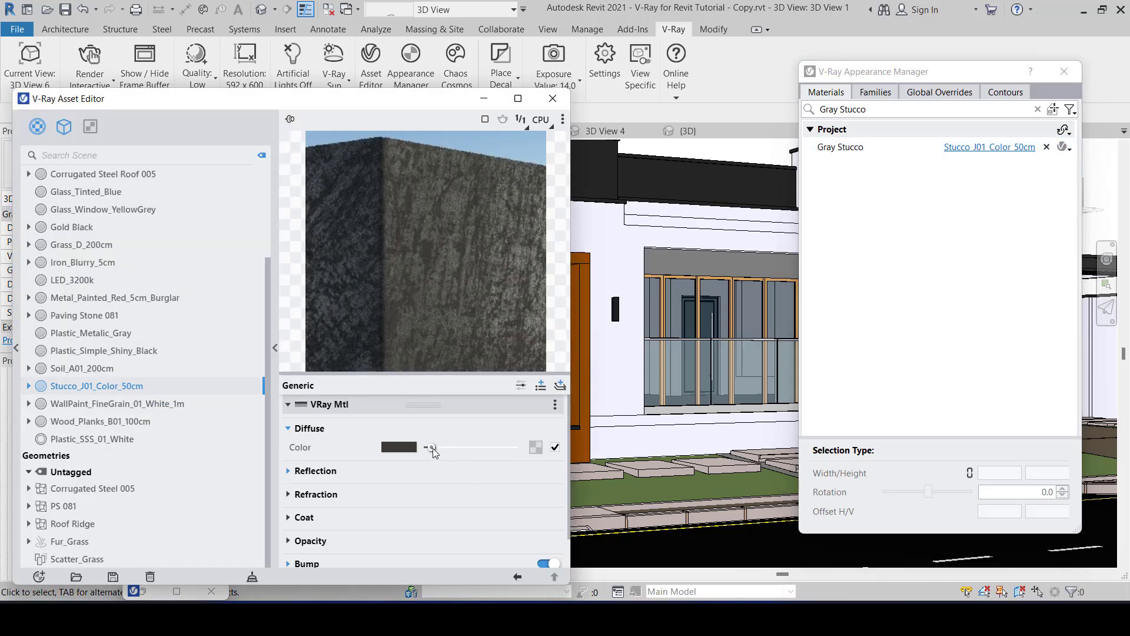
pyautogui.moveTo(433, 448); pyautogui.dragTo(447, 448)
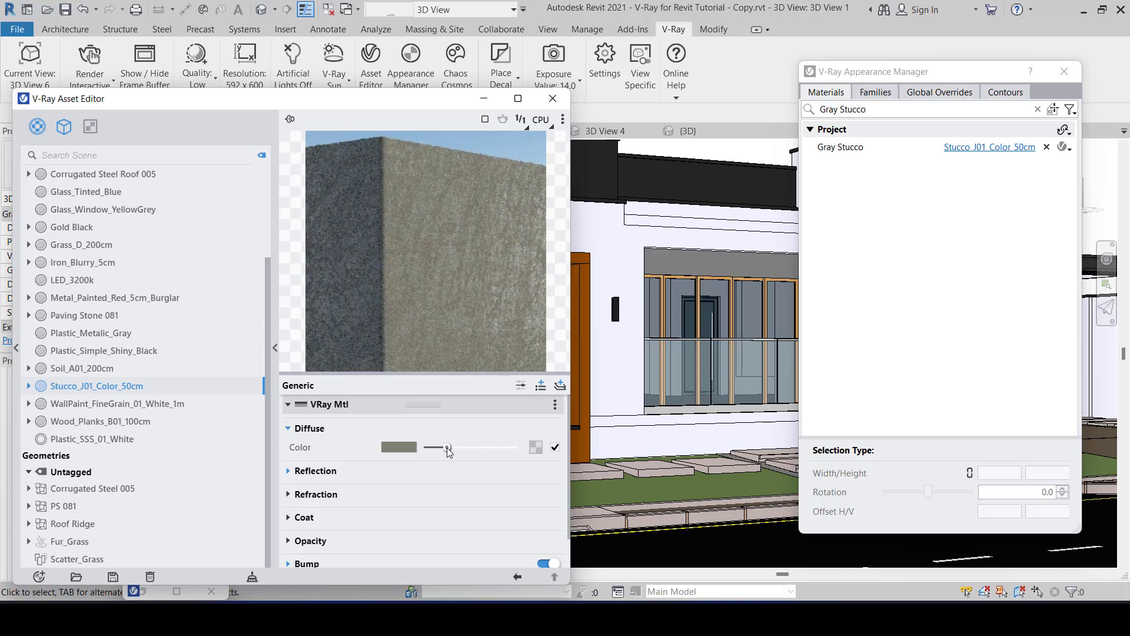
pyautogui.scroll(-1, 366, 484)
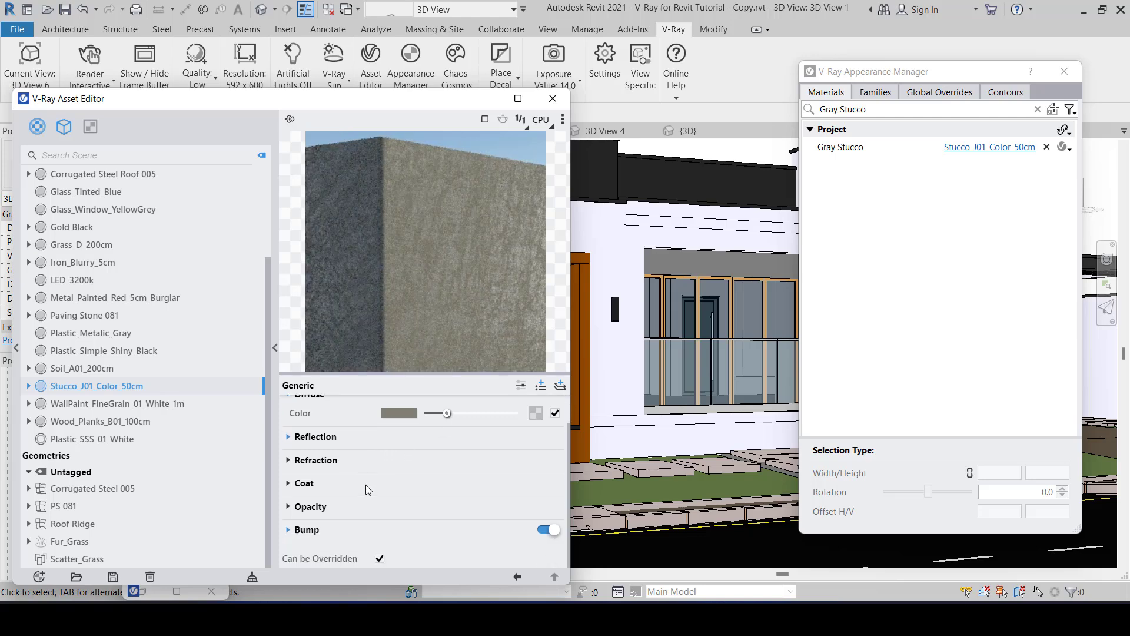
pyautogui.click(288, 530)
pyautogui.scroll(-1, 406, 529)
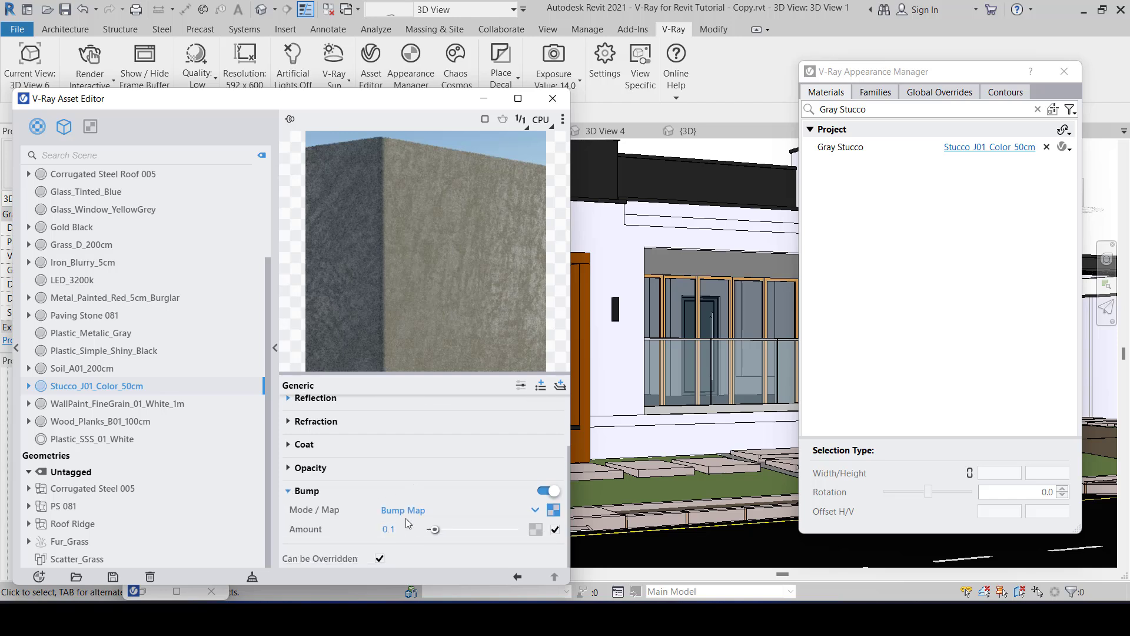
pyautogui.click(302, 492)
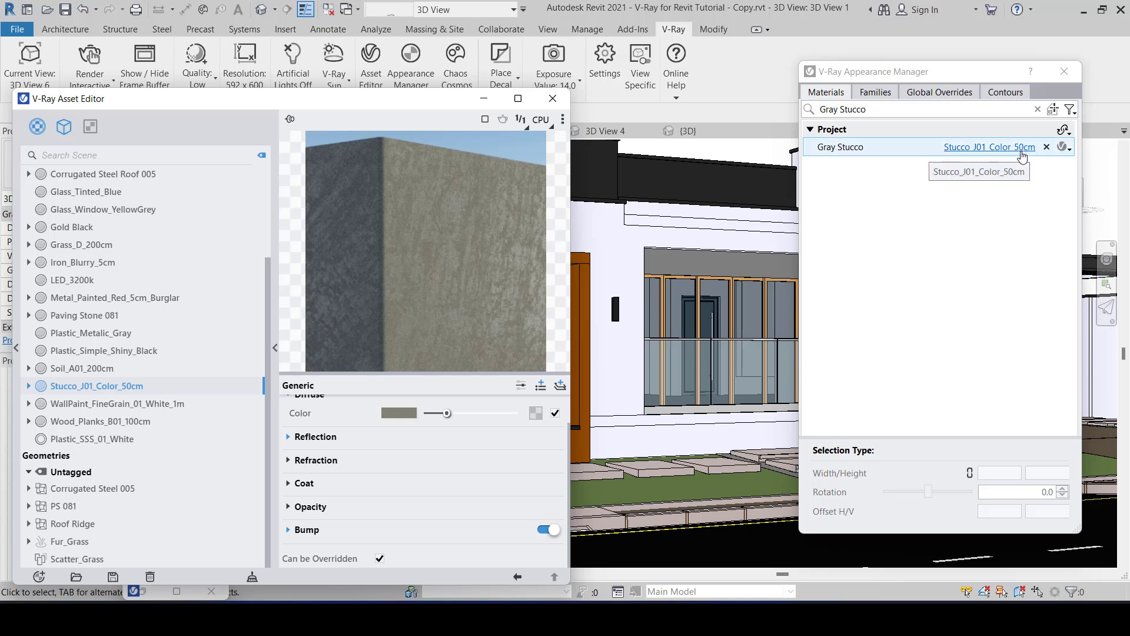
# Set the Gray Stucco material's texture width and height to 500 mm each and minimize the Asset Editor
pyautogui.click(882, 154)
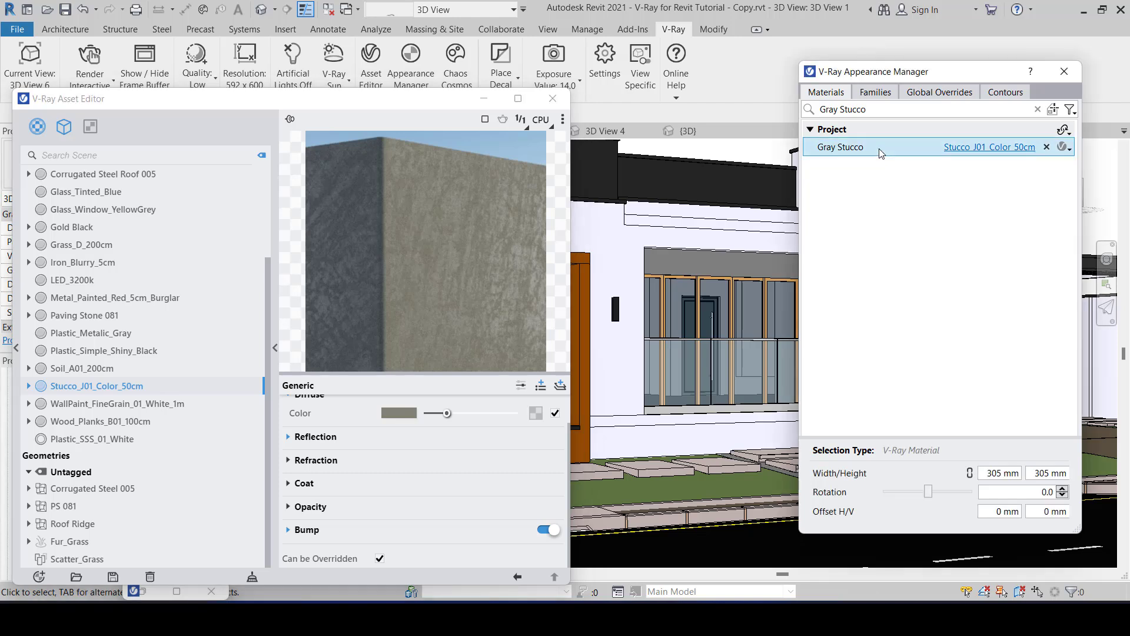
pyautogui.click(997, 474)
pyautogui.press('BackSpace')
pyautogui.press('BackSpace')
pyautogui.doubleClick(1044, 473)
pyautogui.press('BackSpace')
pyautogui.press('Return')
pyautogui.click(483, 98)
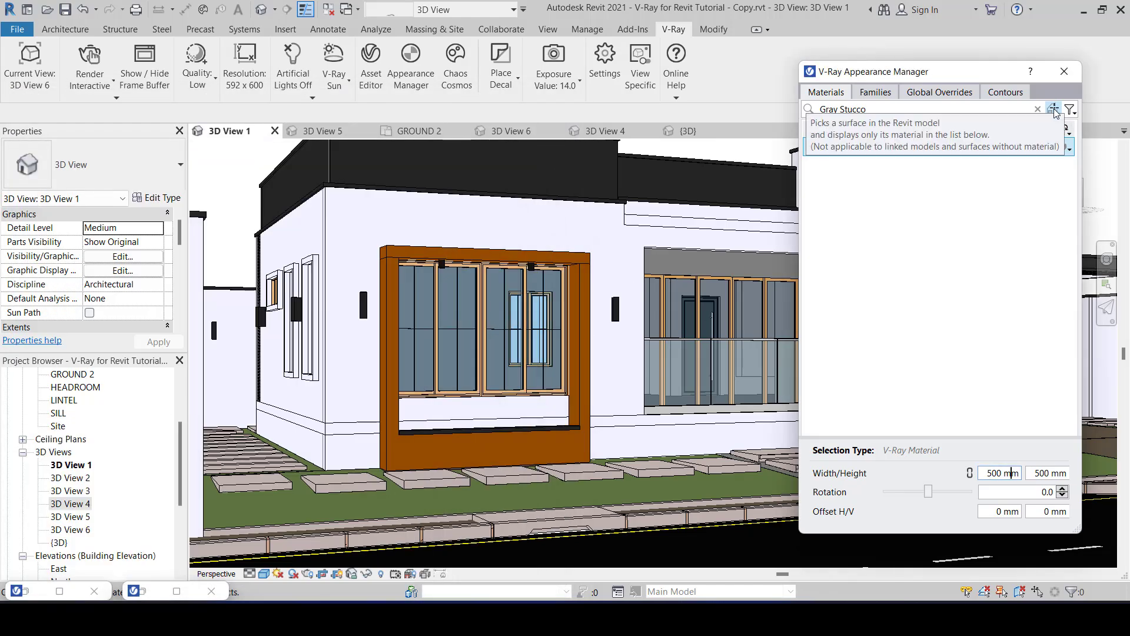
# Pick a stepping slab on the lawn and assign the V-Ray material Concrete_Flooring_J01_2m to its Concrete, Cast In Situ material
pyautogui.click(1055, 110)
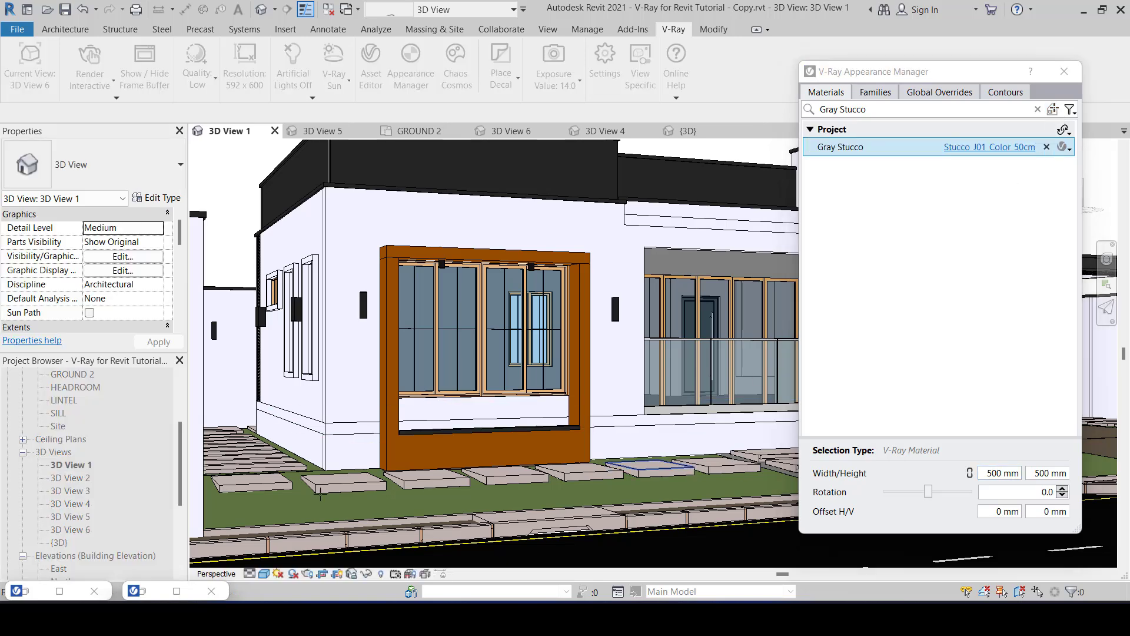
pyautogui.scroll(5, 346, 482)
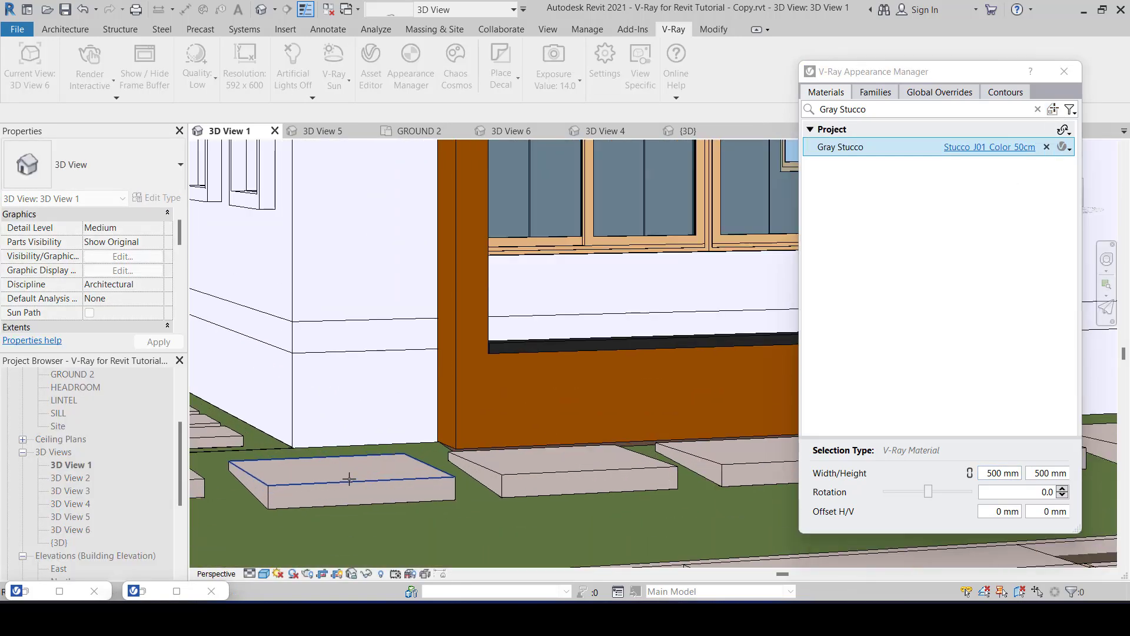
pyautogui.click(349, 481)
pyautogui.click(874, 152)
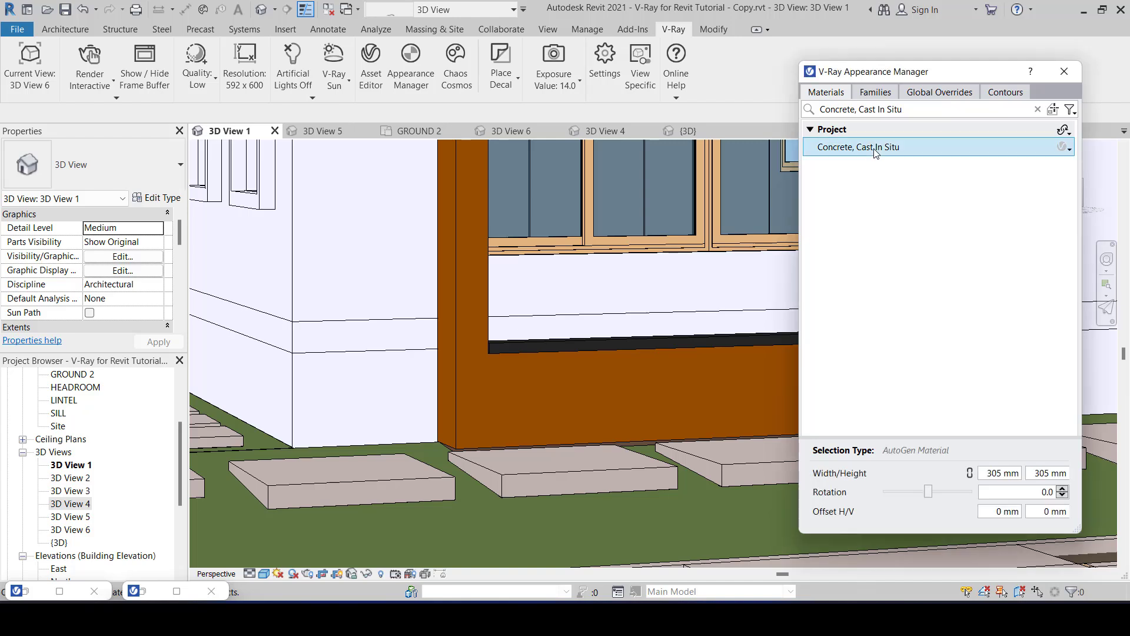
pyautogui.click(1071, 149)
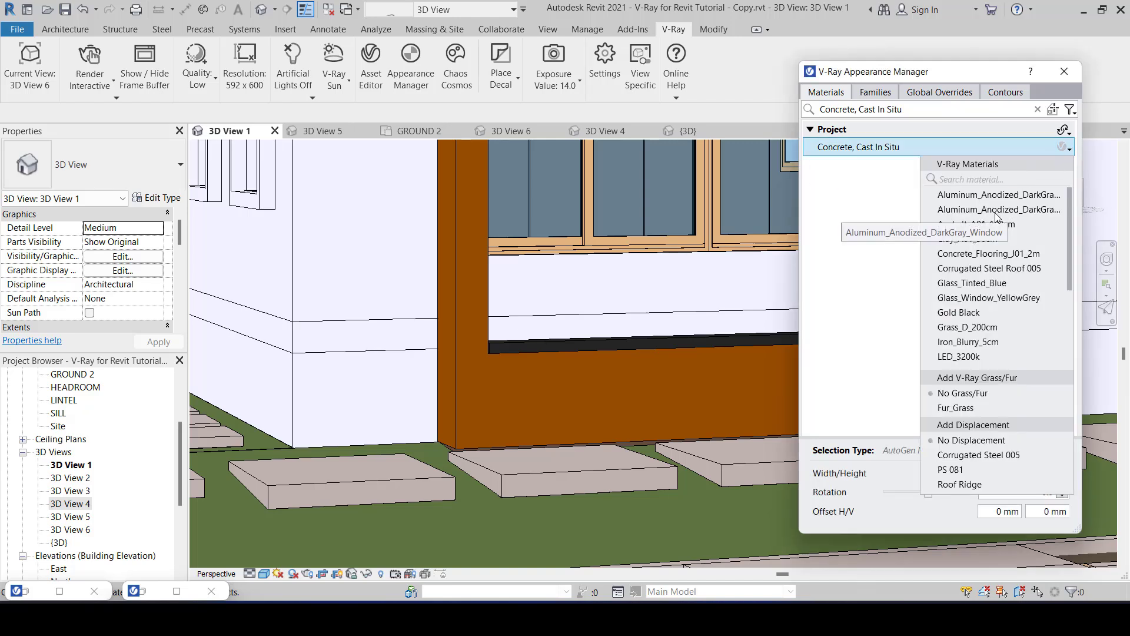
pyautogui.click(974, 254)
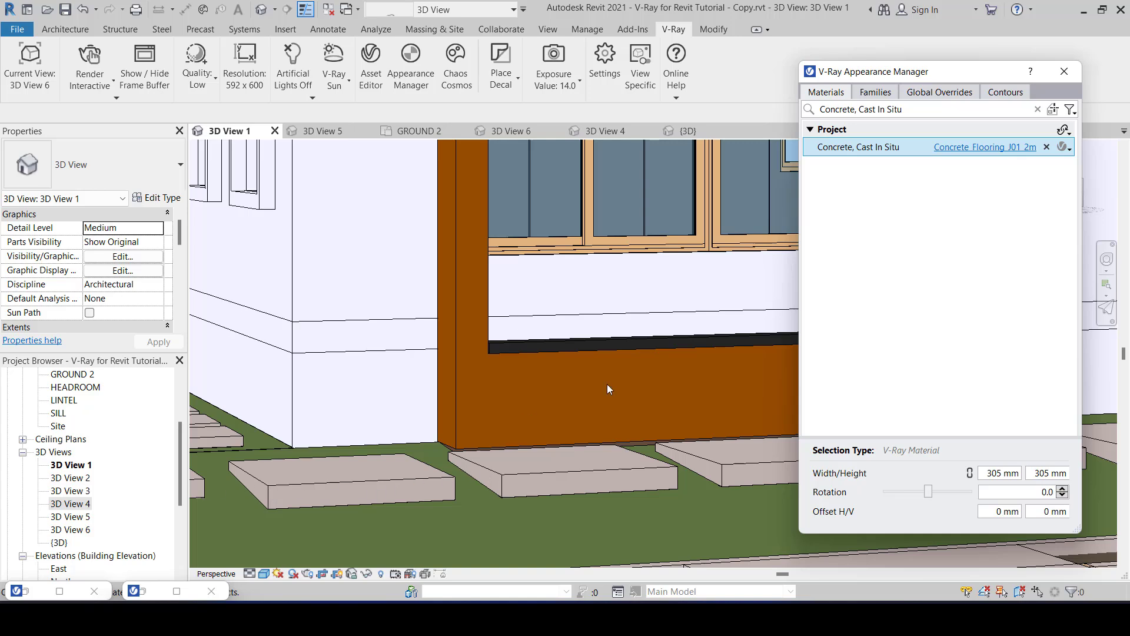
# Set the Concrete, Cast In Situ material's texture width and height to 1200 mm each
pyautogui.doubleClick(994, 474)
pyautogui.write('1200')
pyautogui.doubleClick(1045, 474)
pyautogui.write('1200')
pyautogui.click(1012, 473)
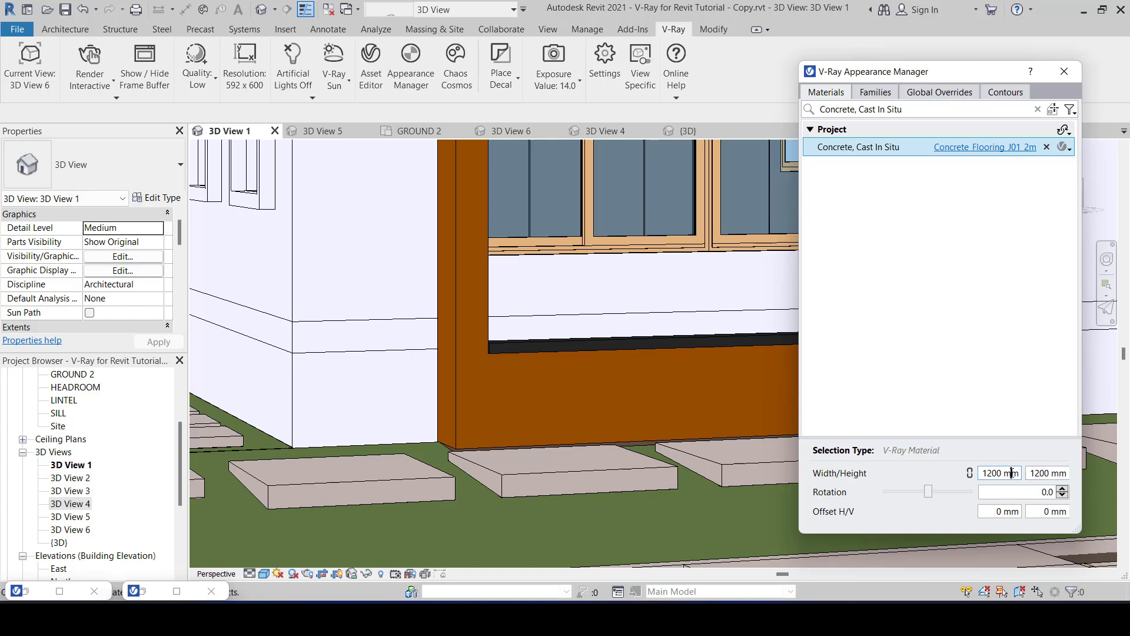
# Pick the roadside kerb surface and assign the V-Ray material Concrete_Flooring_J01_2m to its Concrete, Sand/Cement Screed material
pyautogui.click(1054, 109)
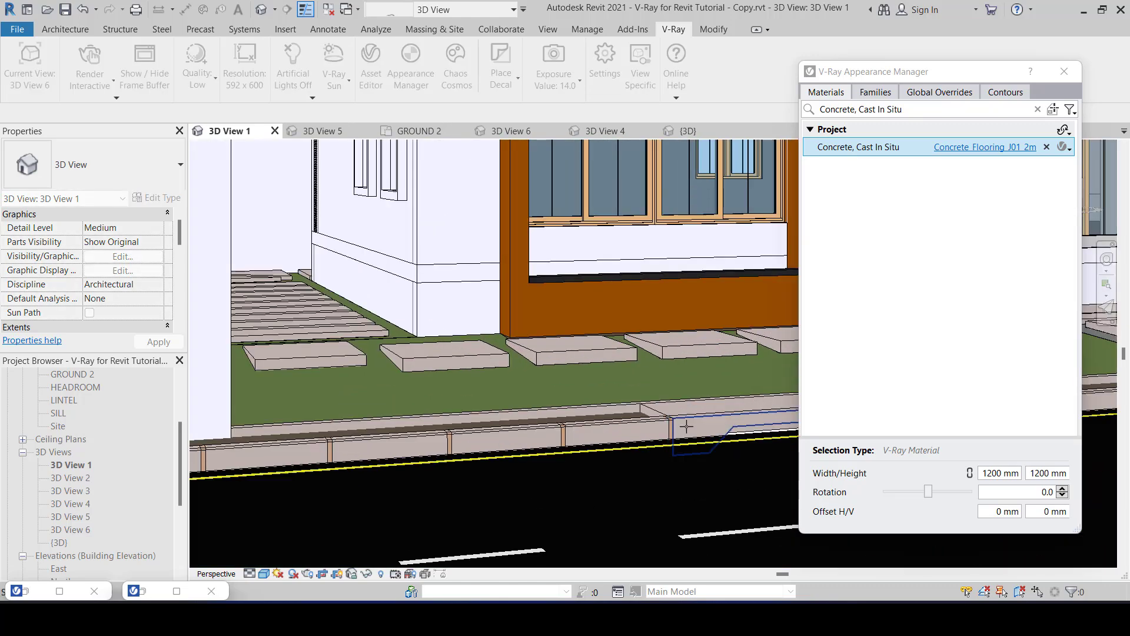
pyautogui.scroll(2, 686, 426)
pyautogui.click(585, 428)
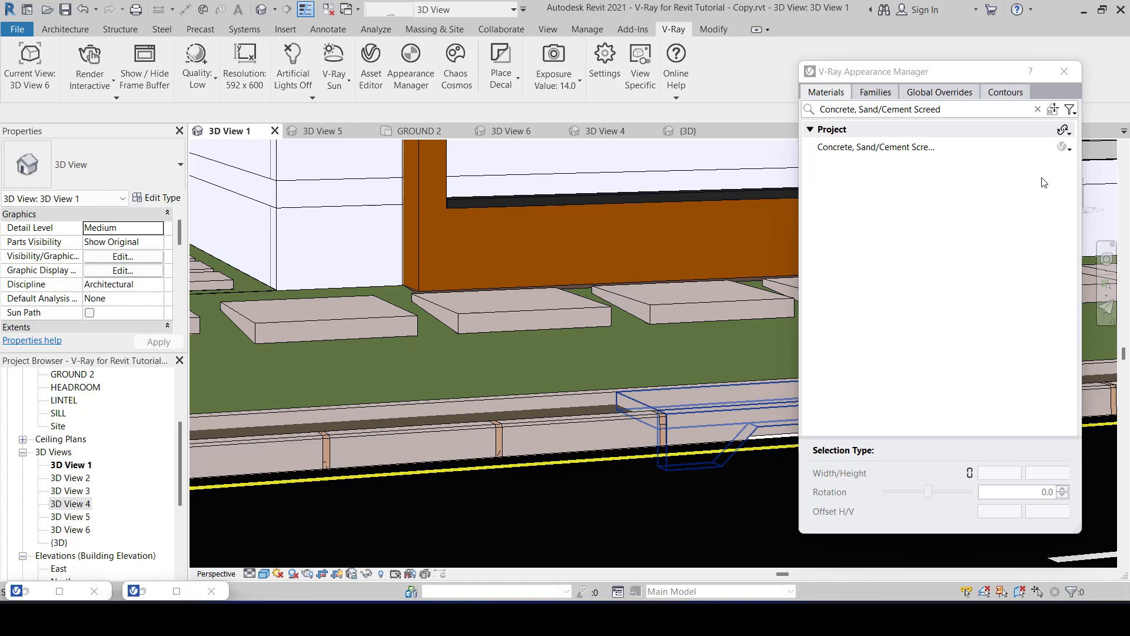
pyautogui.click(1069, 147)
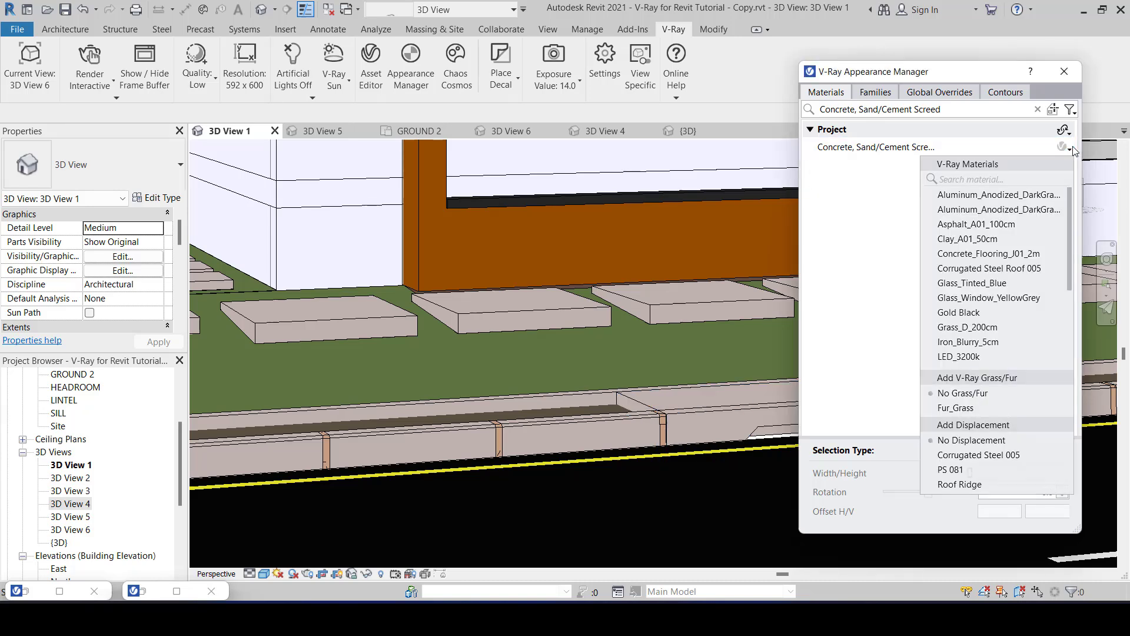
pyautogui.click(998, 254)
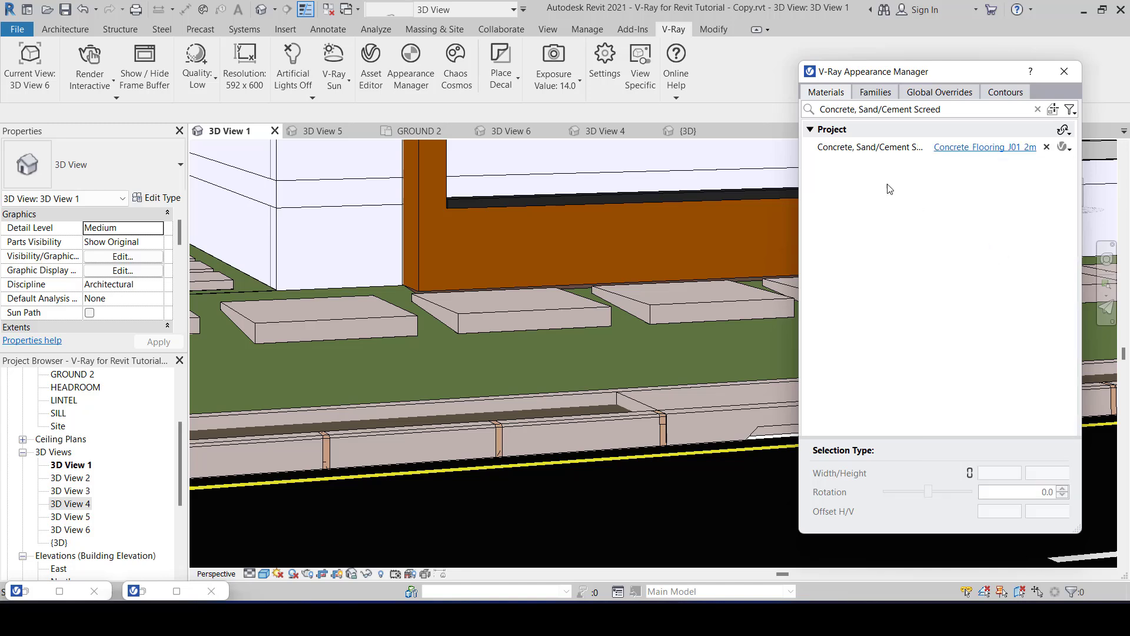
# Set the Concrete, Sand/Cement Screed material's texture width and height to 600 mm each
pyautogui.click(877, 149)
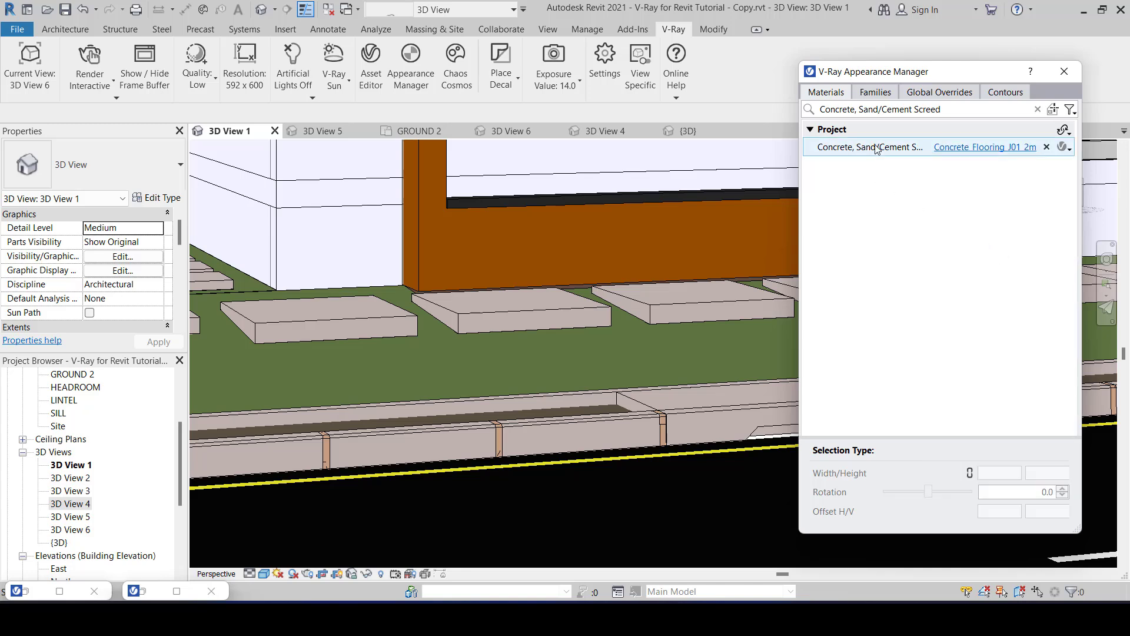
pyautogui.doubleClick(995, 473)
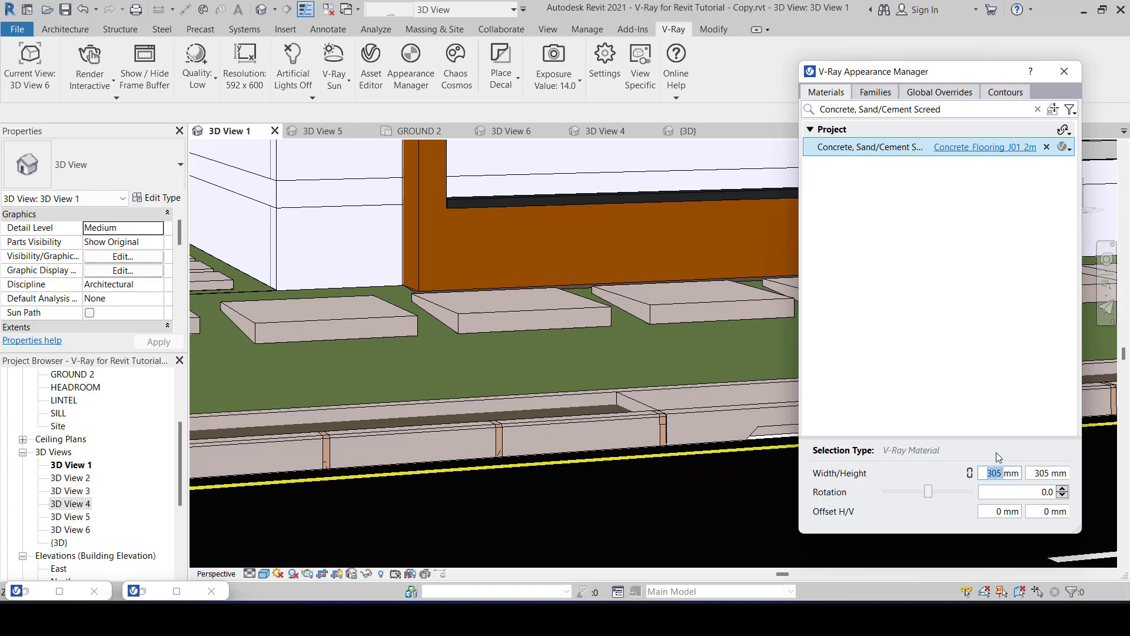
pyautogui.write('600')
pyautogui.doubleClick(1044, 473)
pyautogui.write('6000')
pyautogui.press('Tab')
pyautogui.scroll(-5, 542, 441)
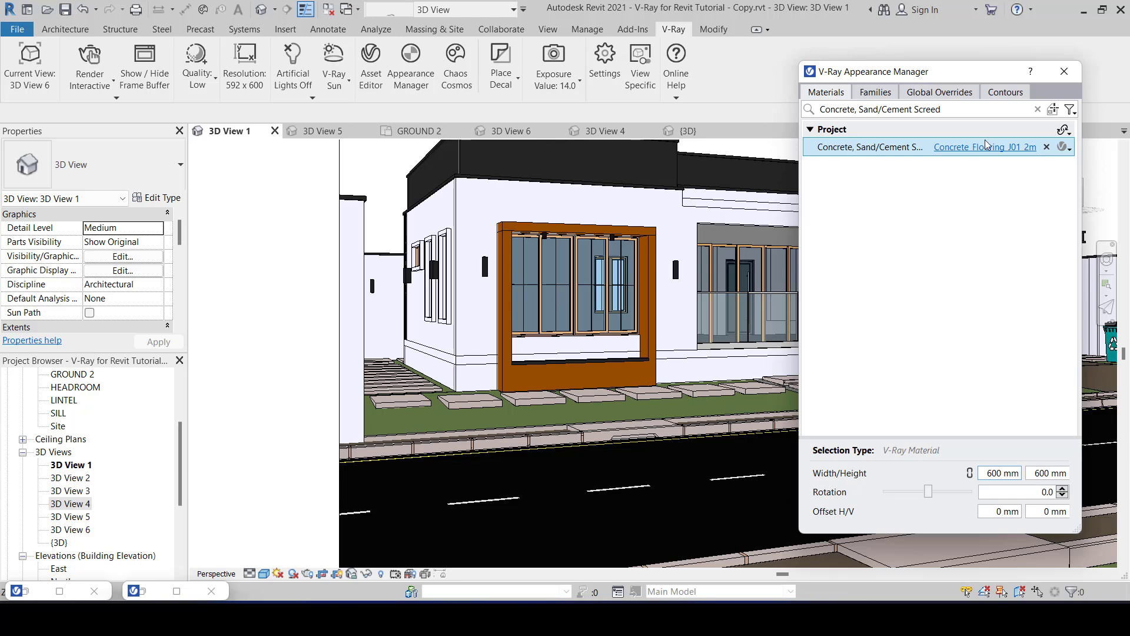
pyautogui.scroll(2, 629, 447)
pyautogui.scroll(2, 600, 420)
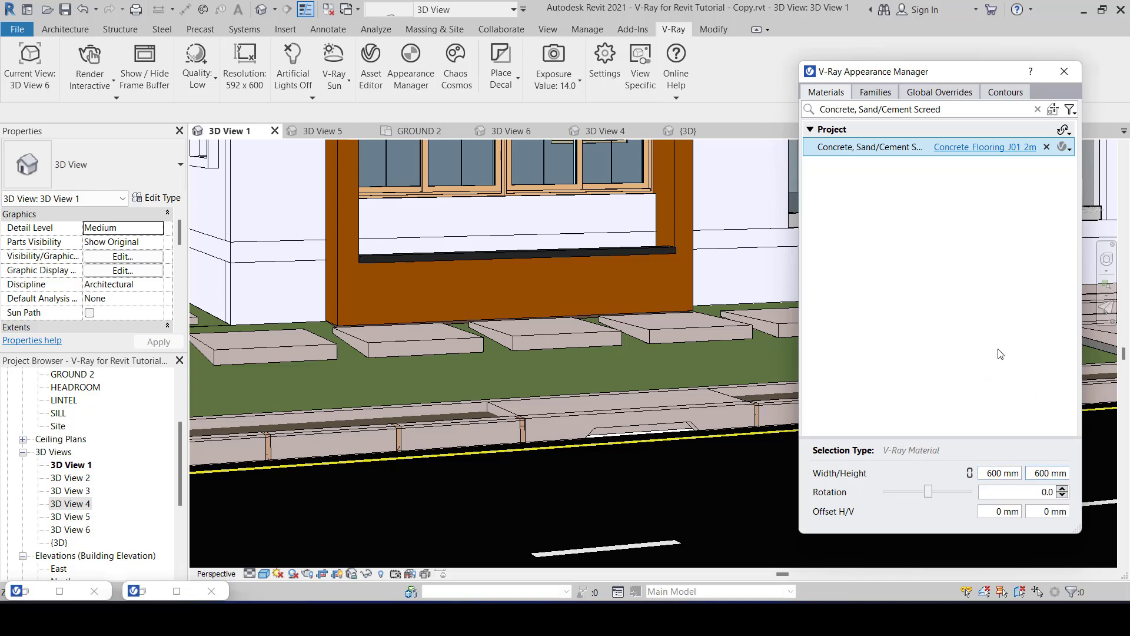
# Add Concrete Simple C01 2m from the V-Ray library's Concrete category to the scene materials and minimize the Asset Editor
pyautogui.click(988, 153)
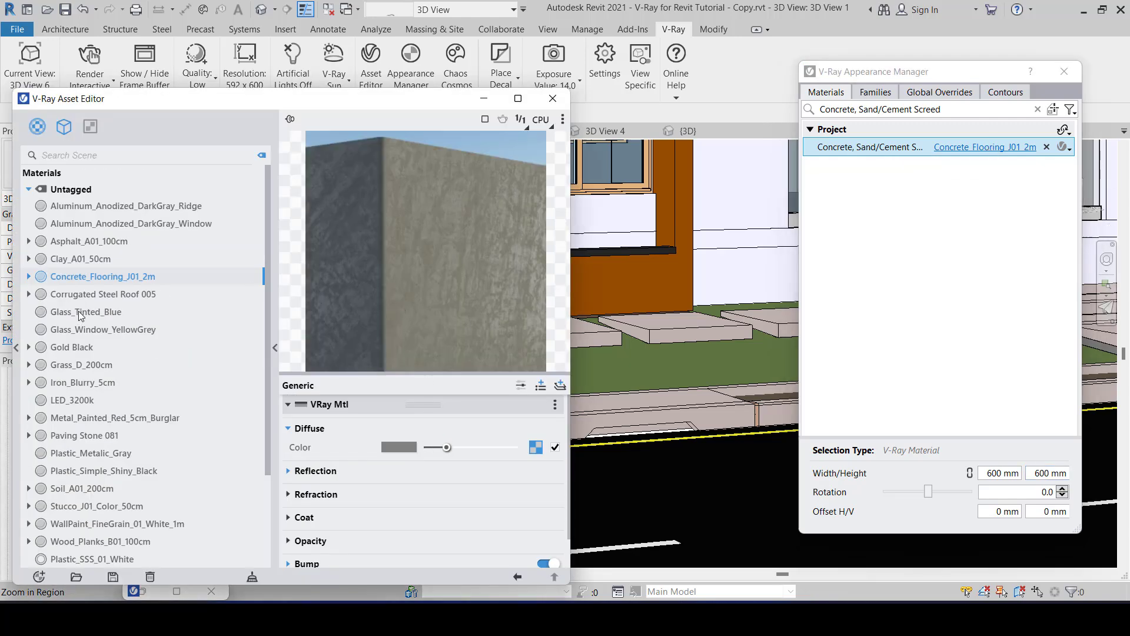
pyautogui.moveTo(203, 103); pyautogui.dragTo(397, 85)
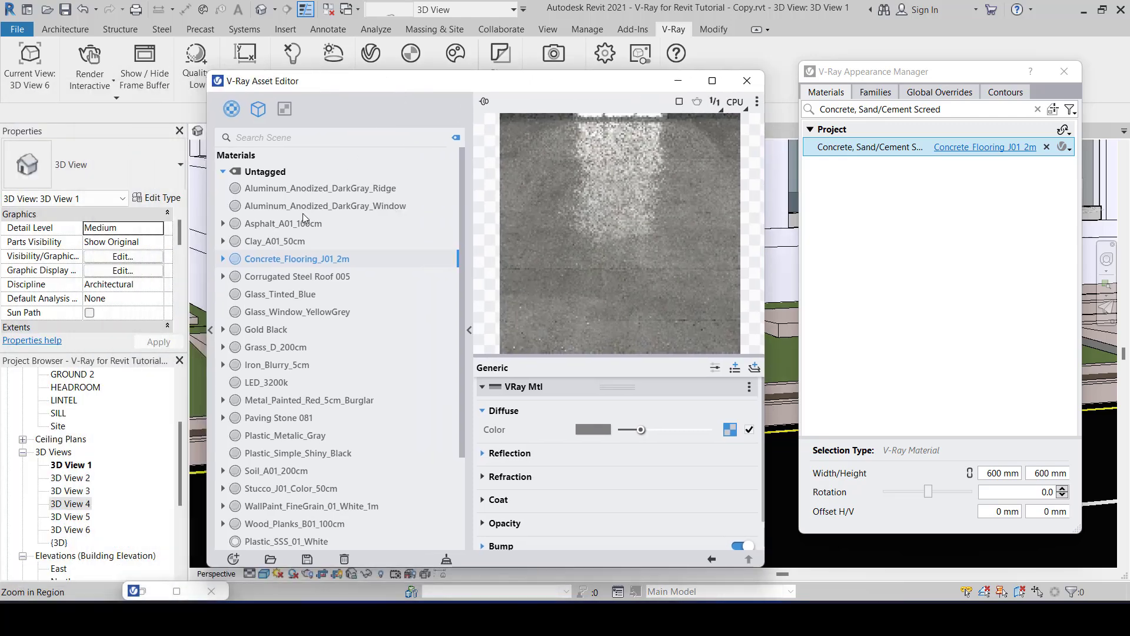
pyautogui.click(210, 330)
pyautogui.moveTo(294, 90); pyautogui.dragTo(444, 78)
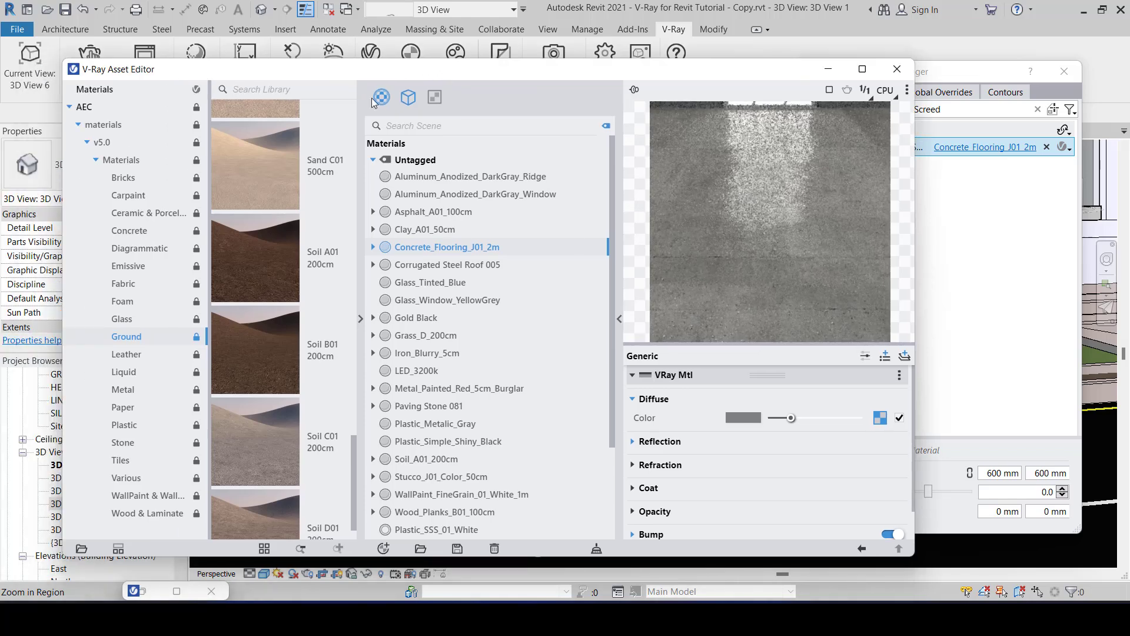
pyautogui.click(133, 230)
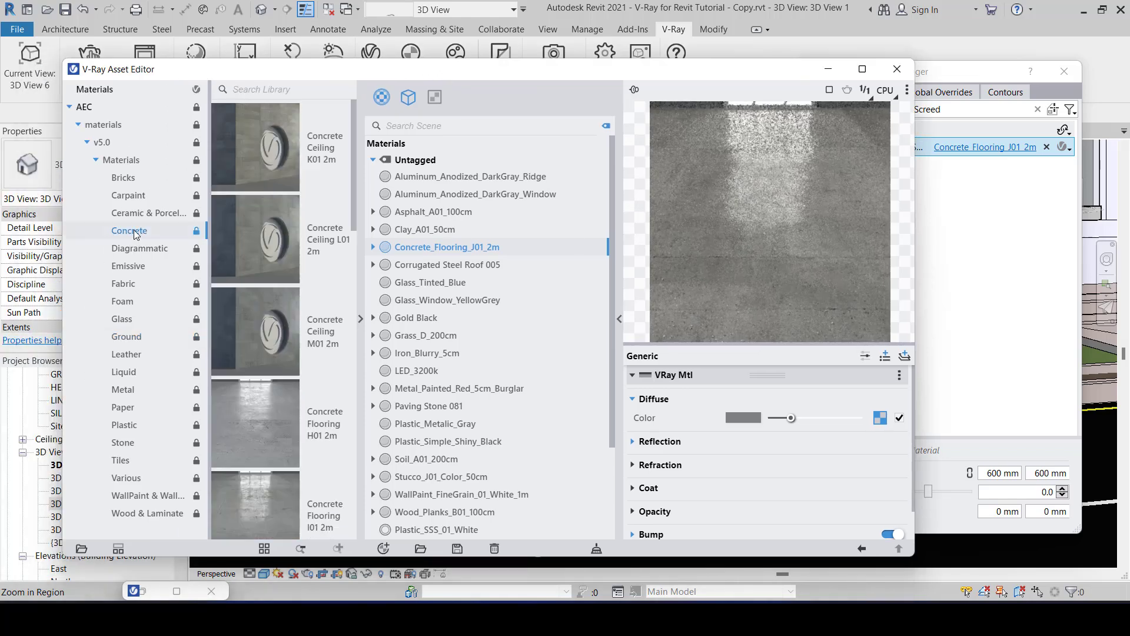
pyautogui.scroll(-8, 326, 449)
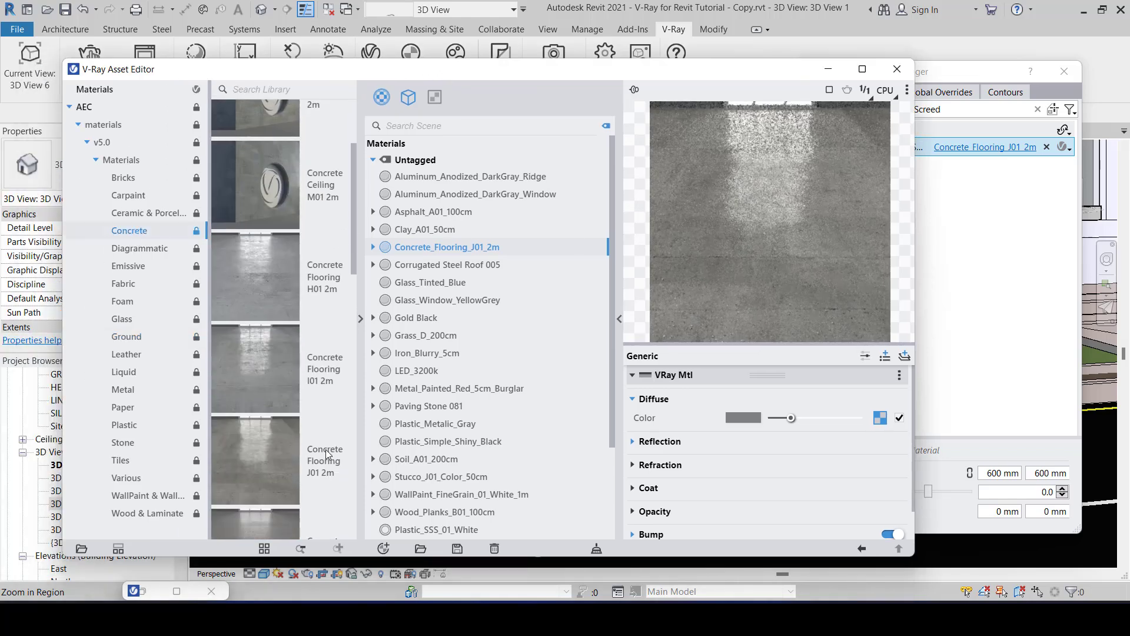
pyautogui.scroll(-3, 326, 454)
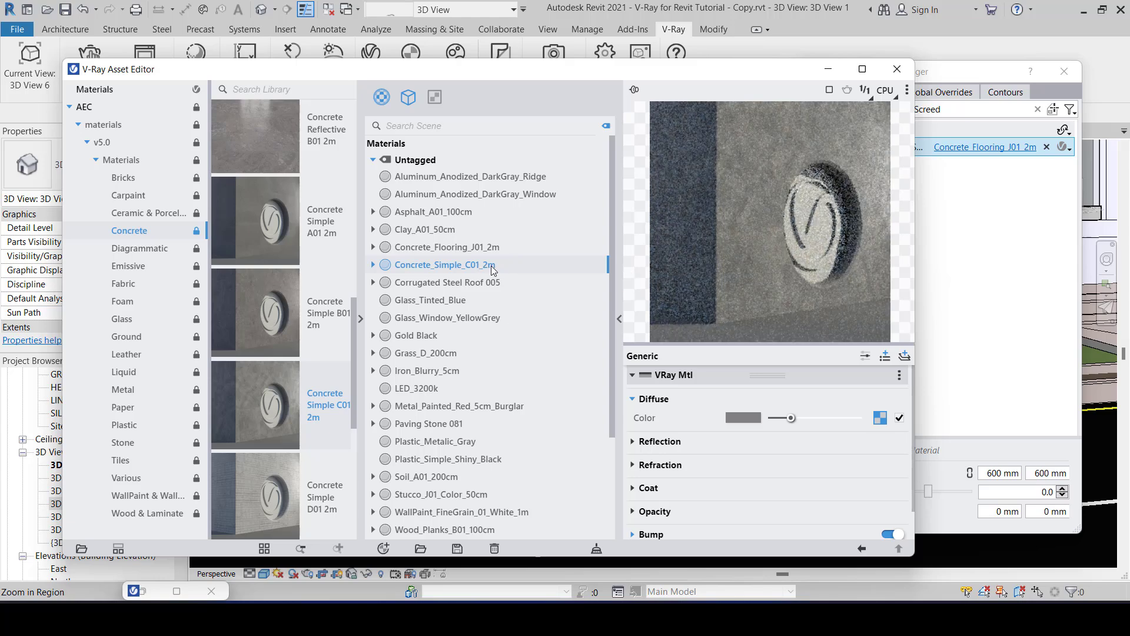
pyautogui.click(829, 69)
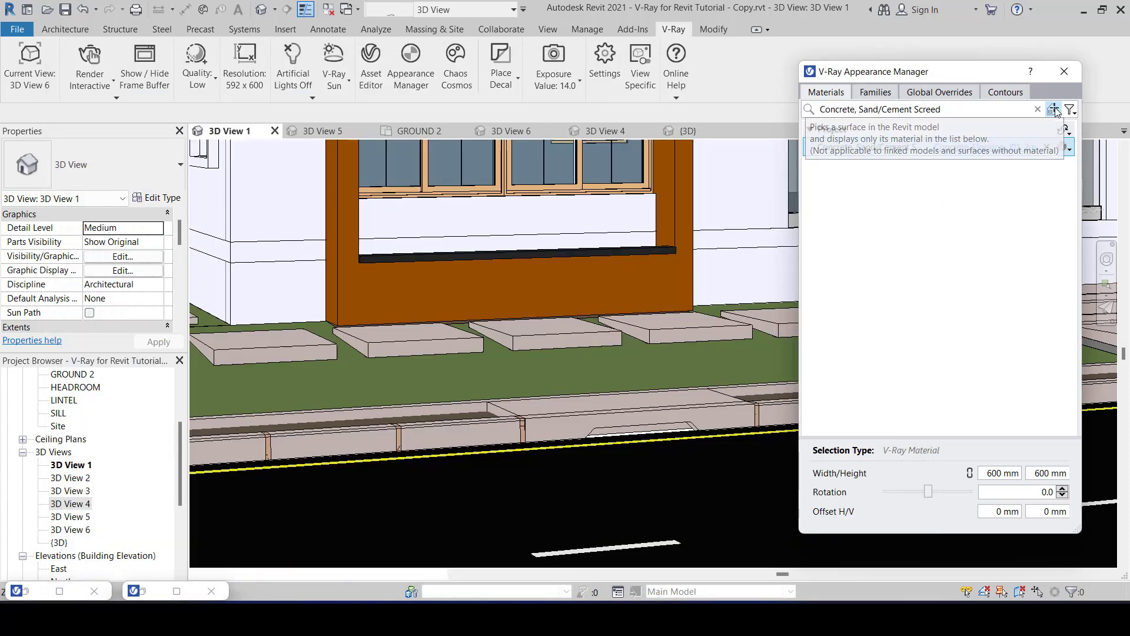
# Pick a tan joint strip between the roadside kerb blocks and assign the V-Ray material Concrete_Simple_C01_2m to its Render, Tan, Textured material
pyautogui.click(1063, 129)
pyautogui.scroll(1, 634, 365)
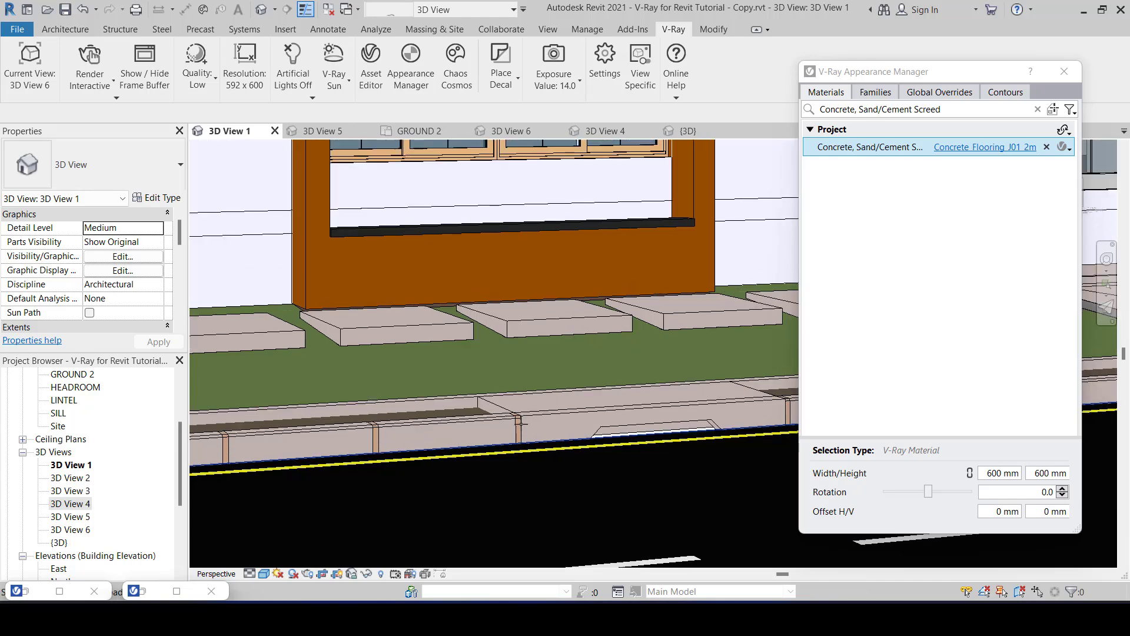
pyautogui.scroll(5, 505, 425)
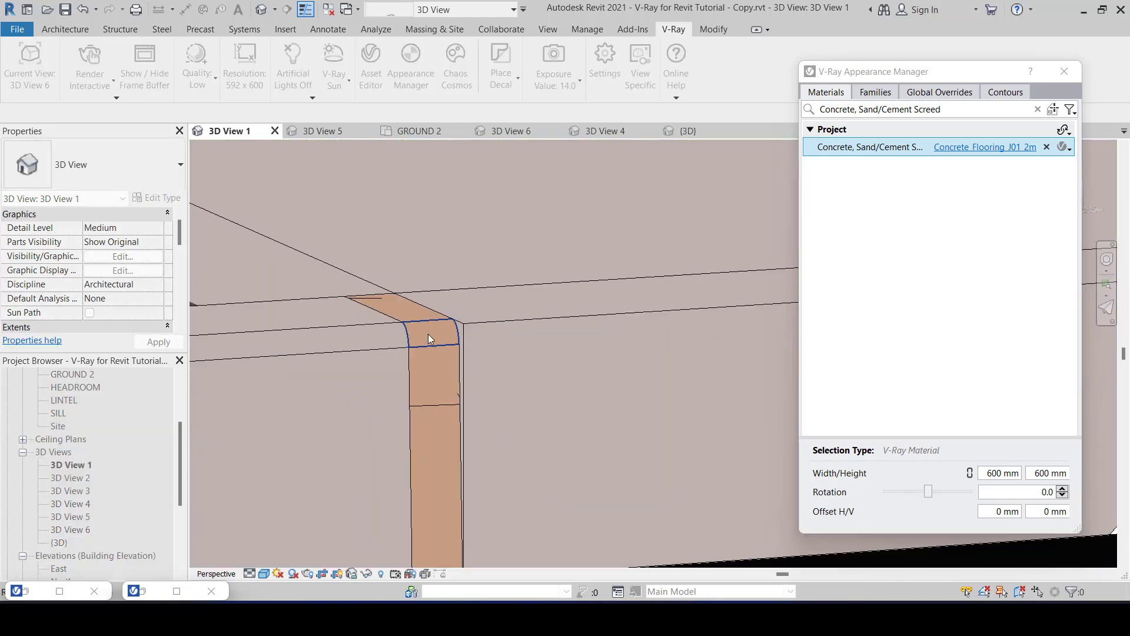
pyautogui.click(429, 336)
pyautogui.scroll(-4, 445, 352)
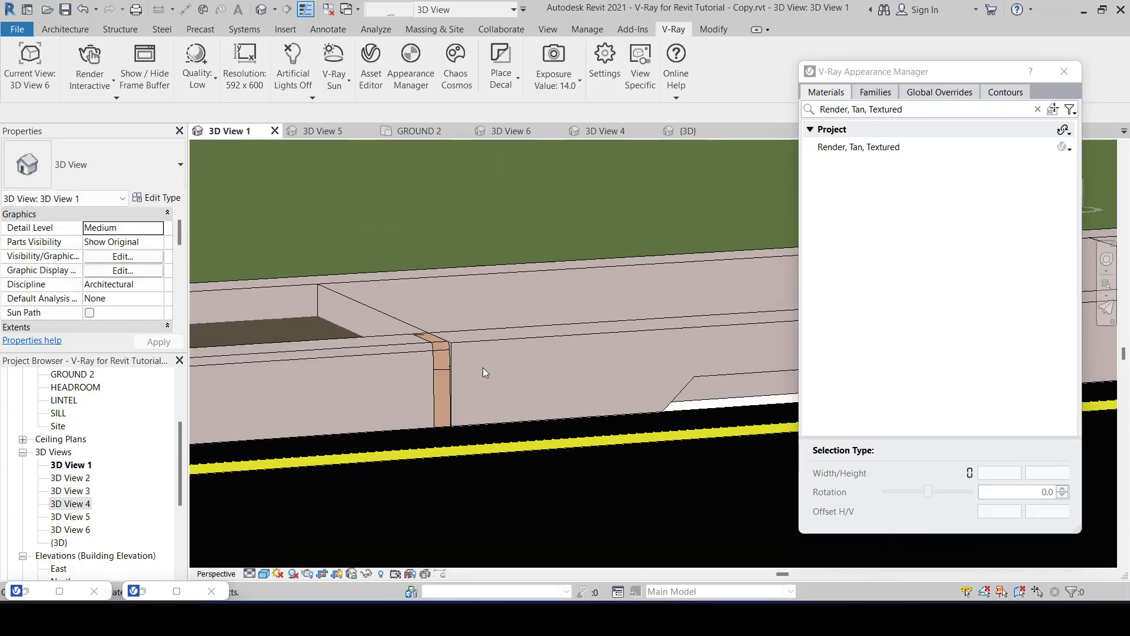
pyautogui.scroll(-3, 483, 368)
pyautogui.scroll(5, 273, 379)
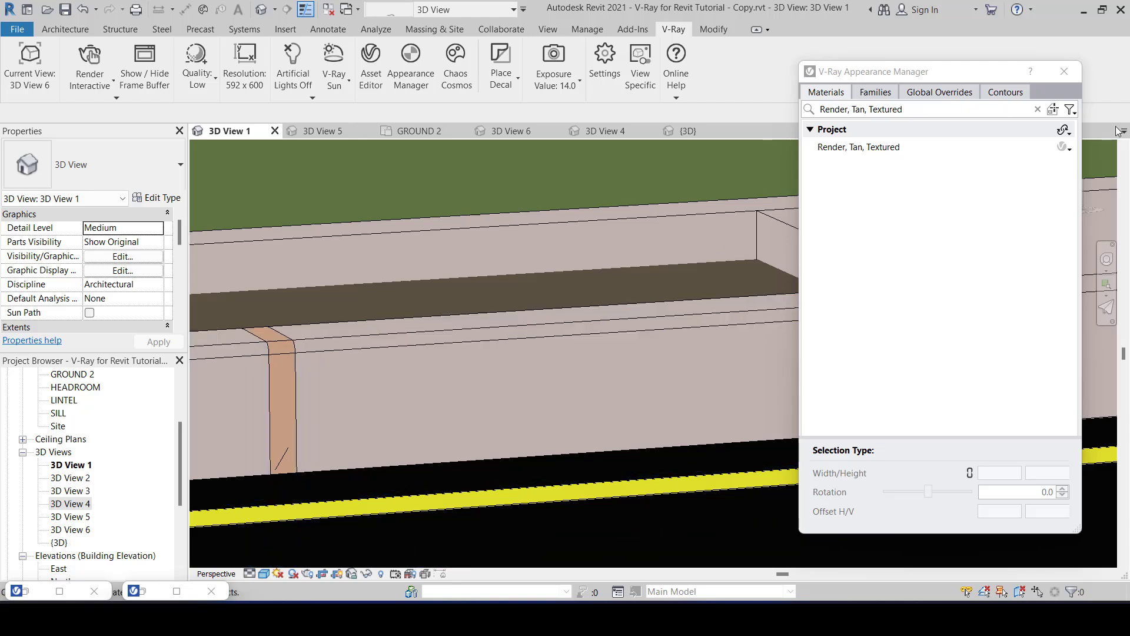
pyautogui.click(1069, 150)
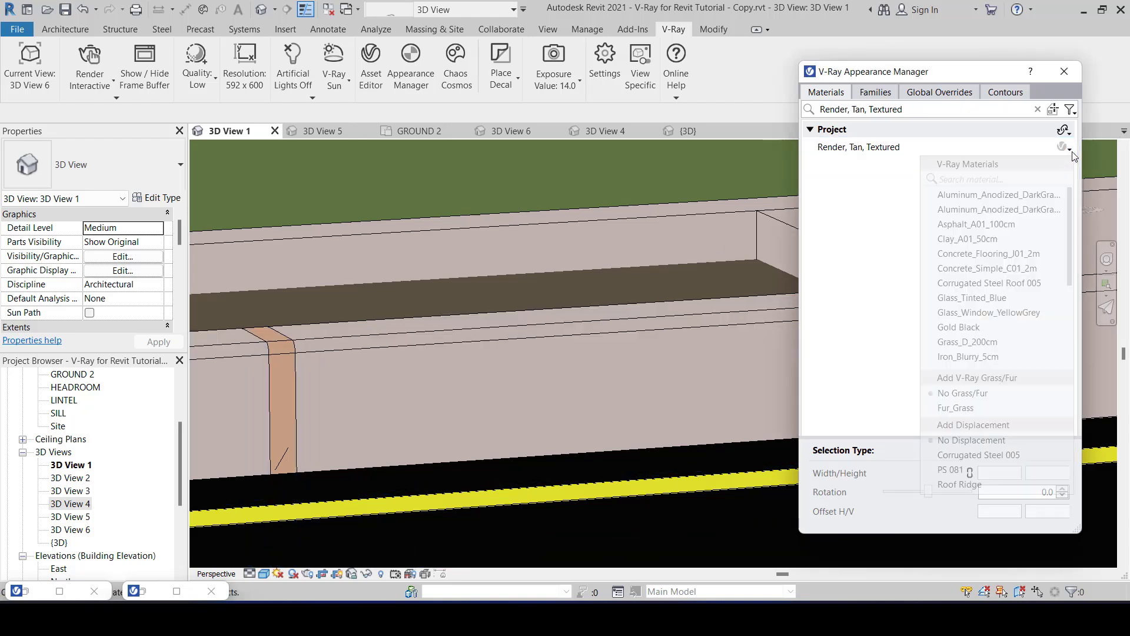
pyautogui.click(1001, 269)
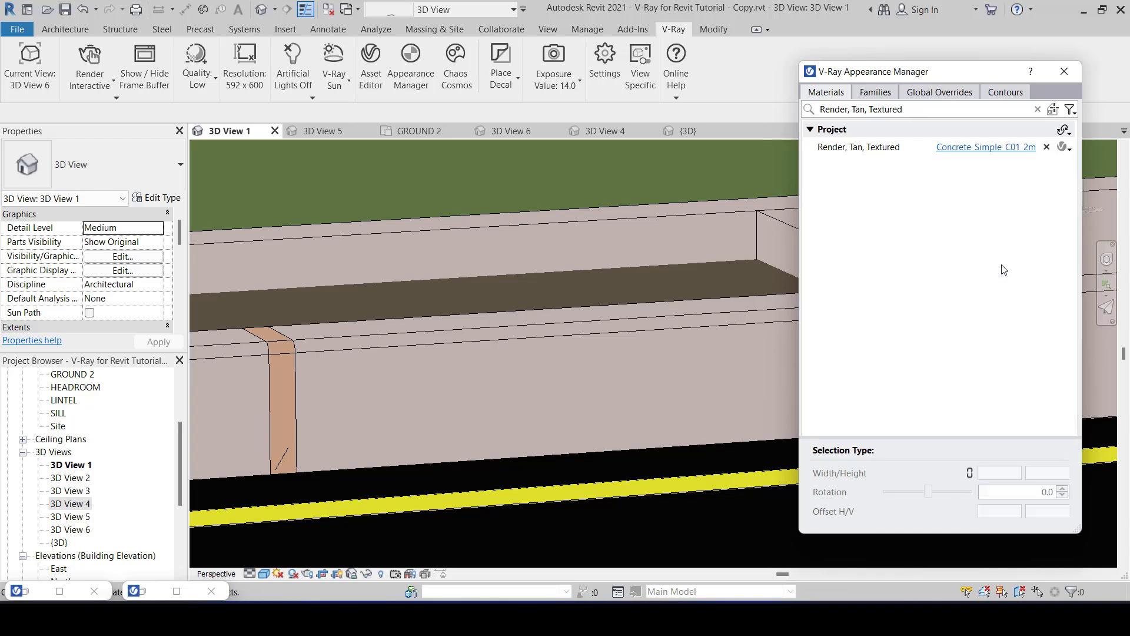
# Set the Render, Tan, Textured material's texture width and height to 2000 mm each and close the Appearance Manager
pyautogui.click(899, 154)
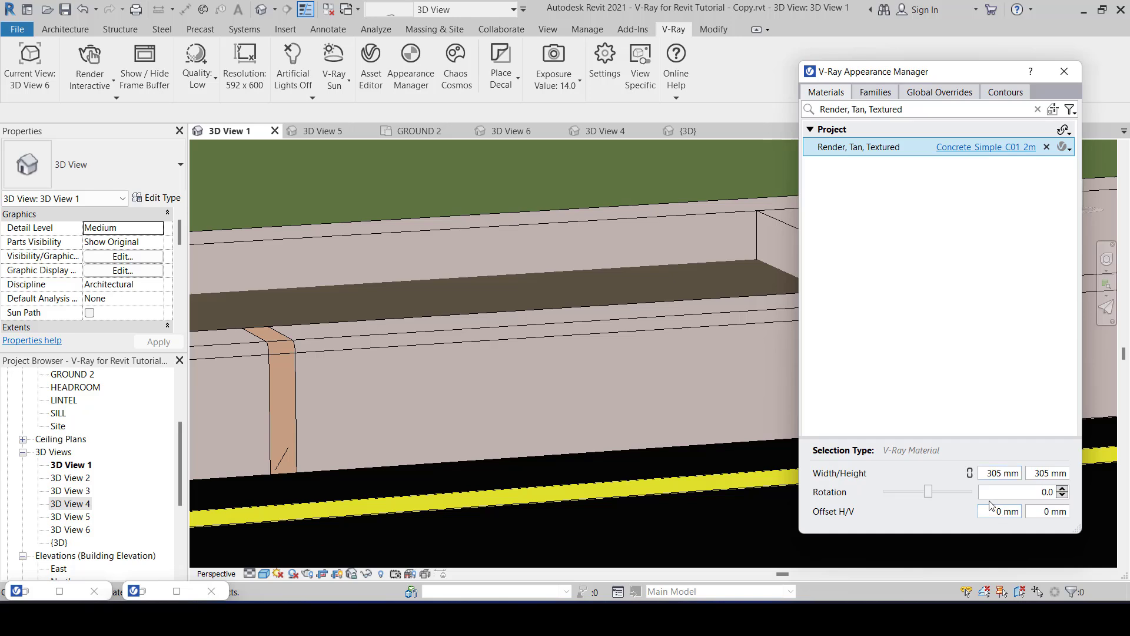
pyautogui.doubleClick(995, 473)
pyautogui.write('2000')
pyautogui.doubleClick(1043, 475)
pyautogui.write('2000')
pyautogui.click(997, 473)
pyautogui.moveTo(1005, 75); pyautogui.dragTo(852, 74)
pyautogui.click(886, 471)
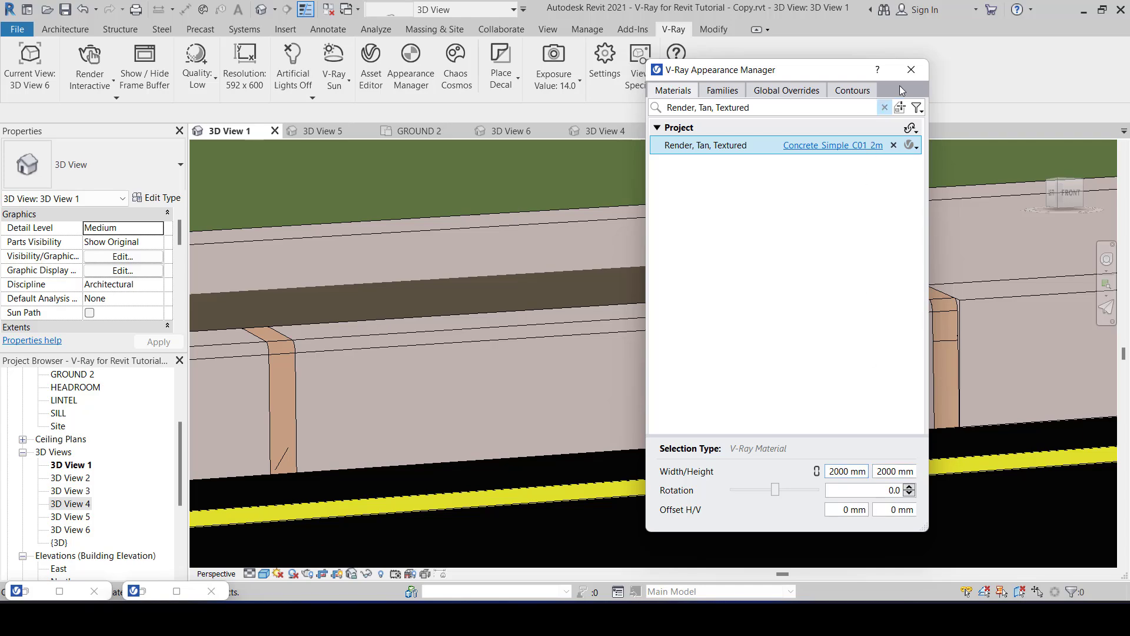
pyautogui.click(911, 69)
pyautogui.scroll(-5, 694, 289)
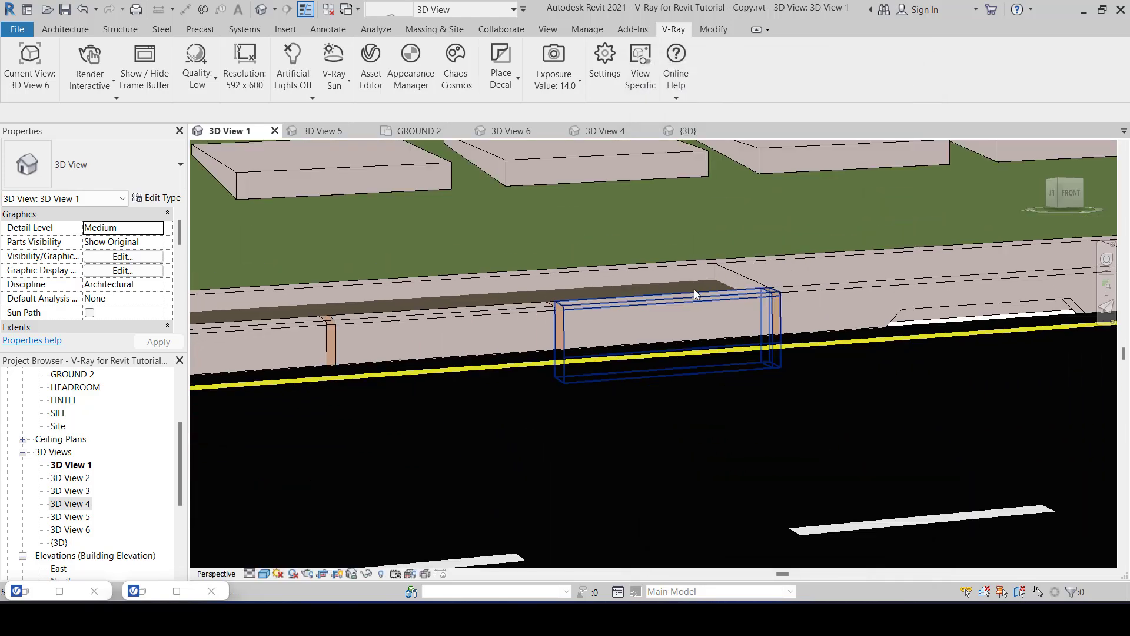
pyautogui.moveTo(710, 254); pyautogui.dragTo(626, 394, button='middle')
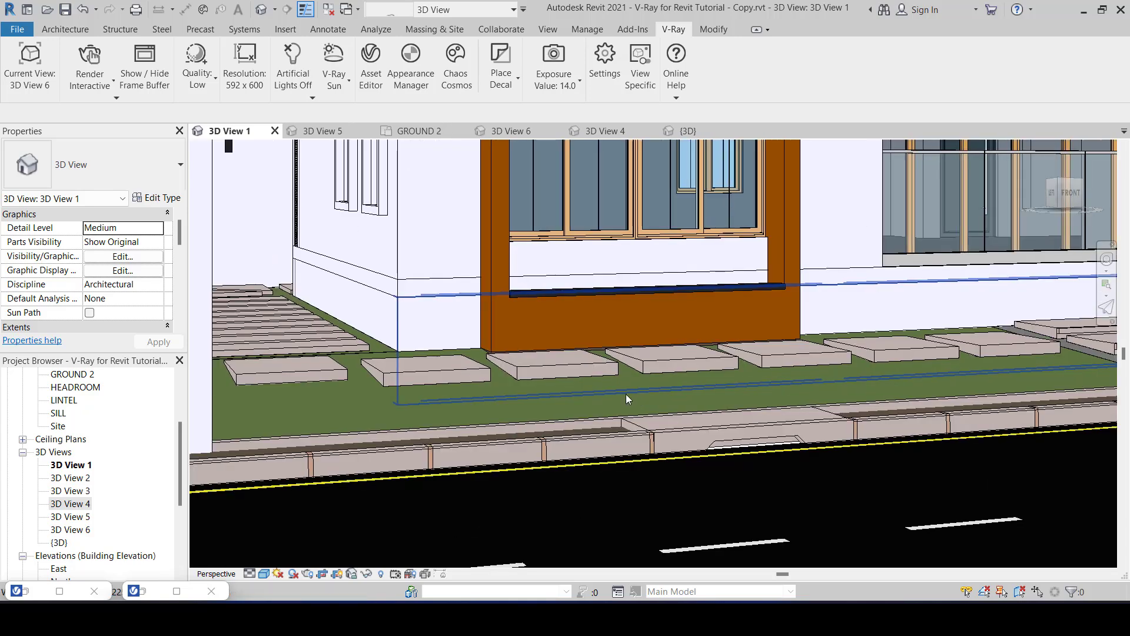
pyautogui.scroll(-1, 626, 393)
pyautogui.scroll(-1, 625, 394)
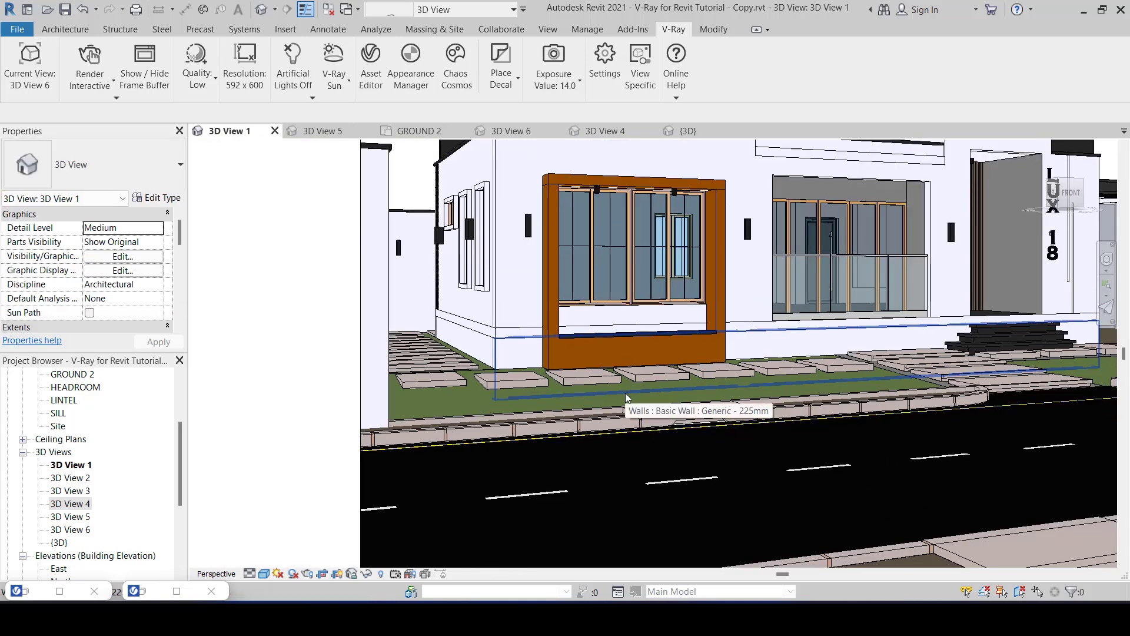